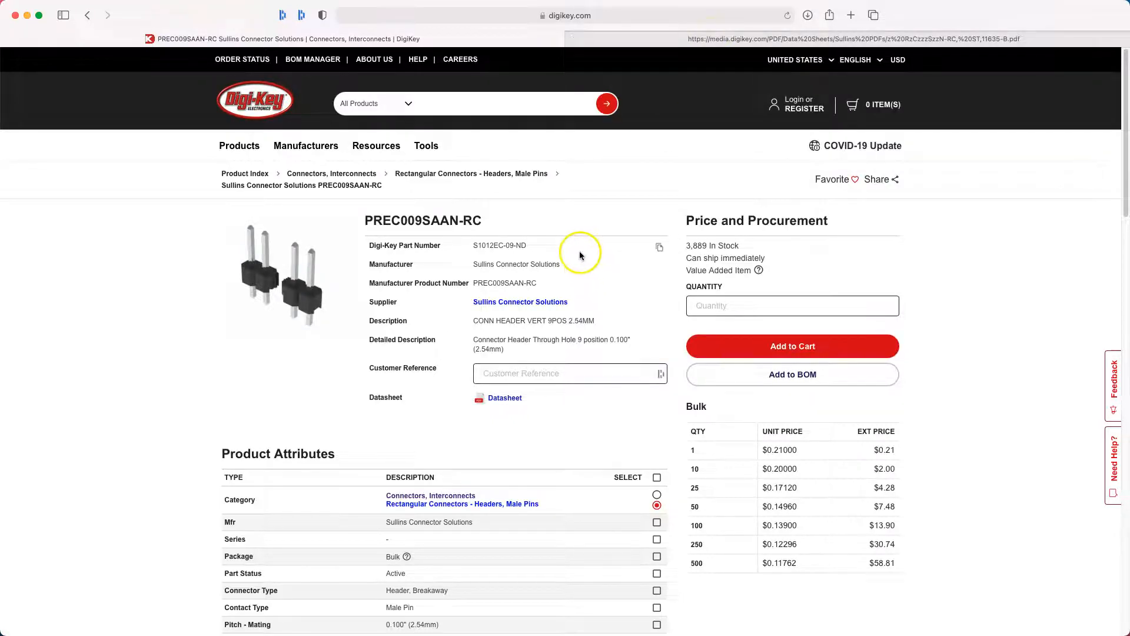
# Examine the Digi-Key product page for the PREC009SAAN-RC header, including its attributes, CAD models and datasheet.
pyautogui.scroll(-5, 576, 288)
pyautogui.scroll(-7, 488, 348)
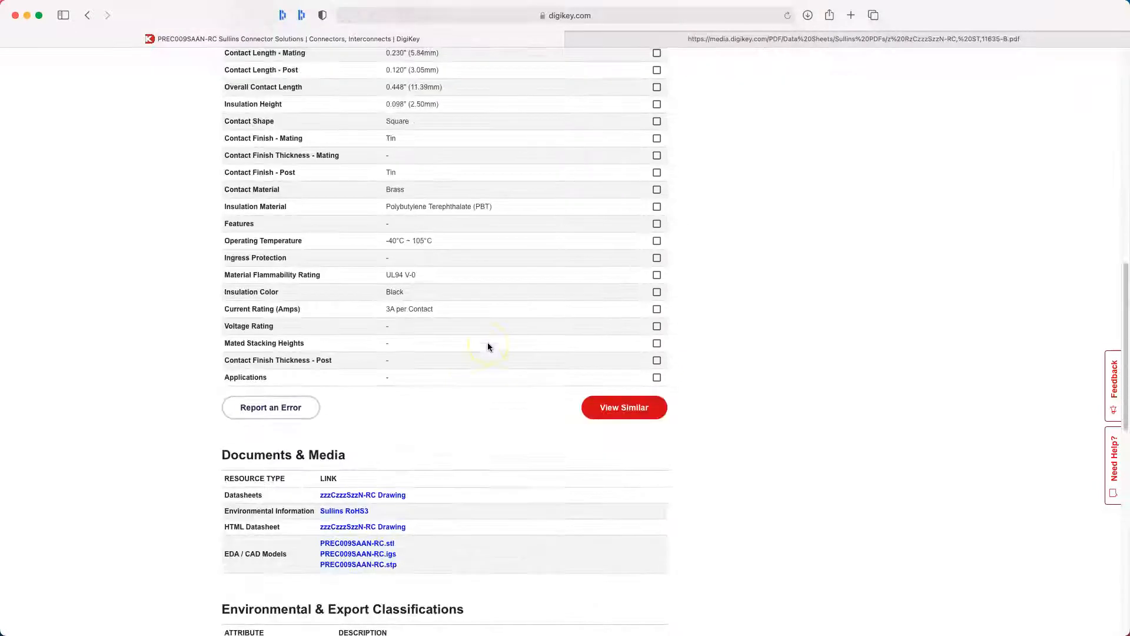
pyautogui.scroll(12, 488, 345)
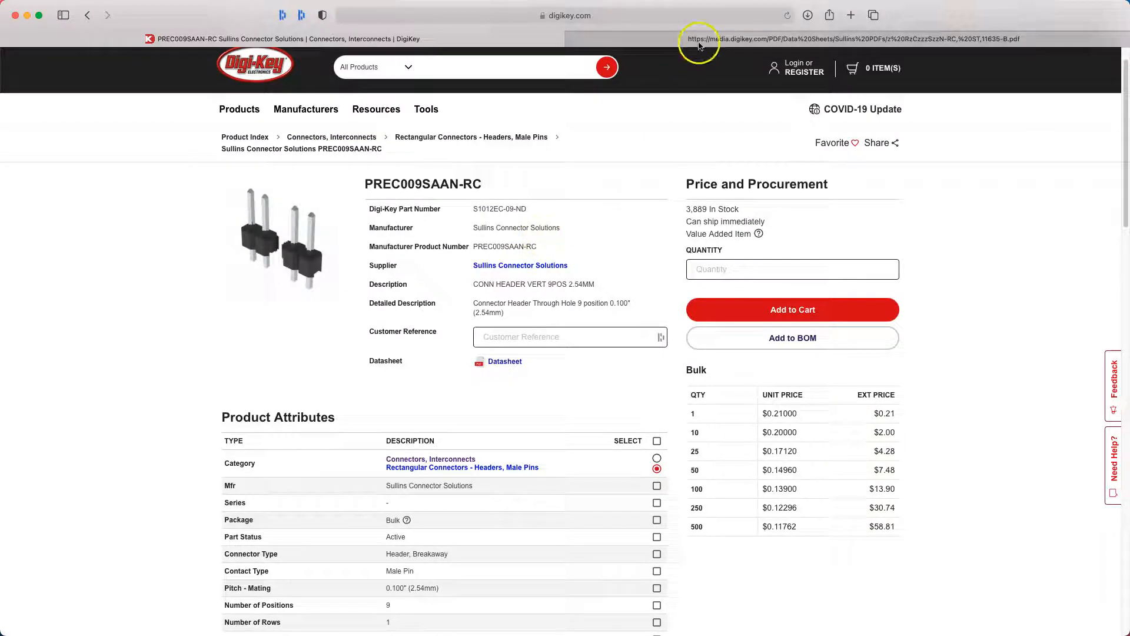
pyautogui.moveTo(700, 43)
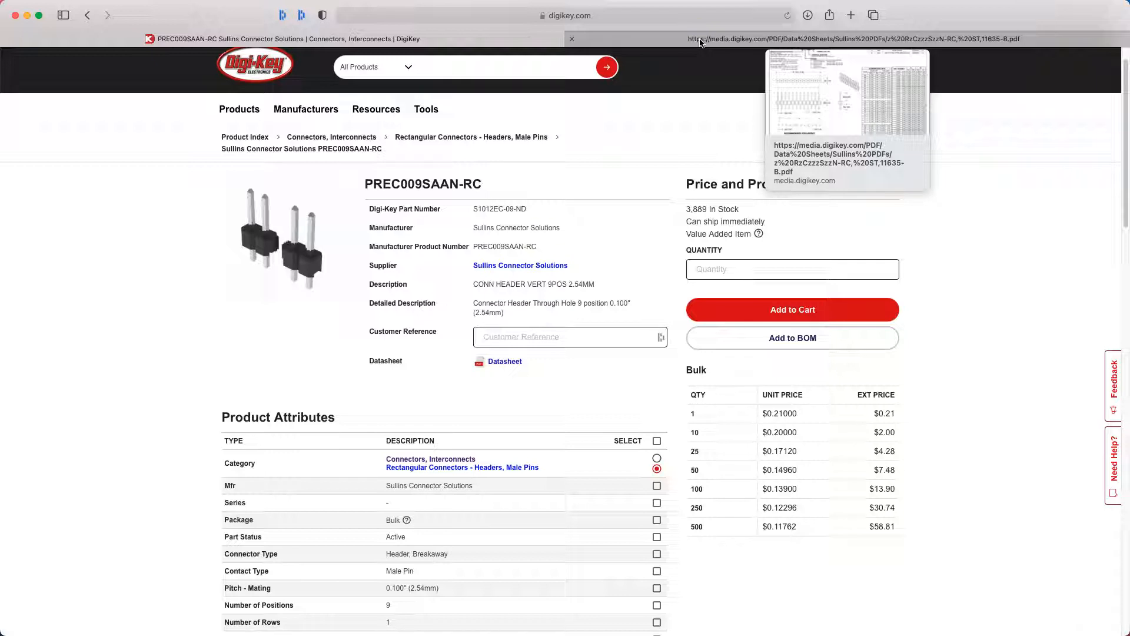
pyautogui.click(569, 394)
pyautogui.scroll(-1, 571, 375)
# Switch to the Allegro package editor and start a new drawing of type Package symbol (wizard).
pyautogui.hotkey('ctrl', 'Right')
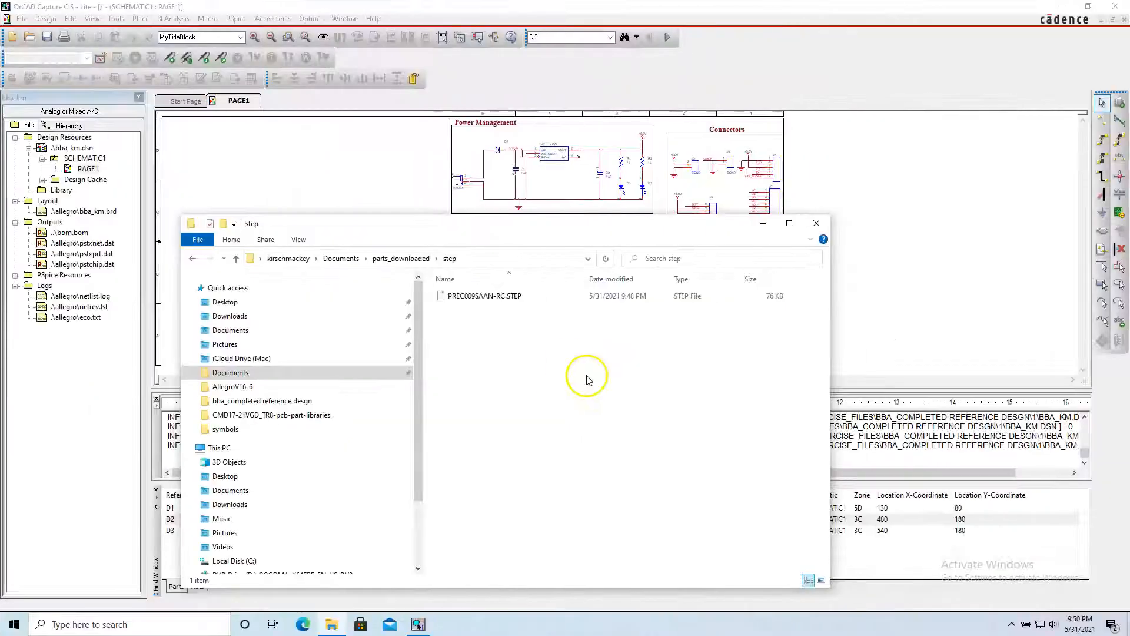
pyautogui.click(759, 225)
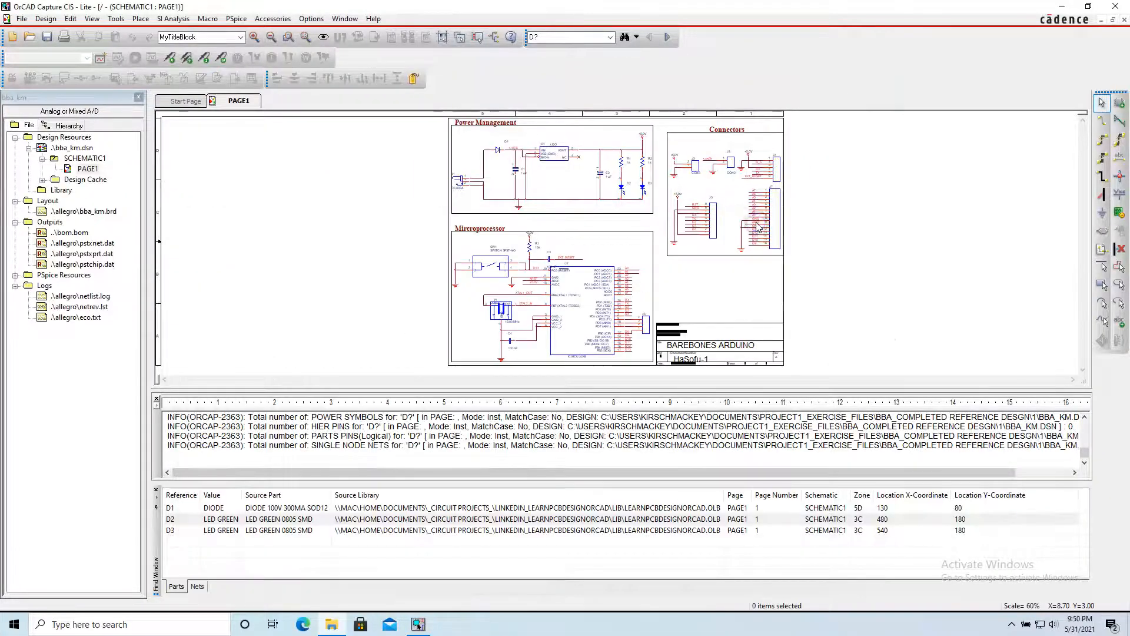
pyautogui.click(345, 625)
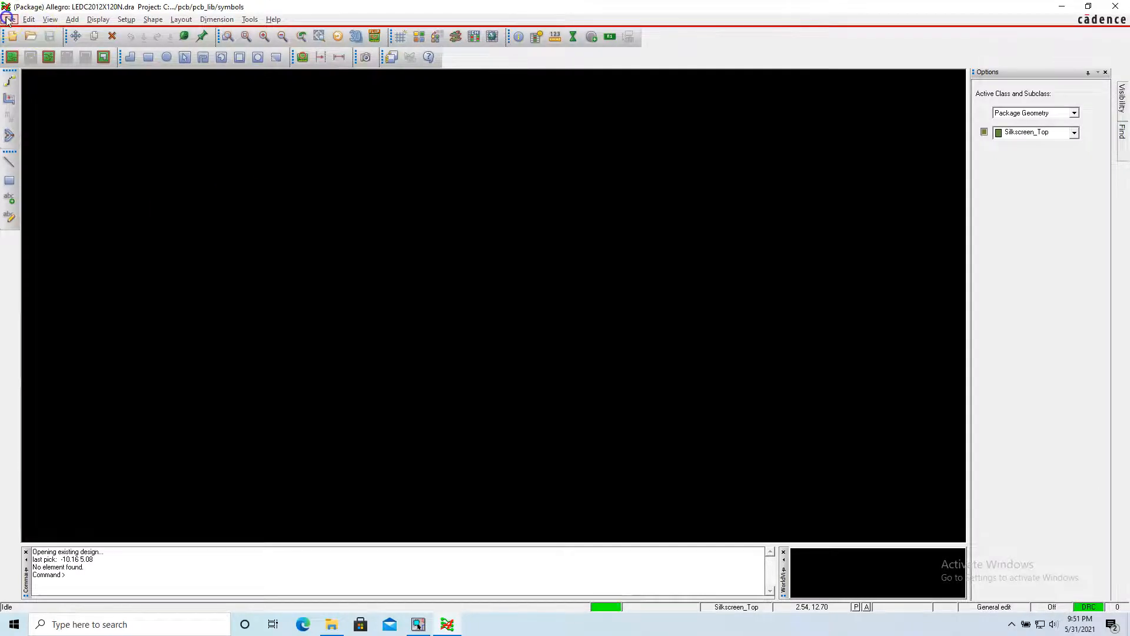
pyautogui.click(10, 19)
pyautogui.click(27, 33)
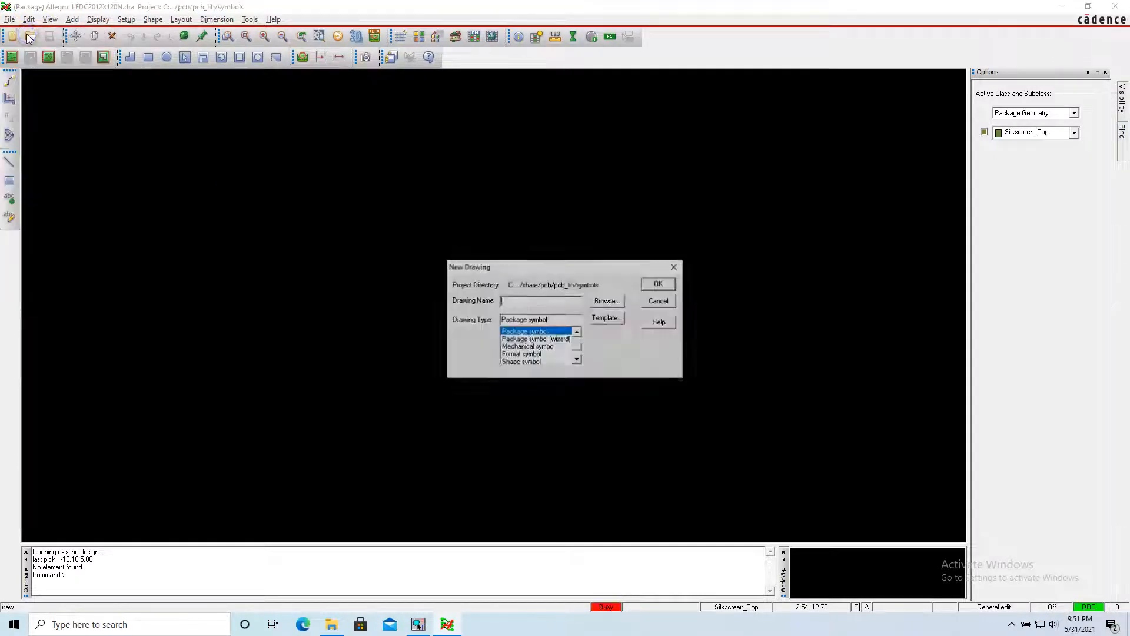
pyautogui.click(536, 339)
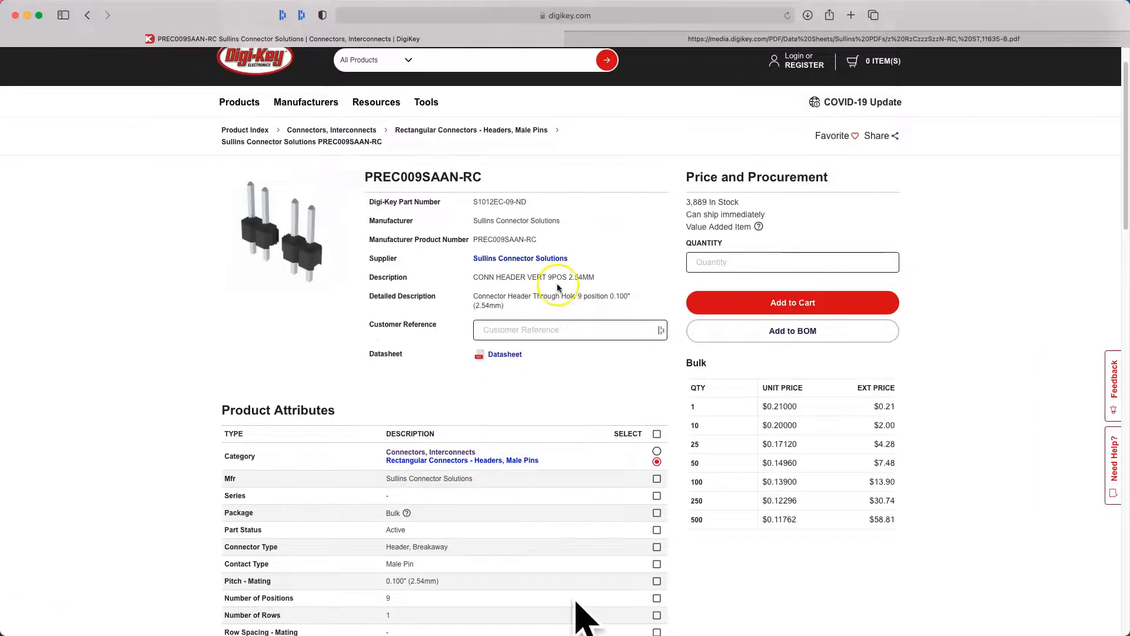
# Copy the J5 connector's footprint name from cell H22 of the BOM workbook in Excel.
pyautogui.moveTo(601, 635)
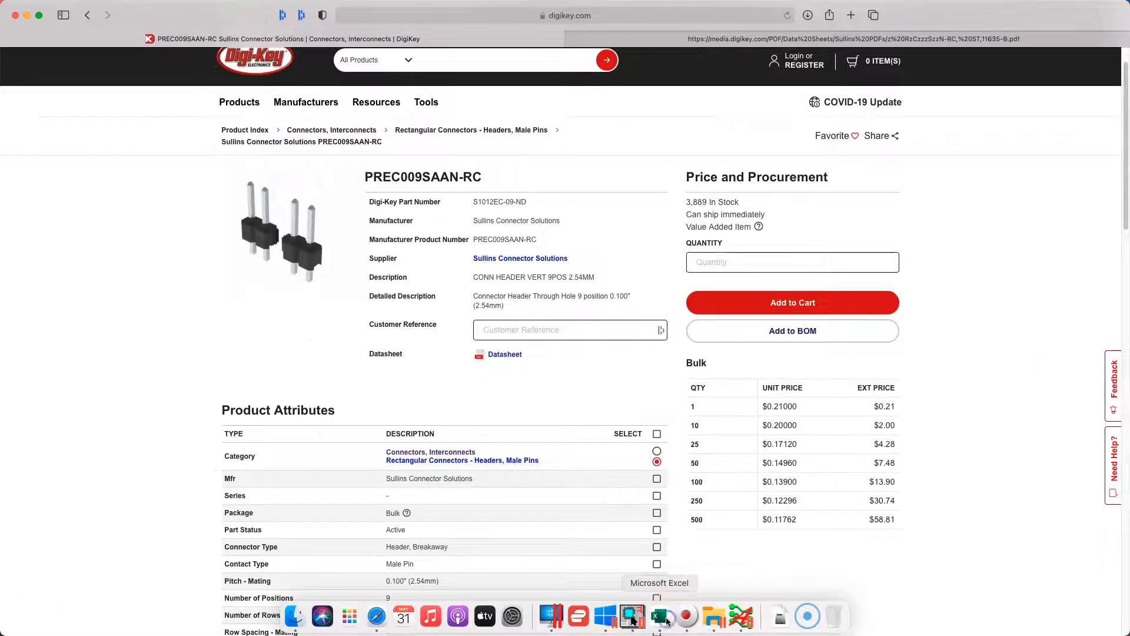
pyautogui.click(667, 621)
pyautogui.click(725, 383)
pyautogui.press('super+c')
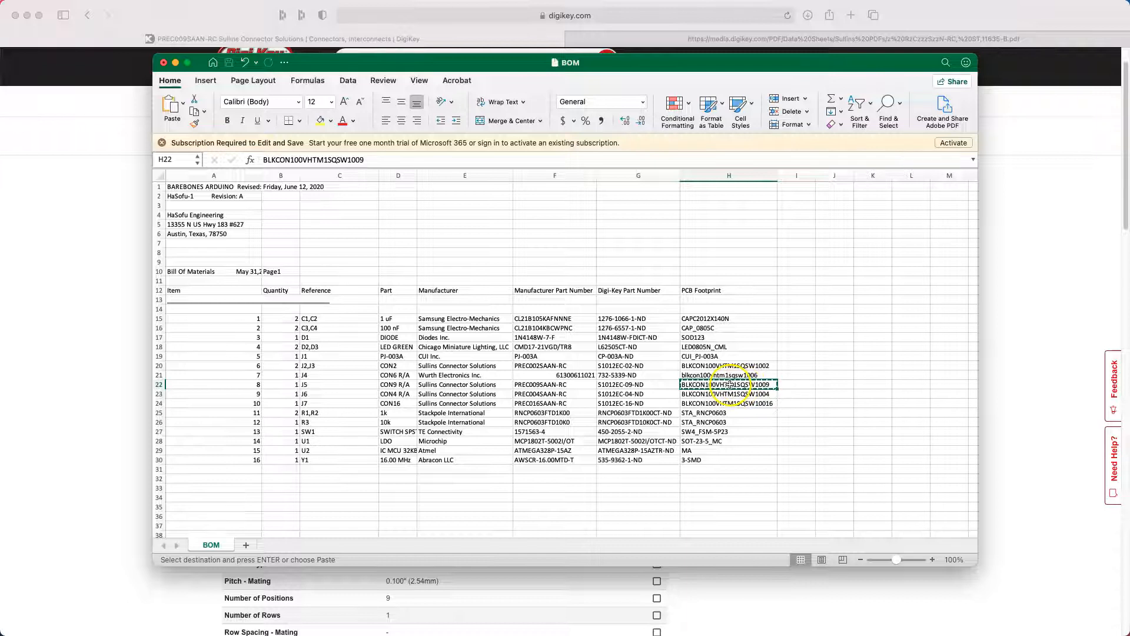
# Back in Allegro, name the new drawing BLKCON100VHTM1SQSW1009, checking the name against the header datasheet, and create it.
pyautogui.click(777, 600)
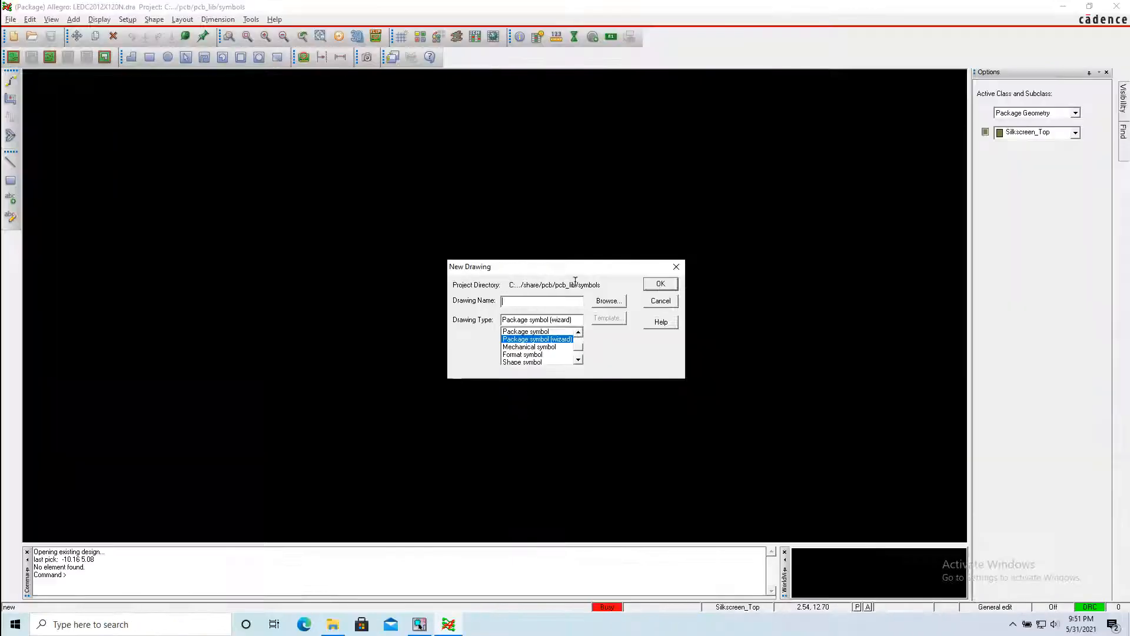
pyautogui.hotkey('ctrl', 'v')
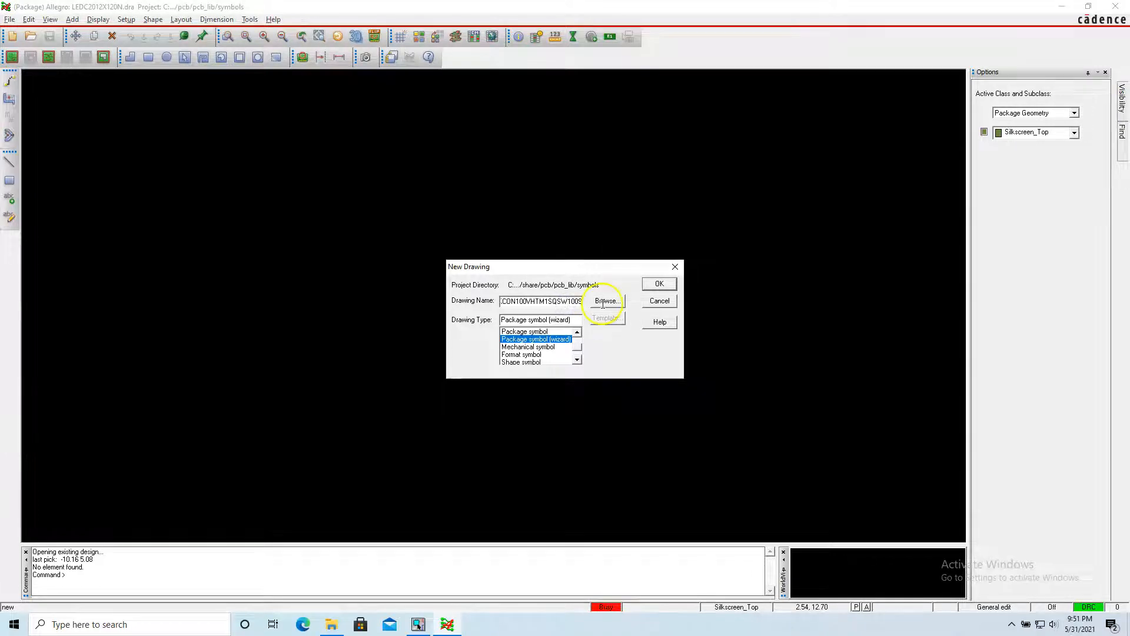
pyautogui.click(526, 300)
pyautogui.press('Home')
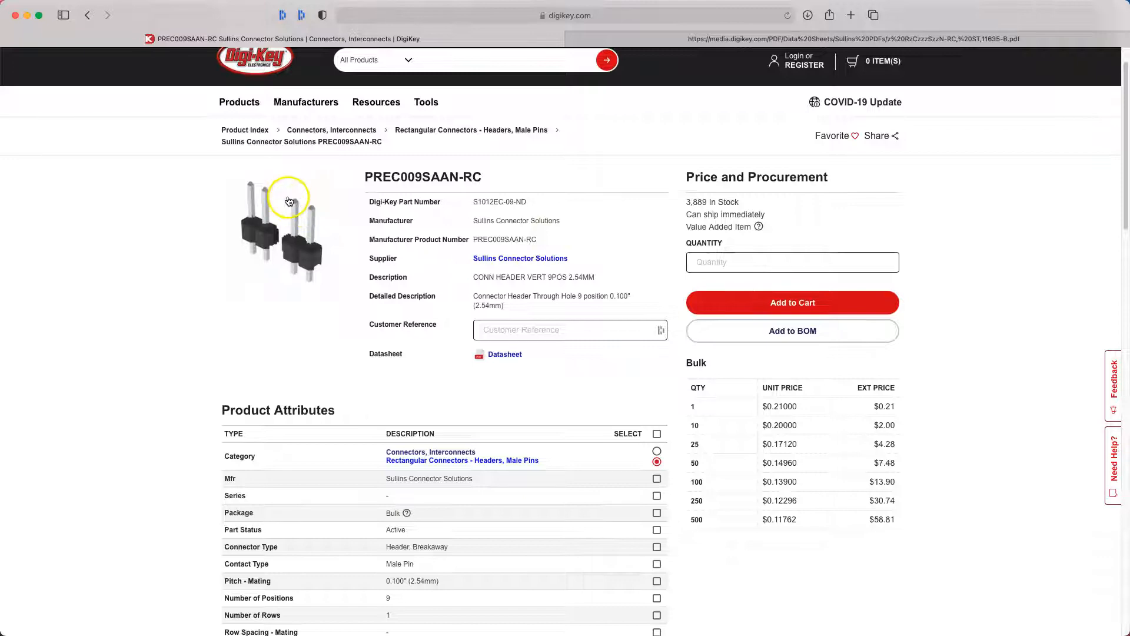
pyautogui.click(694, 39)
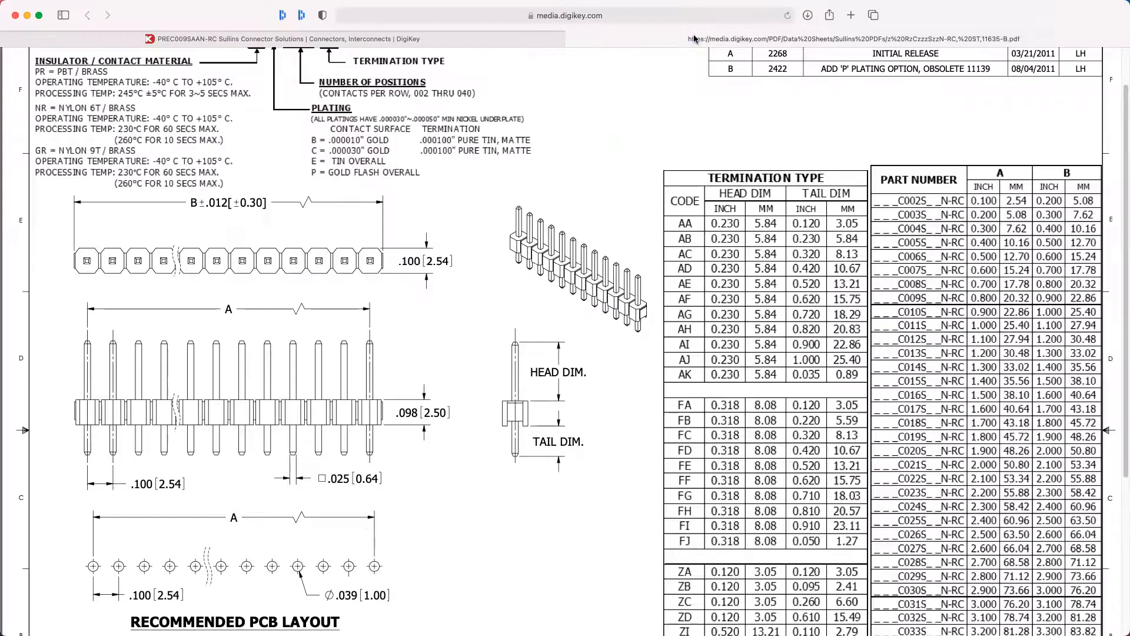
pyautogui.click(103, 486)
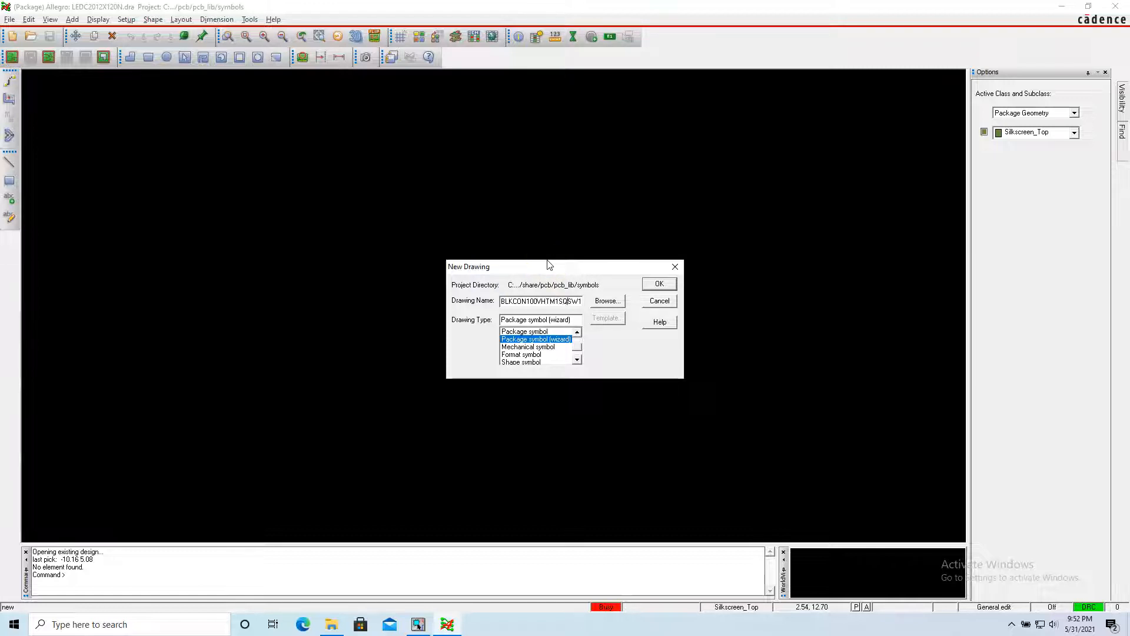
pyautogui.write('009')
pyautogui.click(653, 285)
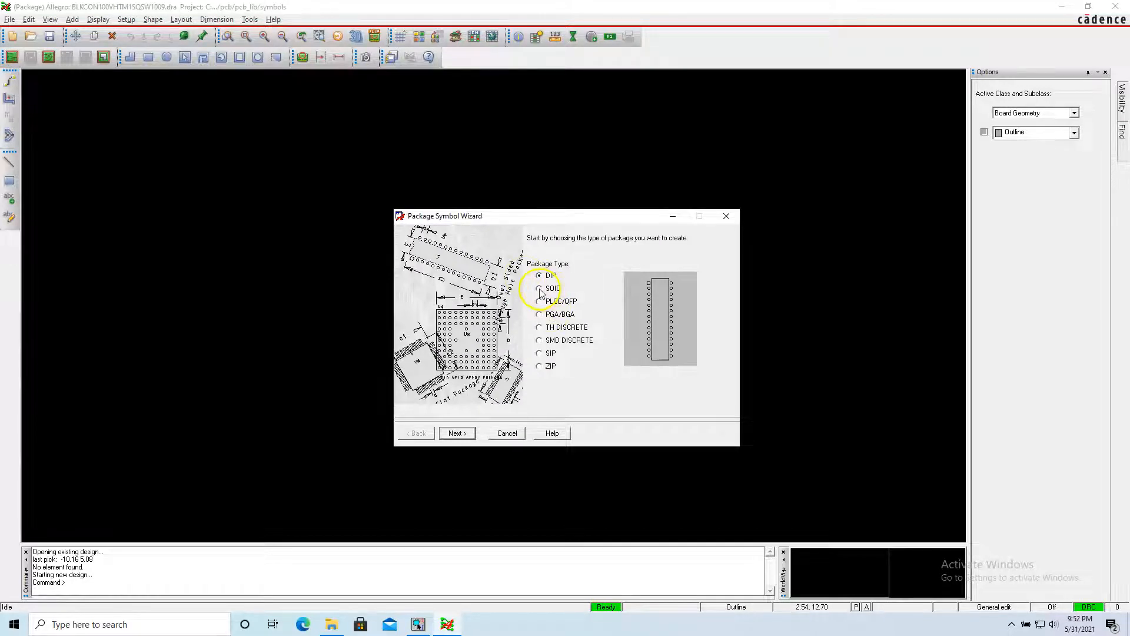
# Choose the SIP package type and load the default Cadence supplied template in the symbol wizard.
pyautogui.click(539, 288)
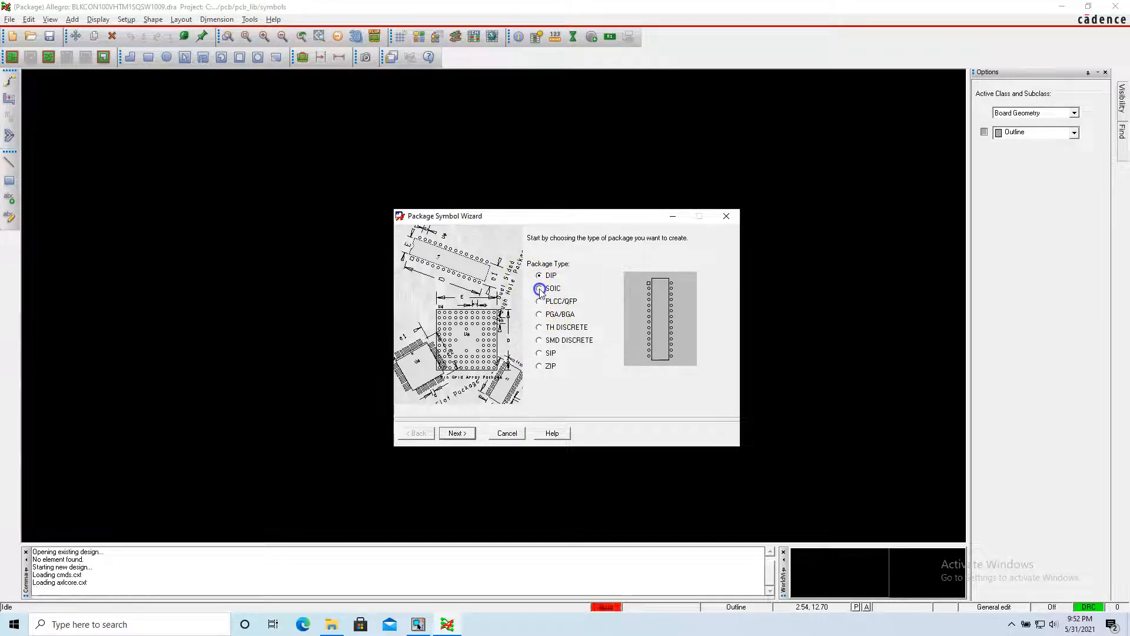
pyautogui.click(539, 353)
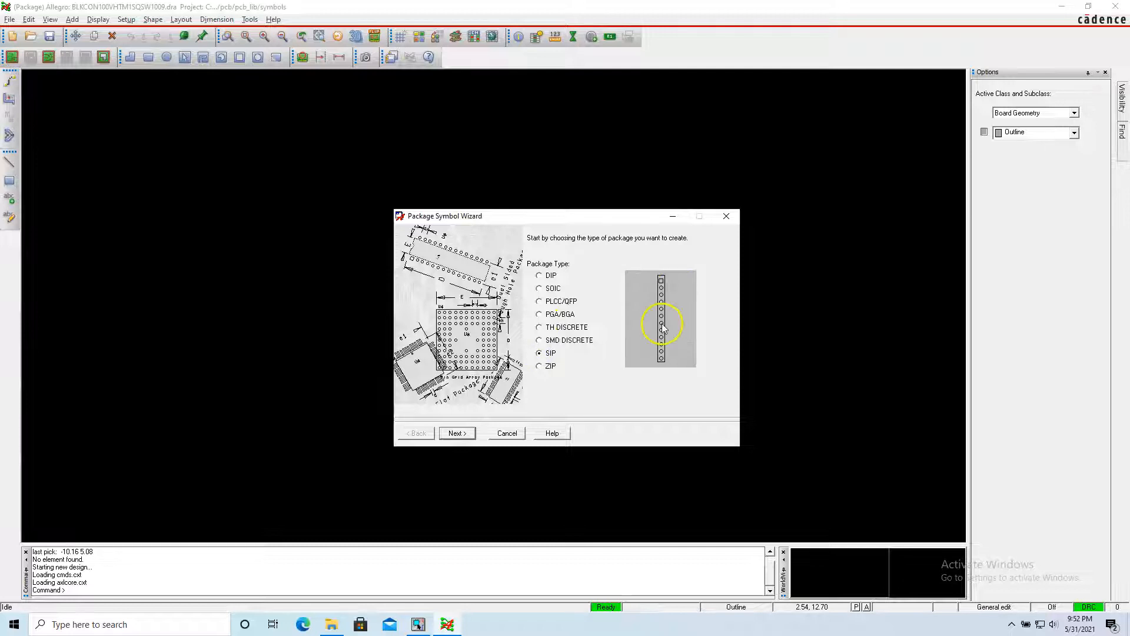
pyautogui.click(457, 433)
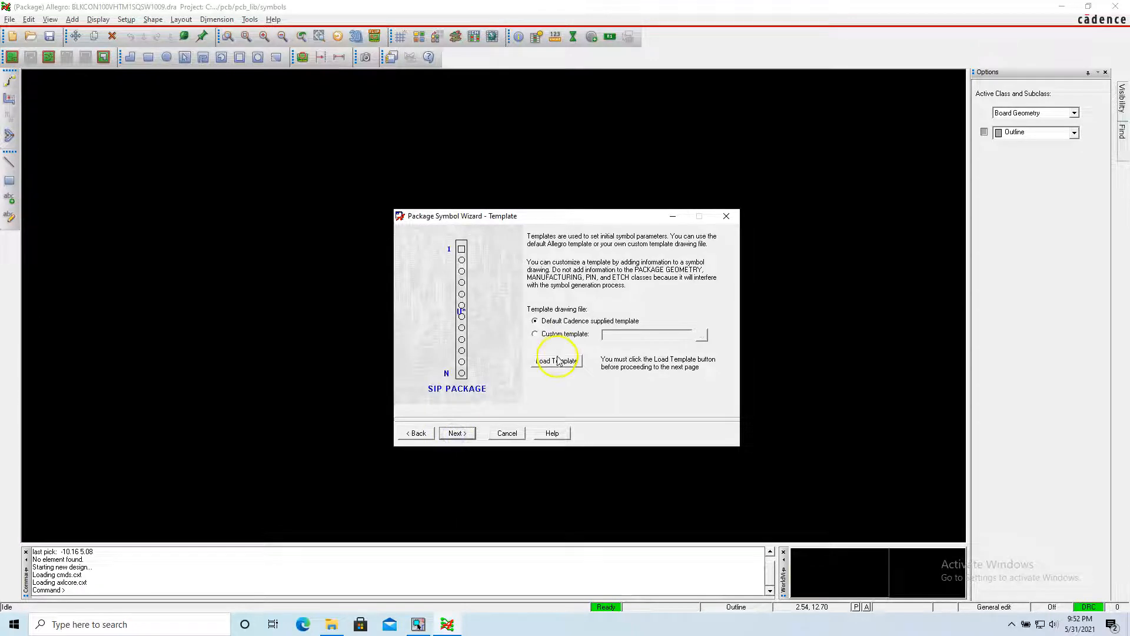
pyautogui.click(557, 361)
pyautogui.click(612, 362)
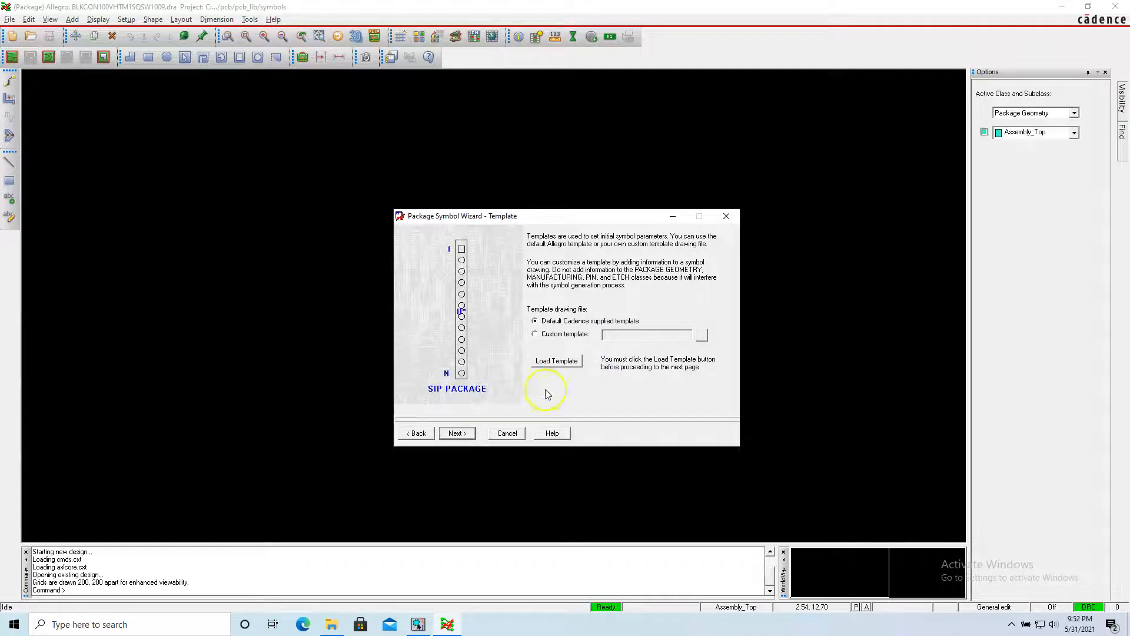
pyautogui.click(457, 433)
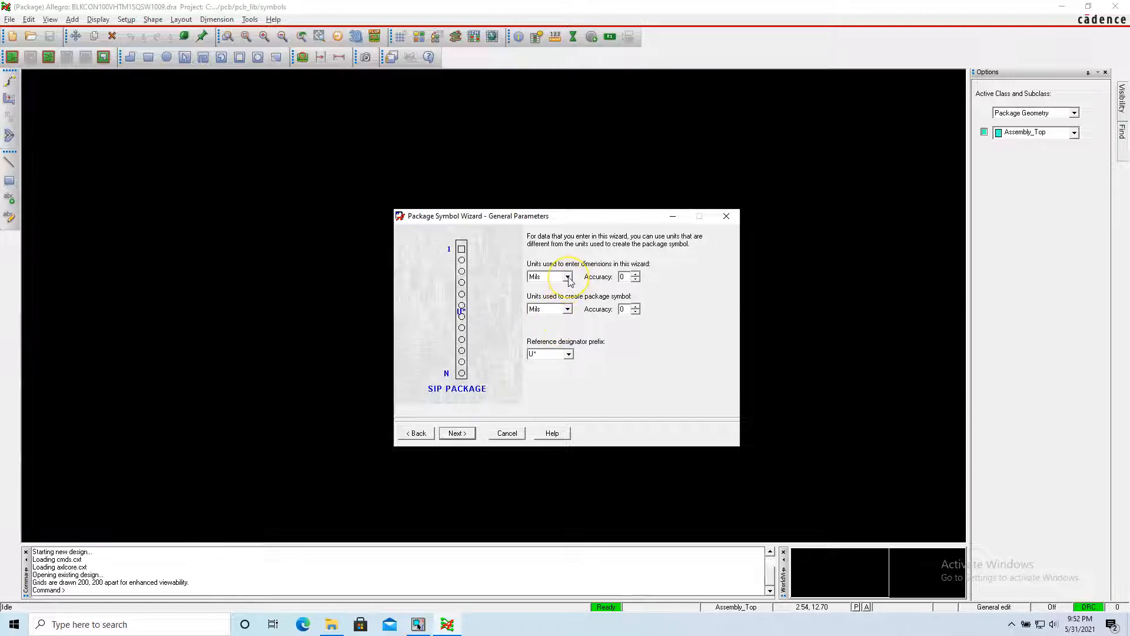
# Check the dimension units in the header datasheet and set both the wizard entry units and the package symbol units to Inch.
pyautogui.hotkey('ctrl', 'Left')
pyautogui.click(552, 181)
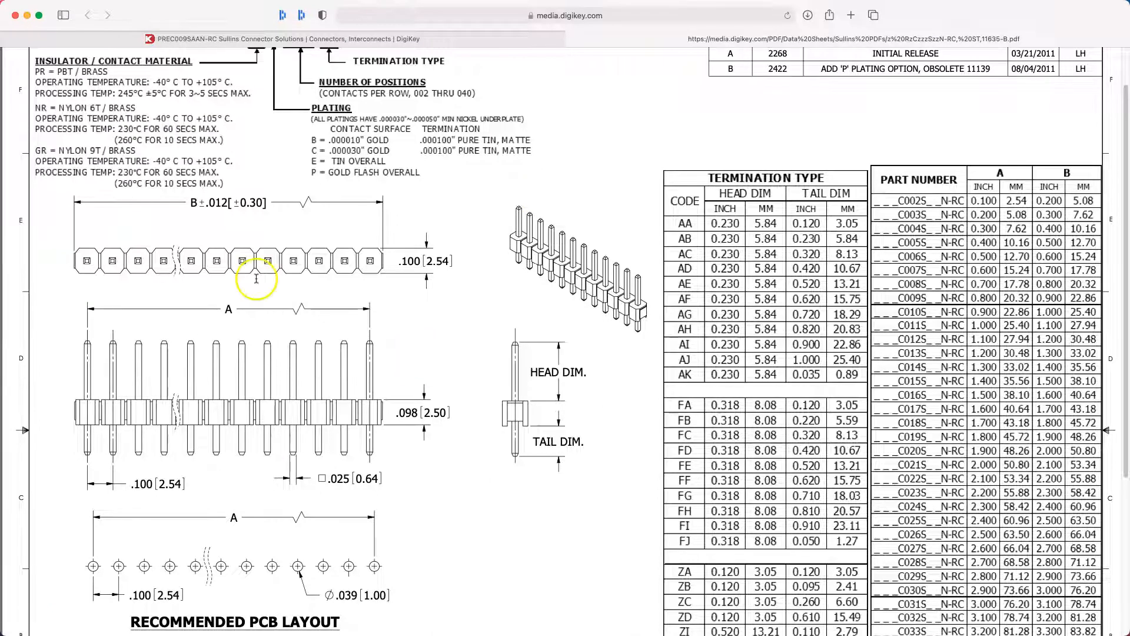
pyautogui.click(421, 261)
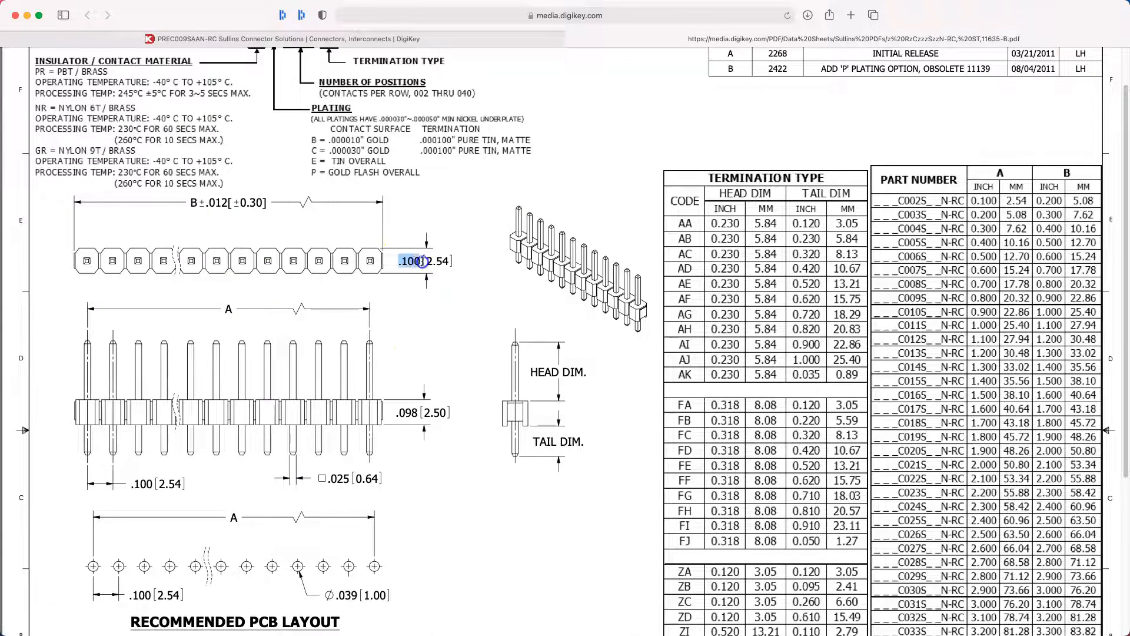
pyautogui.hotkey('ctrl', 'Right')
pyautogui.click(551, 277)
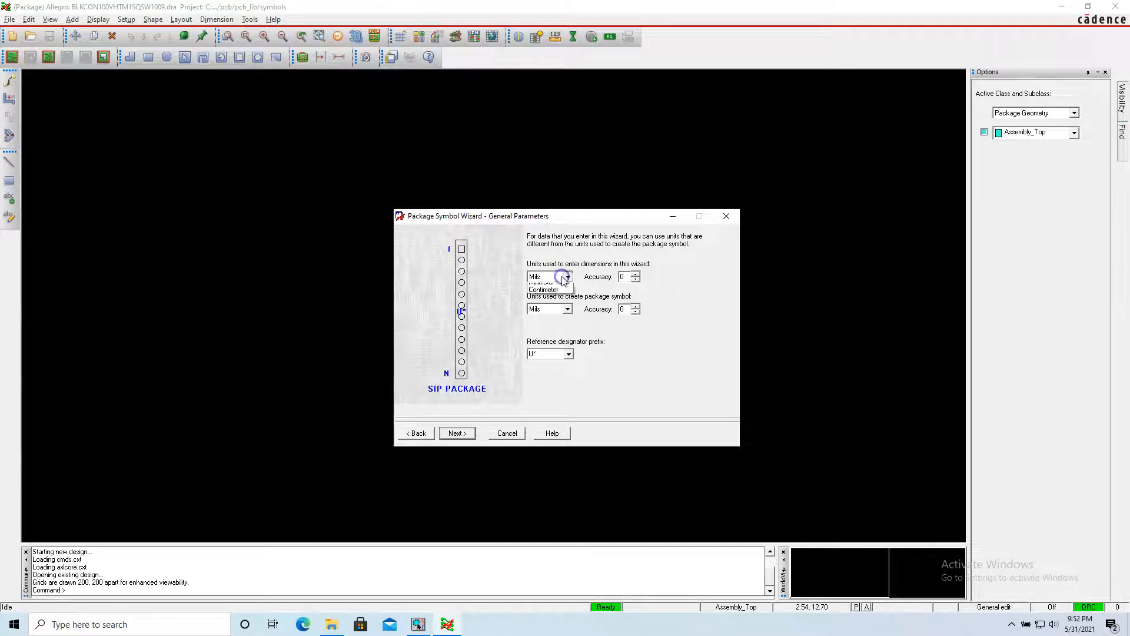
pyautogui.click(541, 295)
pyautogui.click(550, 309)
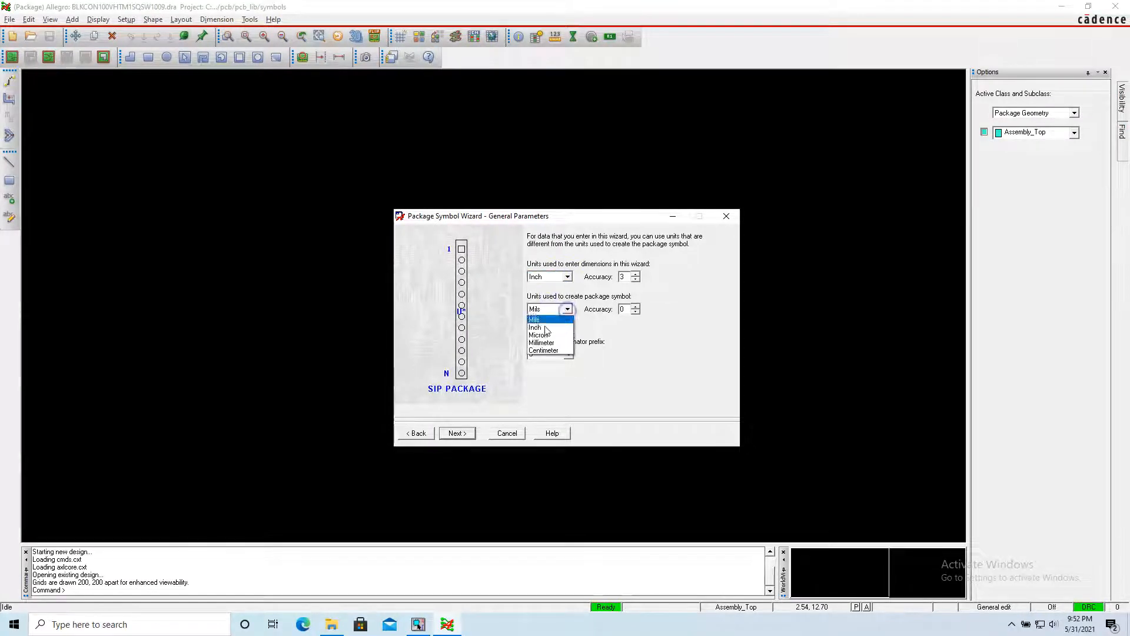
pyautogui.click(546, 328)
# Set the symbol's reference designator prefix to J* and continue to the SIP parameters.
pyautogui.click(567, 355)
pyautogui.click(532, 387)
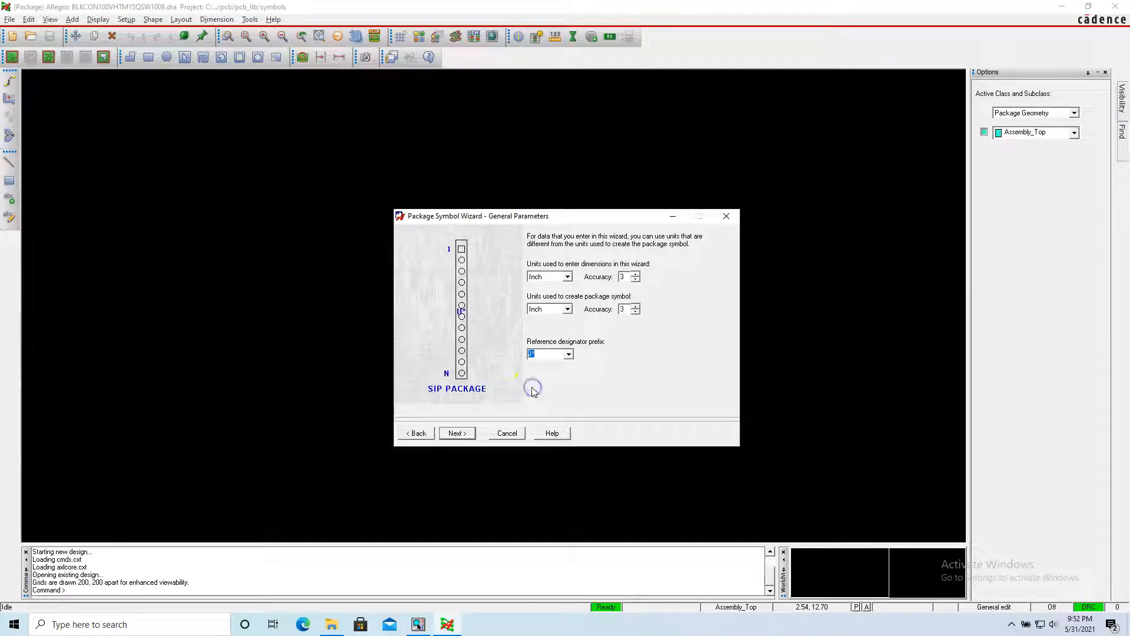
pyautogui.click(458, 433)
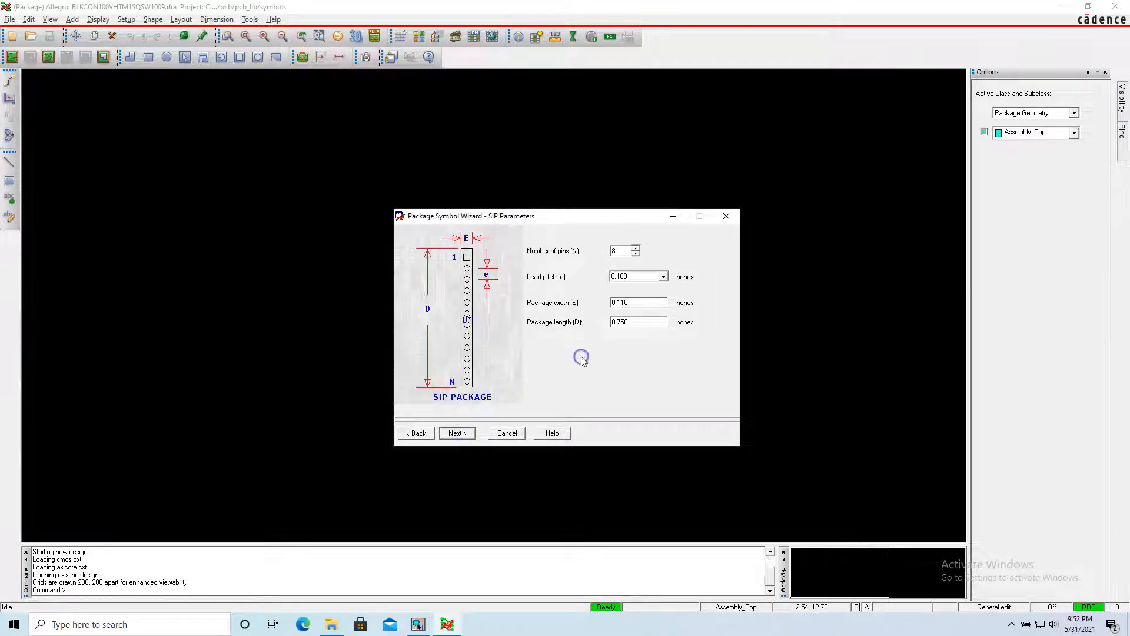
# Set the number of pins to 9 and edit the package width to match the header datasheet.
pyautogui.click(635, 248)
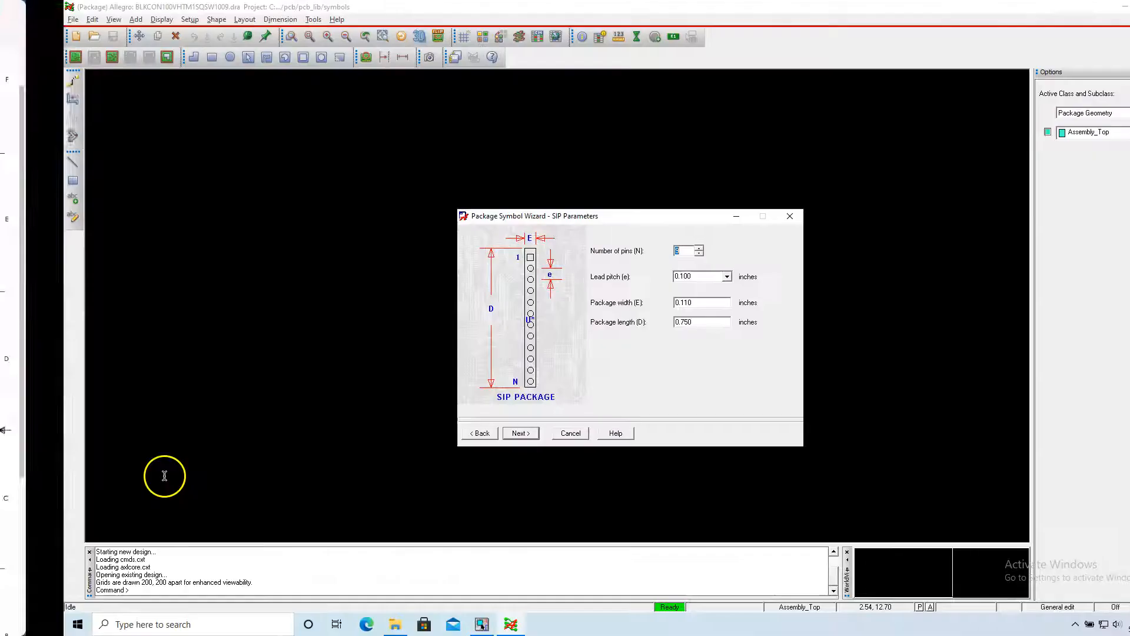
pyautogui.moveTo(717, 305); pyautogui.dragTo(582, 305)
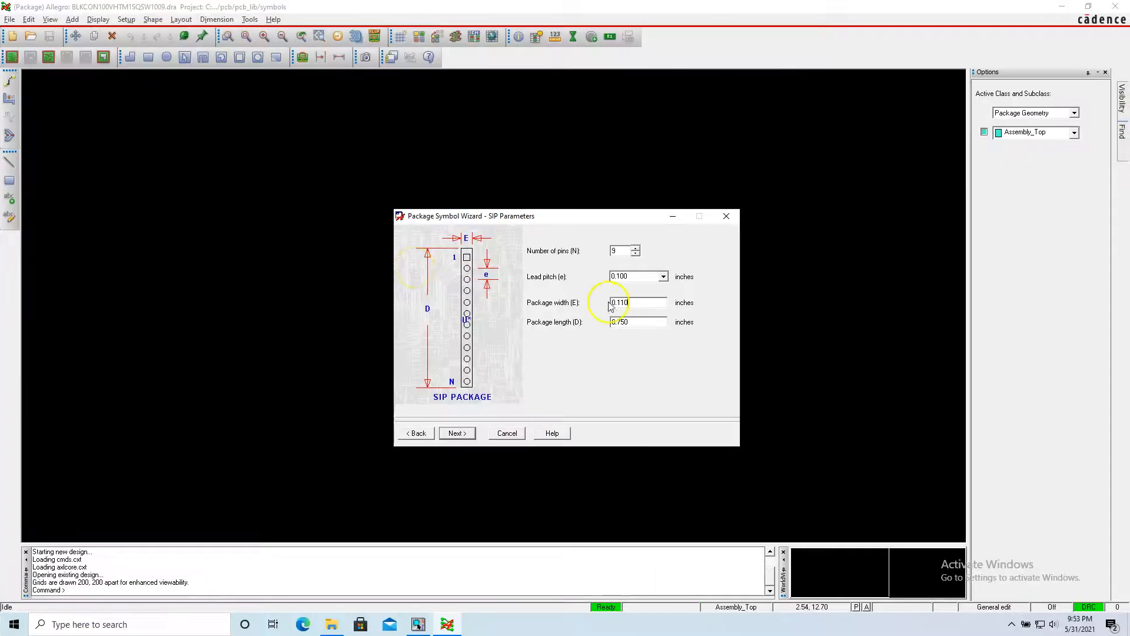
pyautogui.moveTo(630, 303); pyautogui.dragTo(617, 303)
pyautogui.click(623, 303)
pyautogui.moveTo(622, 303); pyautogui.dragTo(635, 303)
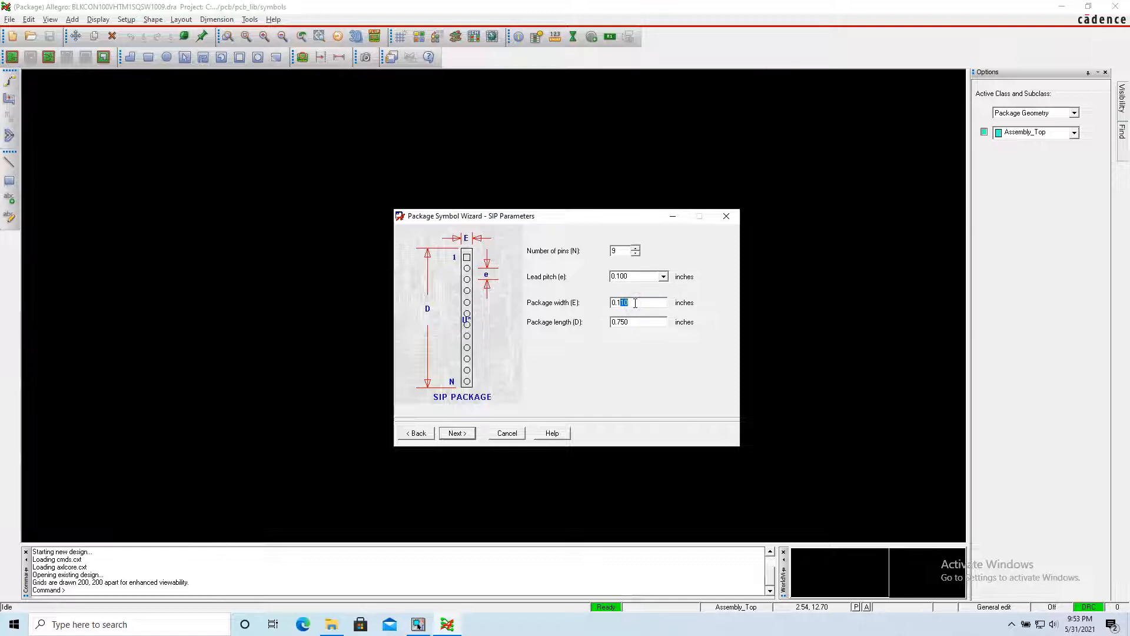
# Examine the header datasheet's dimension drawings, part number coding and size tables for the package length.
pyautogui.click(660, 325)
pyautogui.click(553, 353)
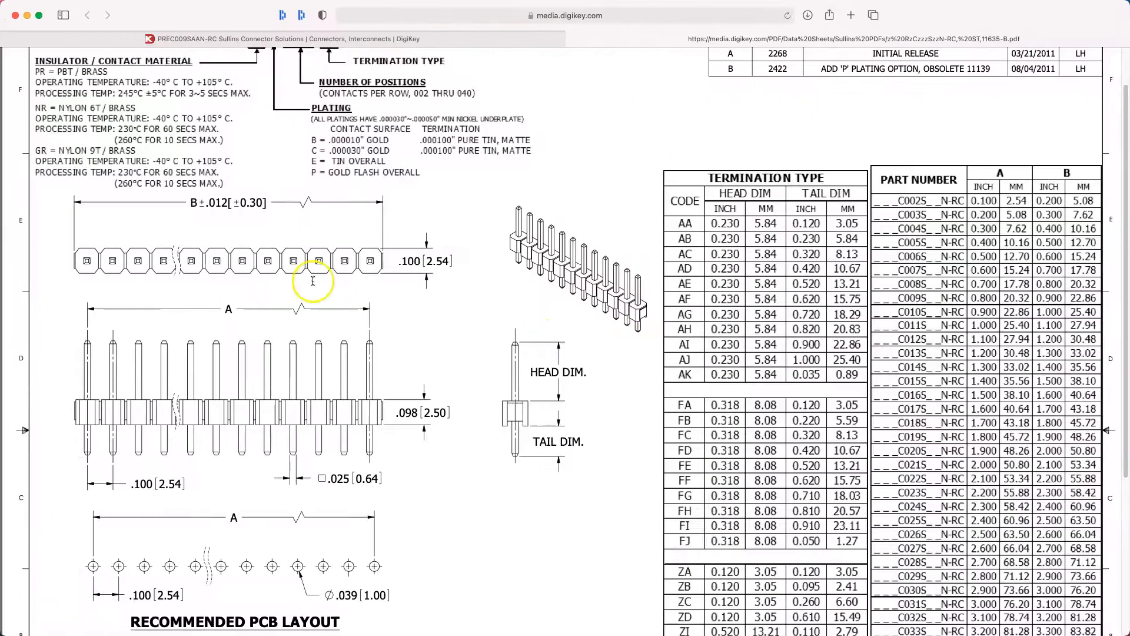
pyautogui.scroll(-5, 423, 386)
pyautogui.scroll(2, 426, 389)
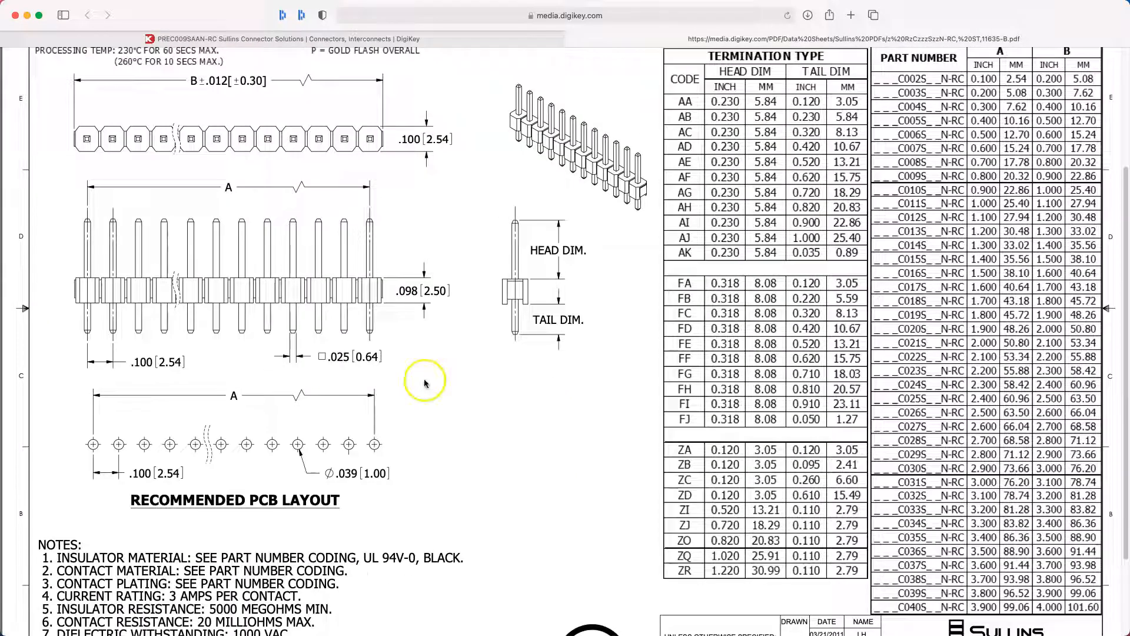
pyautogui.scroll(5, 420, 217)
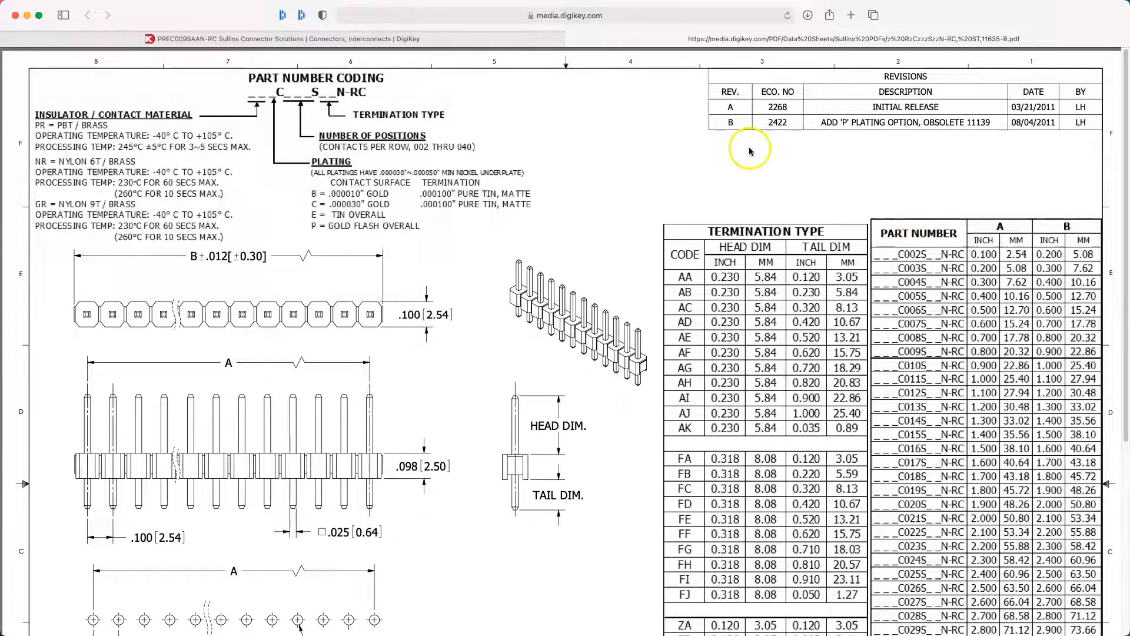
pyautogui.scroll(-5, 803, 273)
pyautogui.scroll(3, 804, 277)
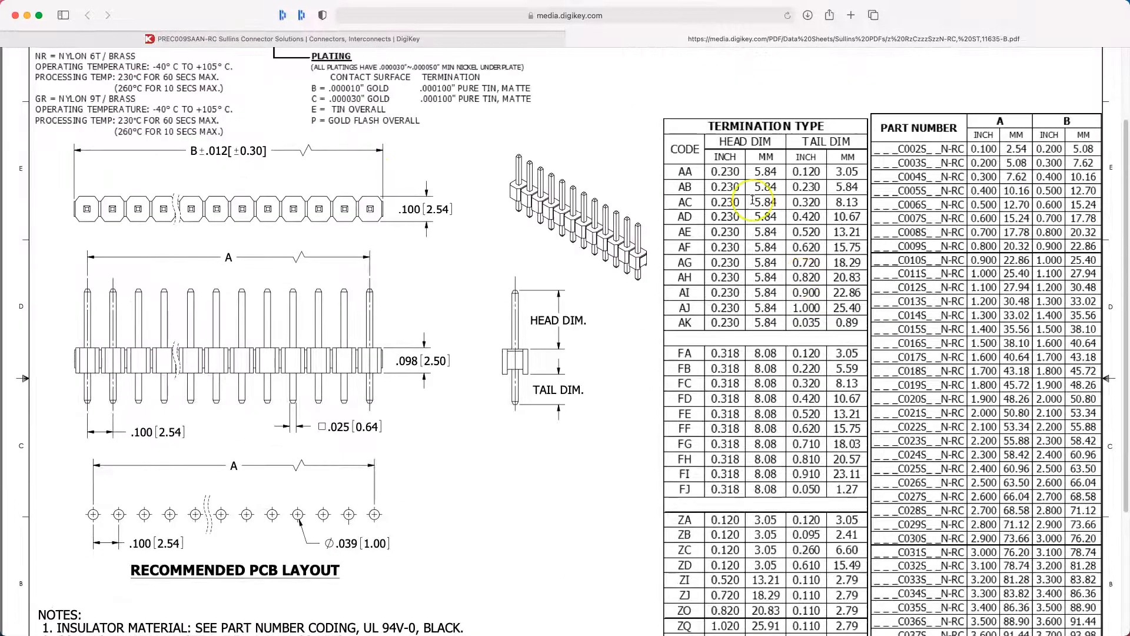
pyautogui.scroll(-5, 753, 199)
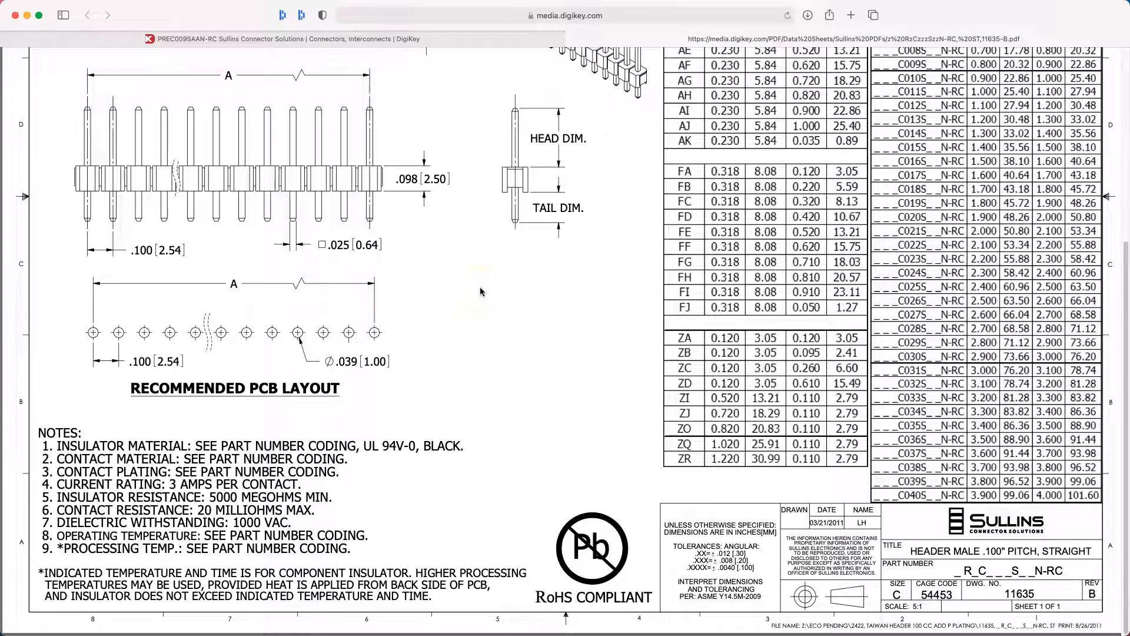
pyautogui.scroll(6, 480, 291)
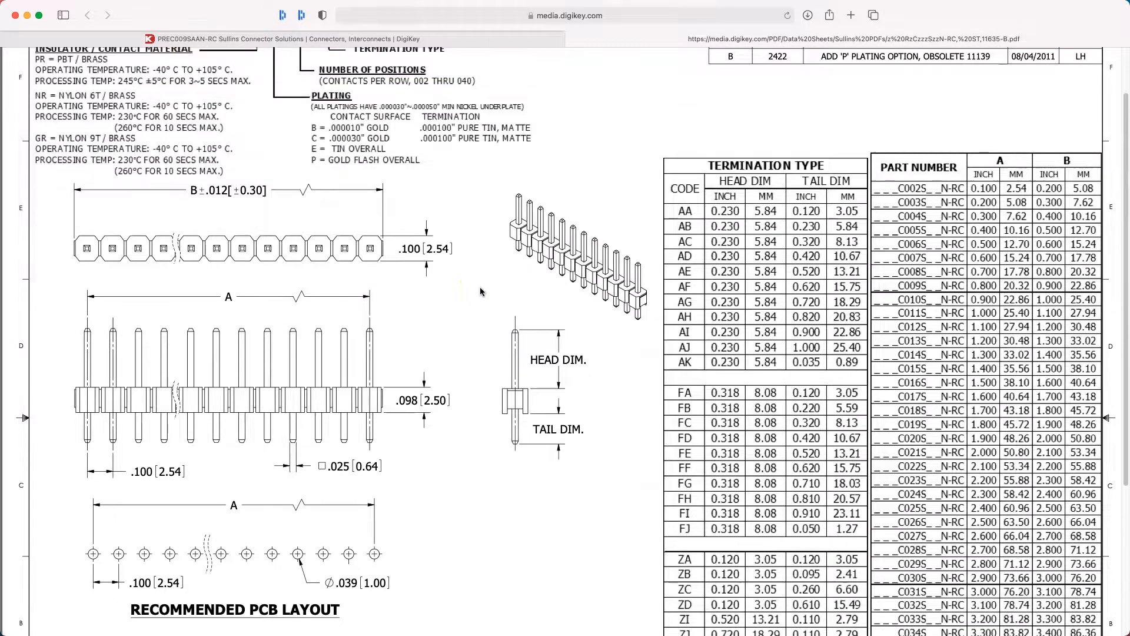
pyautogui.scroll(1, 481, 291)
pyautogui.scroll(1, 480, 290)
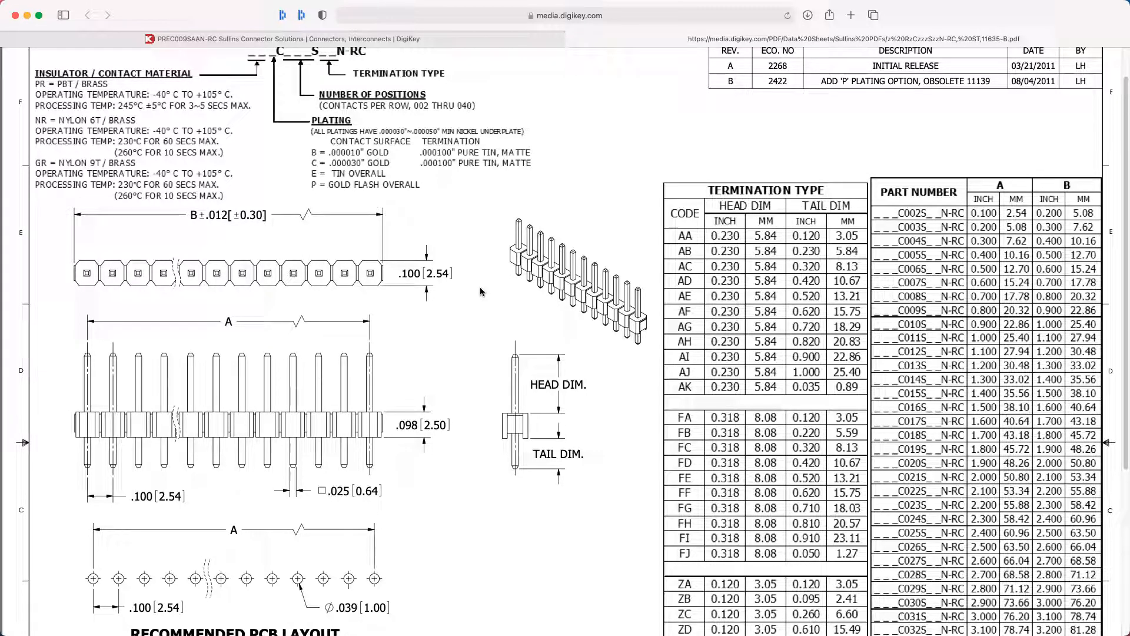
# Match part PREC009SAAN-RC to its row in the datasheet's size table, set the package length accordingly and continue to the padstack settings.
pyautogui.click(443, 39)
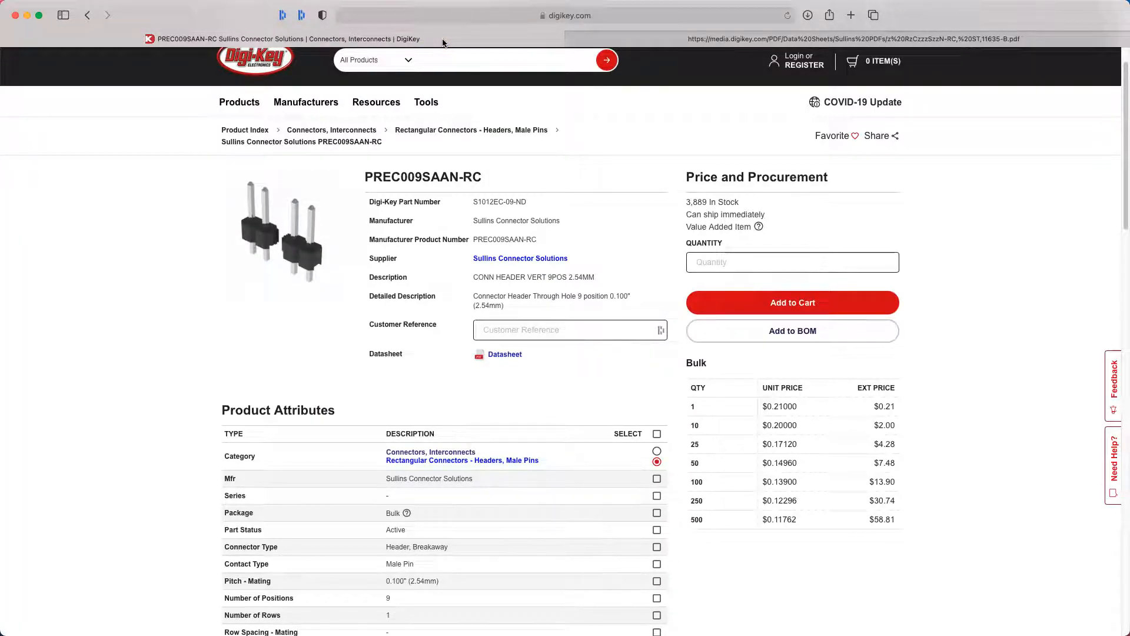
pyautogui.click(674, 37)
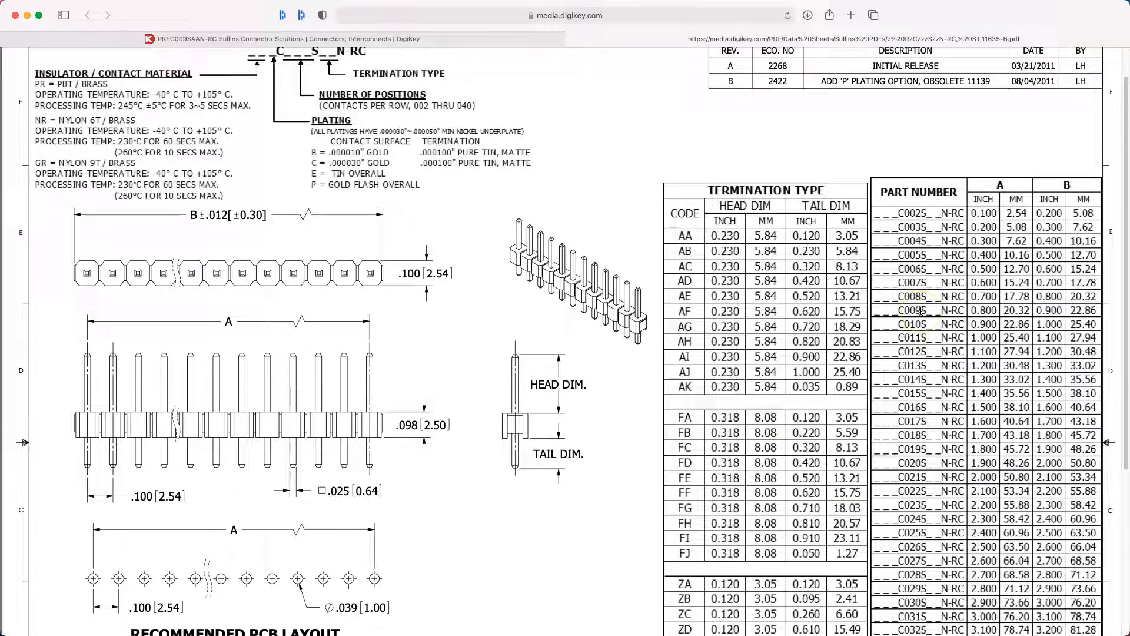
pyautogui.click(316, 39)
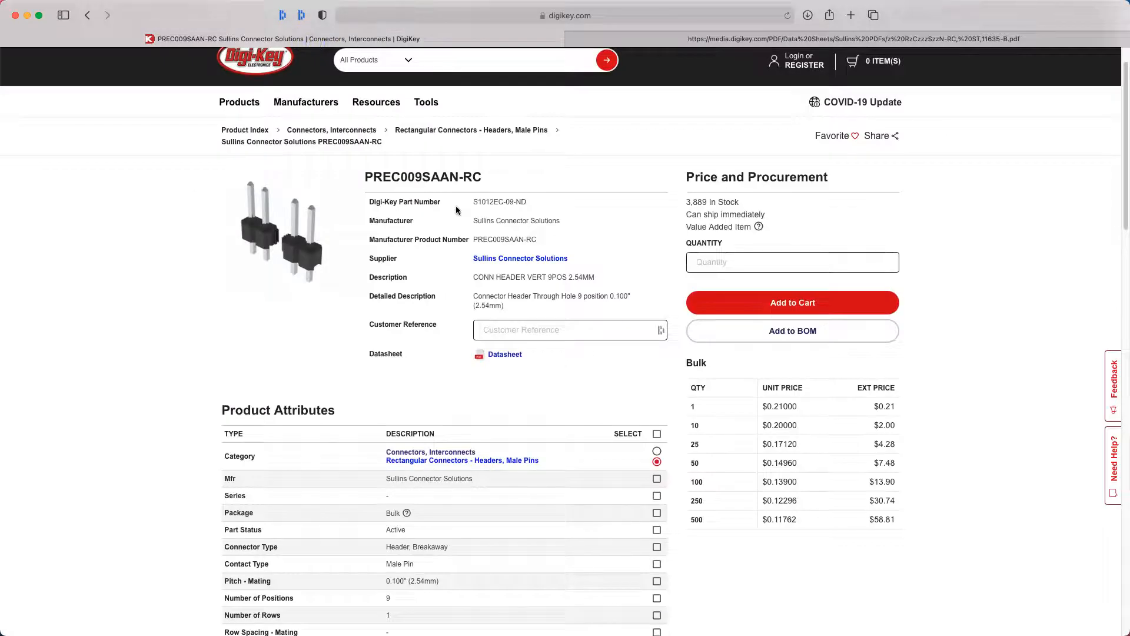
pyautogui.click(657, 42)
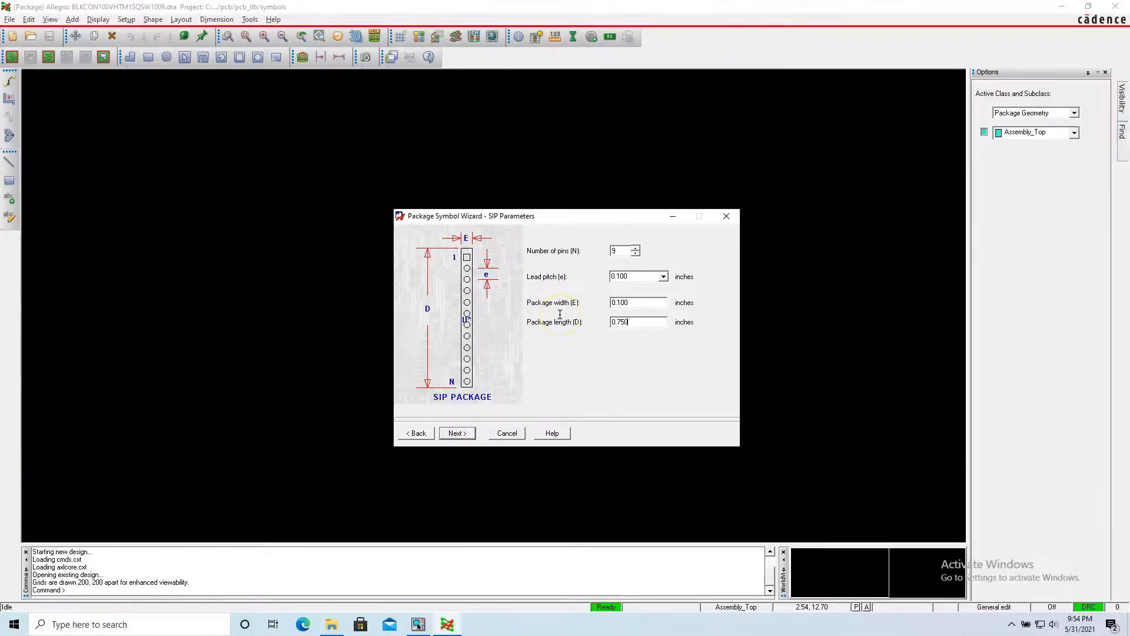
pyautogui.moveTo(616, 321); pyautogui.dragTo(644, 323)
pyautogui.click(456, 433)
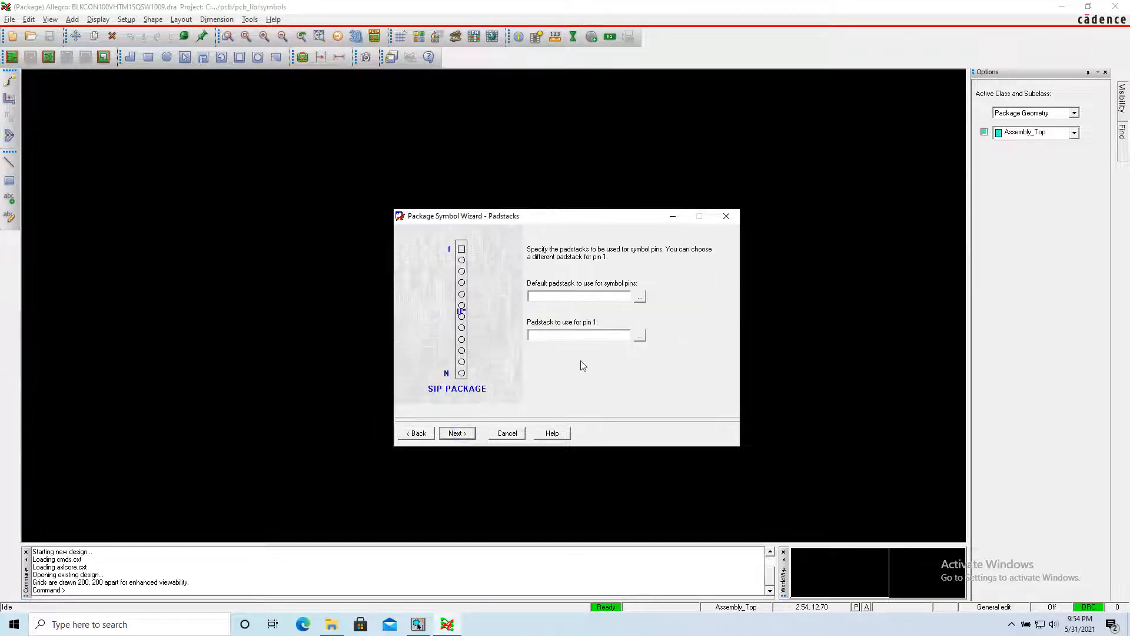
# Launch Pad Designer from the Cadence programs and place its window beside the symbol wizard.
pyautogui.click(596, 295)
pyautogui.click(17, 624)
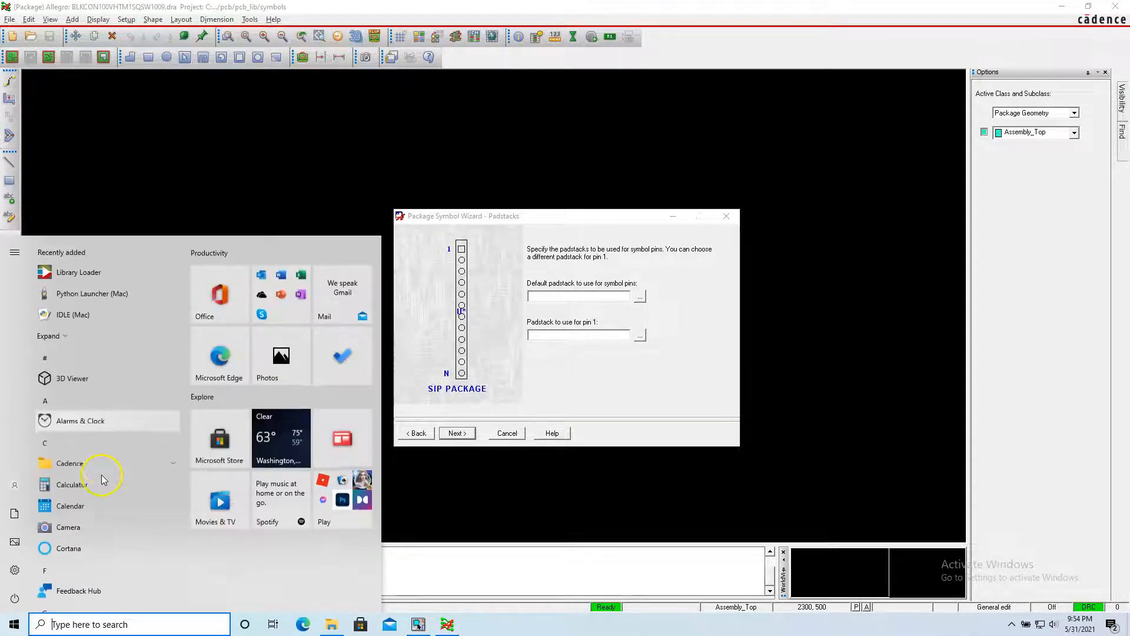
pyautogui.click(126, 462)
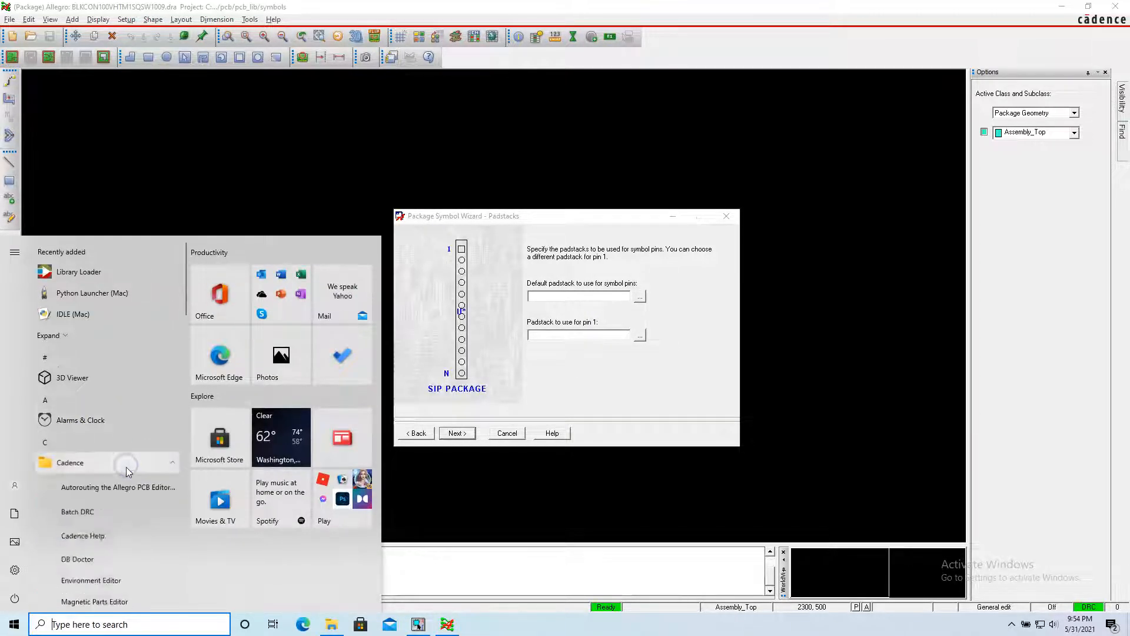
pyautogui.scroll(-4, 126, 471)
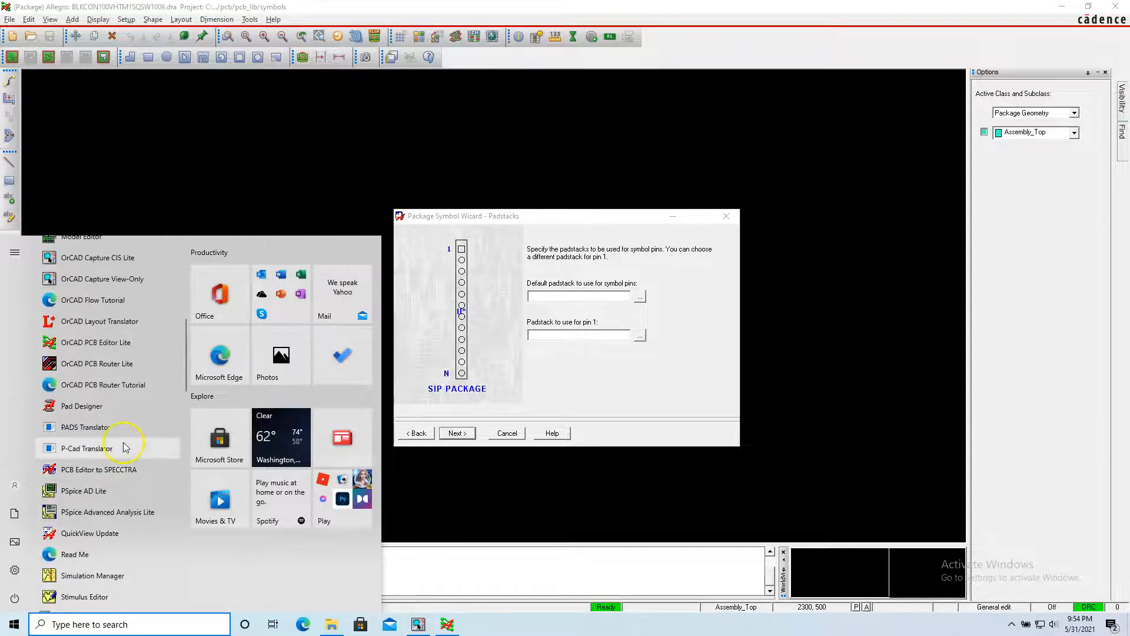
pyautogui.click(125, 410)
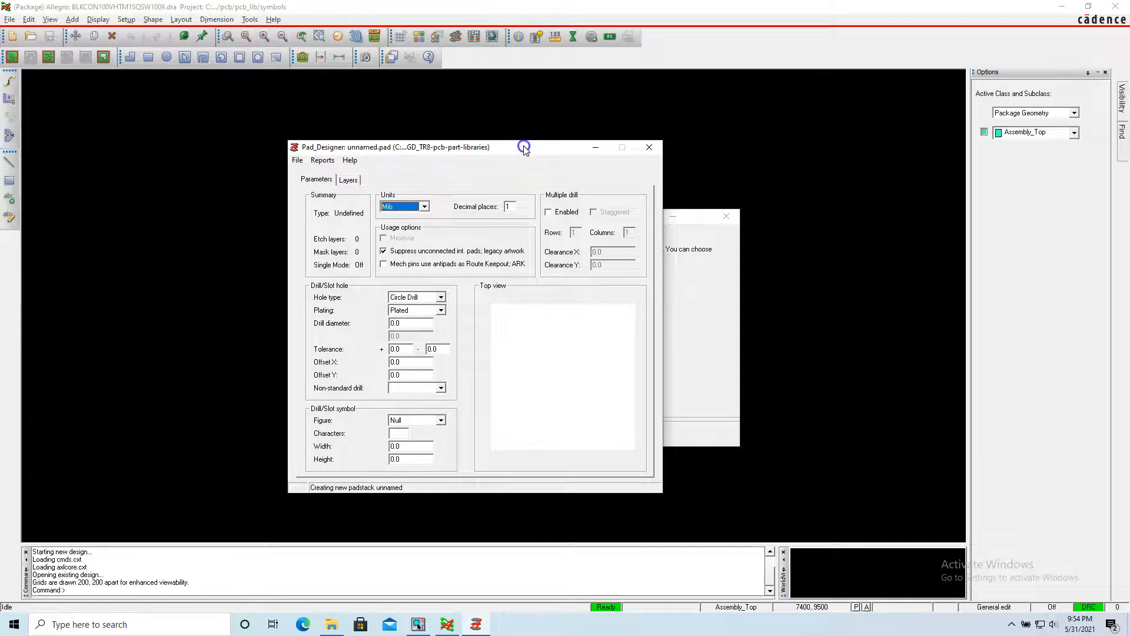
pyautogui.moveTo(524, 149); pyautogui.dragTo(679, 152)
pyautogui.click(505, 166)
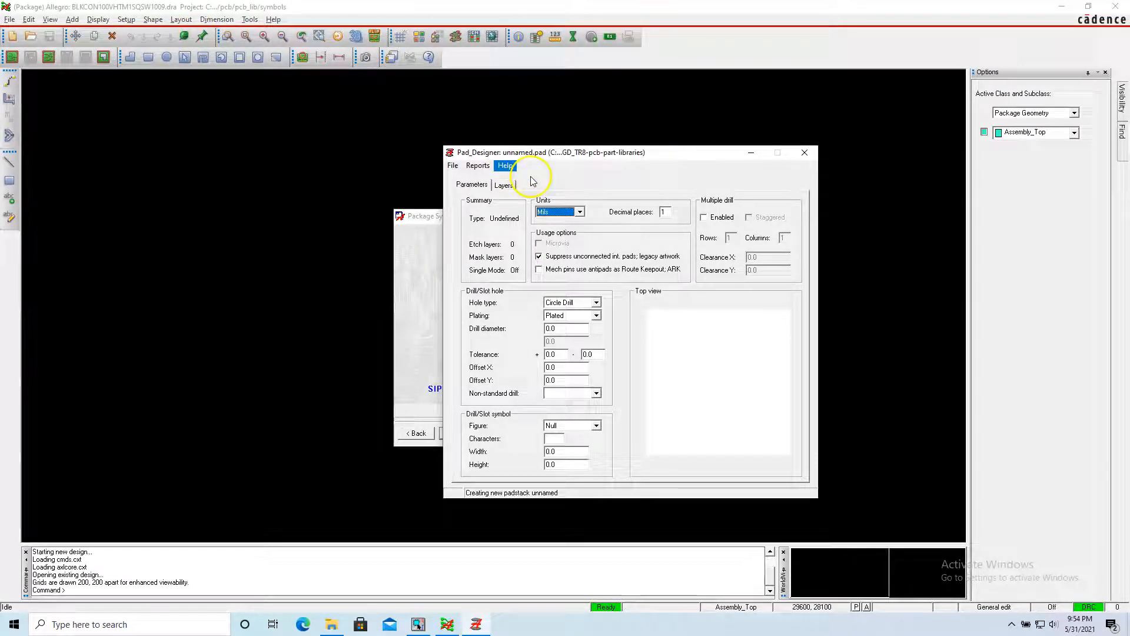
# Set the new padstack's units to Inch.
pyautogui.click(586, 213)
pyautogui.click(579, 212)
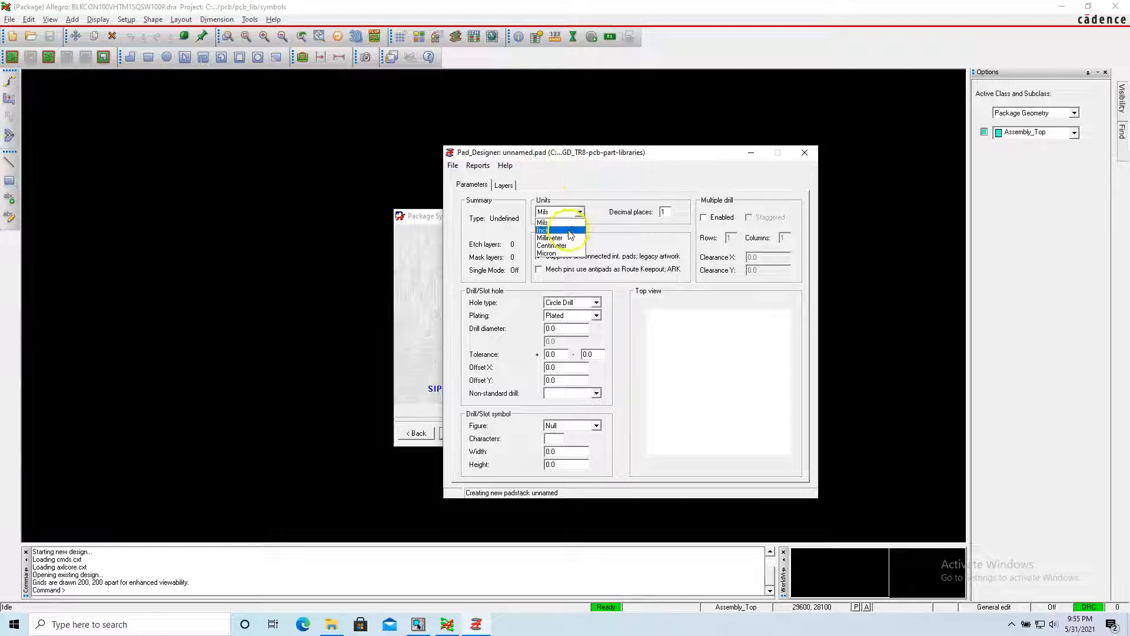
pyautogui.click(568, 230)
pyautogui.click(590, 172)
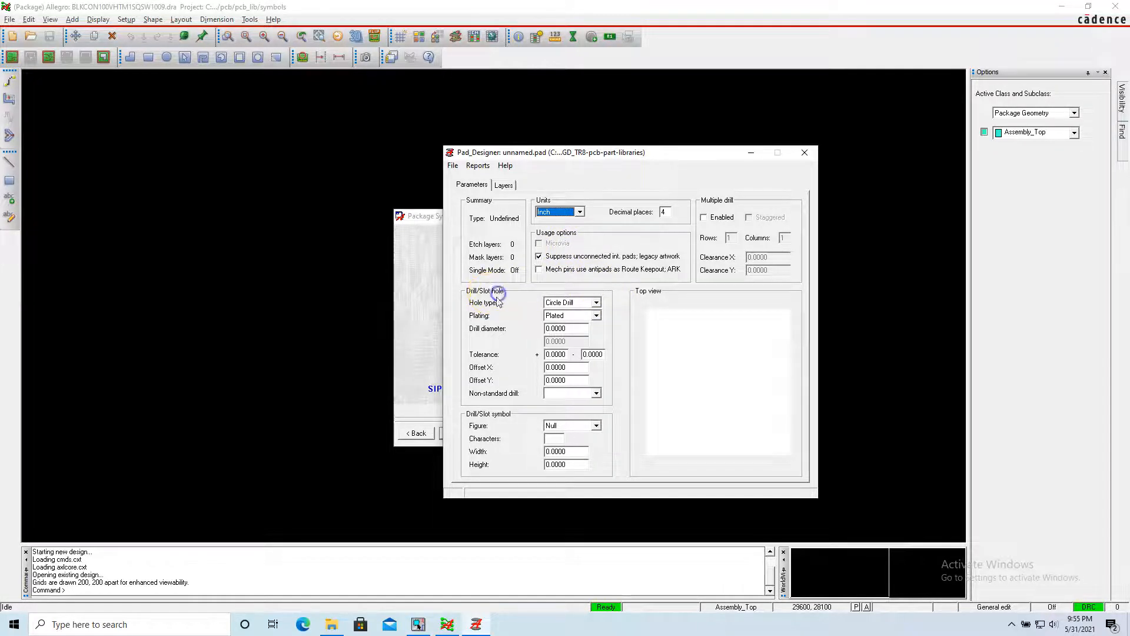
# Set the plated hole's drill diameter to 0.039 inch from the datasheet's recommended PCB layout and its plus tolerance to 0.002.
pyautogui.click(597, 316)
pyautogui.click(576, 328)
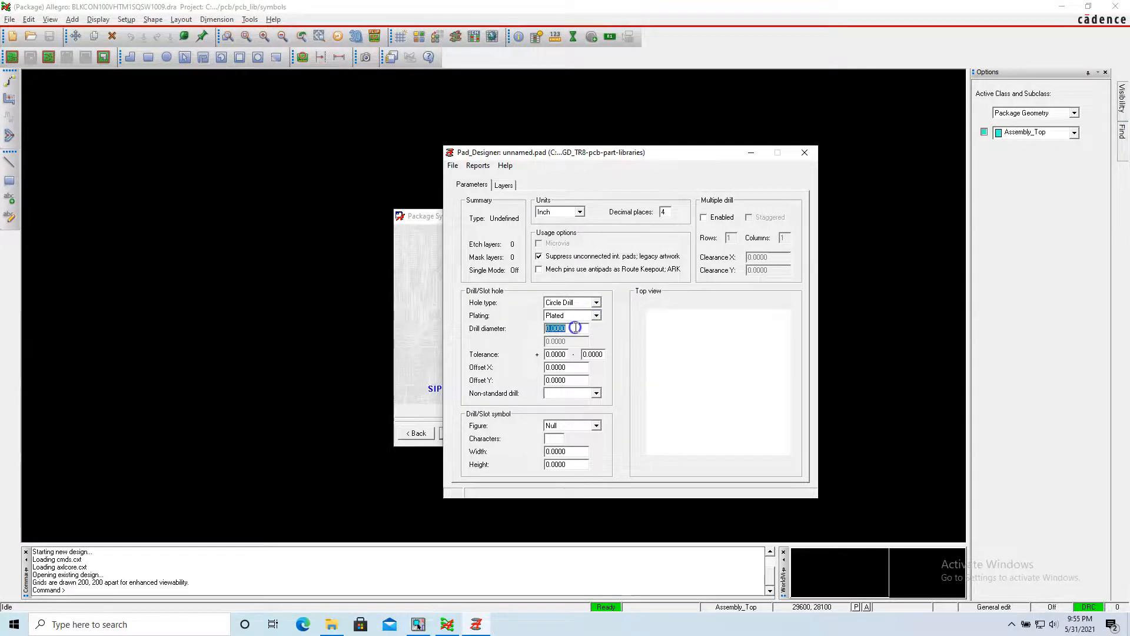
pyautogui.hotkey('ctrl', 'Left')
pyautogui.scroll(-3, 496, 321)
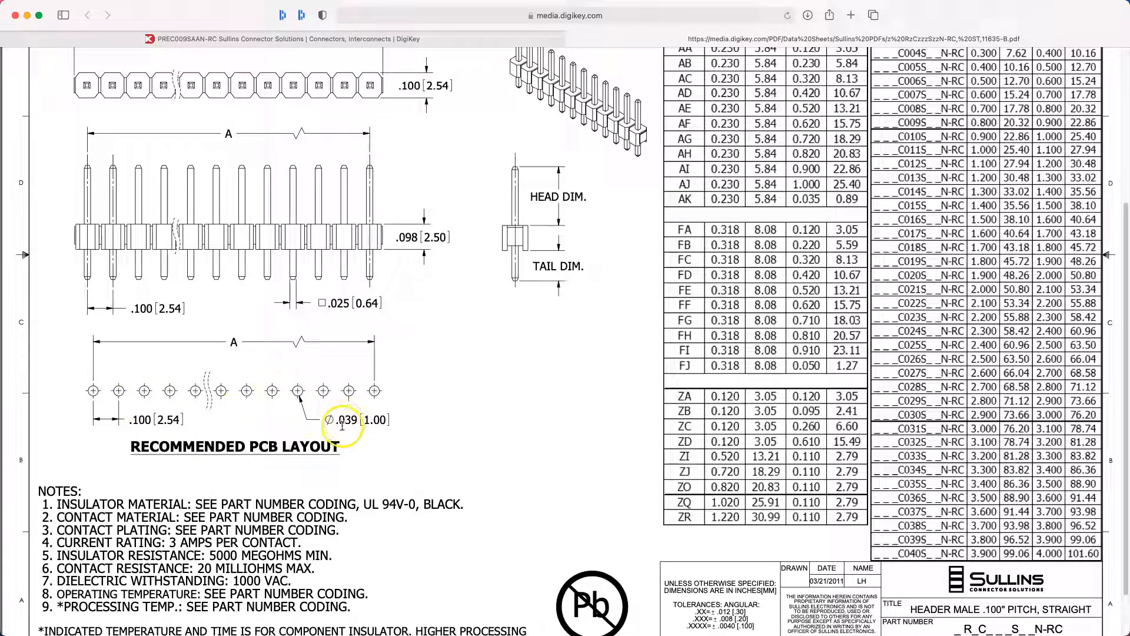
pyautogui.hotkey('ctrl', 'Right')
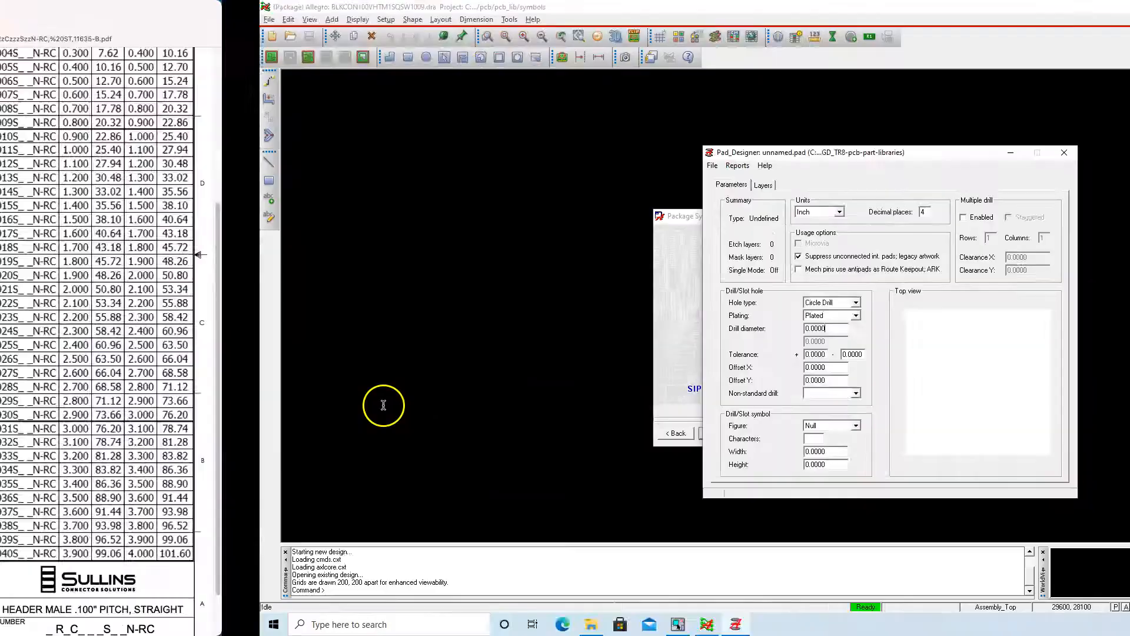
pyautogui.moveTo(558, 329); pyautogui.dragTo(576, 330)
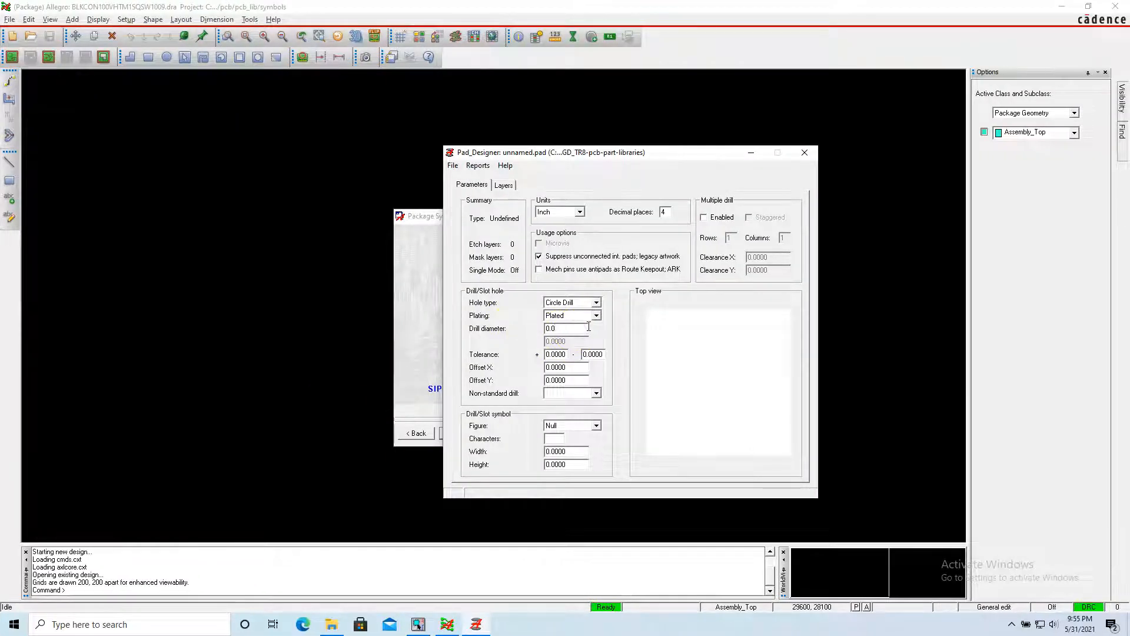
pyautogui.write('39')
pyautogui.press('Tab')
pyautogui.click(551, 355)
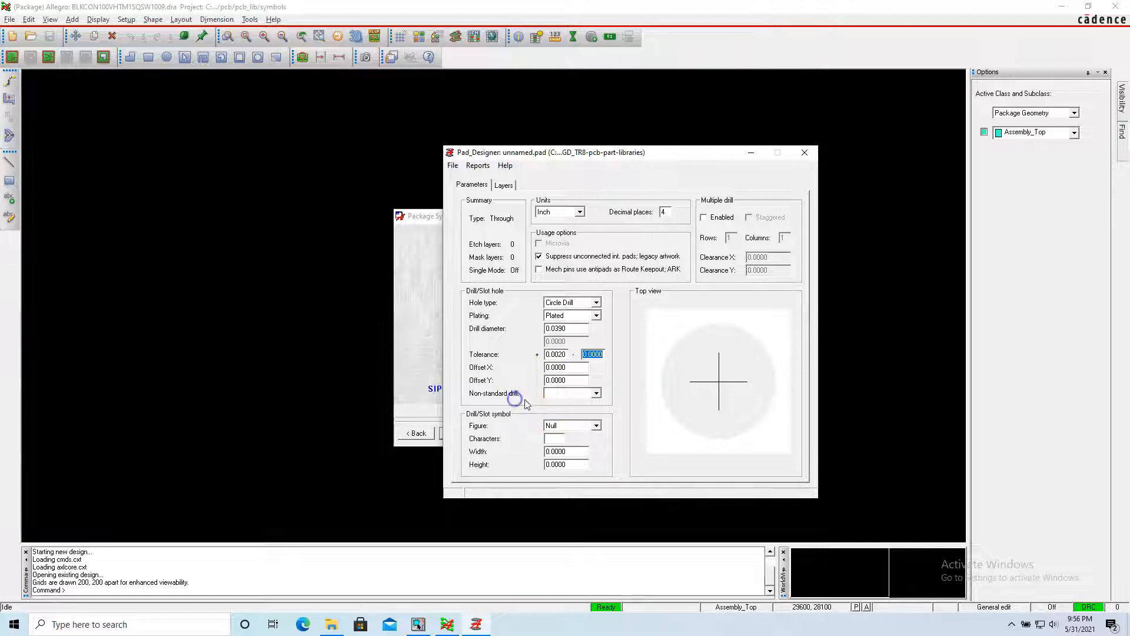
# Define the drill symbol as a Cross with character C and width and height of 0.0390 inch.
pyautogui.click(569, 426)
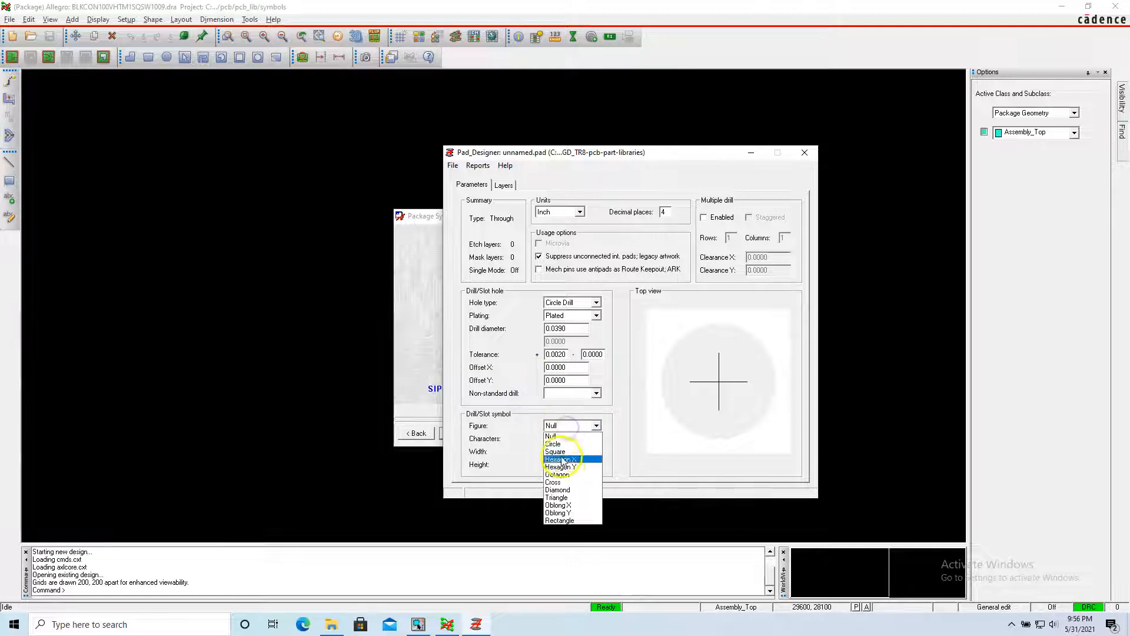
pyautogui.click(565, 484)
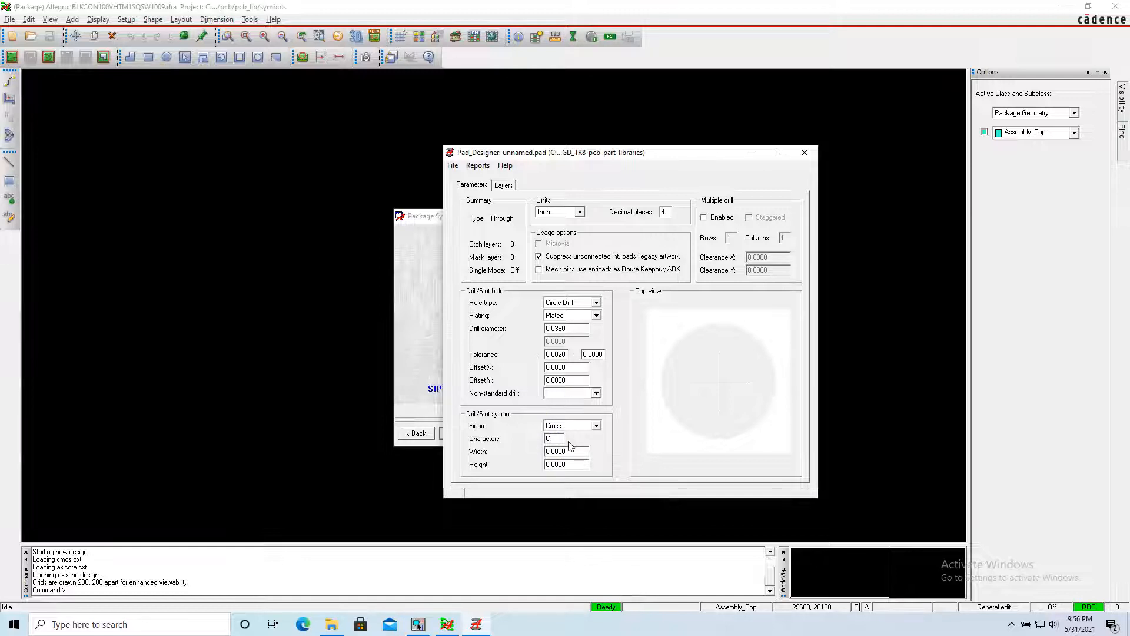
pyautogui.click(580, 451)
pyautogui.click(571, 326)
pyautogui.hotkey('ctrl', 'c')
pyautogui.click(570, 451)
pyautogui.hotkey('ctrl', 'v')
pyautogui.click(575, 463)
pyautogui.hotkey('ctrl', 'v')
# Set the regular pad geometry of the padstack's BEGIN LAYER to Circle.
pyautogui.click(502, 185)
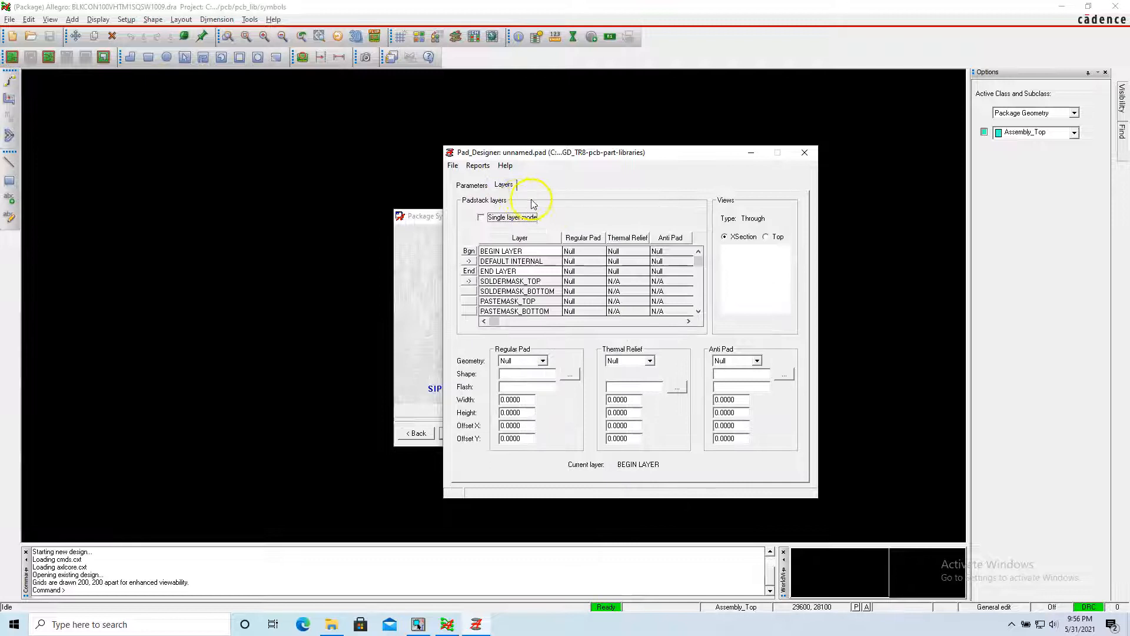
pyautogui.click(474, 185)
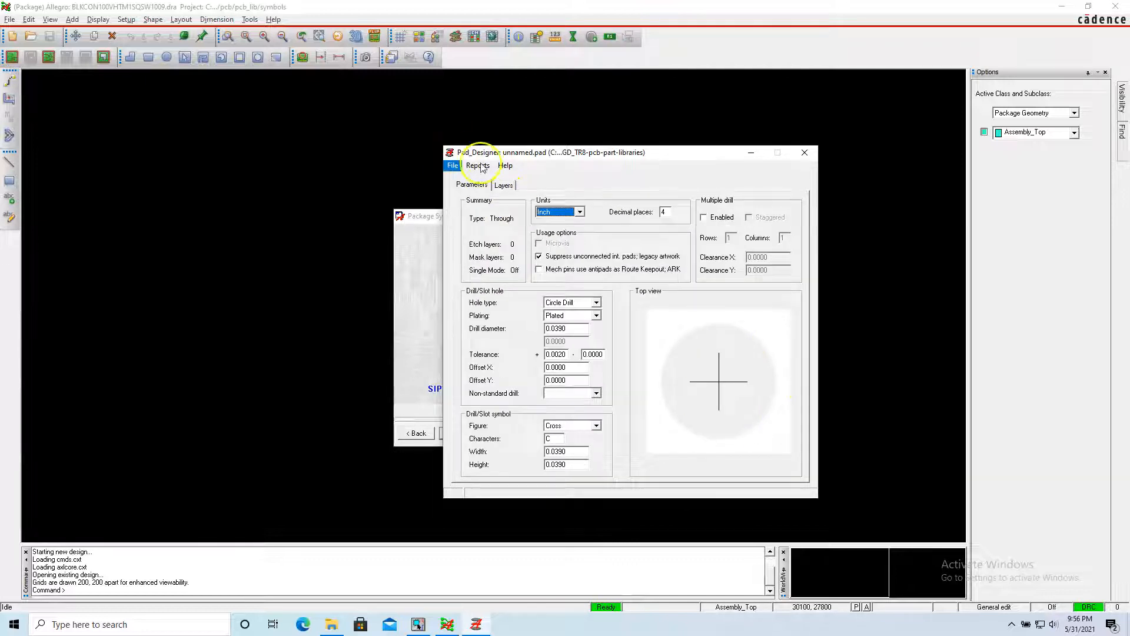
pyautogui.click(503, 185)
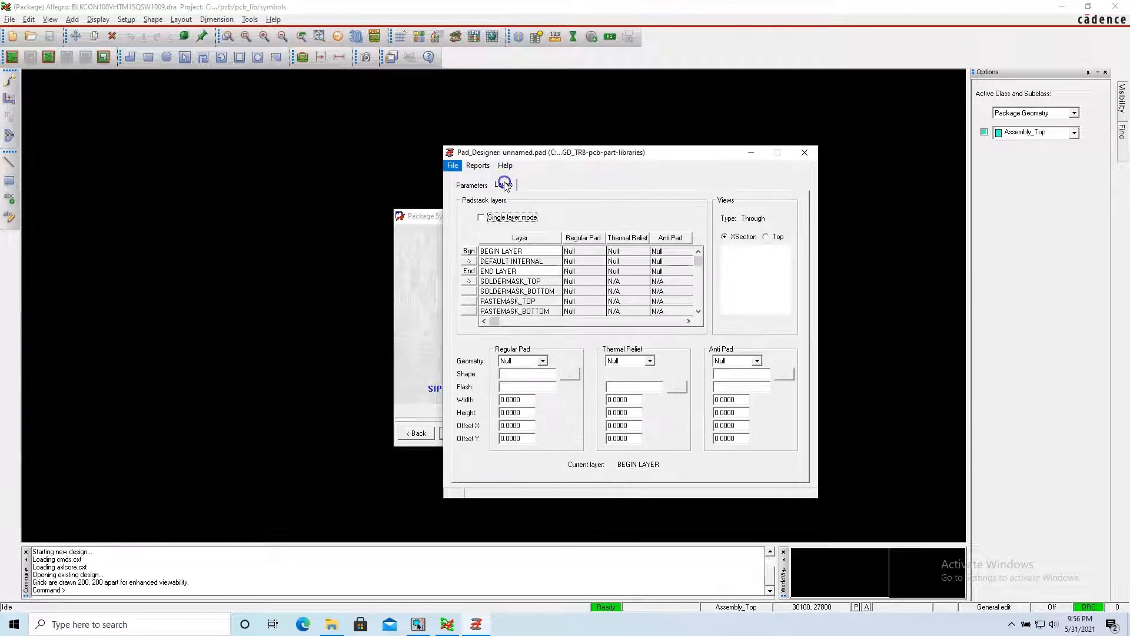
pyautogui.click(468, 228)
pyautogui.click(570, 251)
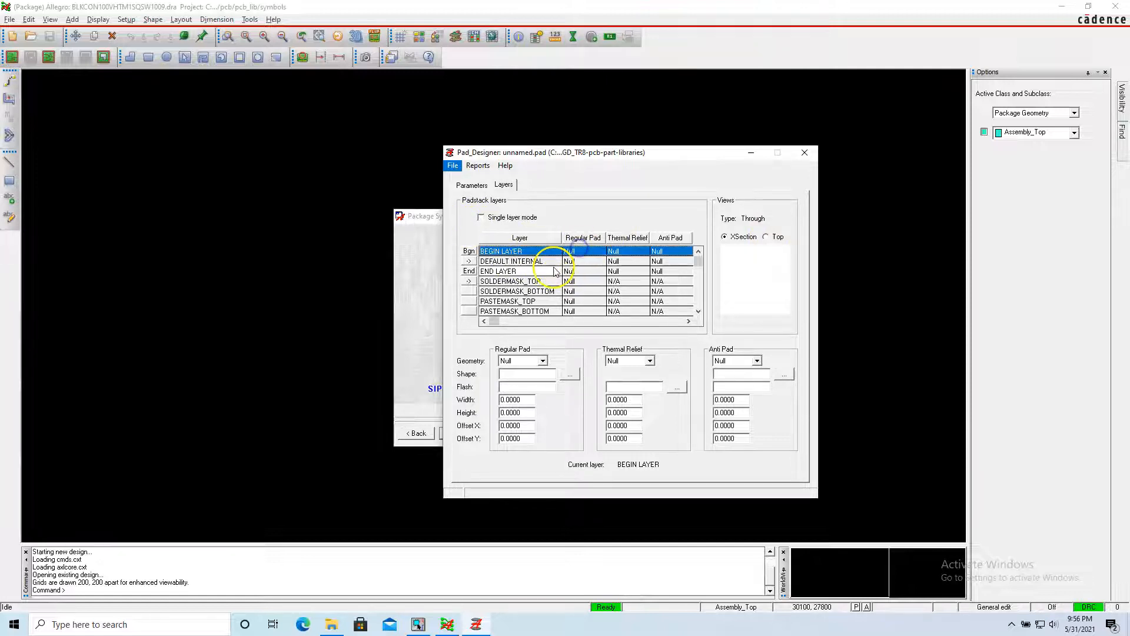
pyautogui.click(543, 360)
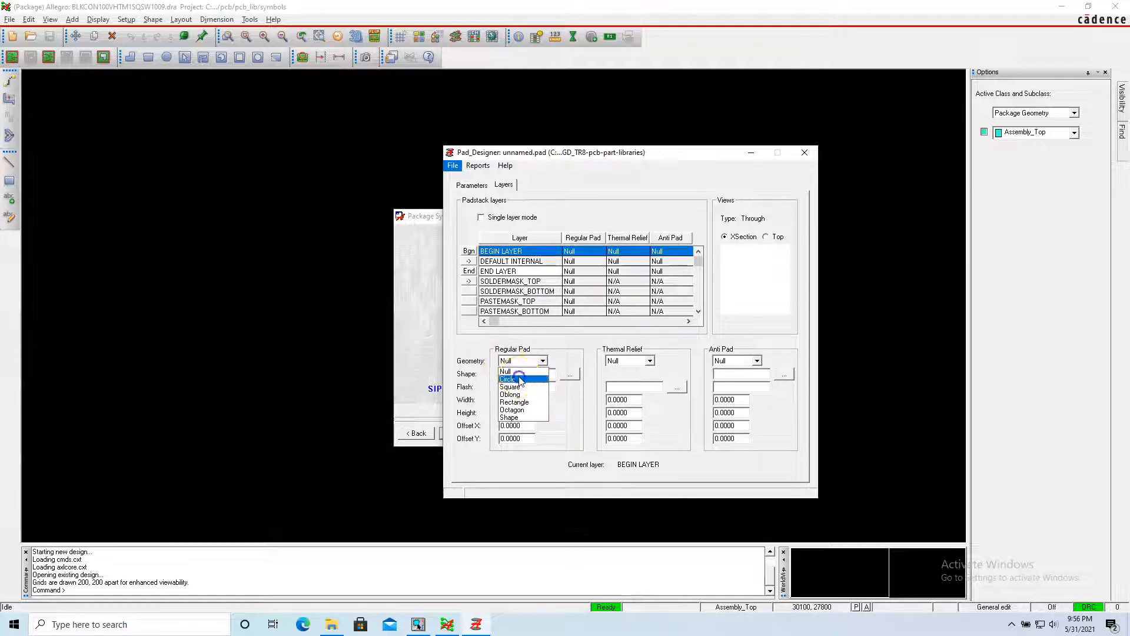
pyautogui.click(508, 379)
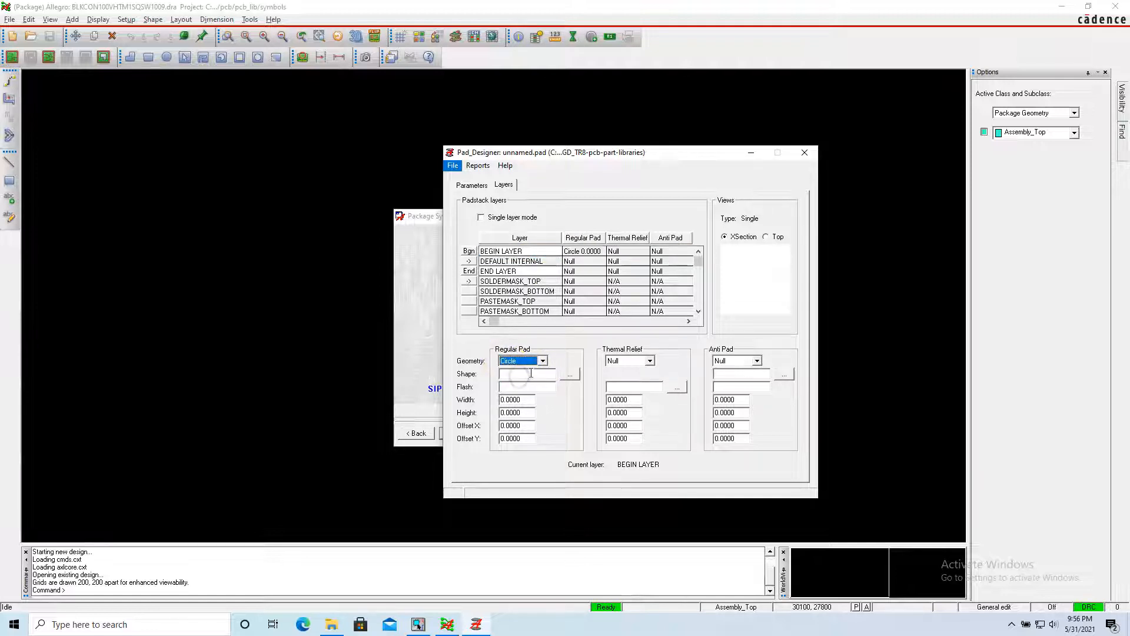
# Recheck the drill hole parameters and set the BEGIN LAYER regular pad's width and height to 0.0590 inch.
pyautogui.doubleClick(510, 397)
pyautogui.doubleClick(523, 399)
pyautogui.click(472, 184)
pyautogui.click(558, 353)
pyautogui.write('20')
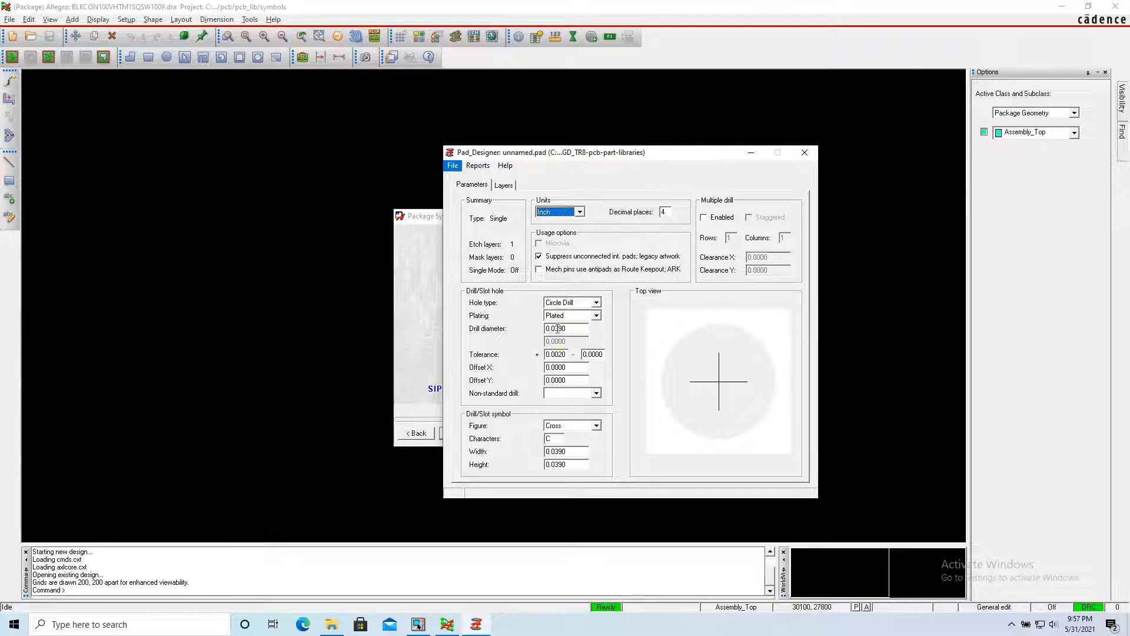
pyautogui.click(503, 185)
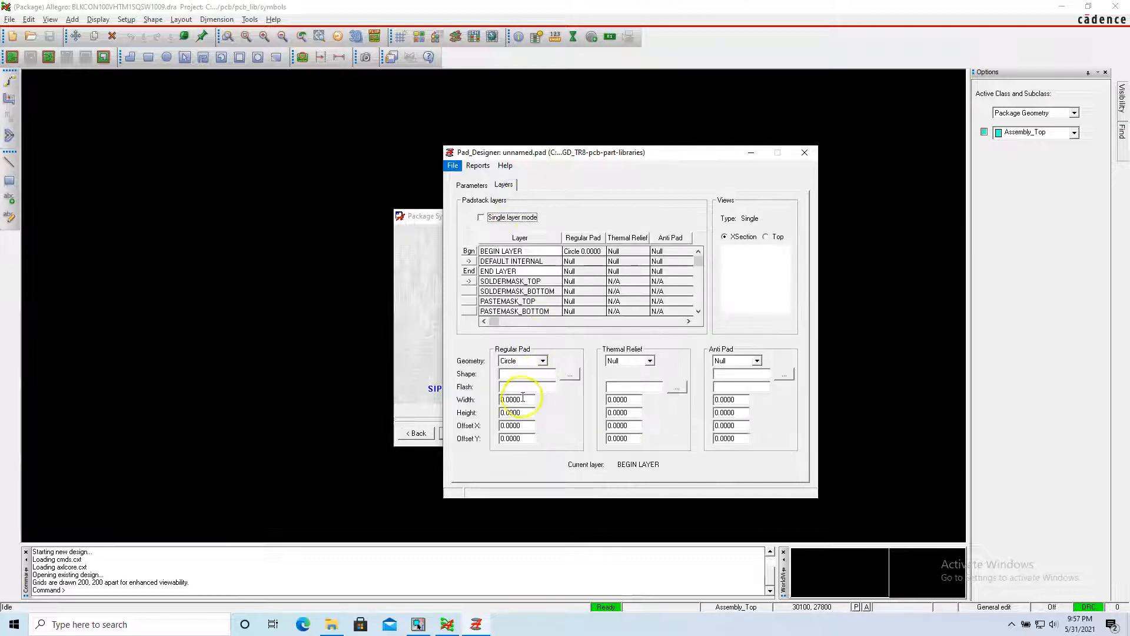
pyautogui.moveTo(510, 399); pyautogui.dragTo(548, 402)
pyautogui.write('59')
pyautogui.press('Tab')
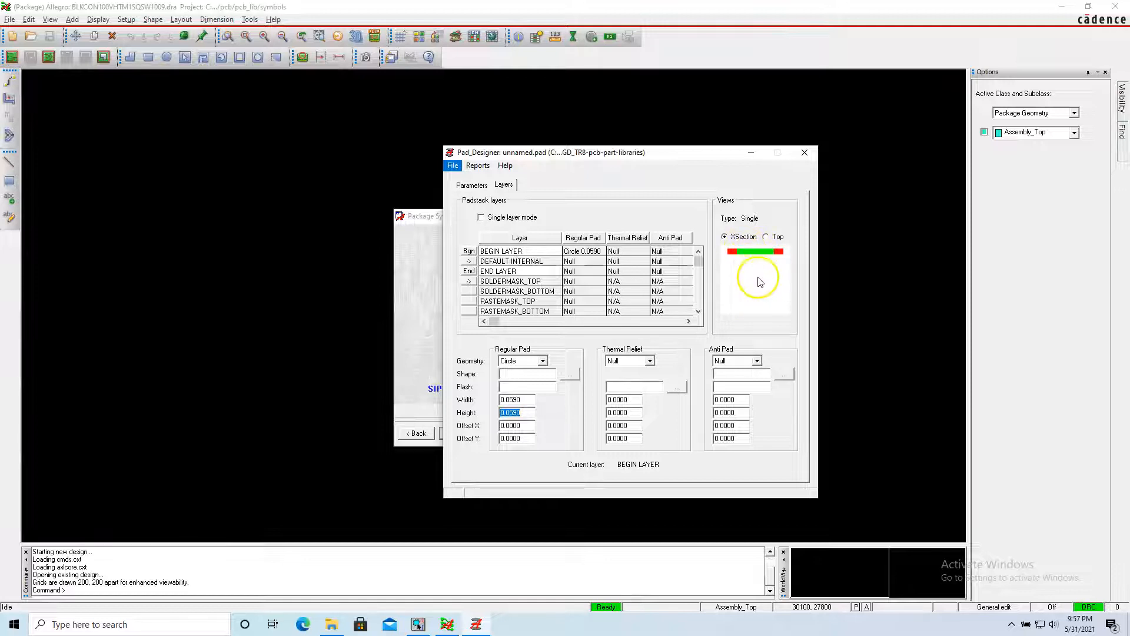
pyautogui.click(516, 400)
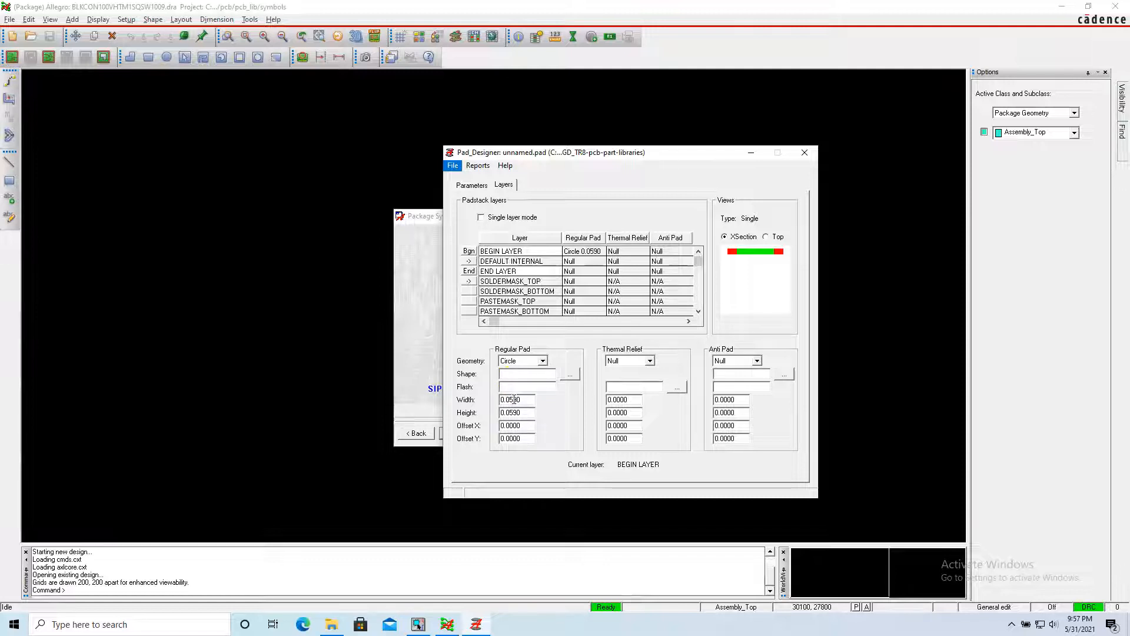
pyautogui.moveTo(513, 400); pyautogui.dragTo(526, 399)
pyautogui.write('590')
pyautogui.press('Tab')
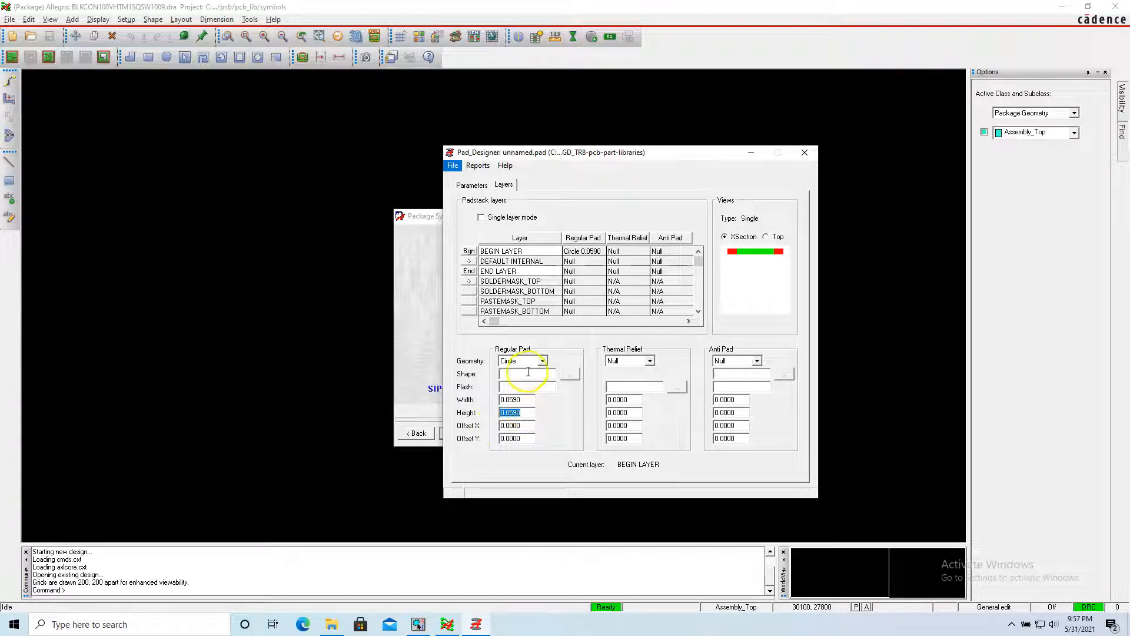
# Set the BEGIN LAYER thermal relief geometry to Circle.
pyautogui.click(527, 400)
pyautogui.doubleClick(527, 401)
pyautogui.click(529, 386)
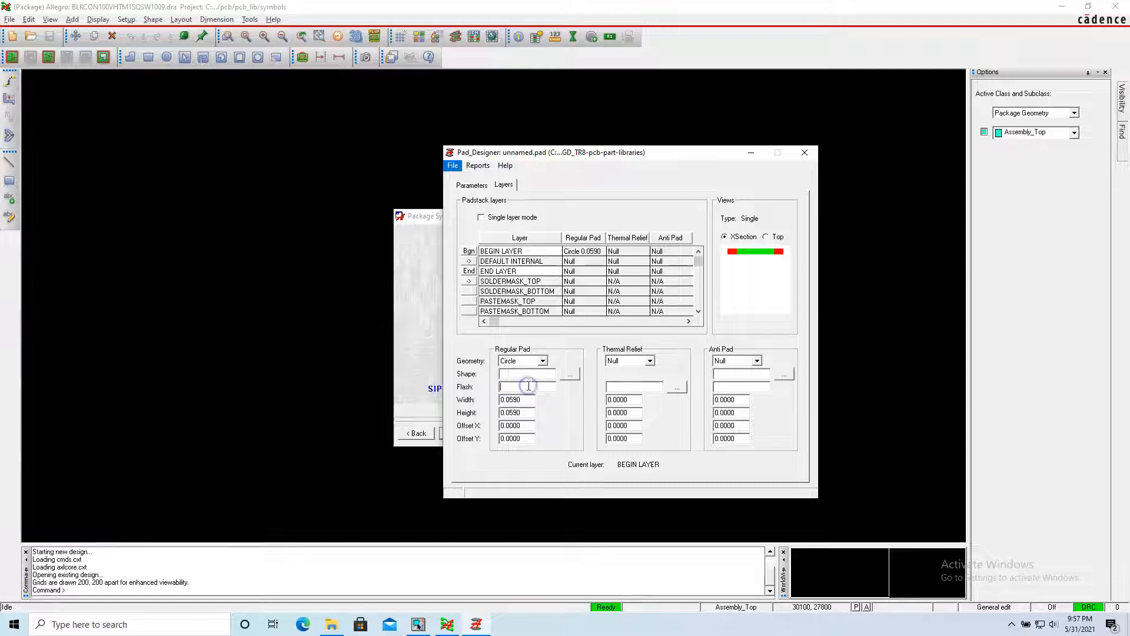
pyautogui.click(592, 253)
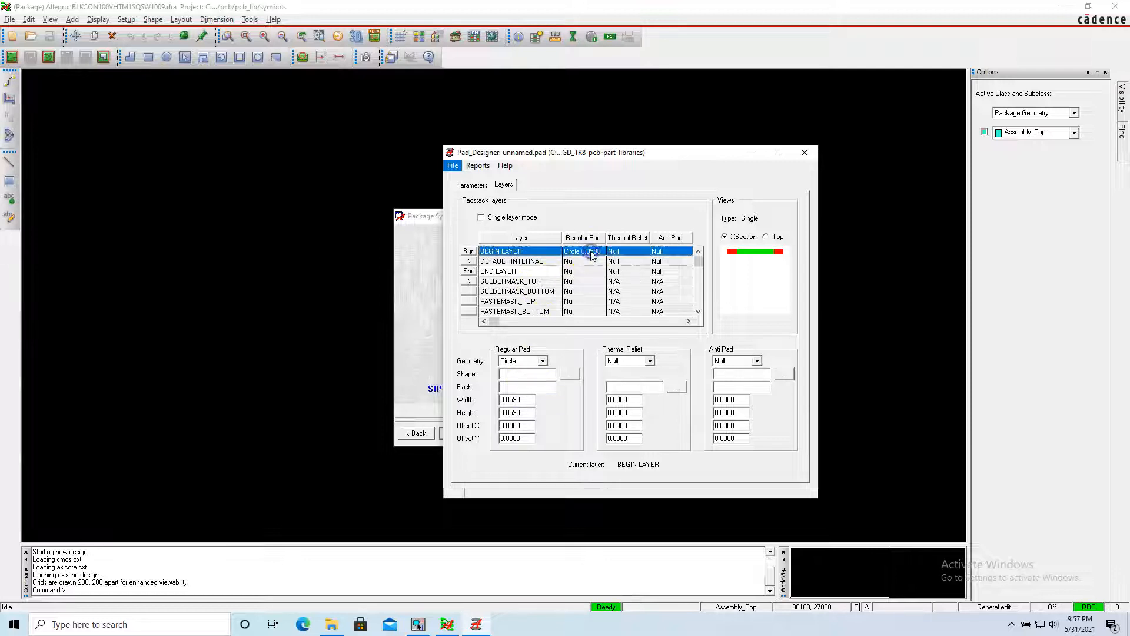
pyautogui.click(628, 253)
pyautogui.click(638, 358)
pyautogui.click(651, 362)
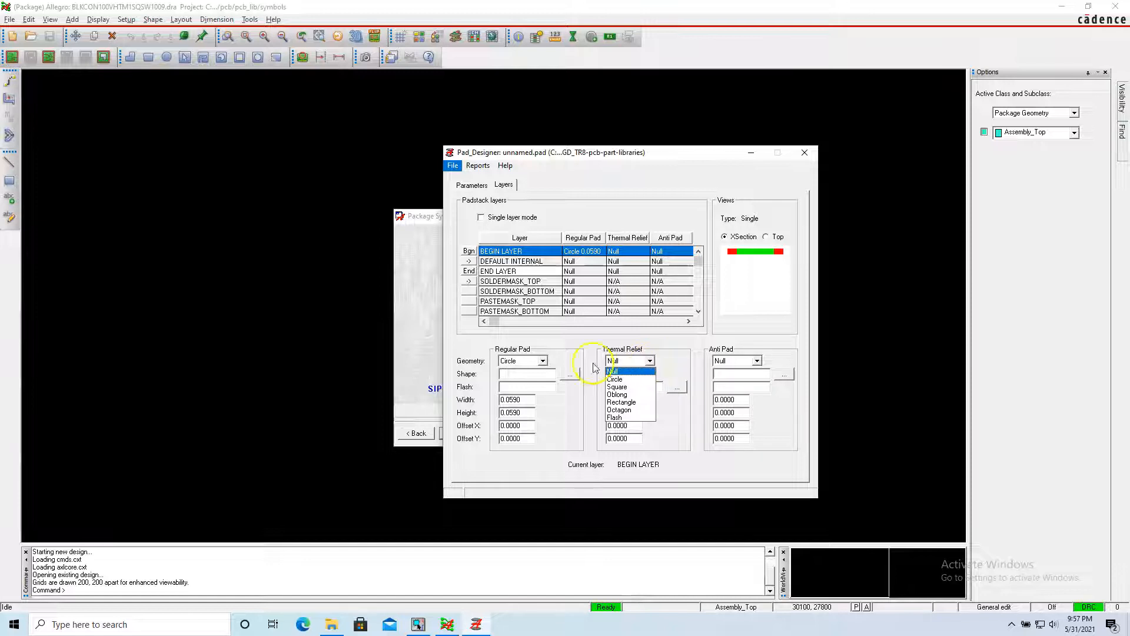
pyautogui.click(630, 379)
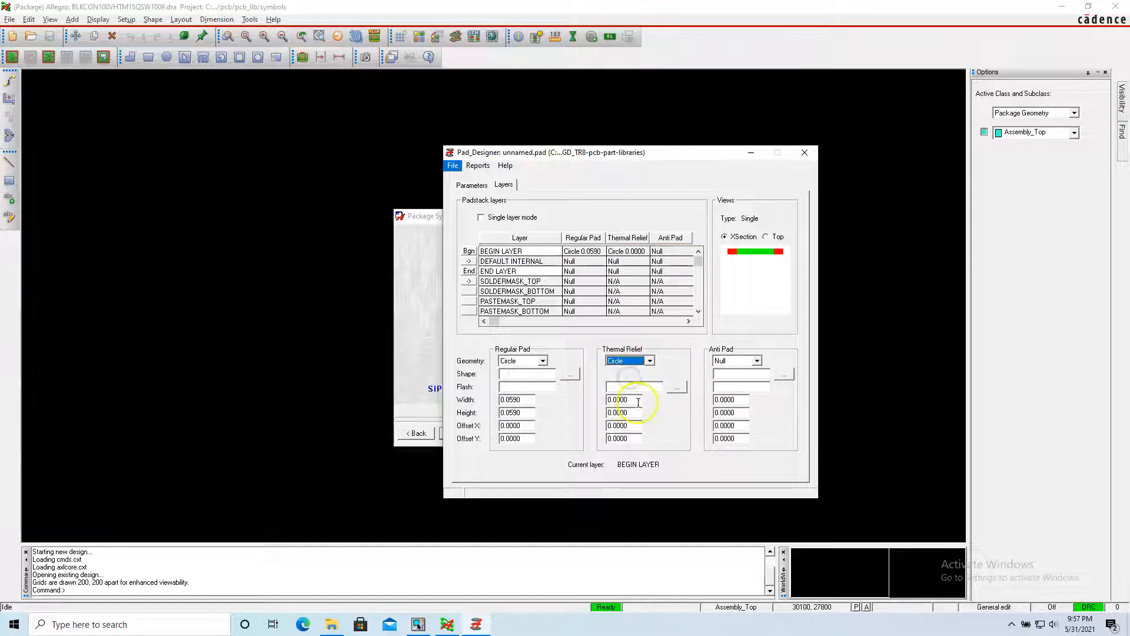
# Set the BEGIN LAYER thermal relief's width and height to 0.0790 inch.
pyautogui.click(638, 401)
pyautogui.click(639, 403)
pyautogui.write('0.0590')
pyautogui.click(619, 399)
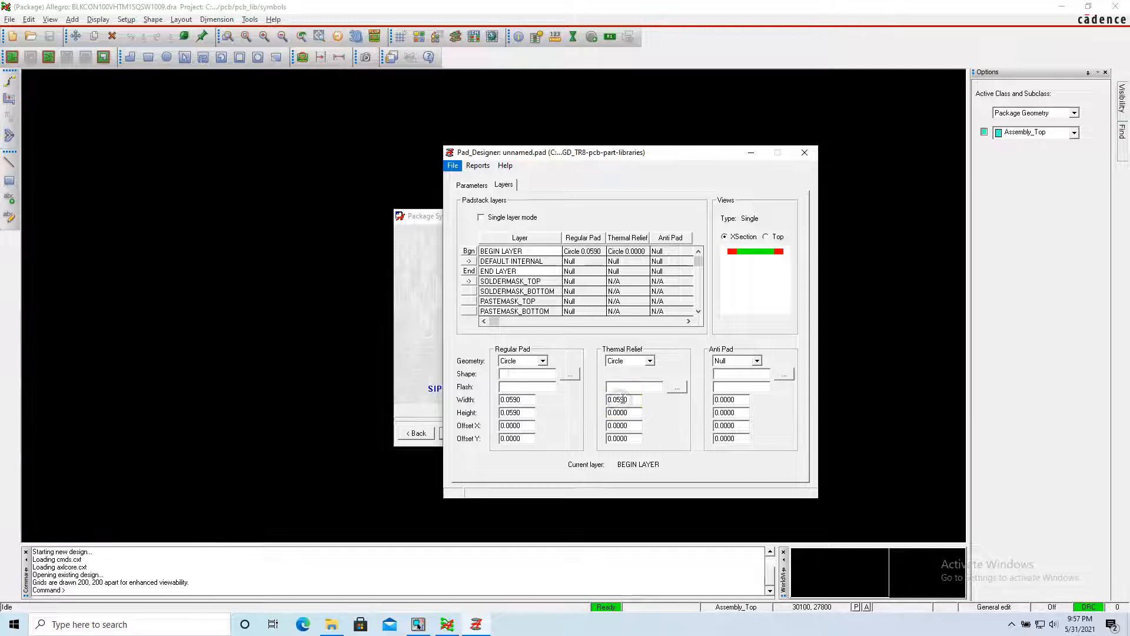
pyautogui.click(632, 399)
pyautogui.doubleClick(632, 399)
pyautogui.hotkey('ctrl', 'c')
pyautogui.click(632, 399)
# Make the BEGIN LAYER anti pad a Circle with width and height of 0.0790 inch.
pyautogui.click(757, 360)
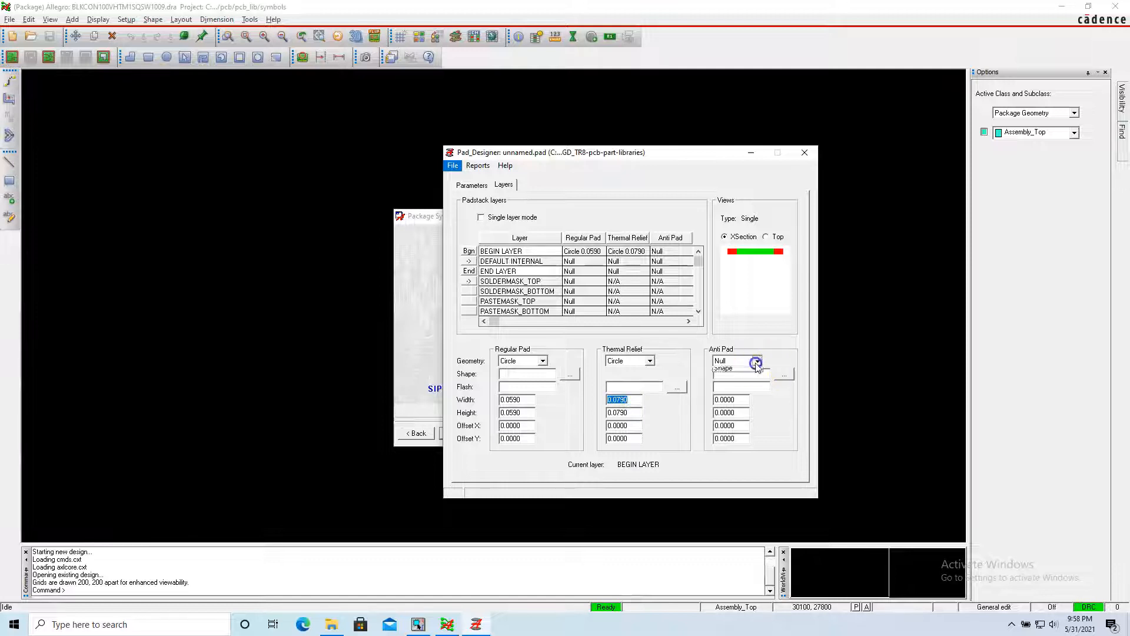
pyautogui.click(742, 379)
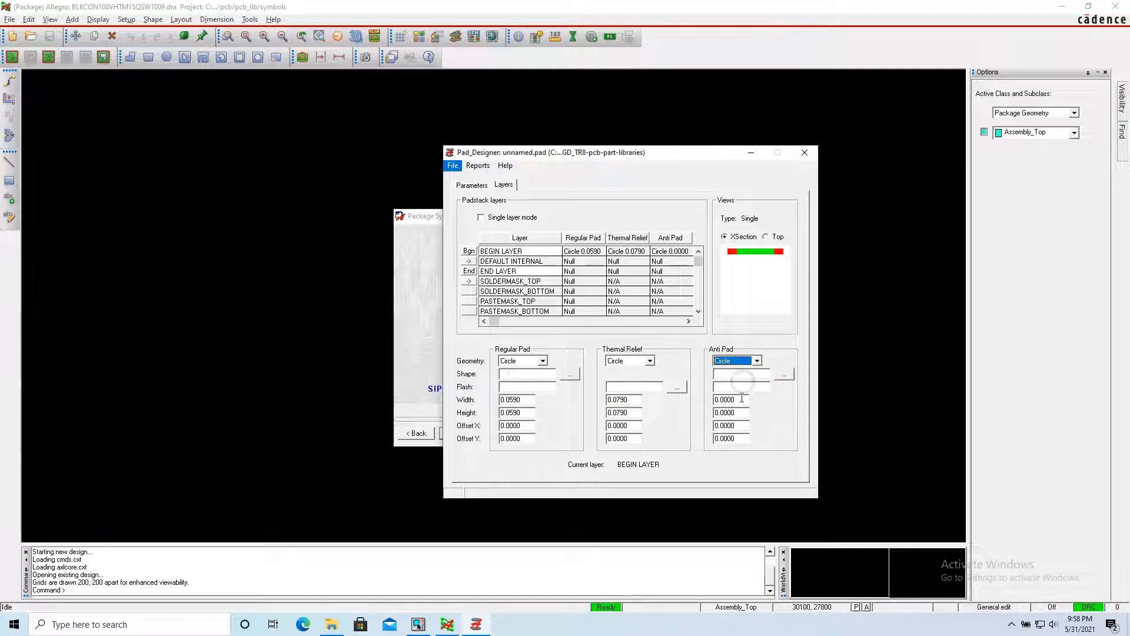
pyautogui.doubleClick(740, 397)
pyautogui.hotkey('ctrl', 'v')
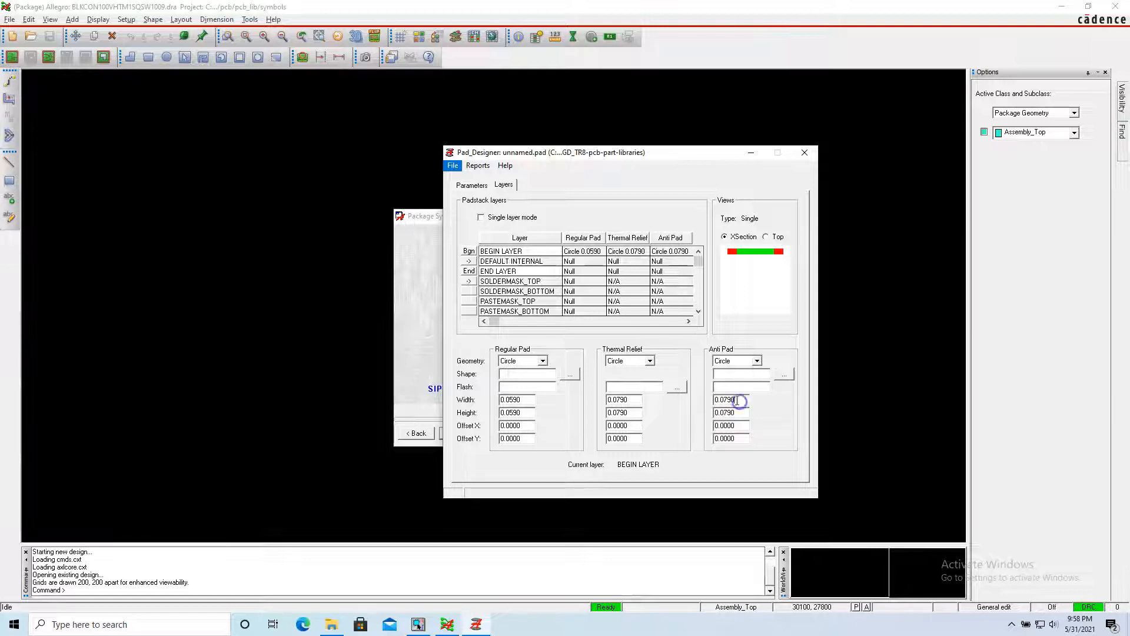
# Copy the BEGIN LAYER pad definition to all layers for regular, thermal, anti, soldermask and pastemask pads.
pyautogui.click(464, 250)
pyautogui.rightClick(463, 250)
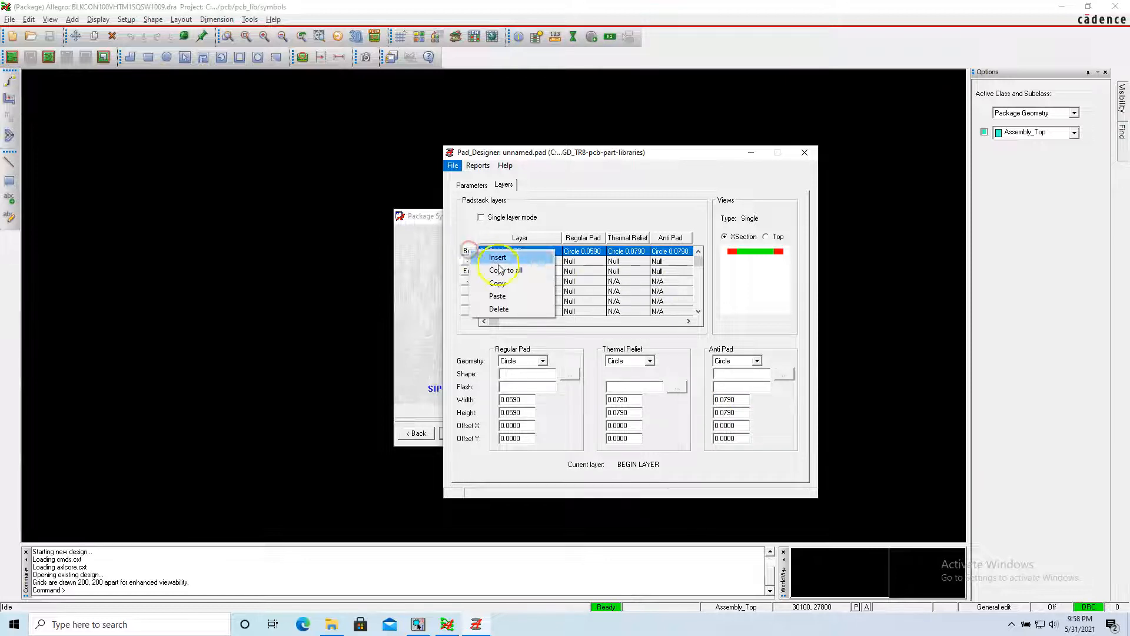
pyautogui.click(502, 269)
pyautogui.click(511, 365)
pyautogui.click(512, 378)
pyautogui.click(525, 416)
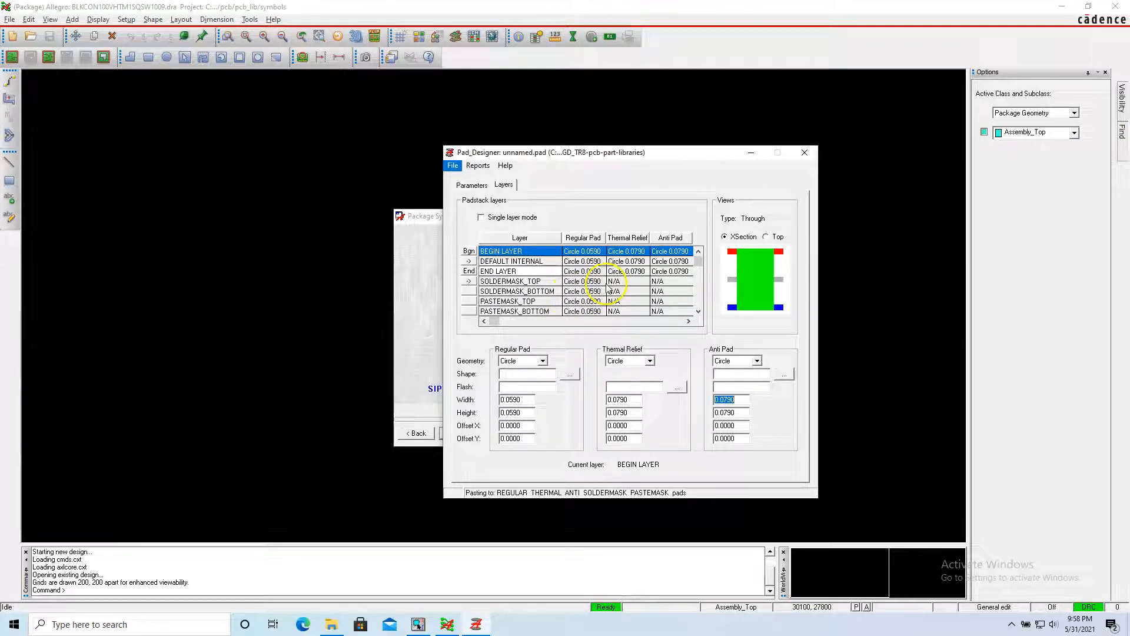
pyautogui.click(702, 296)
pyautogui.click(697, 312)
pyautogui.moveTo(695, 320); pyautogui.dragTo(695, 253)
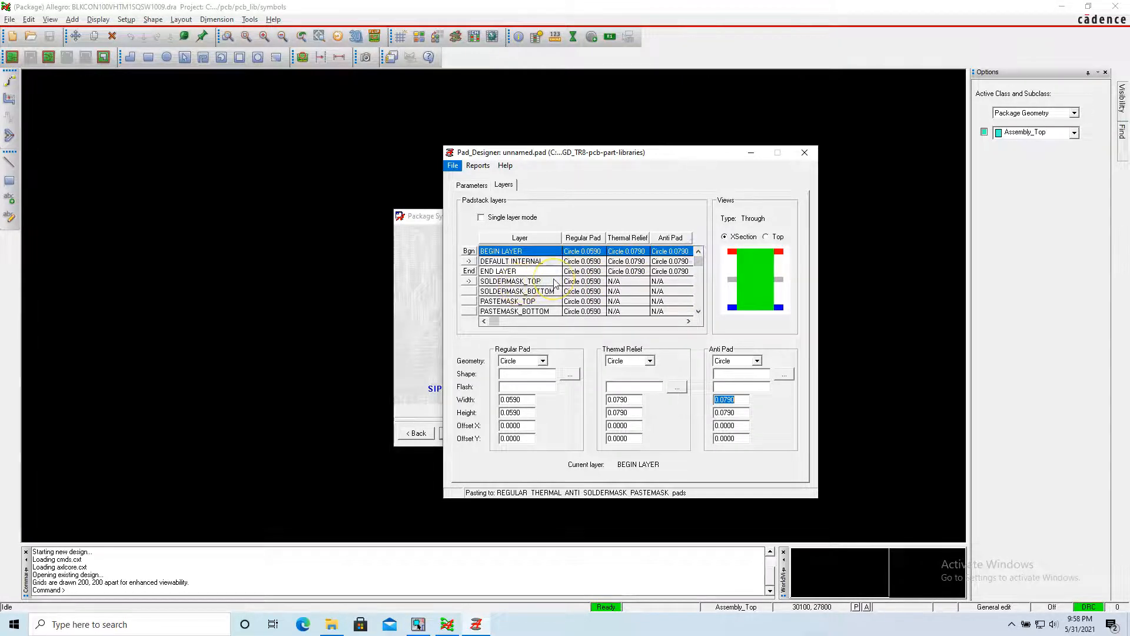
# Set the regular pad geometry of PASTEMASK_TOP and PASTEMASK_BOTTOM to Null.
pyautogui.click(571, 292)
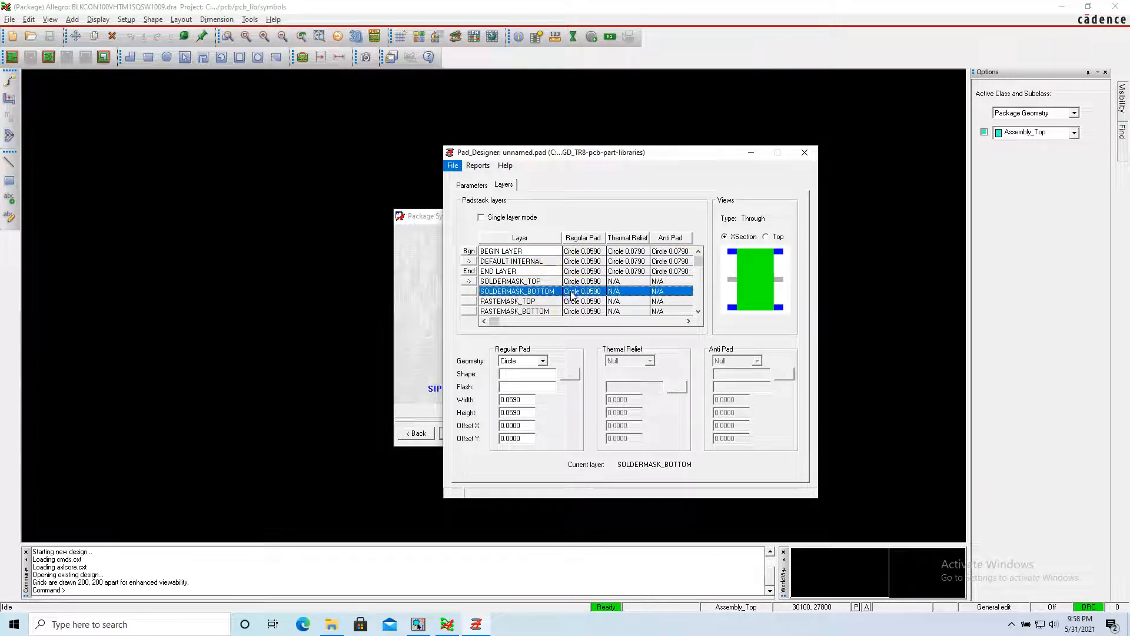
pyautogui.click(575, 302)
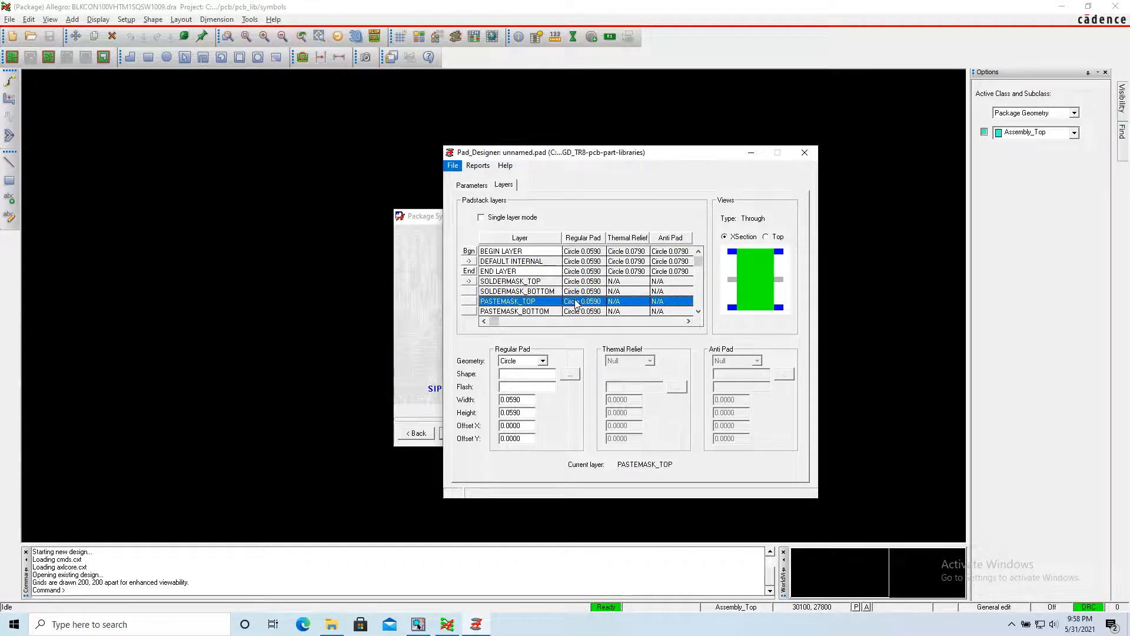
pyautogui.click(543, 360)
pyautogui.click(524, 369)
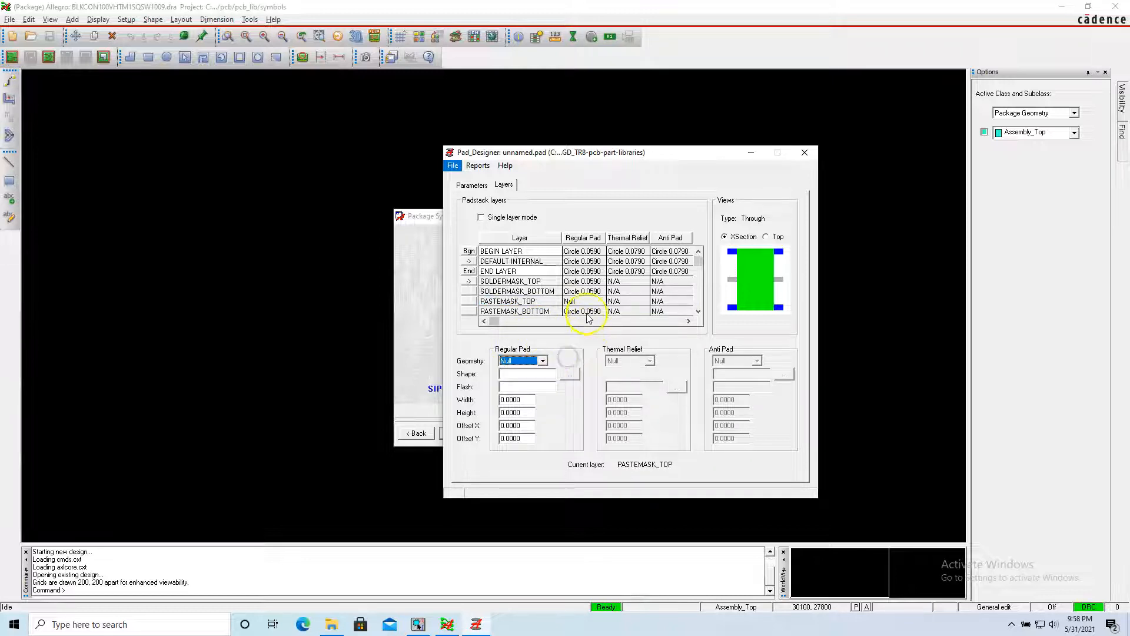
pyautogui.click(588, 311)
pyautogui.click(542, 360)
pyautogui.click(533, 371)
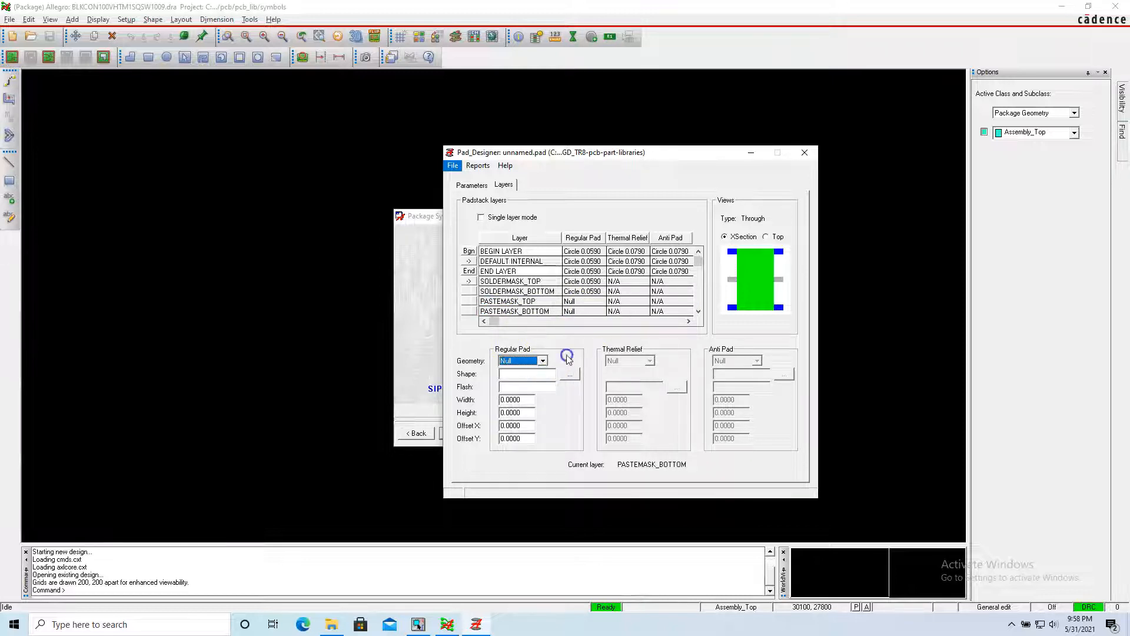
# Review the begin, internal and end layer definitions in the cross-section and top views of the padstack.
pyautogui.click(695, 268)
pyautogui.moveTo(694, 268)
pyautogui.mouseDown()
pyautogui.moveTo(696, 287)
pyautogui.moveTo(696, 252)
pyautogui.mouseUp()
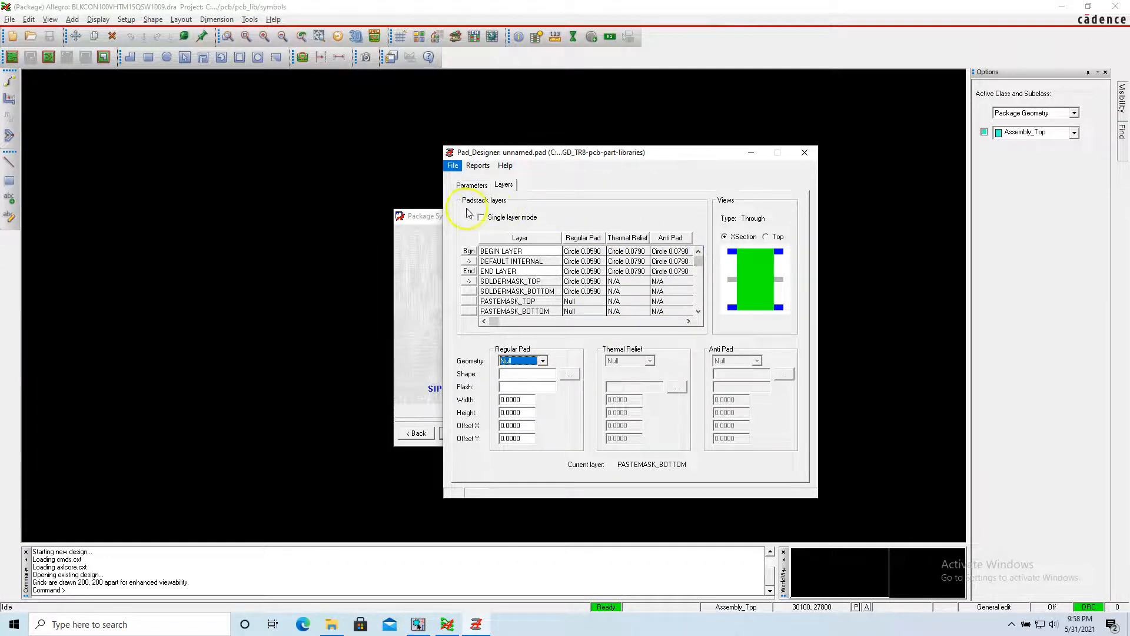
pyautogui.click(729, 253)
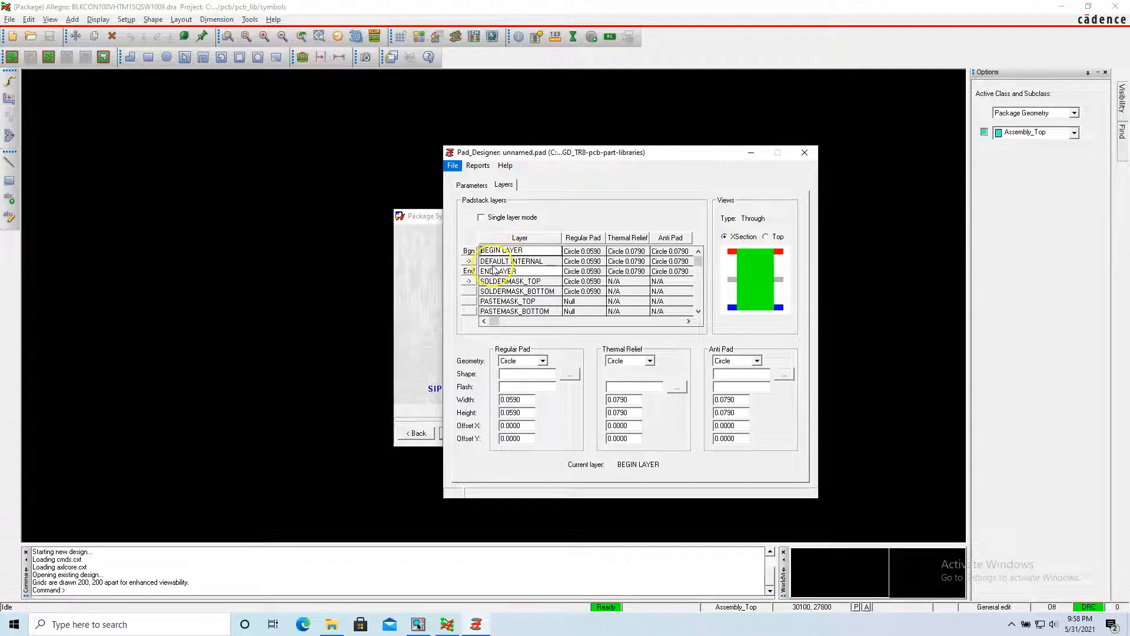
pyautogui.click(494, 263)
pyautogui.click(499, 271)
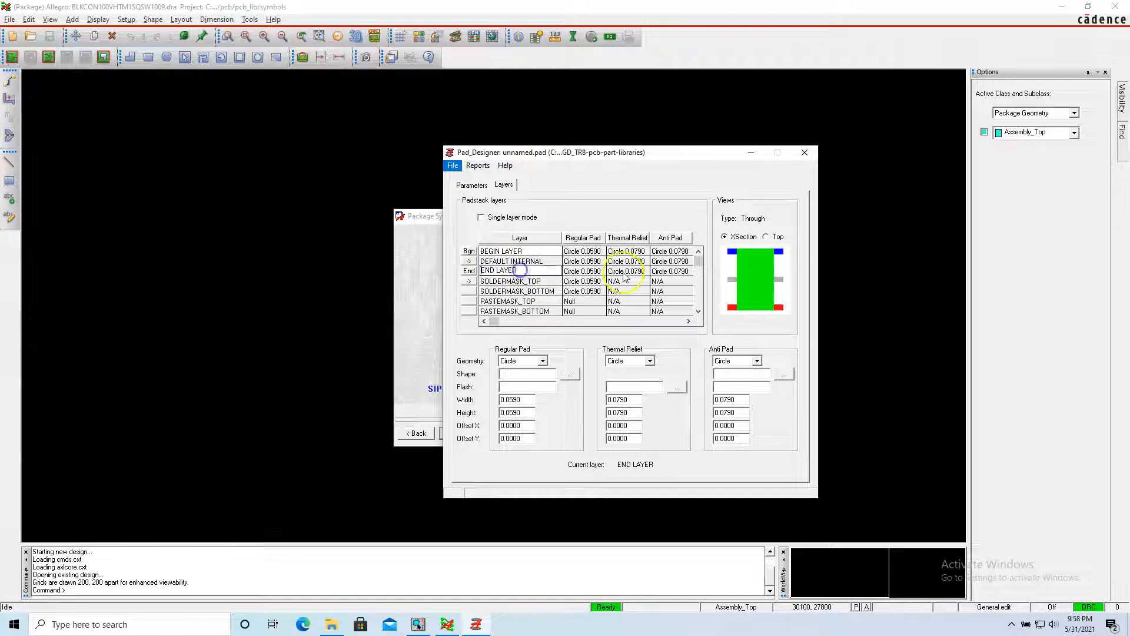
pyautogui.click(766, 237)
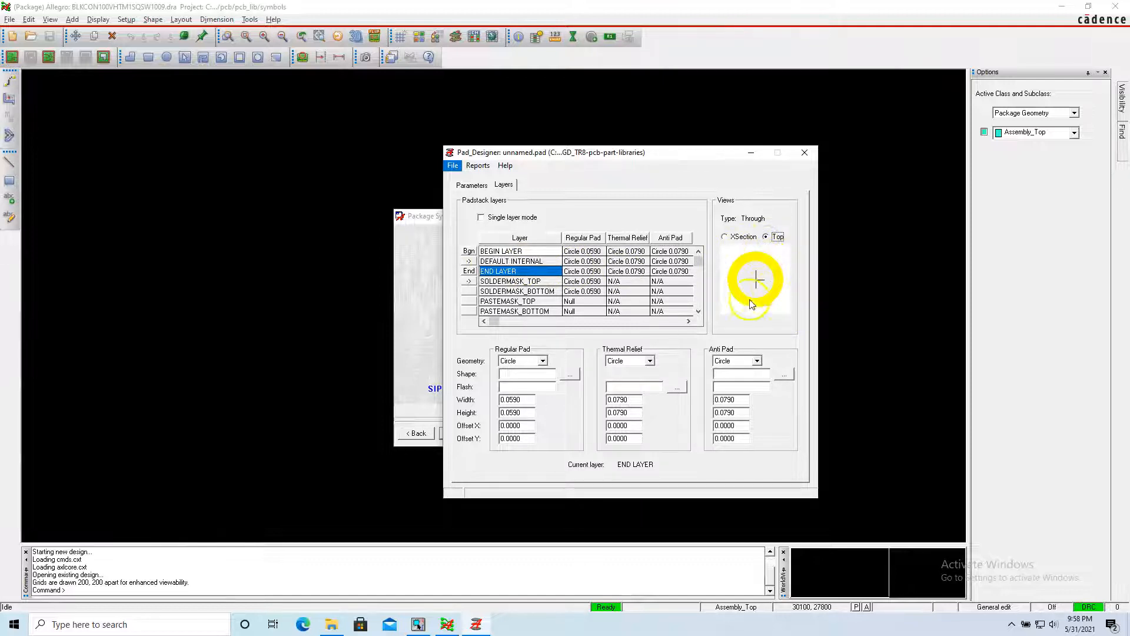
pyautogui.click(501, 250)
pyautogui.click(501, 250)
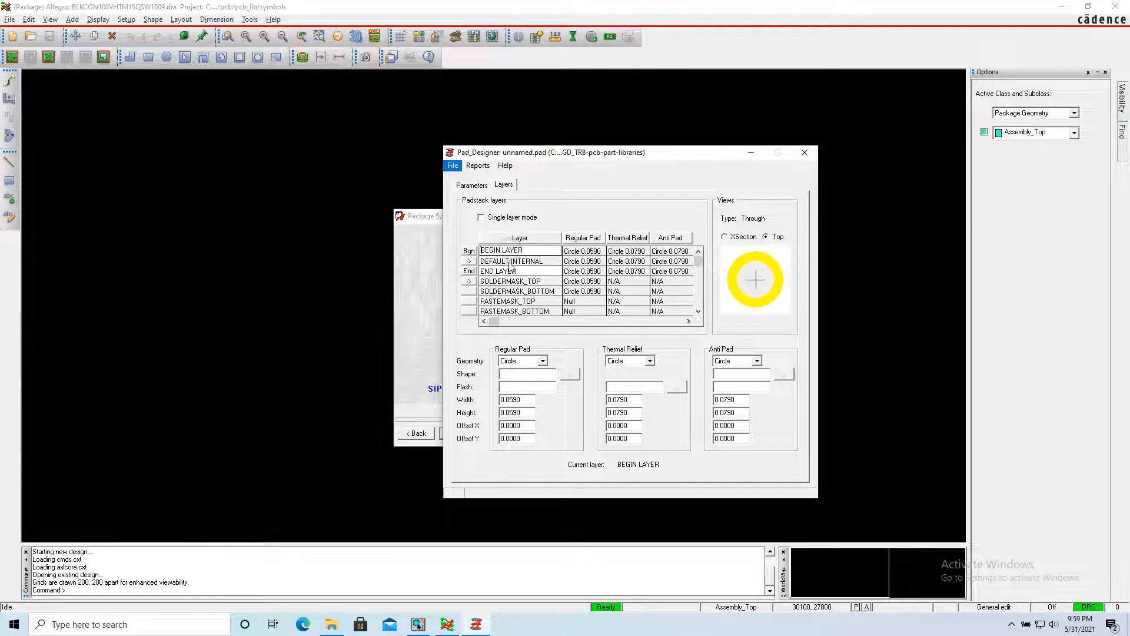
pyautogui.click(510, 262)
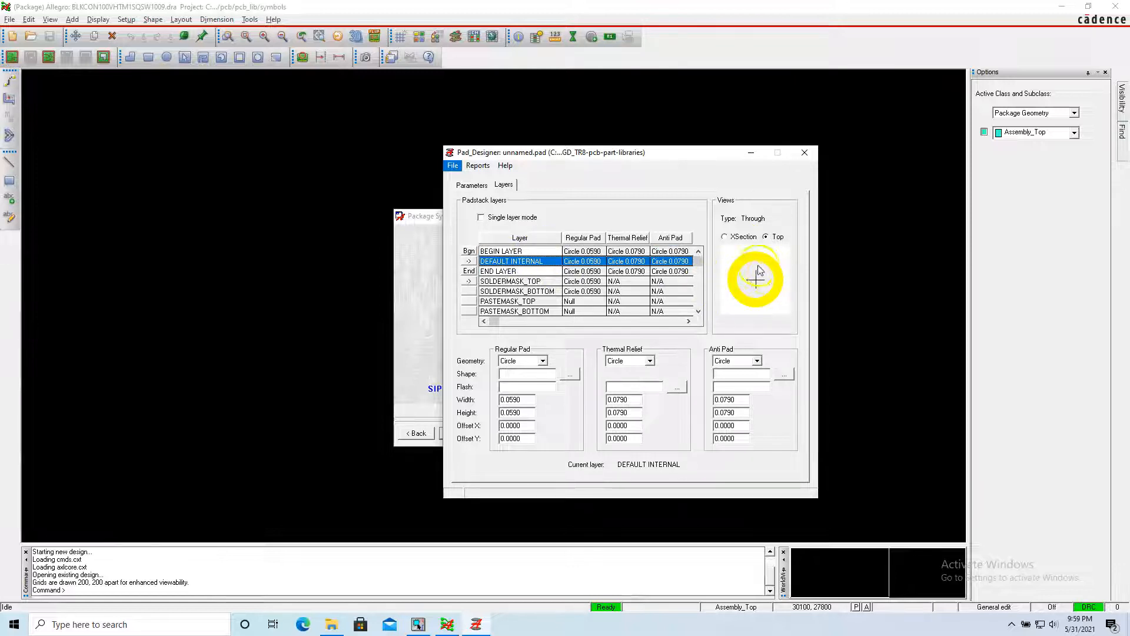
# Start saving the padstack as a new file and enter the file name pad59cir39d.
pyautogui.click(452, 166)
pyautogui.click(500, 236)
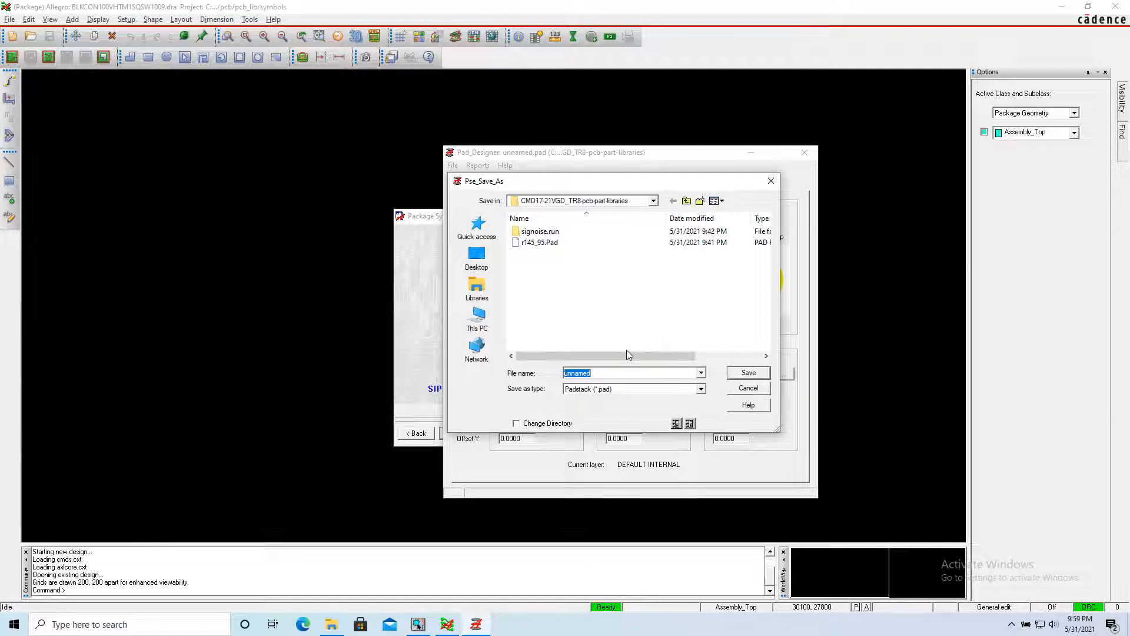
pyautogui.write('pad')
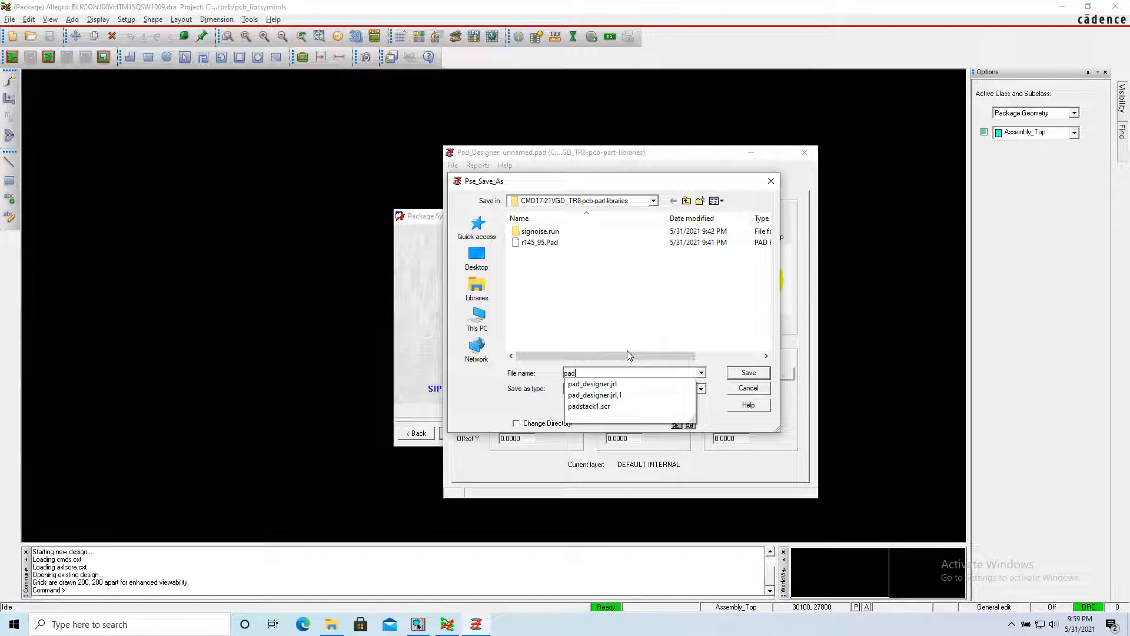
pyautogui.write('59cir39d')
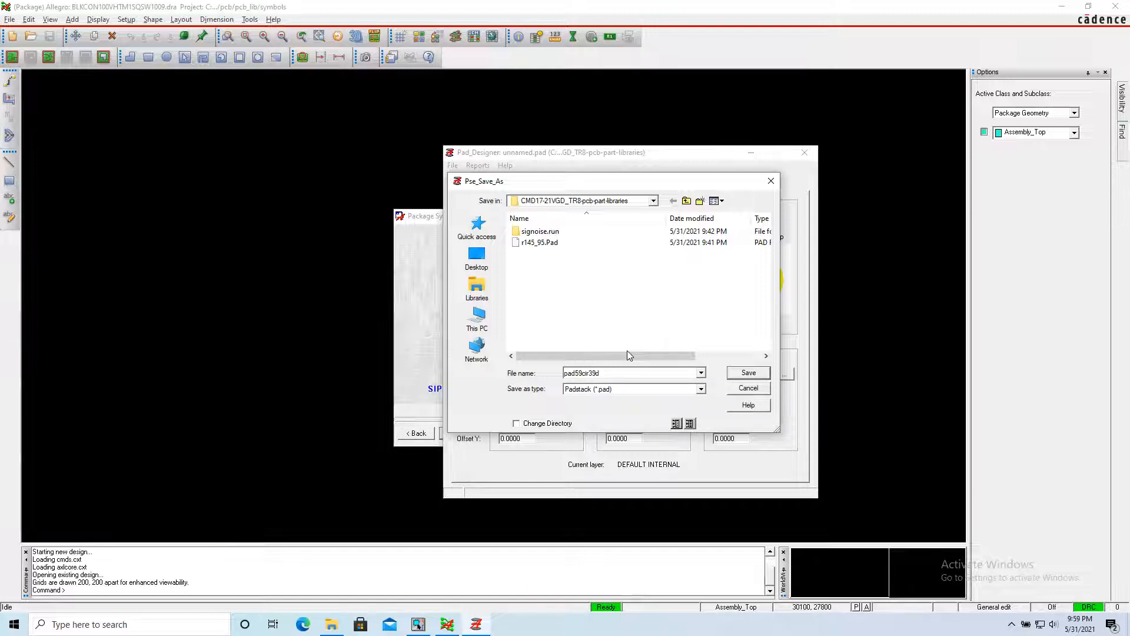
pyautogui.click(634, 356)
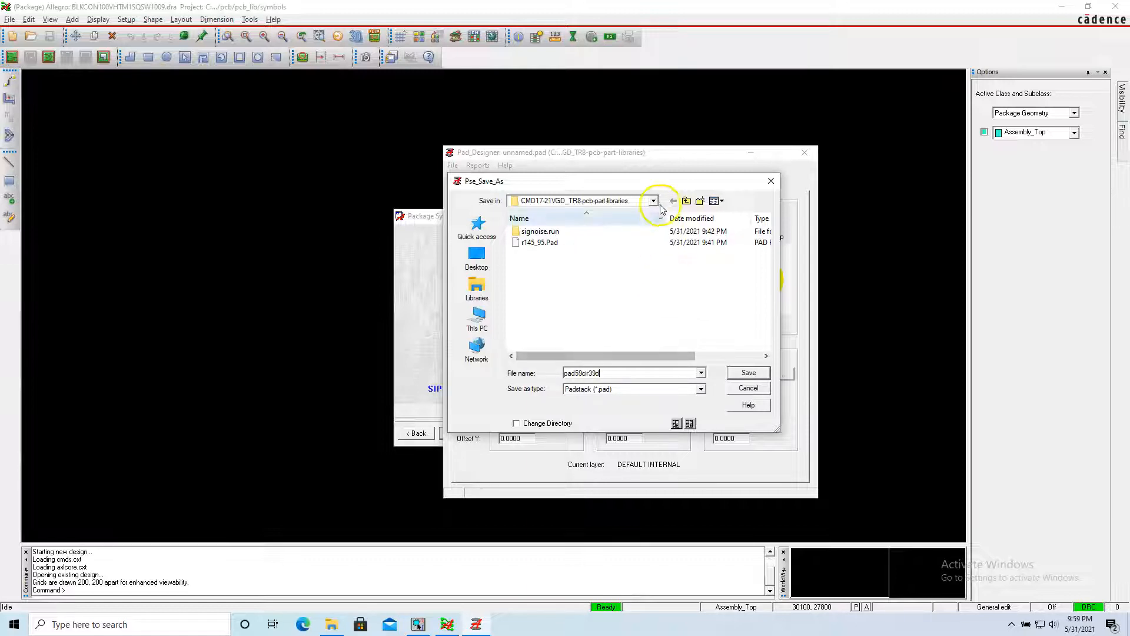
# Choose the share/pcb/pcb_lib/symbols folder of the OrCAD installation on Local Disk (C:) as the save location.
pyautogui.click(478, 318)
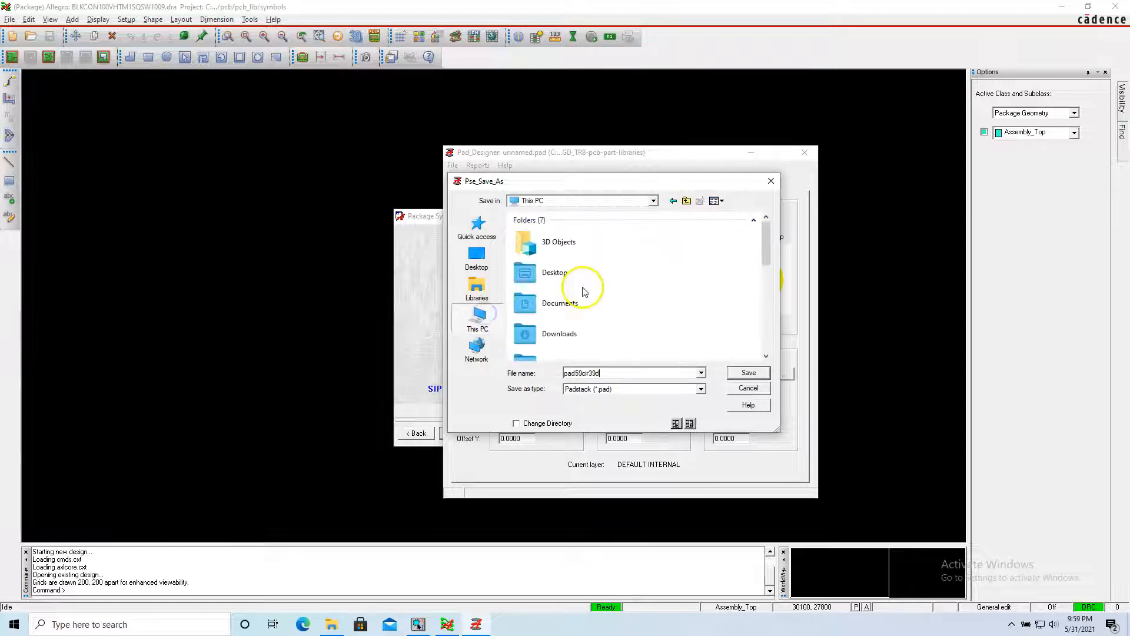
pyautogui.scroll(-3, 646, 289)
pyautogui.scroll(-1, 646, 289)
pyautogui.scroll(2, 645, 289)
pyautogui.scroll(-1, 645, 289)
pyautogui.doubleClick(609, 257)
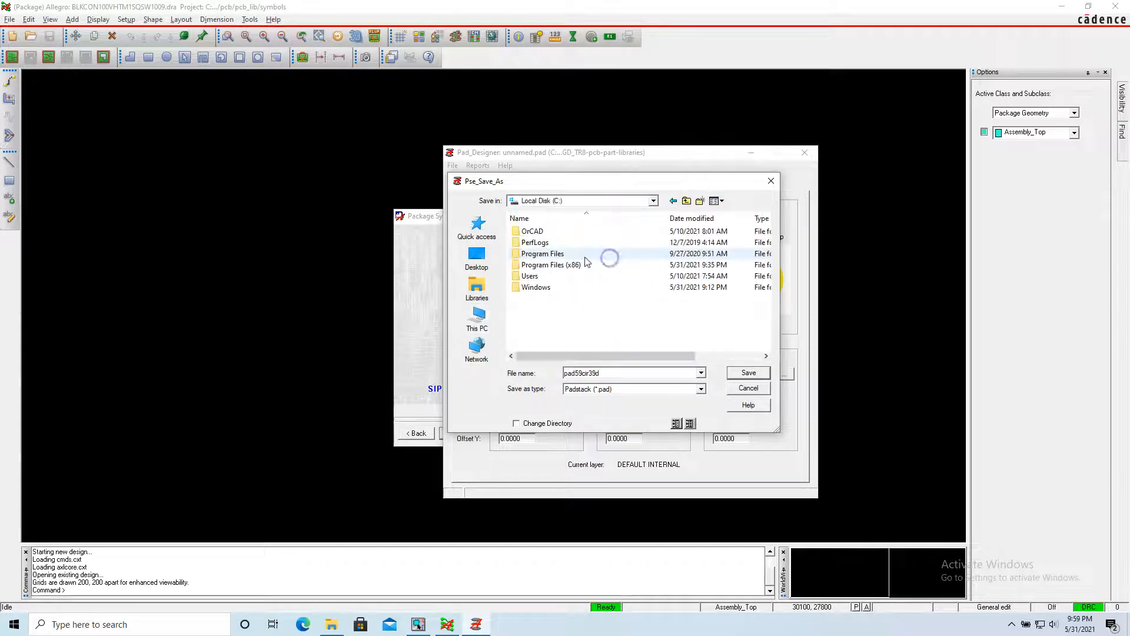
pyautogui.doubleClick(575, 231)
pyautogui.doubleClick(575, 231)
pyautogui.doubleClick(560, 276)
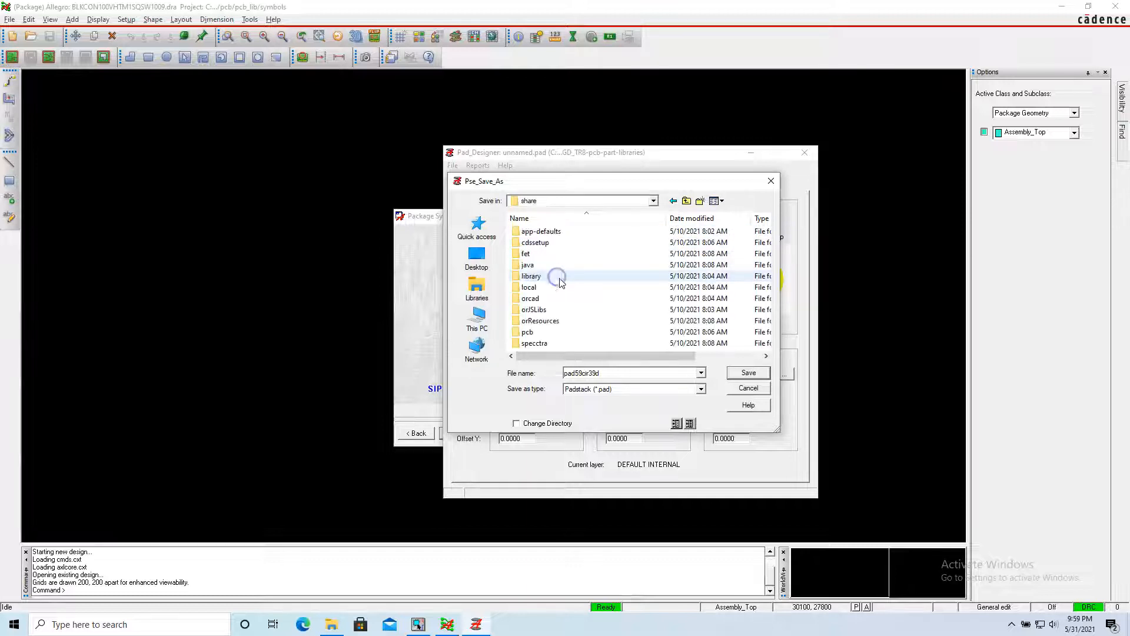
pyautogui.doubleClick(562, 333)
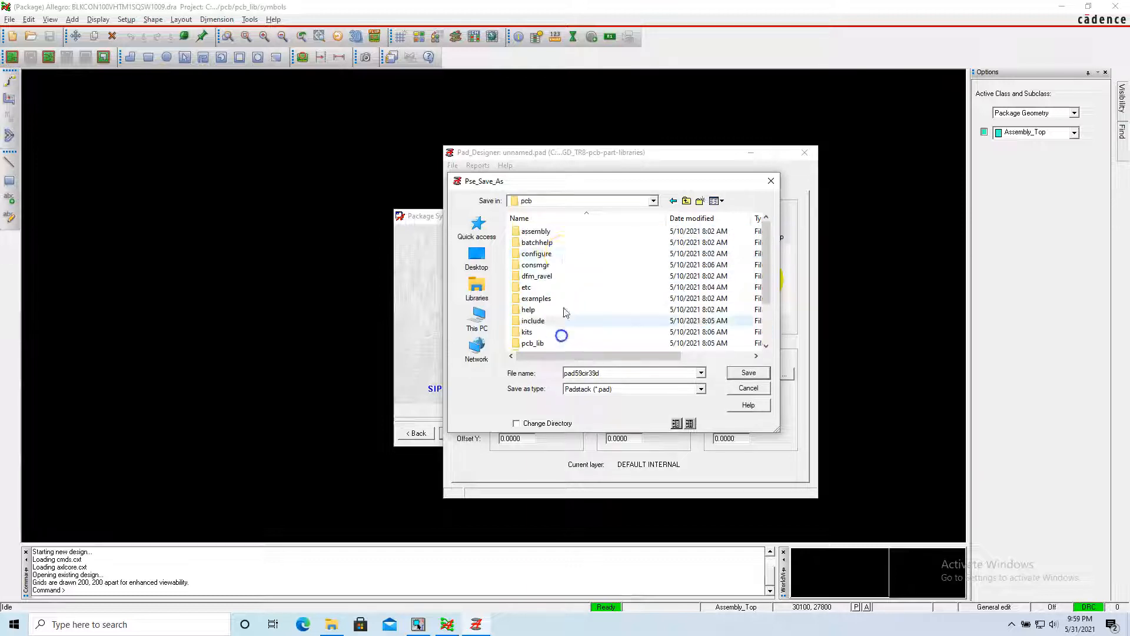
pyautogui.doubleClick(562, 341)
pyautogui.doubleClick(564, 244)
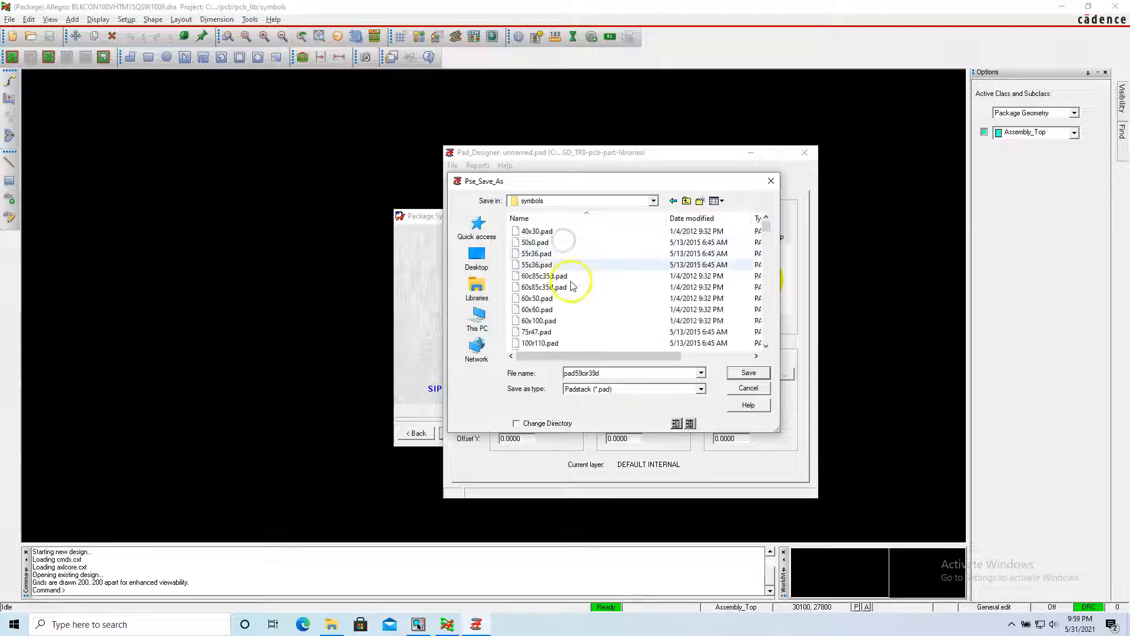
# Save the padstack as pad59cir39d in the symbols folder.
pyautogui.doubleClick(675, 374)
pyautogui.hotkey('ctrl', 'c')
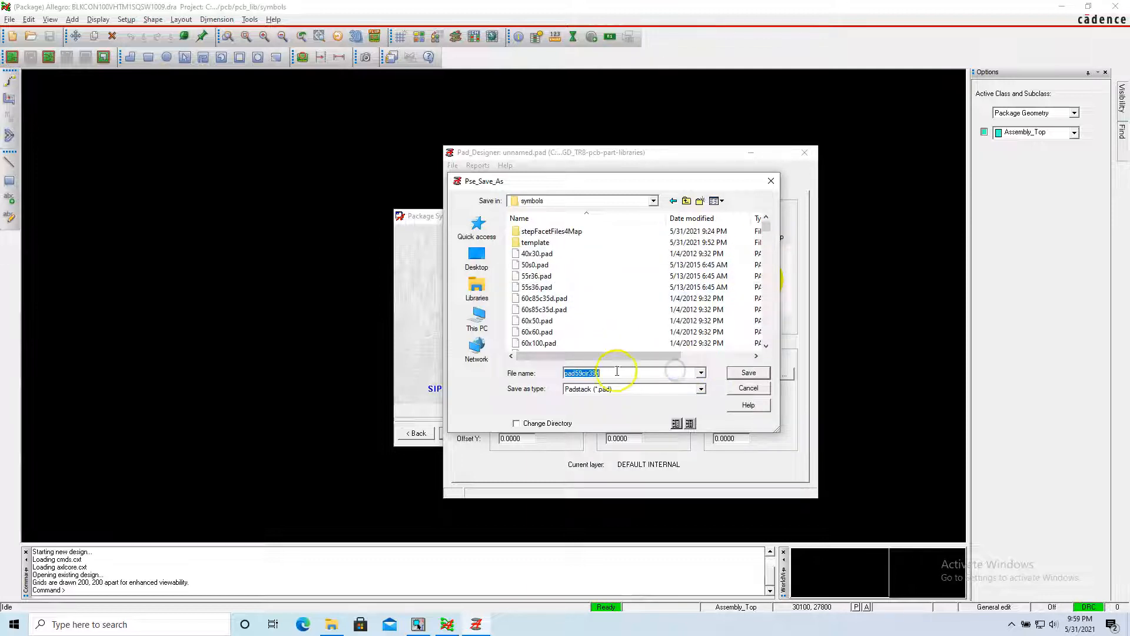
pyautogui.click(737, 376)
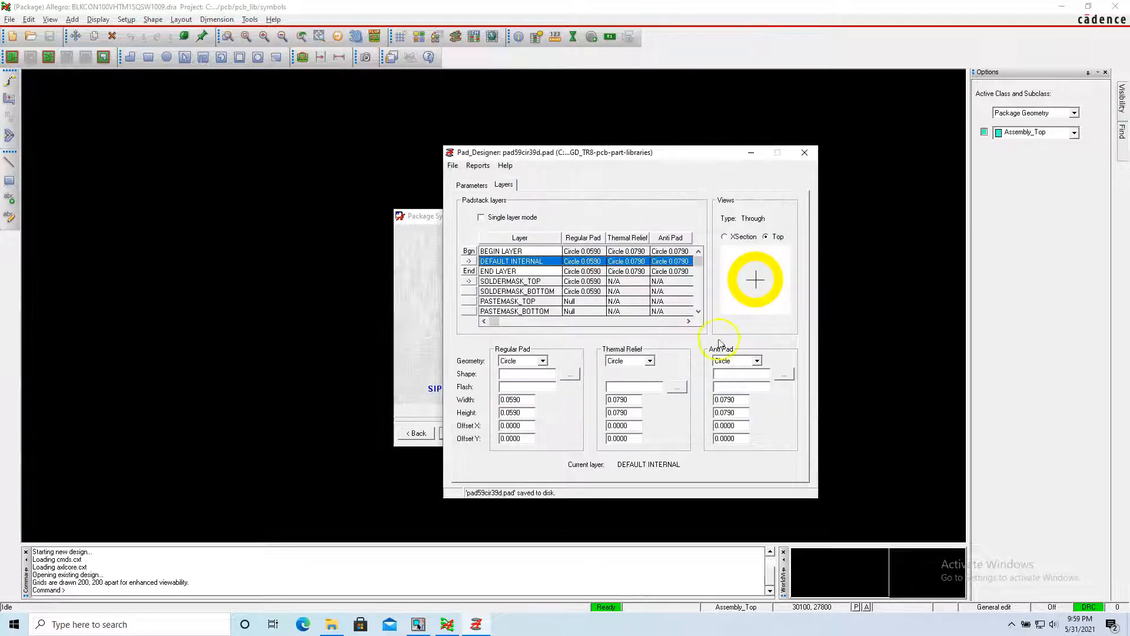
pyautogui.click(452, 165)
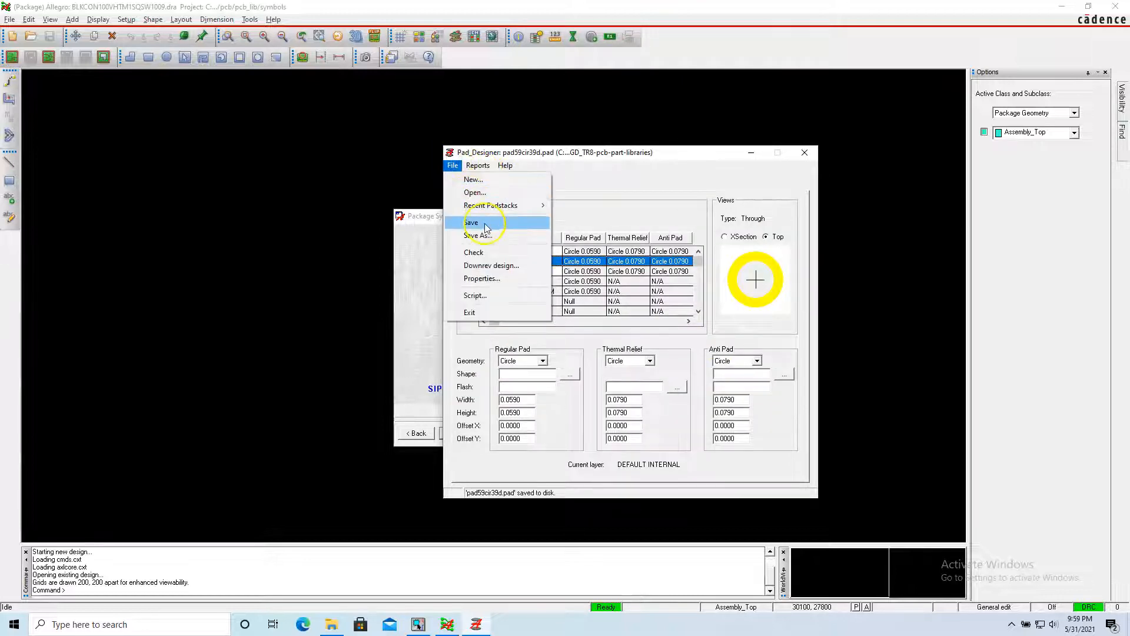
pyautogui.click(485, 223)
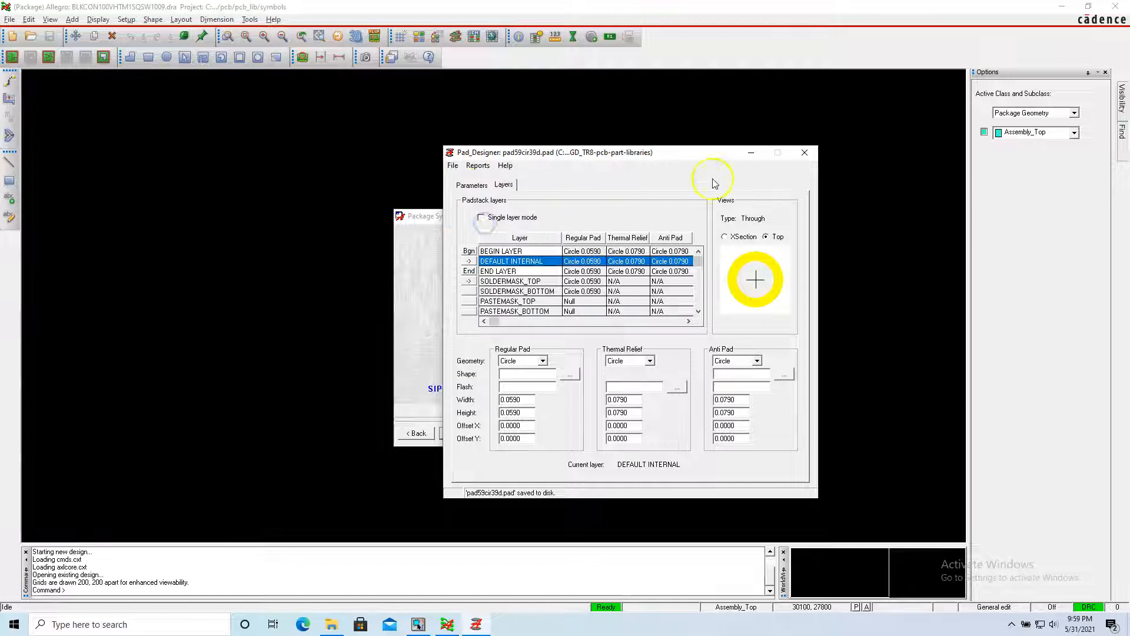
# Return to the Package Symbol Wizard and choose Pad59cir39d from the library as the default padstack for the symbol pins.
pyautogui.click(749, 152)
pyautogui.click(603, 298)
pyautogui.click(640, 296)
pyautogui.hotkey('ctrl', 'v')
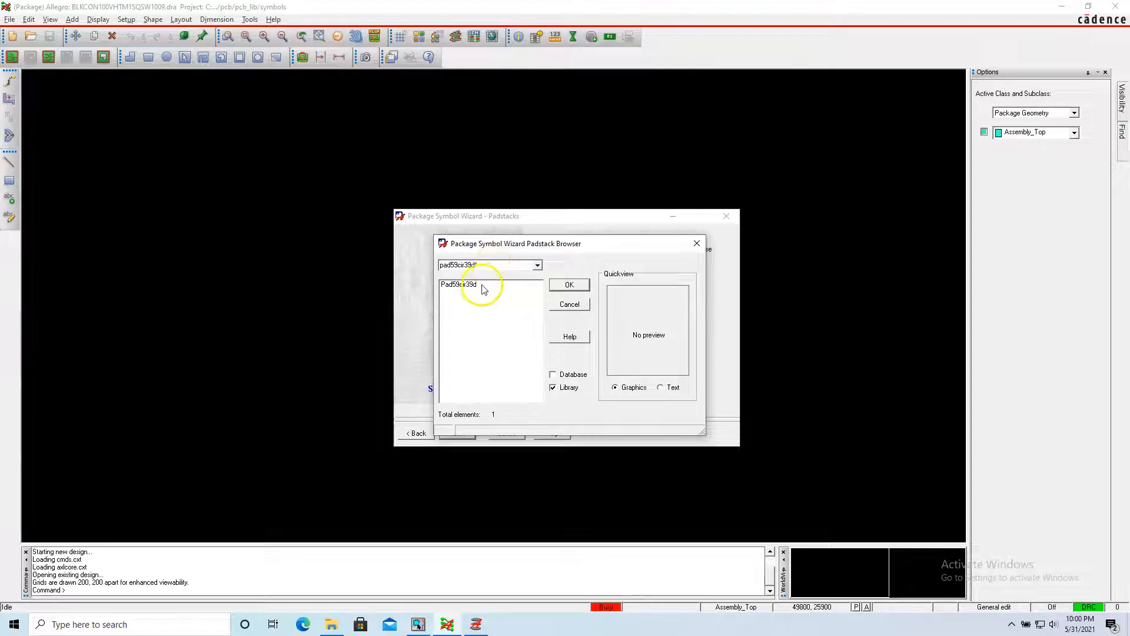
pyautogui.click(490, 284)
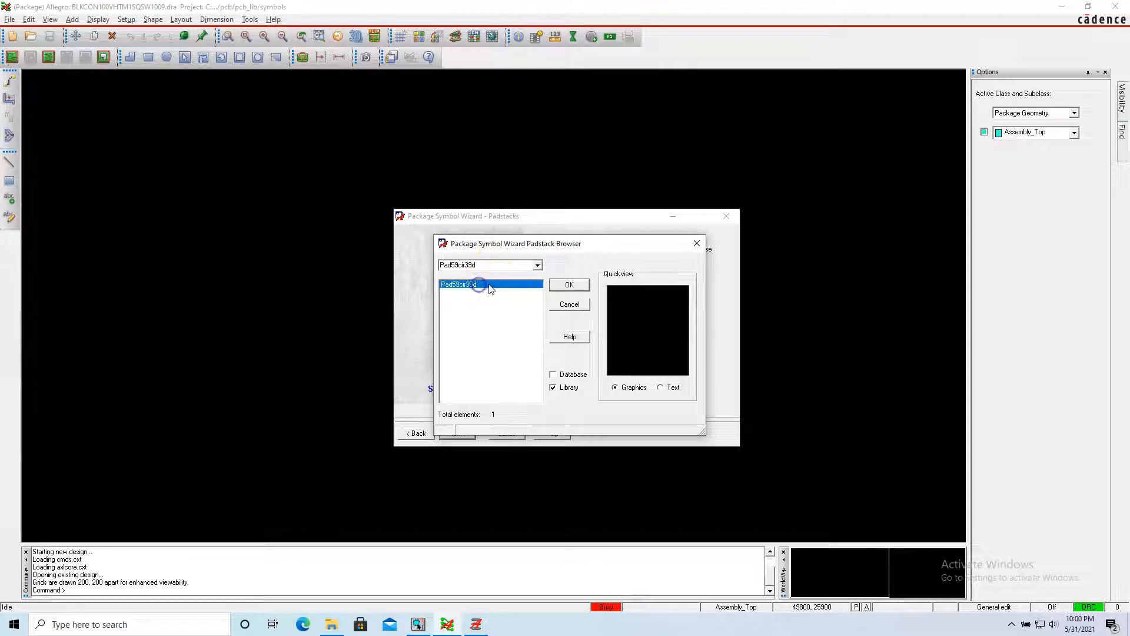
pyautogui.click(569, 286)
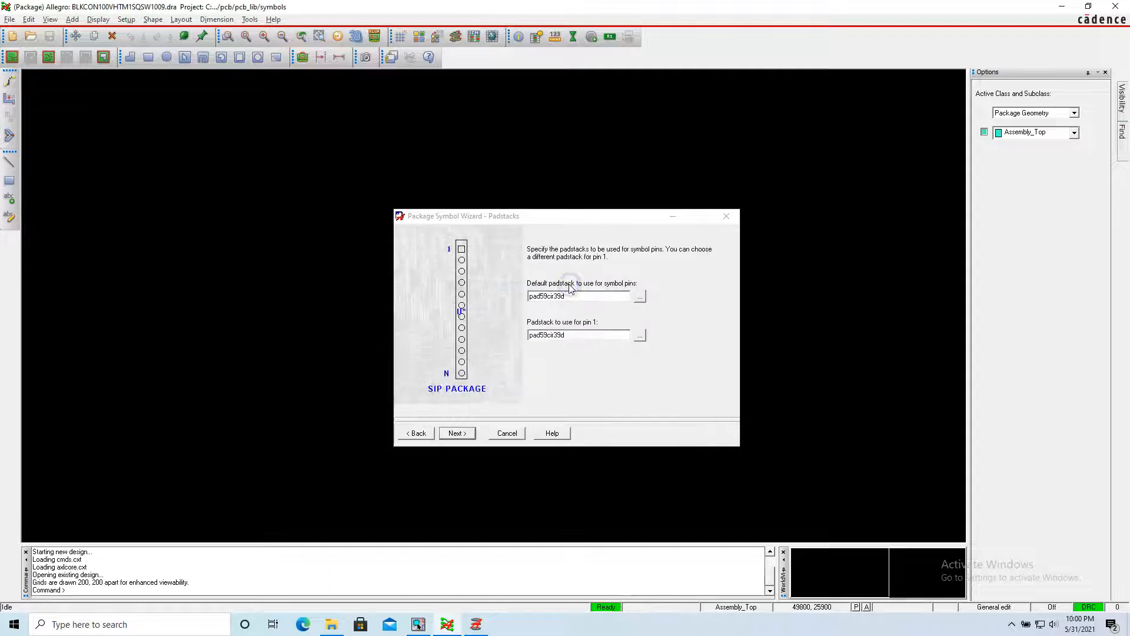
pyautogui.click(458, 434)
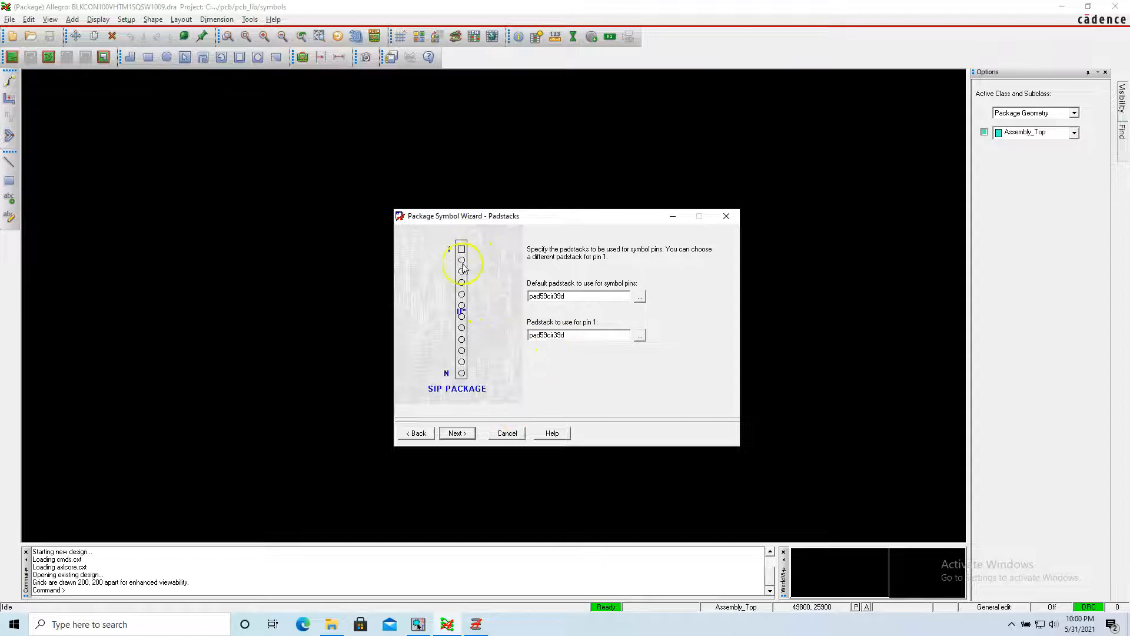
# Switch back to Pad Designer and set the BEGIN LAYER regular pad geometry to Square.
pyautogui.click(478, 624)
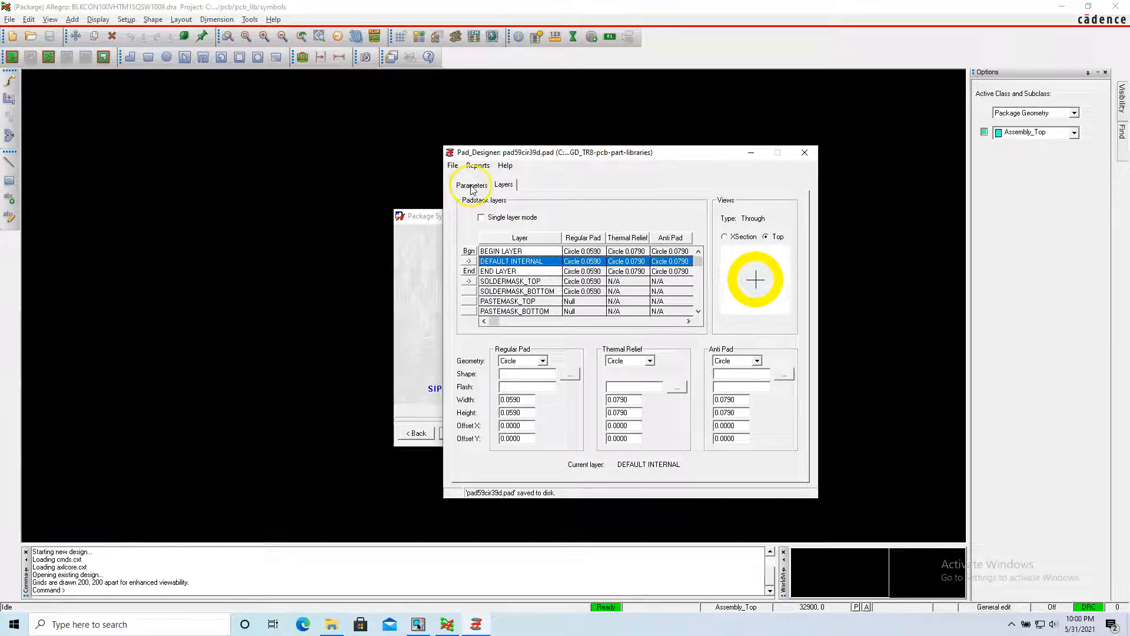
pyautogui.click(471, 185)
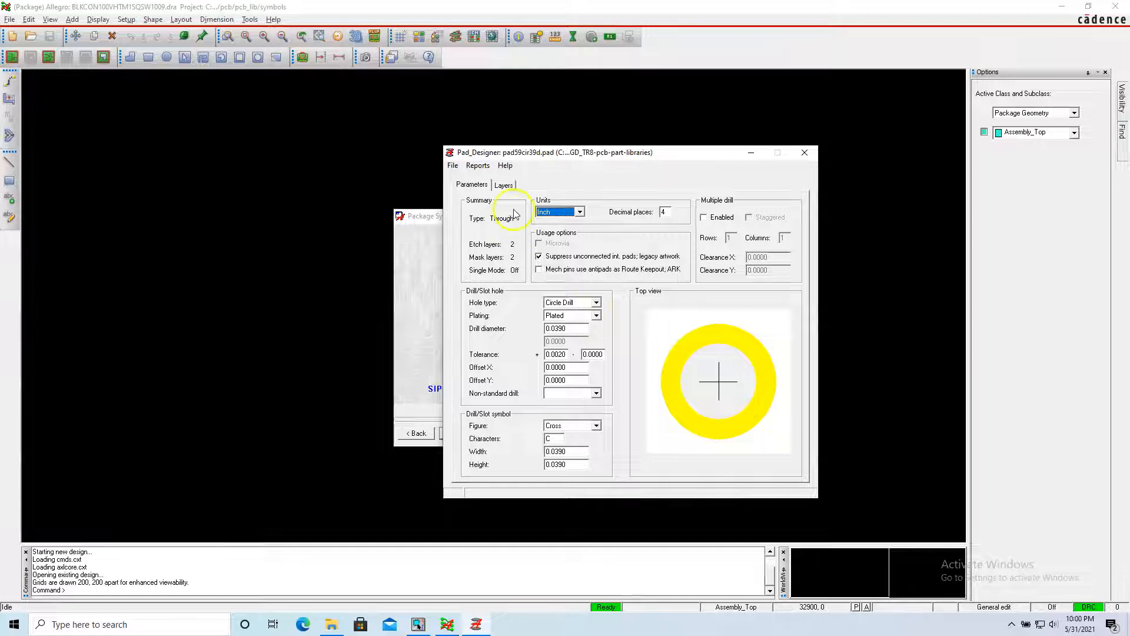
pyautogui.click(503, 185)
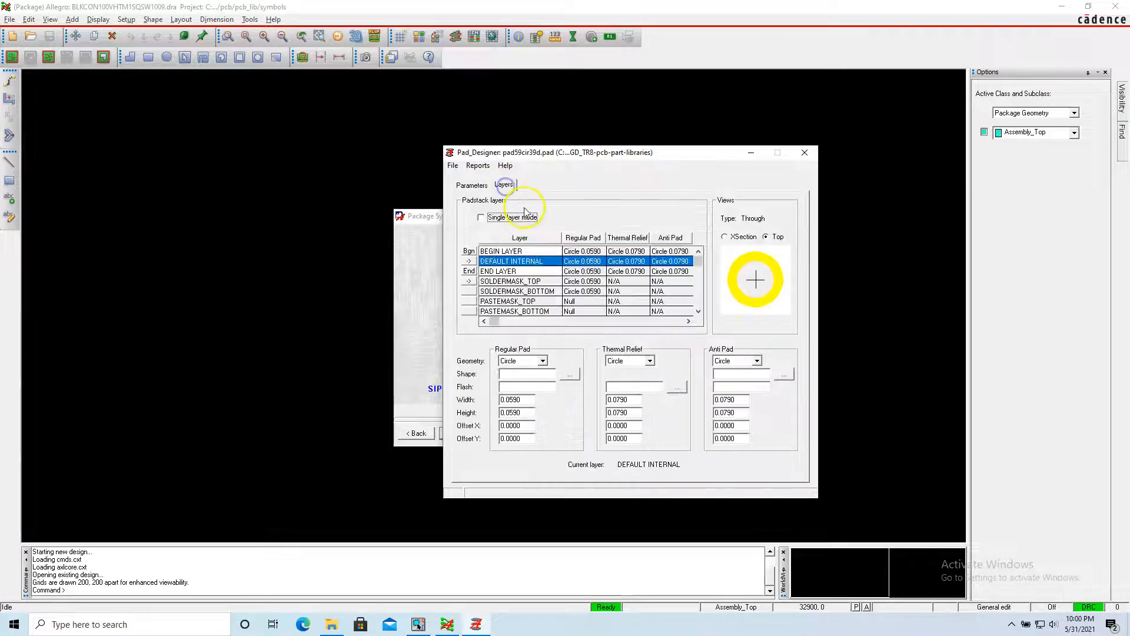
pyautogui.click(476, 252)
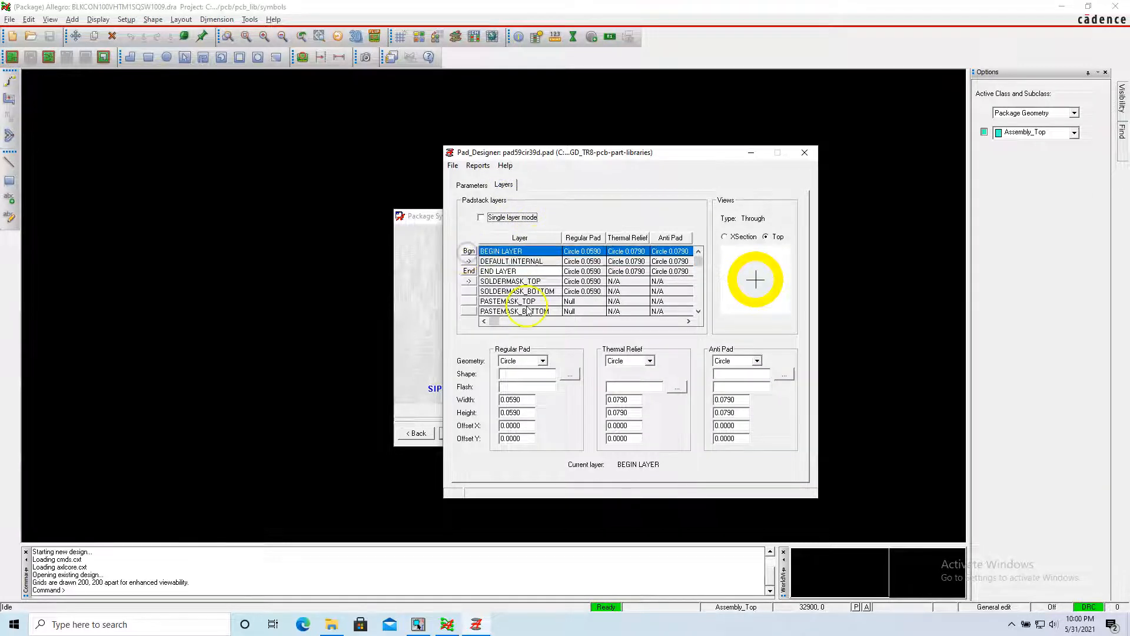
pyautogui.click(542, 361)
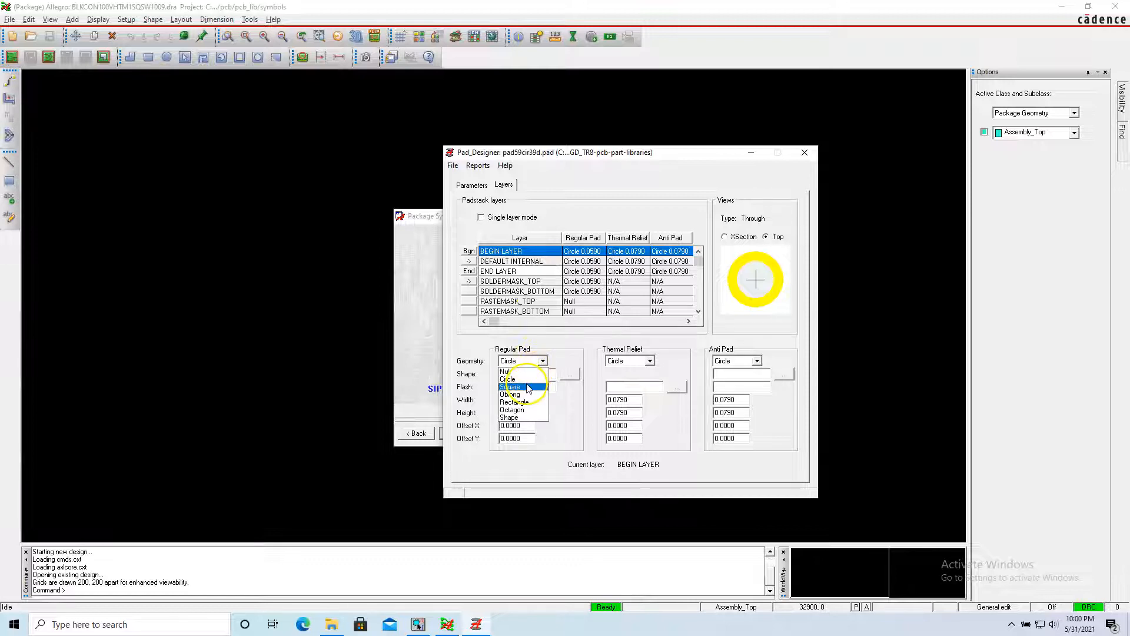
pyautogui.click(528, 387)
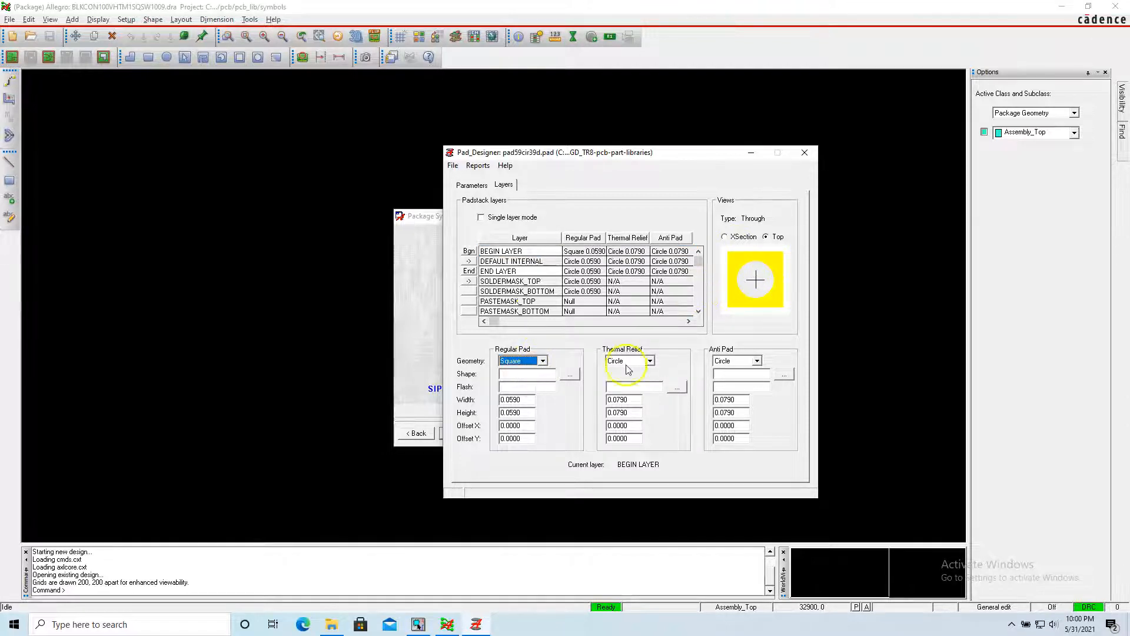
pyautogui.click(526, 399)
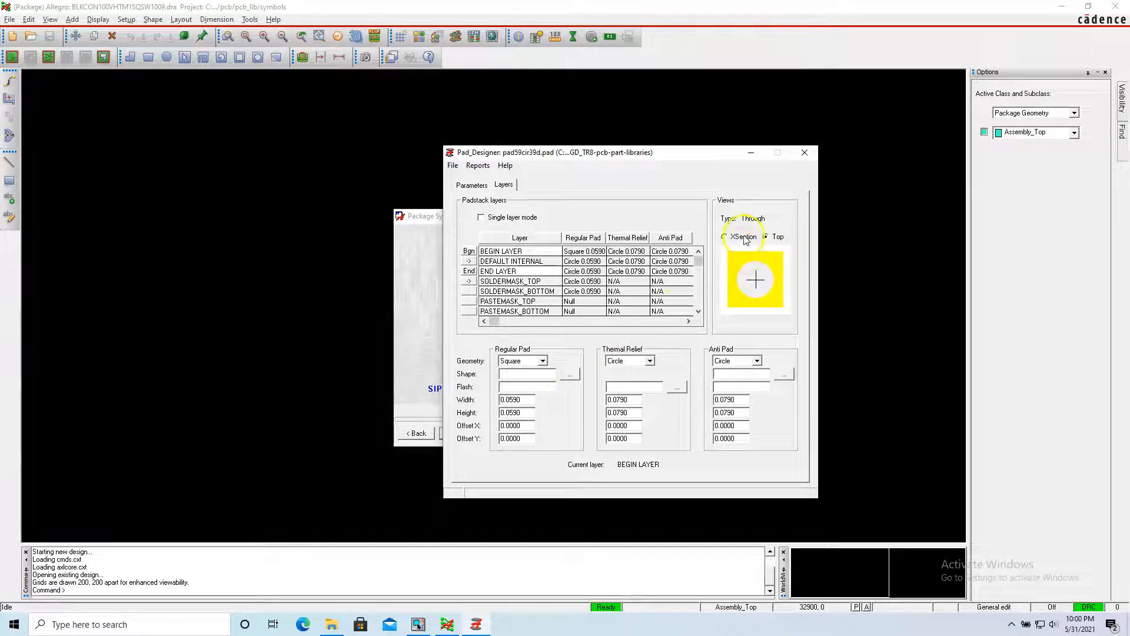
pyautogui.click(725, 236)
pyautogui.click(766, 236)
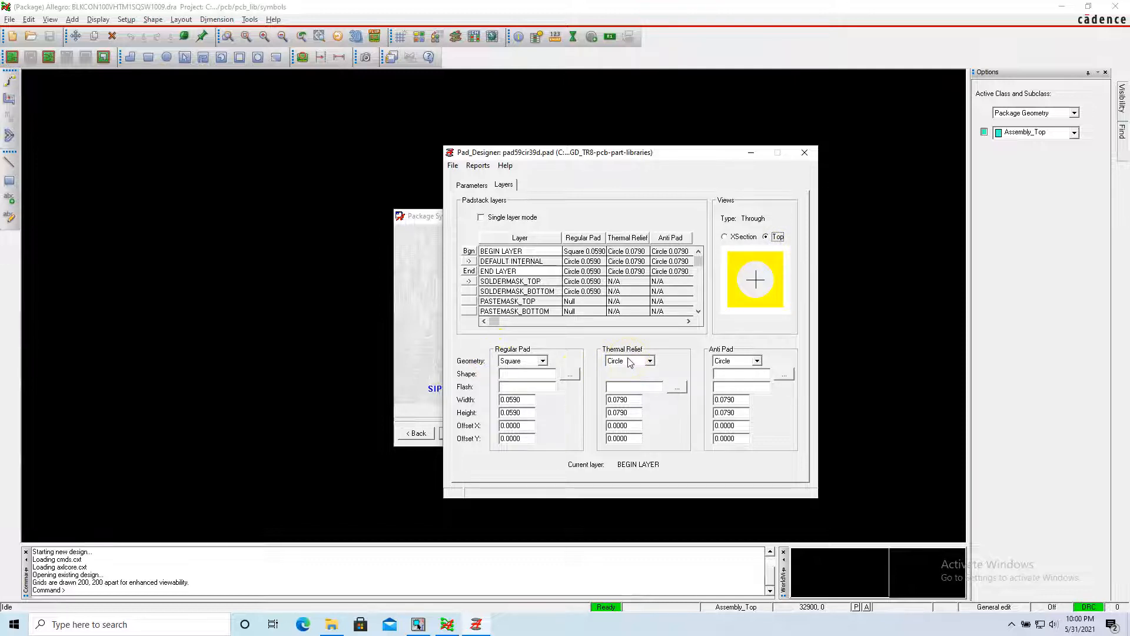
# Set the BEGIN LAYER thermal relief and anti pad geometry to Square.
pyautogui.click(650, 361)
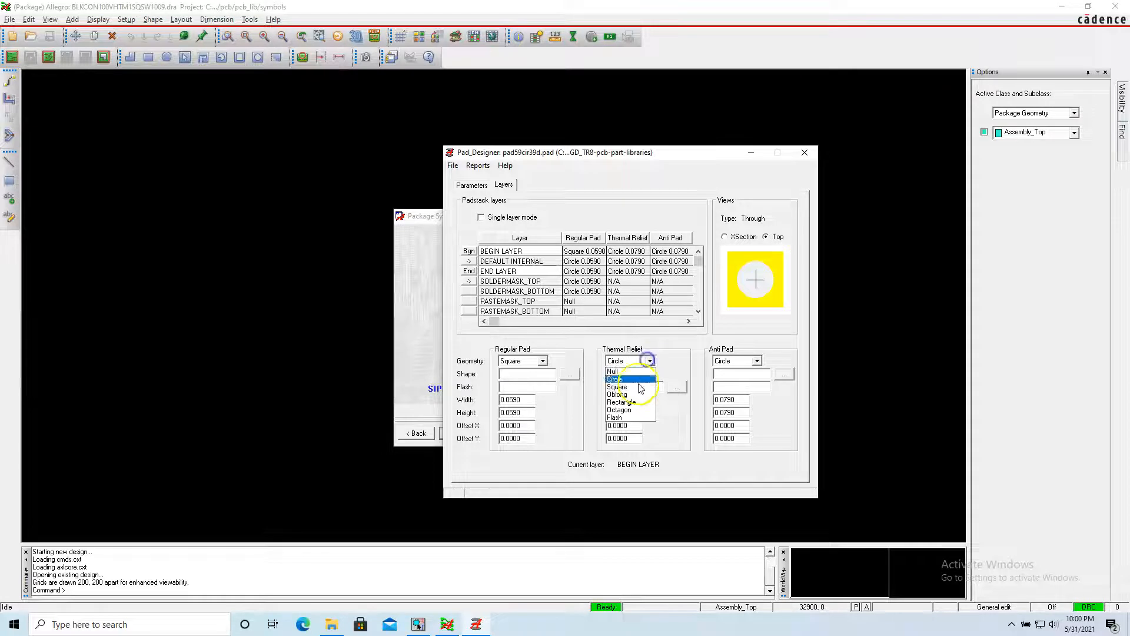
pyautogui.click(642, 389)
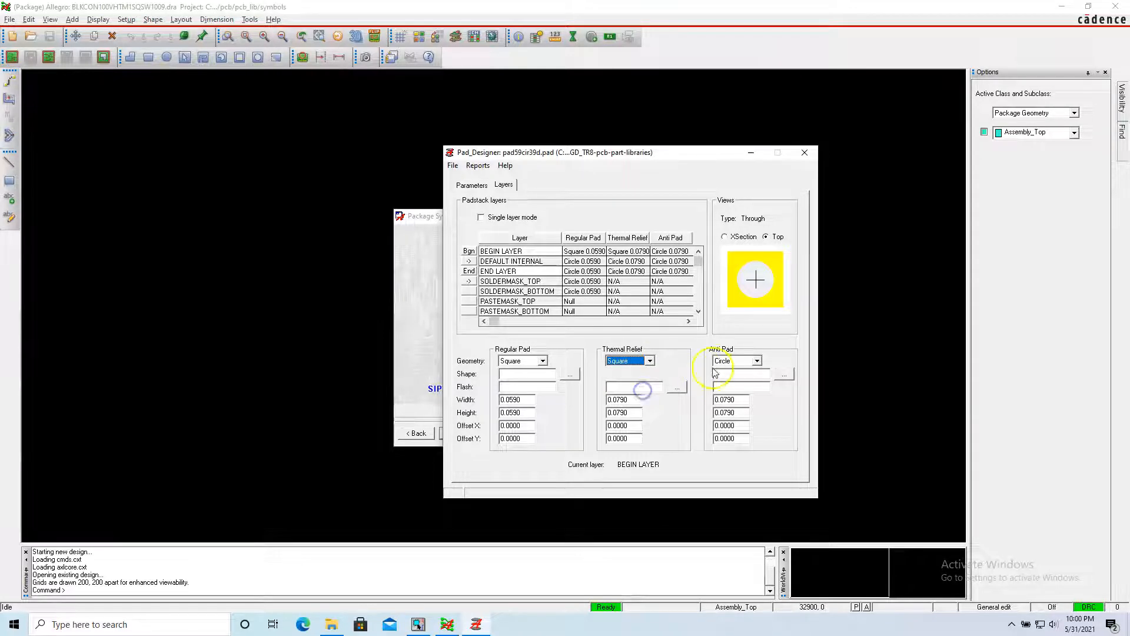
pyautogui.click(757, 360)
pyautogui.click(746, 379)
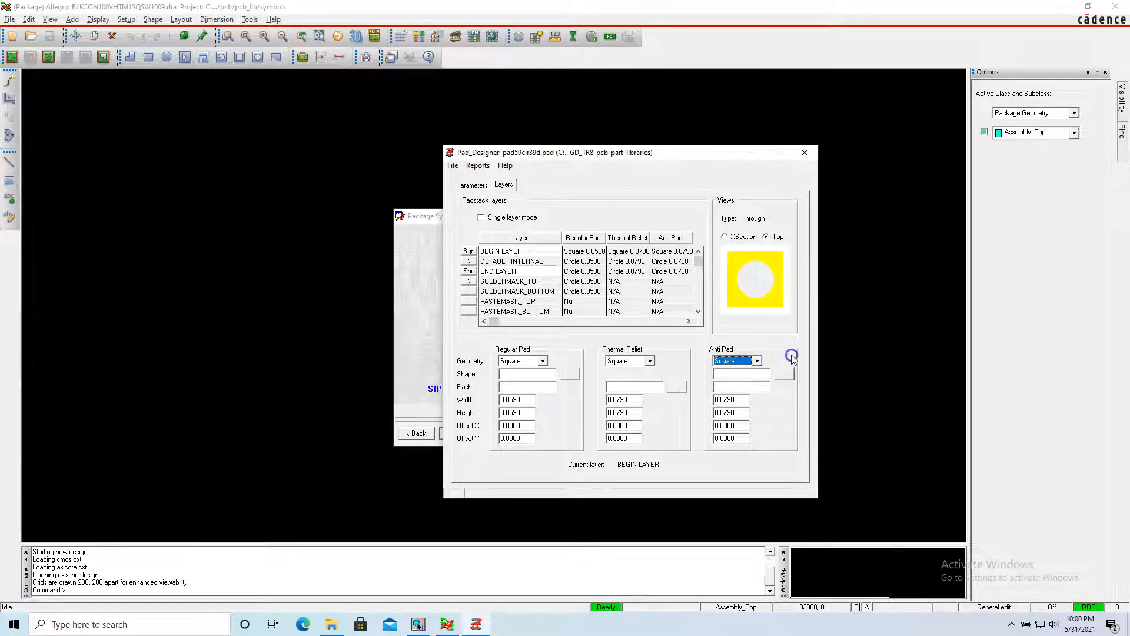
# Copy the BEGIN LAYER pad definition to all regular layers and the soldermask layers.
pyautogui.rightClick(469, 249)
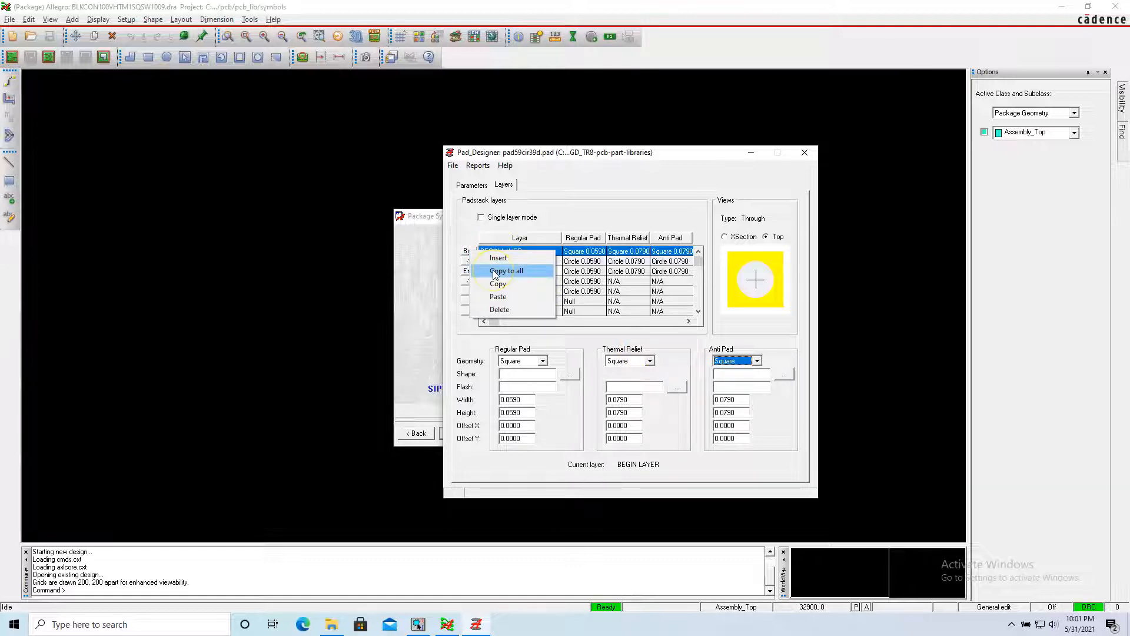
pyautogui.click(494, 272)
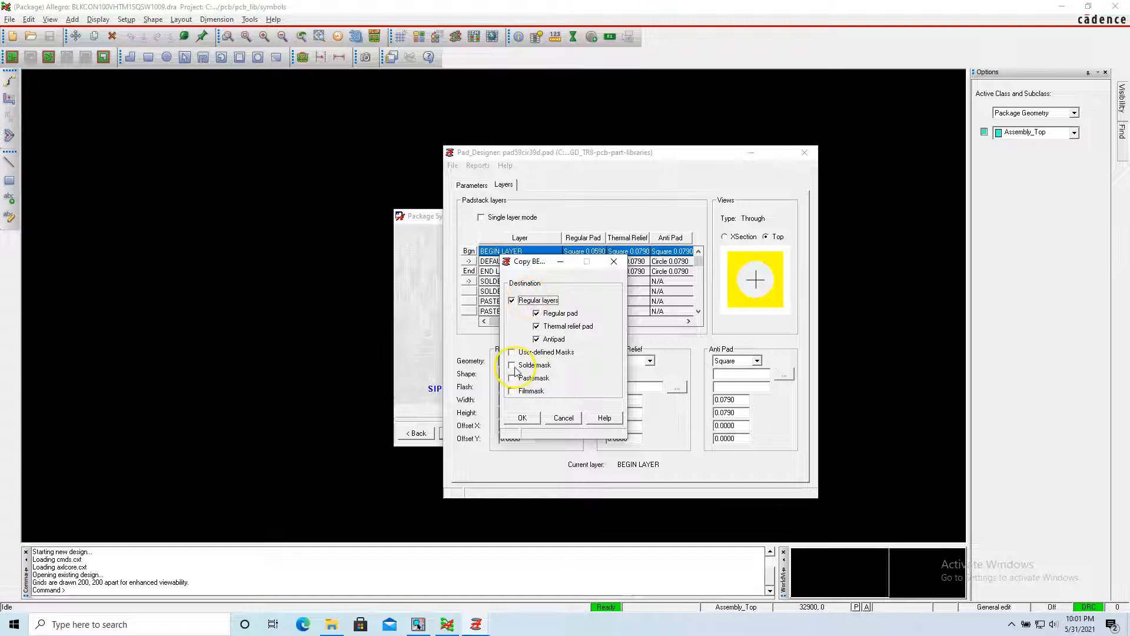
pyautogui.click(512, 365)
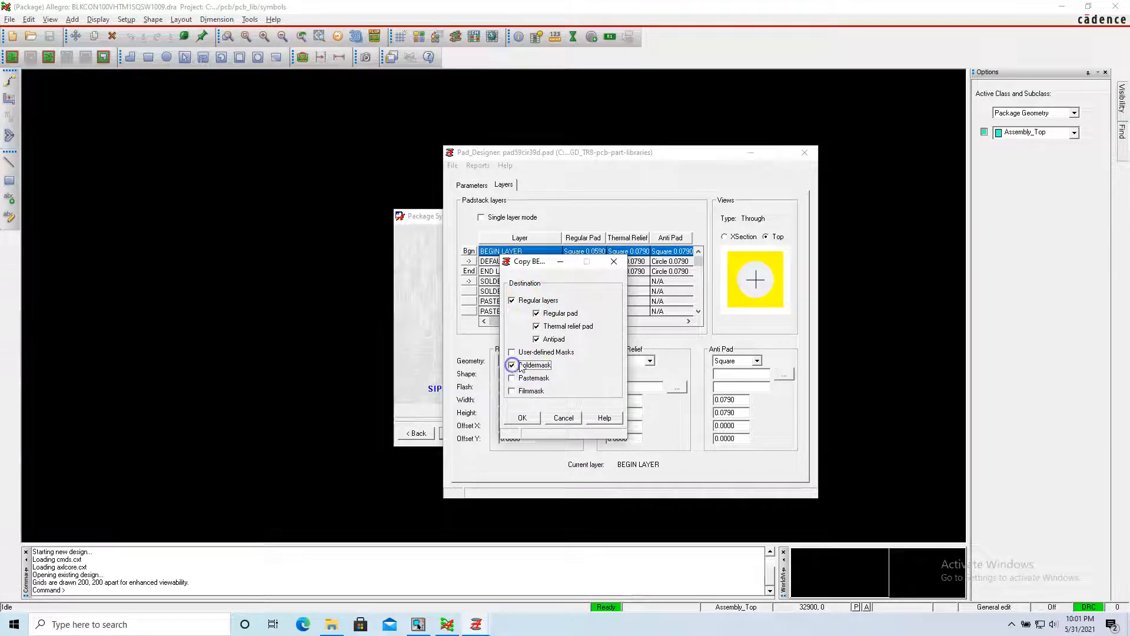
pyautogui.click(523, 418)
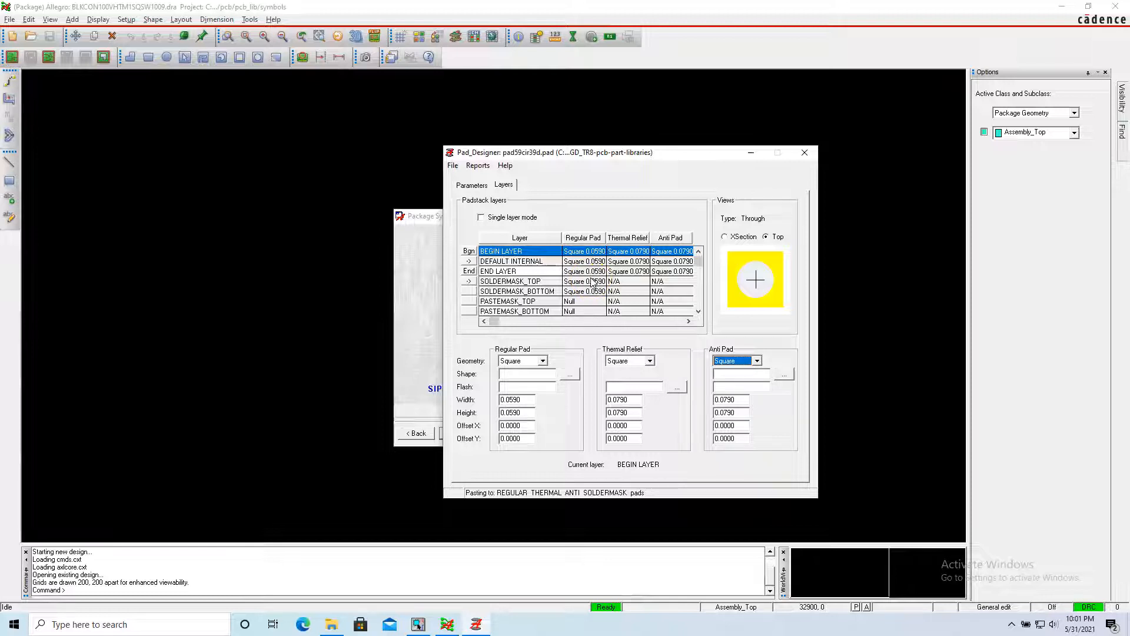
pyautogui.click(586, 261)
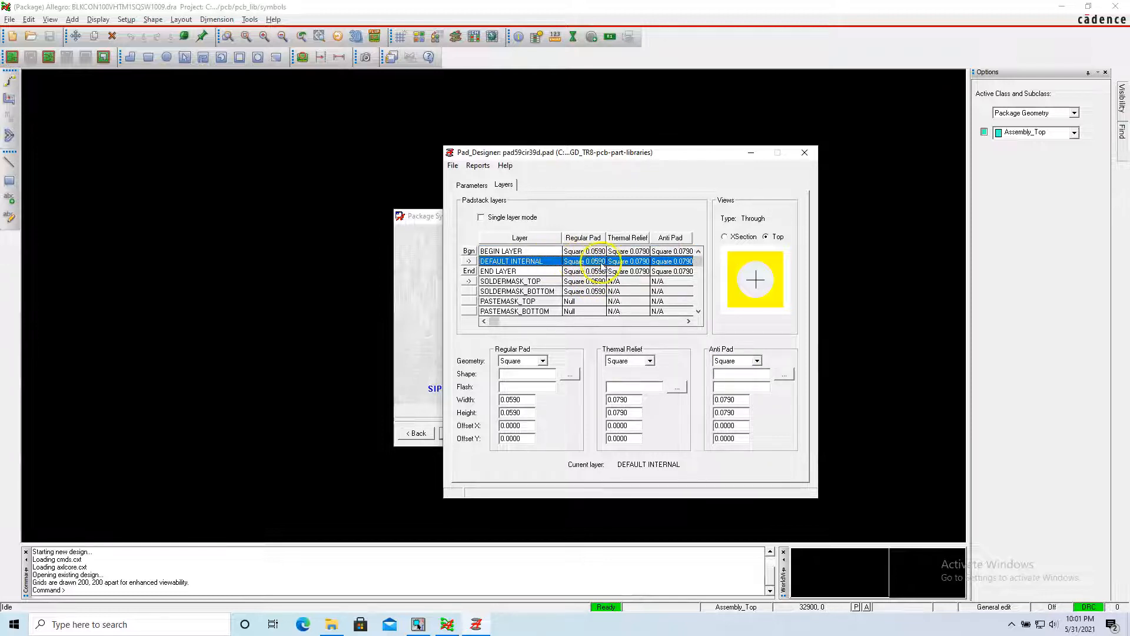
# Save the square padstack as a new file named pad59cir39dsq in the share/pcb/pcb_lib/symbols folder.
pyautogui.click(453, 165)
pyautogui.click(492, 233)
pyautogui.click(590, 372)
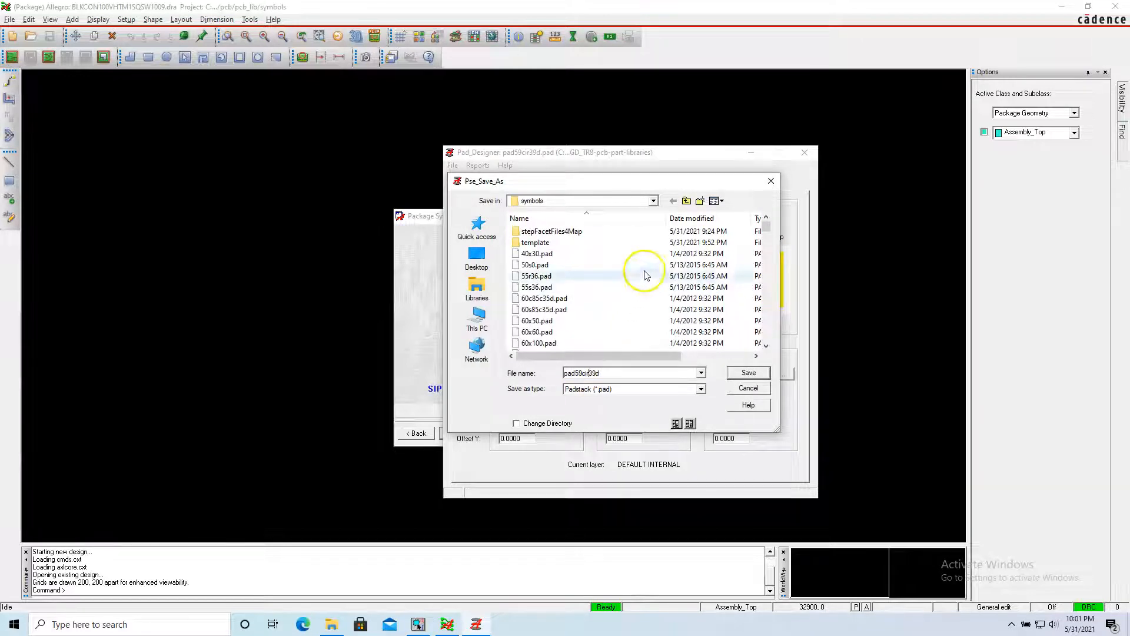
pyautogui.click(653, 201)
pyautogui.click(552, 316)
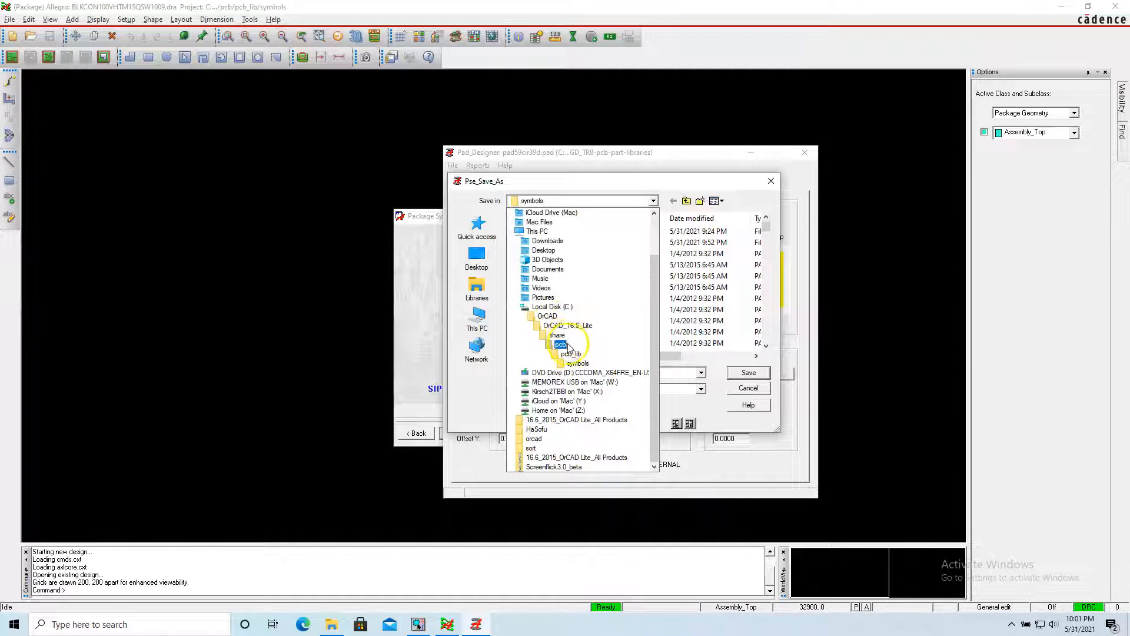
pyautogui.click(577, 363)
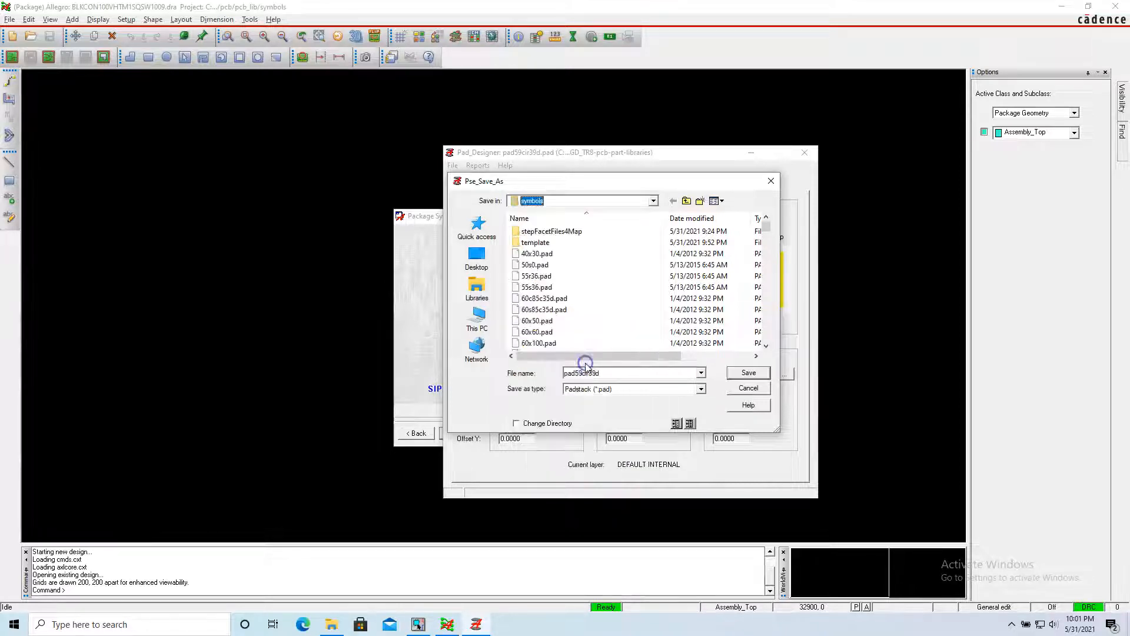
pyautogui.click(582, 373)
pyautogui.click(614, 373)
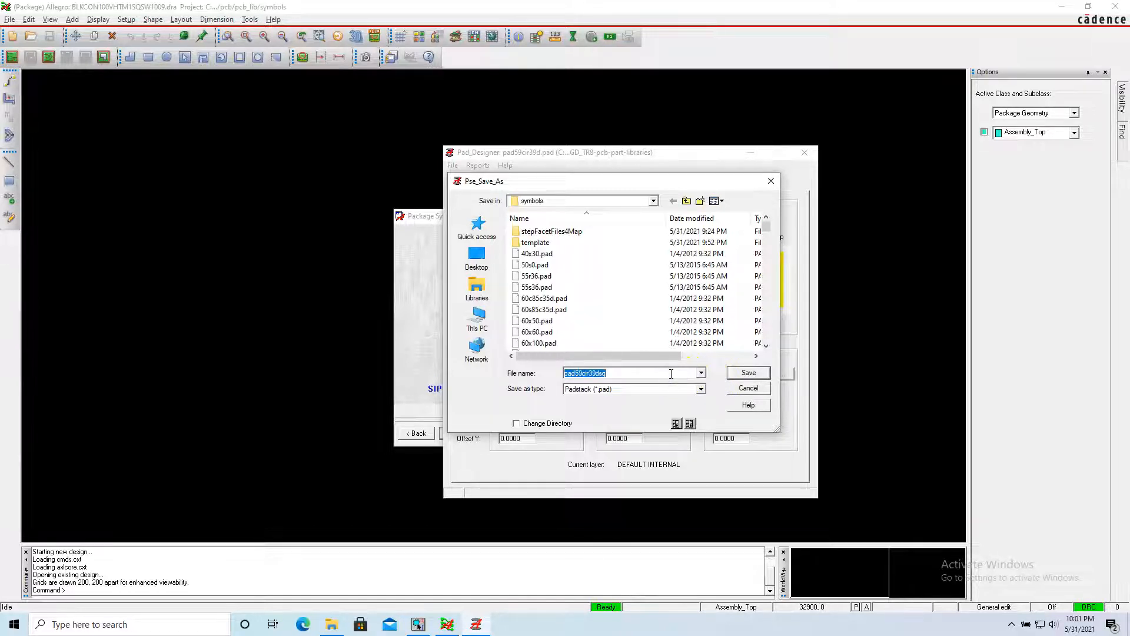
pyautogui.click(747, 373)
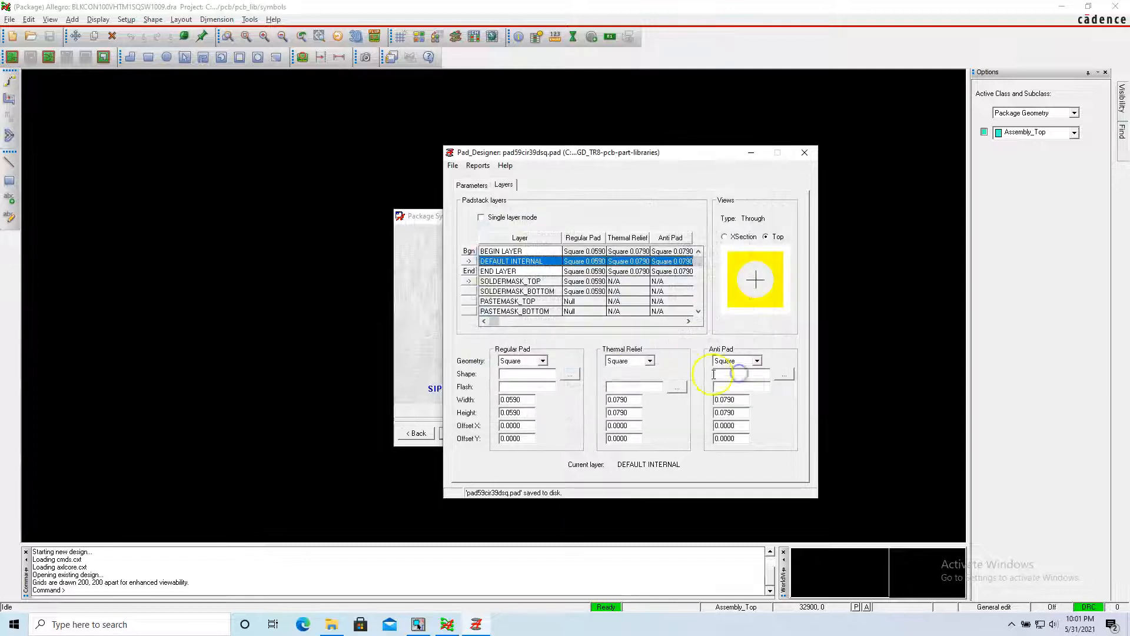
# Return to the Package Symbol Wizard and assign the library padstack Pad59cir39dsq to pin 1.
pyautogui.click(750, 152)
pyautogui.doubleClick(596, 332)
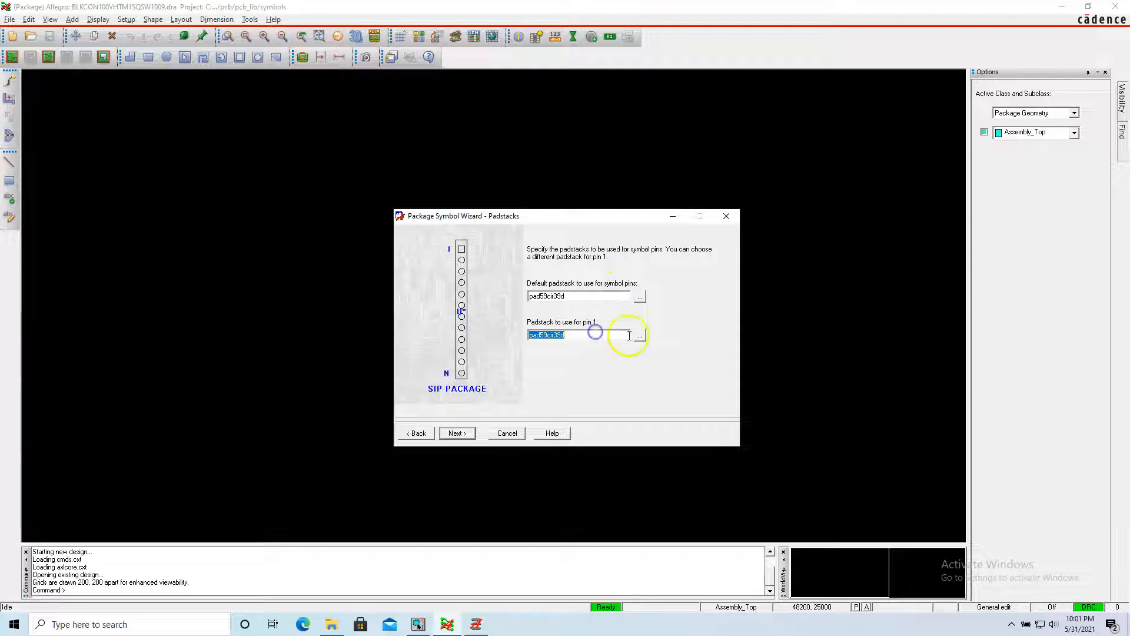
pyautogui.click(639, 335)
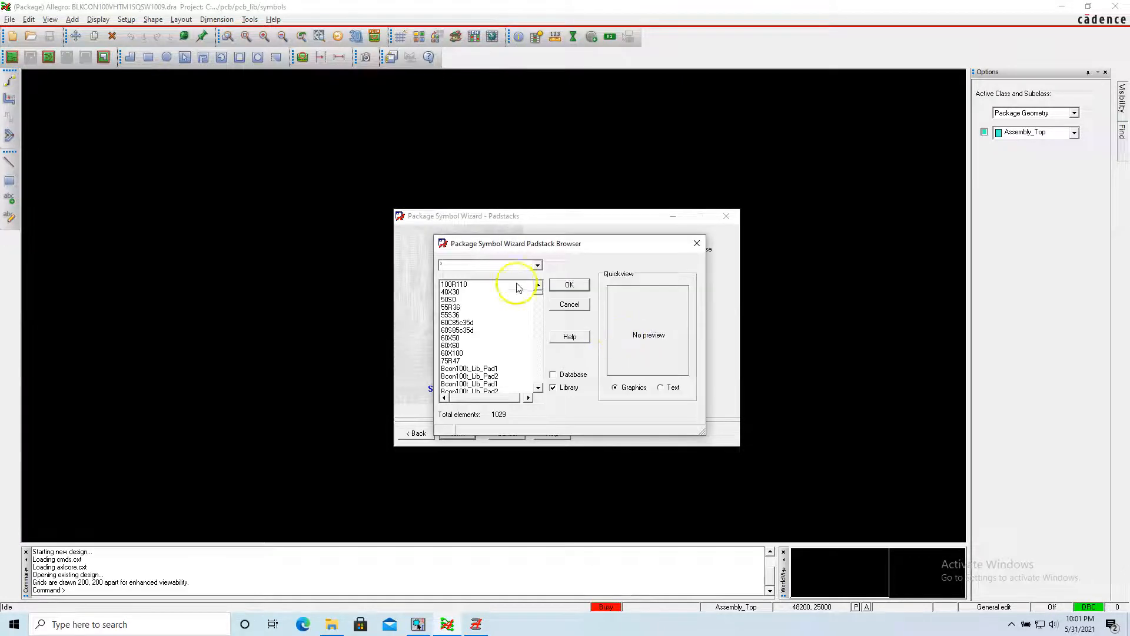
pyautogui.moveTo(530, 244); pyautogui.dragTo(584, 249)
pyautogui.click(542, 268)
pyautogui.hotkey('ctrl', 'v')
pyautogui.press('Tab')
pyautogui.click(539, 291)
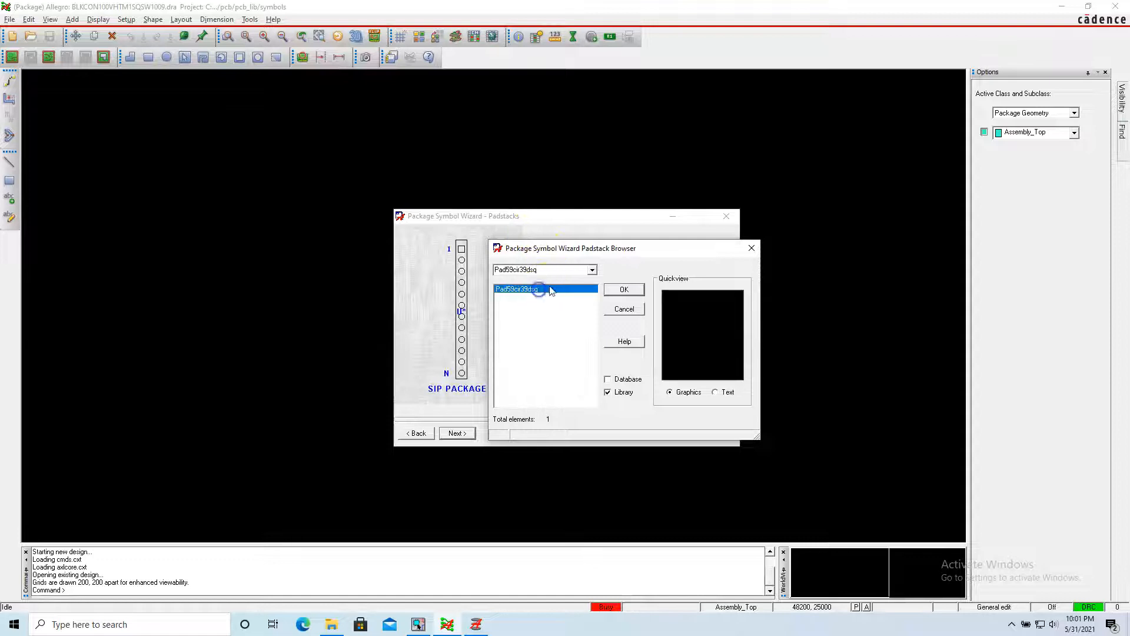
pyautogui.doubleClick(543, 269)
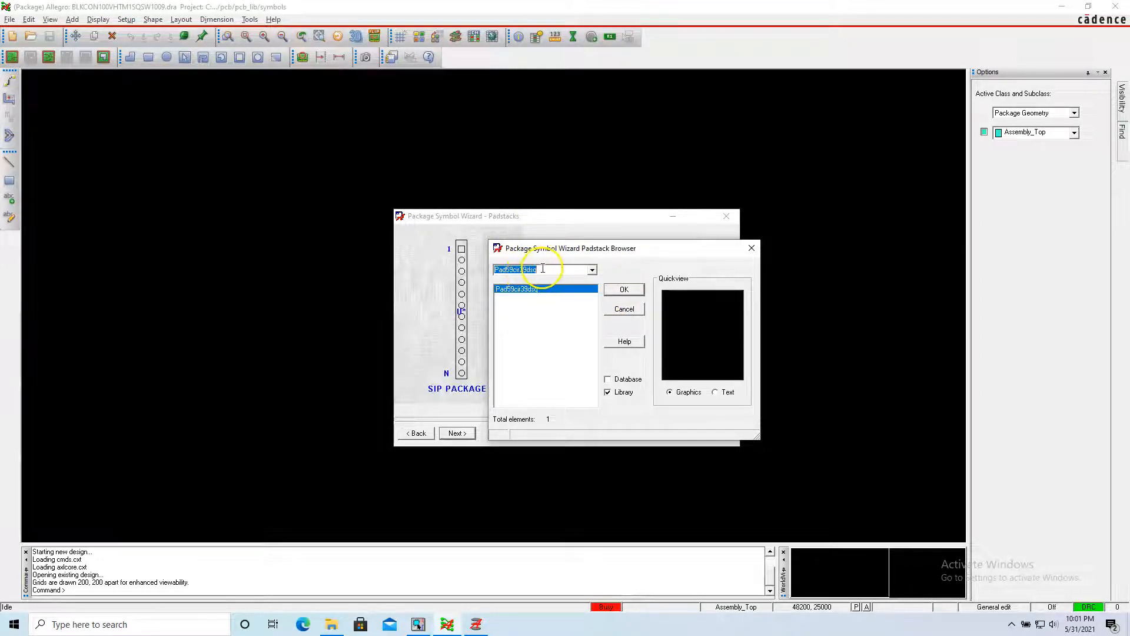
pyautogui.click(624, 290)
# Finish the Package Symbol Wizard with the symbol origin at pin 1 and a compiled symbol created.
pyautogui.click(458, 432)
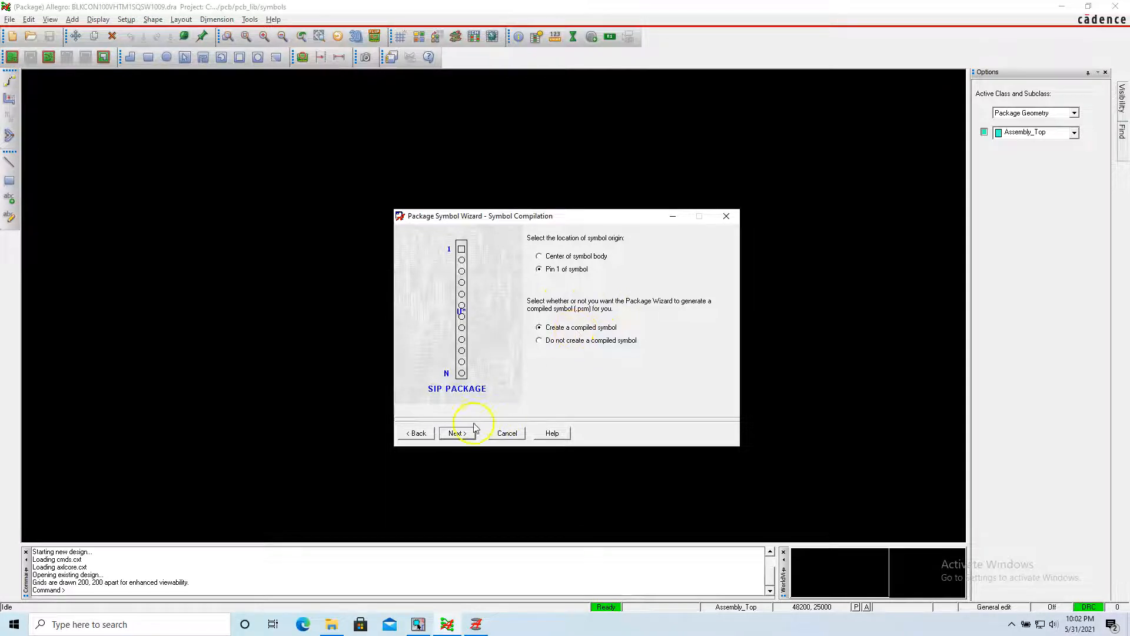
pyautogui.click(456, 434)
pyautogui.click(457, 434)
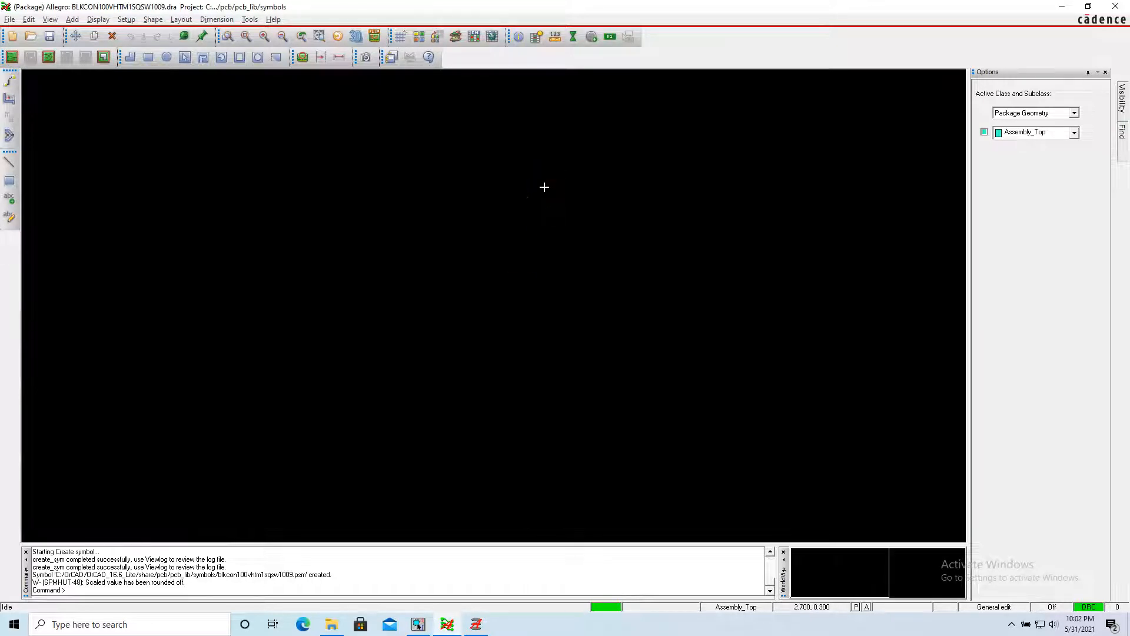
# Set the drawing size to A in the design parameters and apply the change.
pyautogui.moveTo(962, 69); pyautogui.dragTo(23, 553)
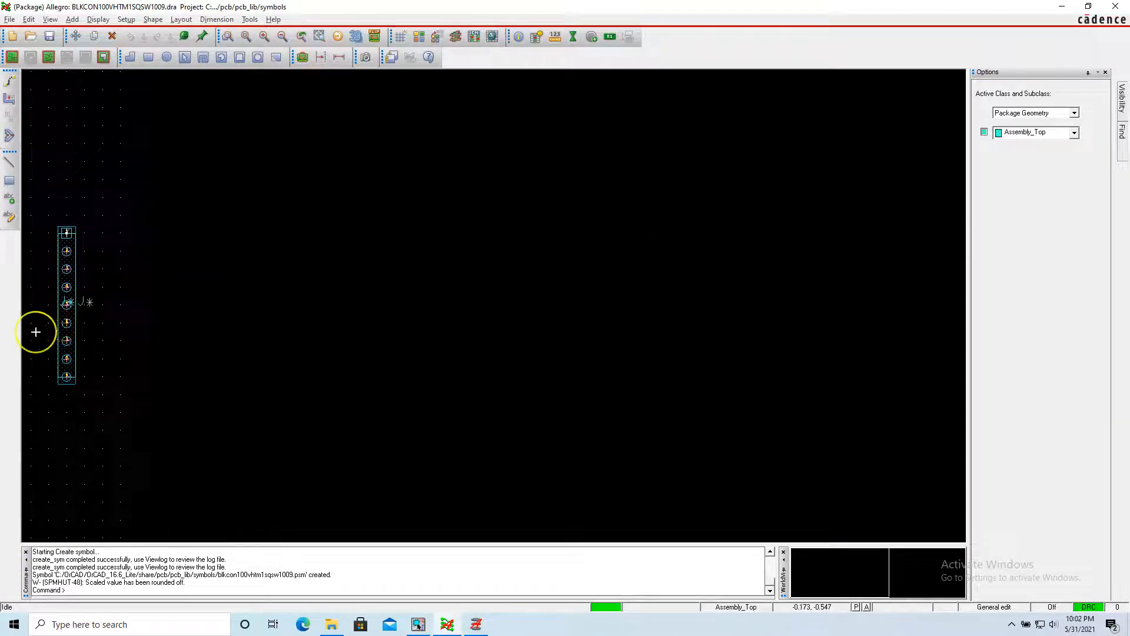
pyautogui.scroll(2, 35, 332)
pyautogui.scroll(-1, 36, 332)
pyautogui.click(159, 104)
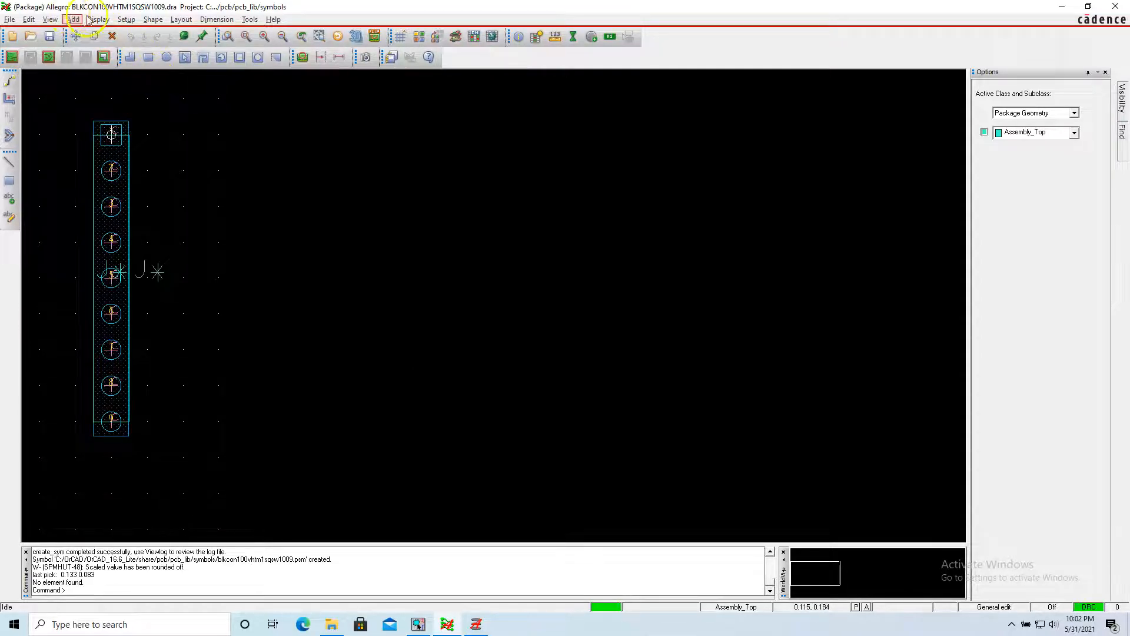
pyautogui.click(124, 20)
pyautogui.click(156, 33)
pyautogui.click(61, 62)
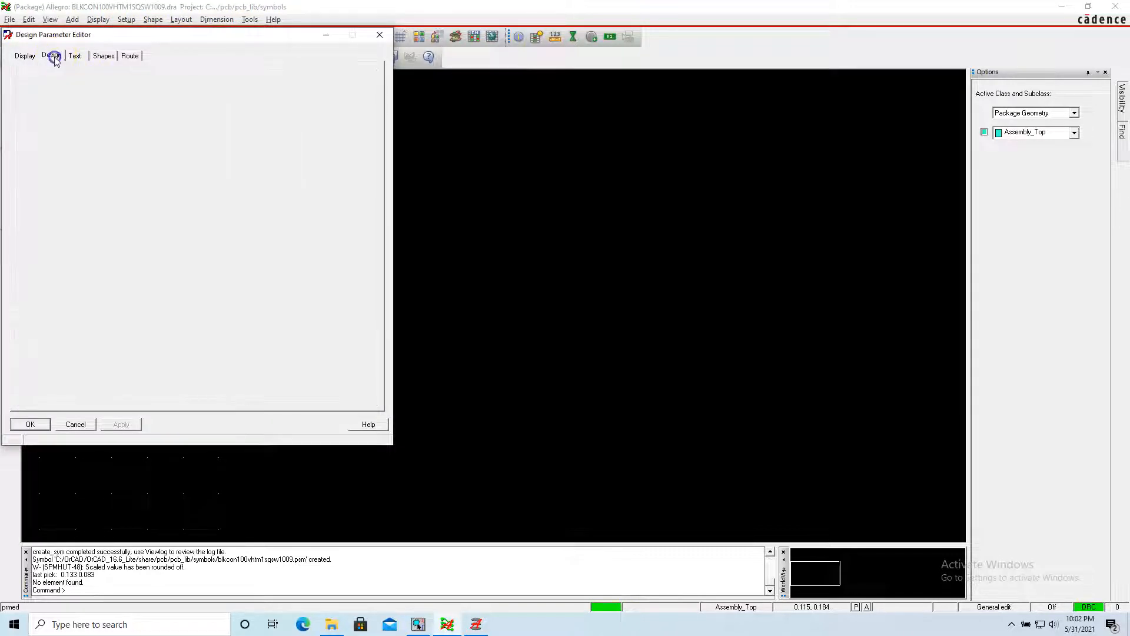
pyautogui.click(137, 115)
pyautogui.click(125, 123)
pyautogui.click(122, 429)
pyautogui.click(33, 425)
# Move the entire header footprint using a pick point at (0.000, -0.200) and a destination at (1.200, 0.000).
pyautogui.click(360, 229)
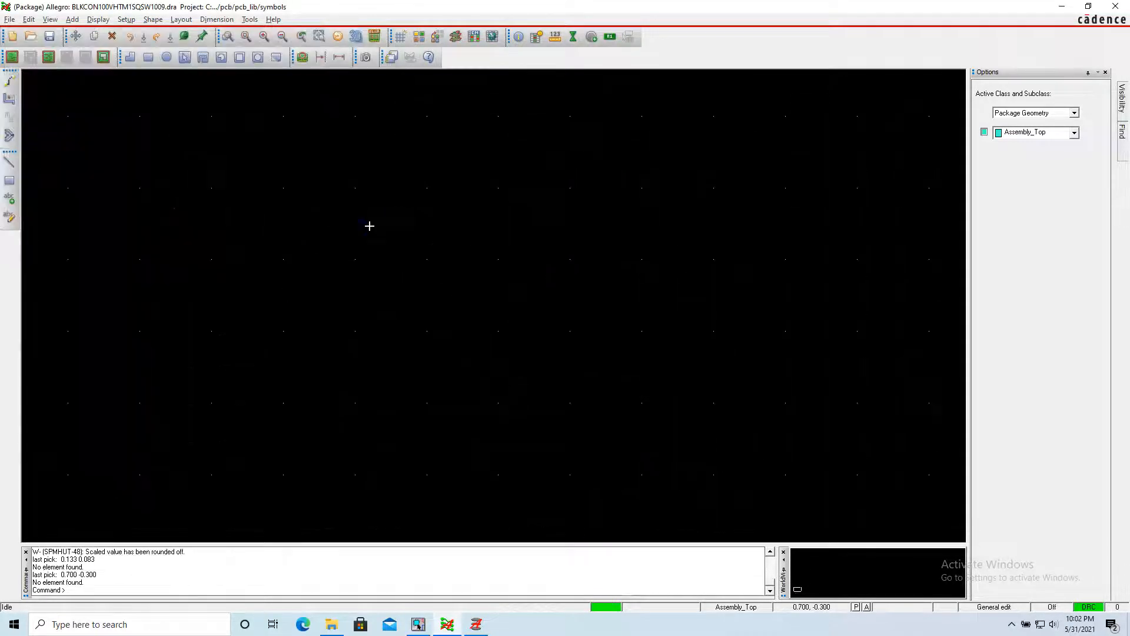
pyautogui.scroll(3, 28, 437)
pyautogui.scroll(-2, 29, 437)
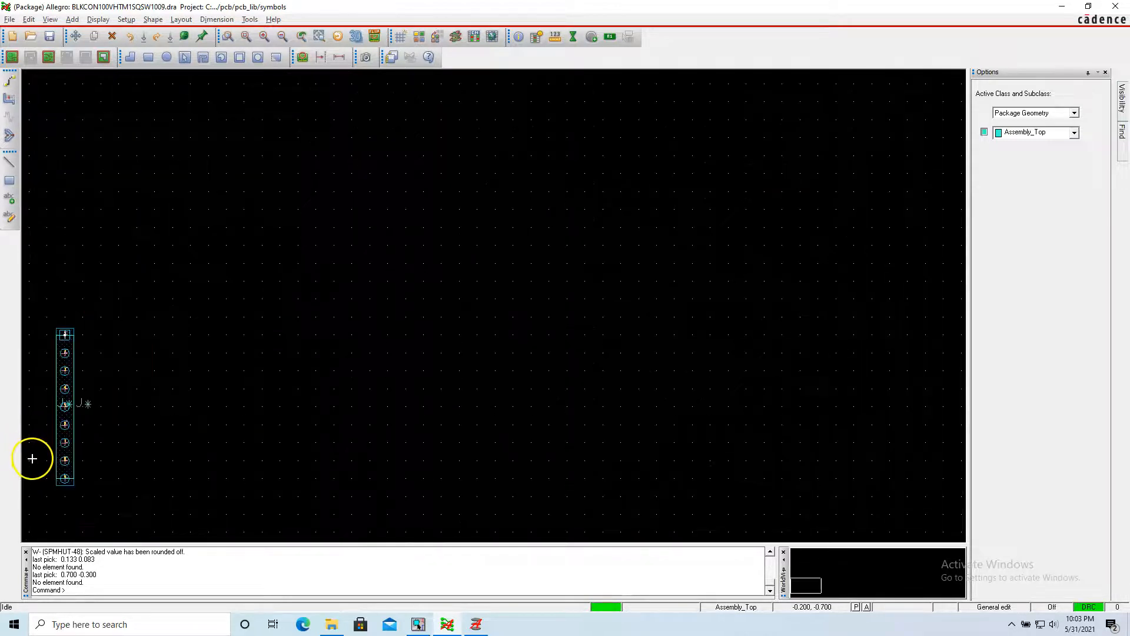
pyautogui.scroll(1, 31, 458)
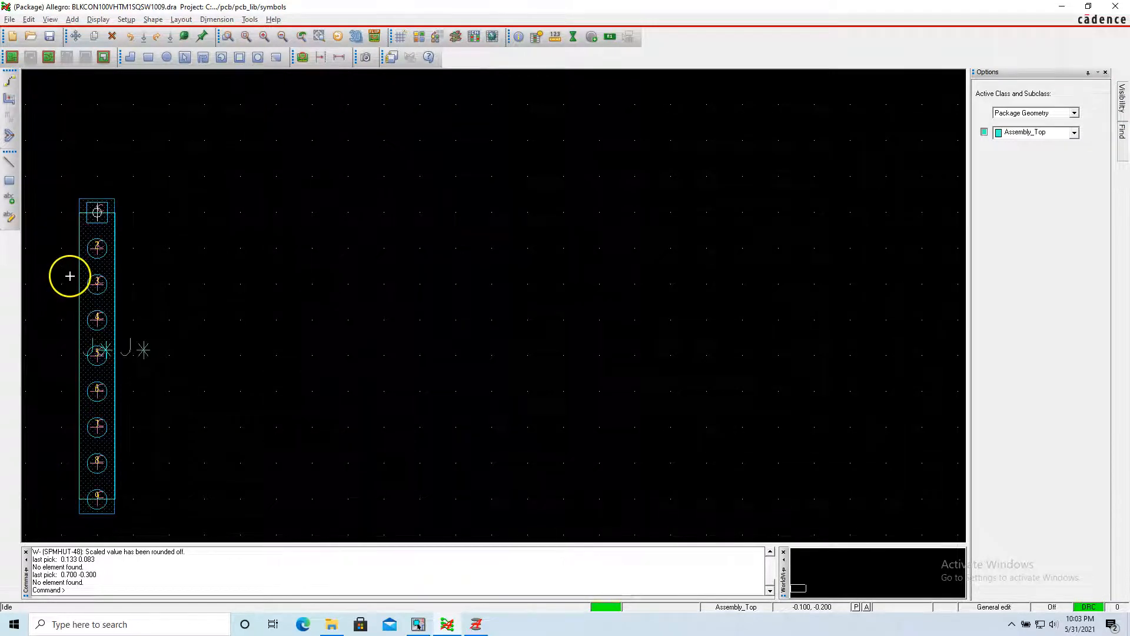
pyautogui.rightClick(262, 137)
pyautogui.click(231, 137)
pyautogui.click(76, 37)
pyautogui.moveTo(182, 168); pyautogui.dragTo(44, 530)
pyautogui.click(109, 283)
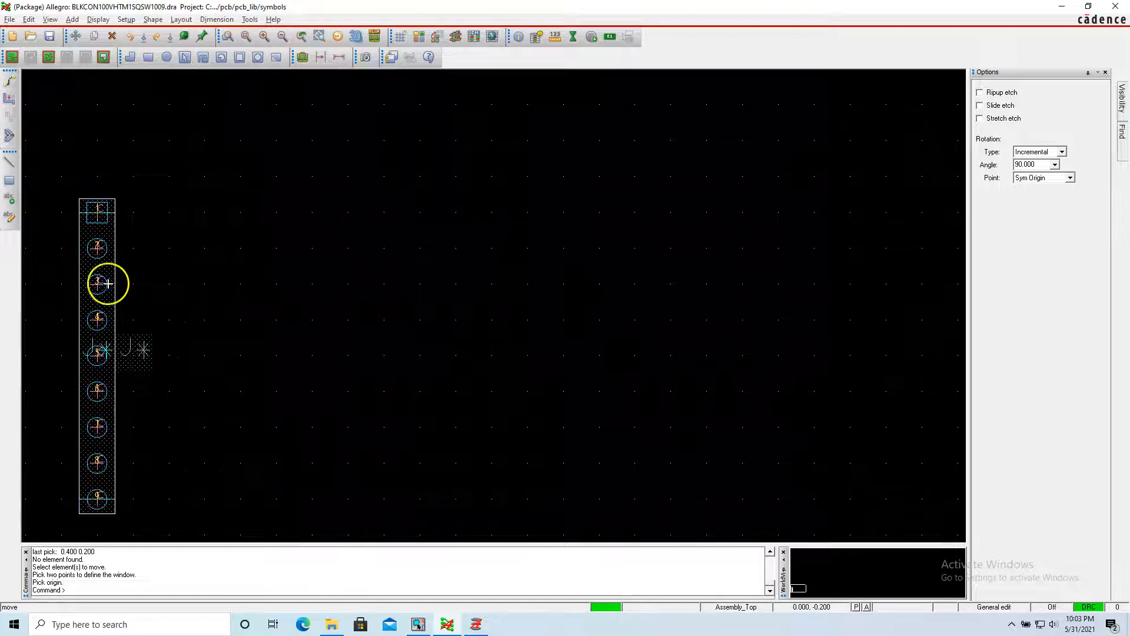
pyautogui.click(528, 212)
pyautogui.rightClick(639, 209)
pyautogui.click(650, 216)
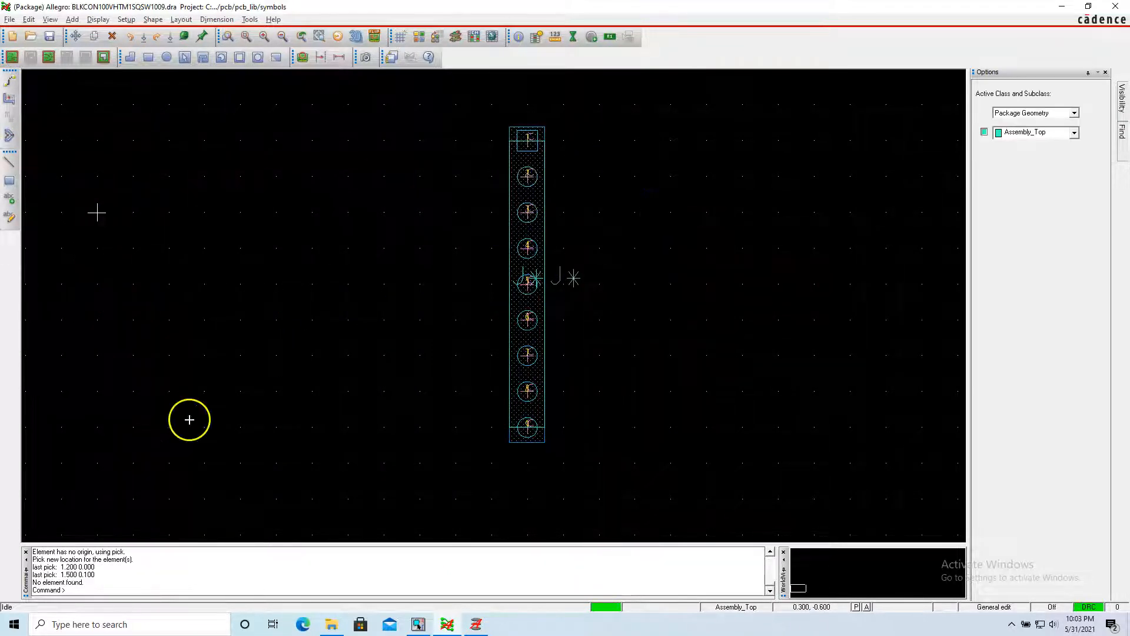
# Change the drawing origin to the centre of pin 1, snapping the pick to the pin.
pyautogui.scroll(2, 217, 419)
pyautogui.scroll(-4, 233, 419)
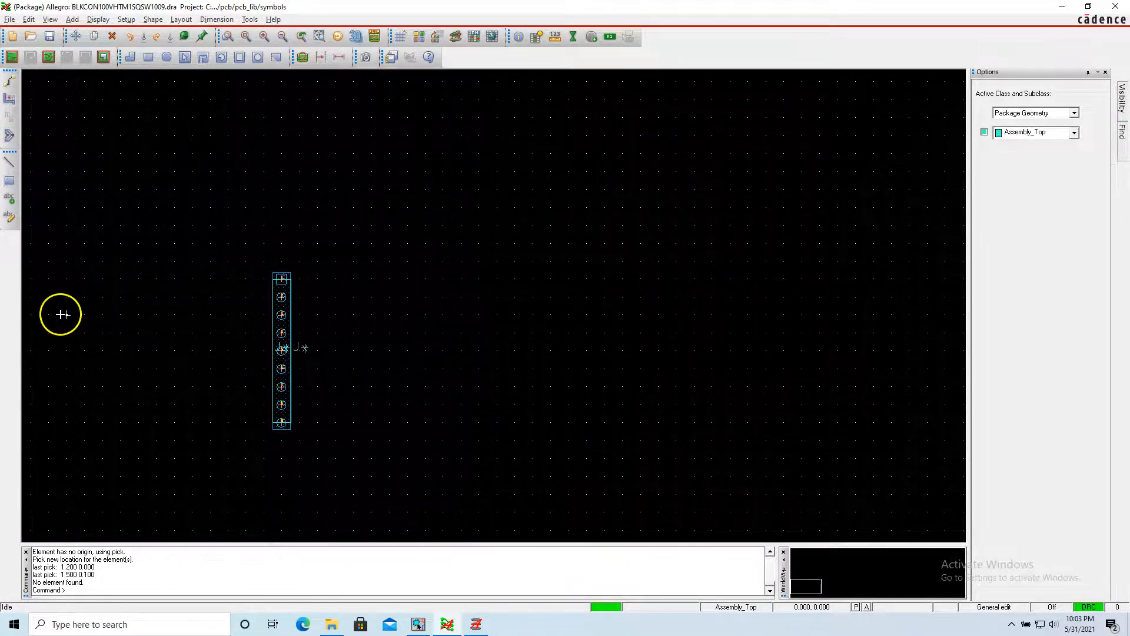
pyautogui.scroll(-2, 58, 315)
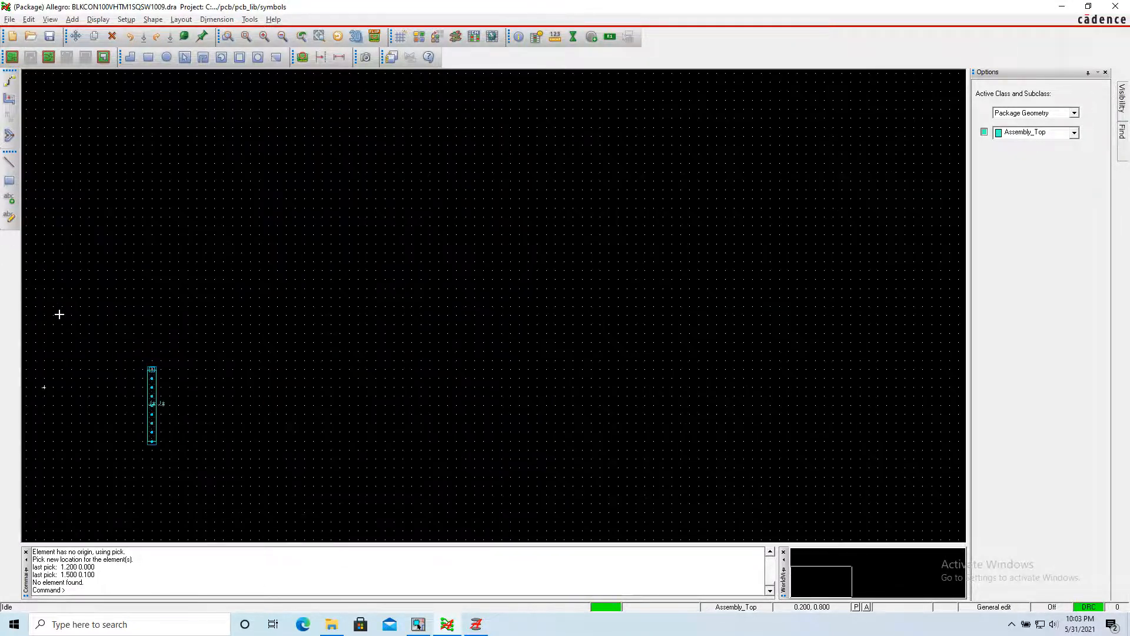
pyautogui.scroll(2, 66, 485)
pyautogui.scroll(2, 134, 302)
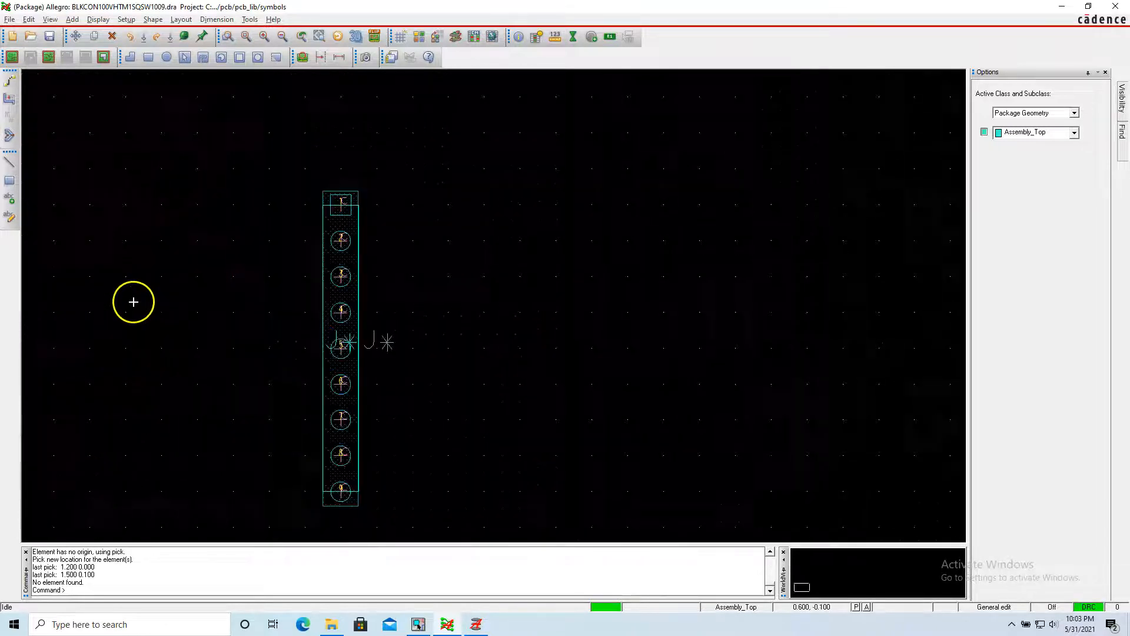
pyautogui.scroll(1, 268, 247)
pyautogui.scroll(1, 340, 202)
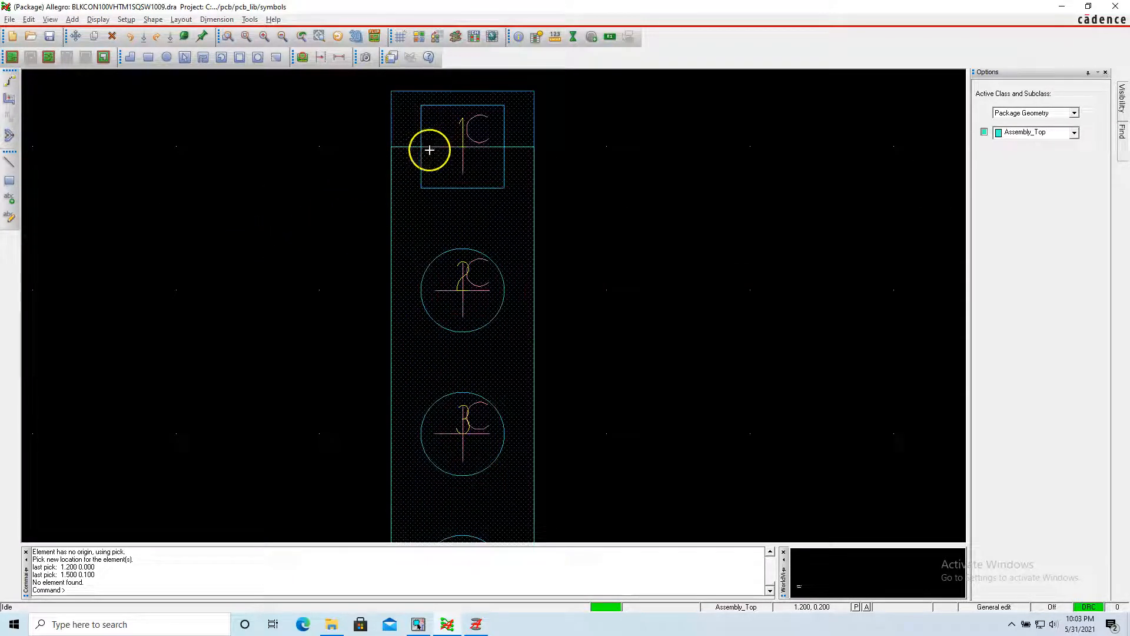
pyautogui.click(429, 150)
pyautogui.click(98, 19)
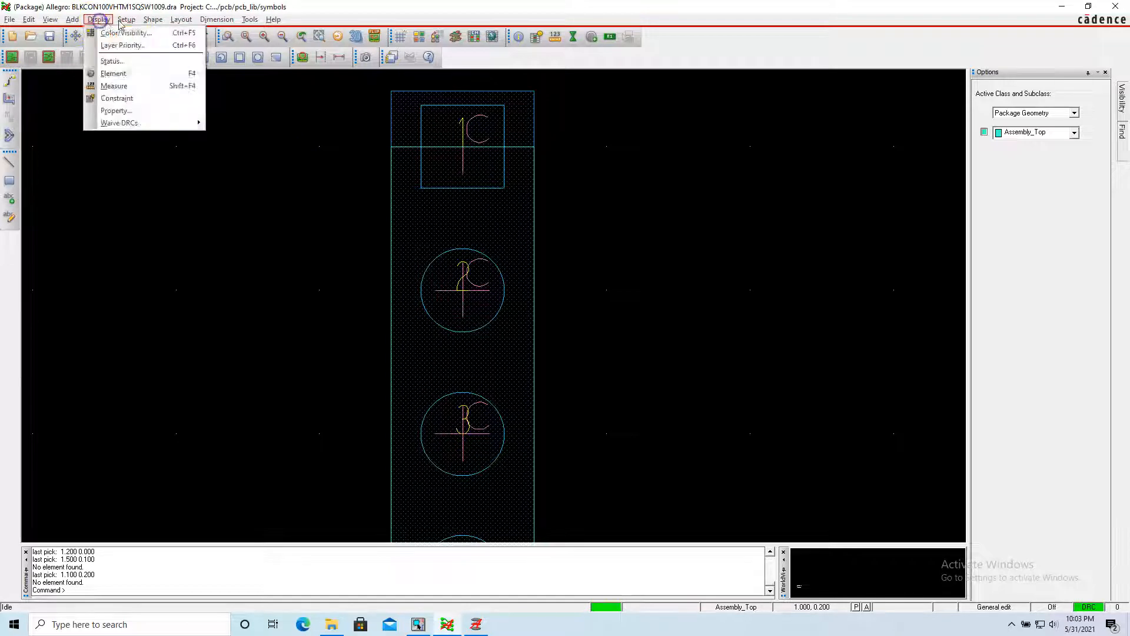
pyautogui.moveTo(124, 21)
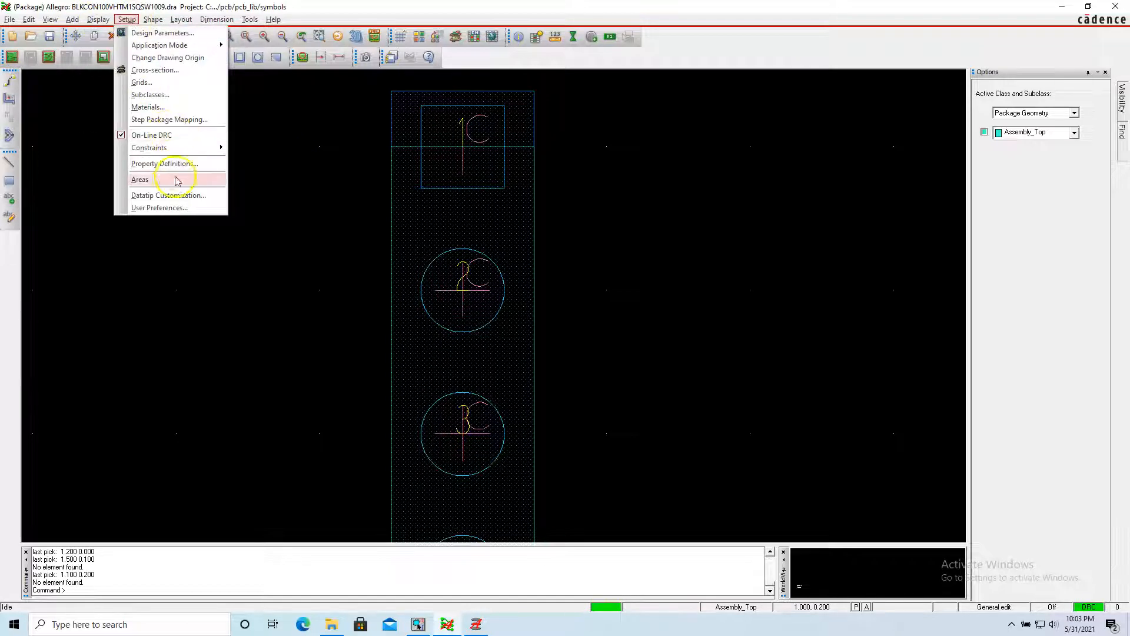
pyautogui.click(169, 58)
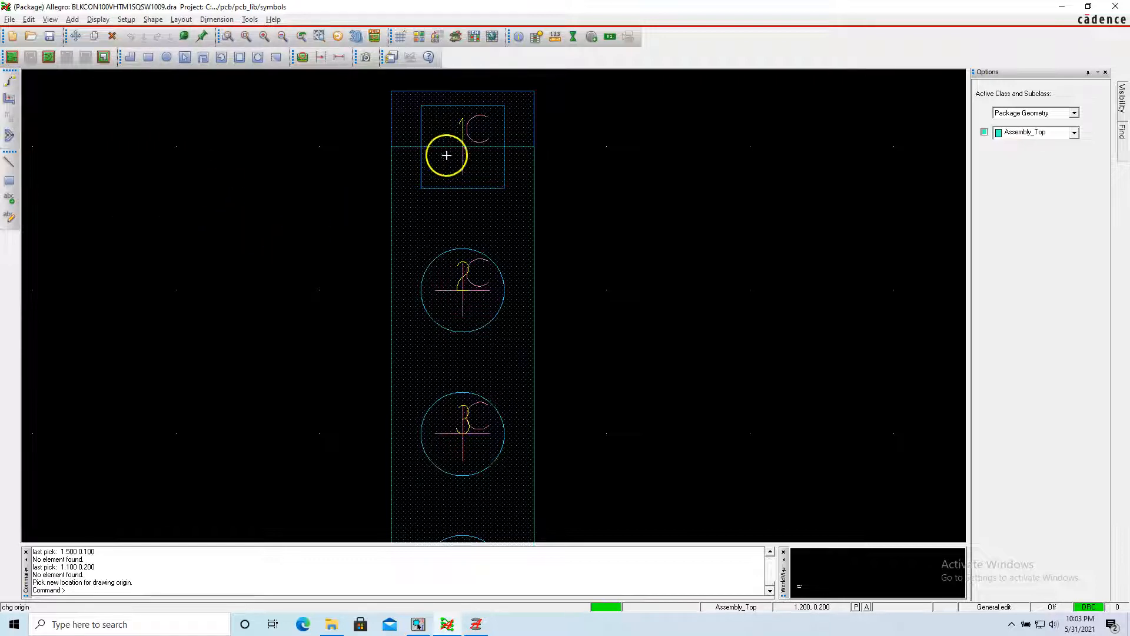
pyautogui.rightClick(462, 148)
pyautogui.click(511, 167)
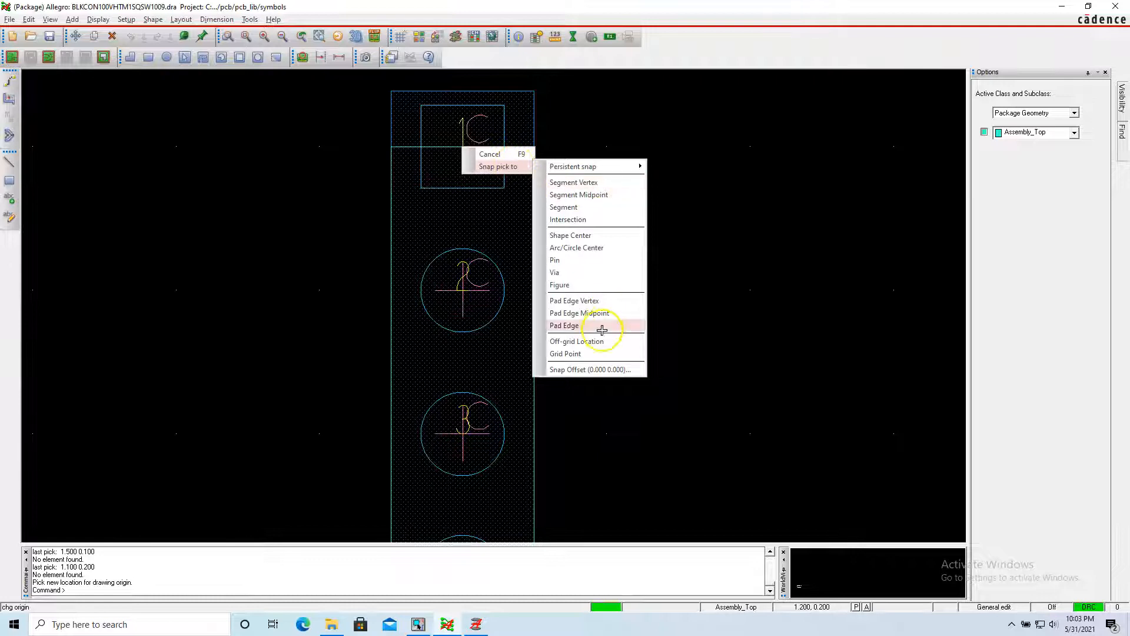
pyautogui.click(589, 264)
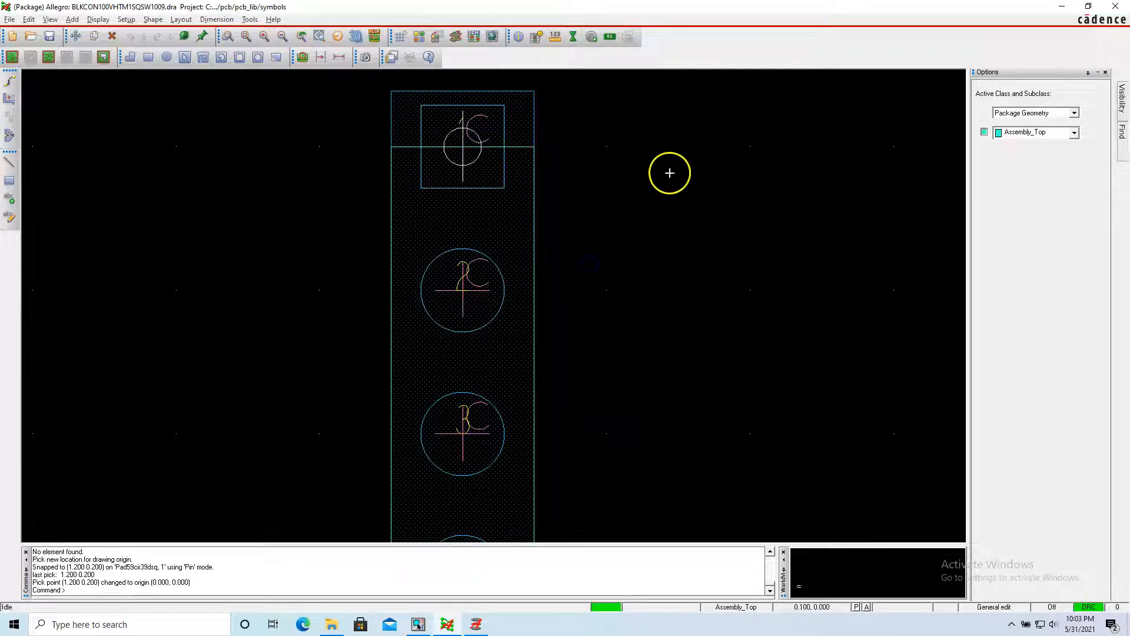
# Select the whole footprint and try to change the width of its lines to 5.
pyautogui.scroll(-3, 411, 165)
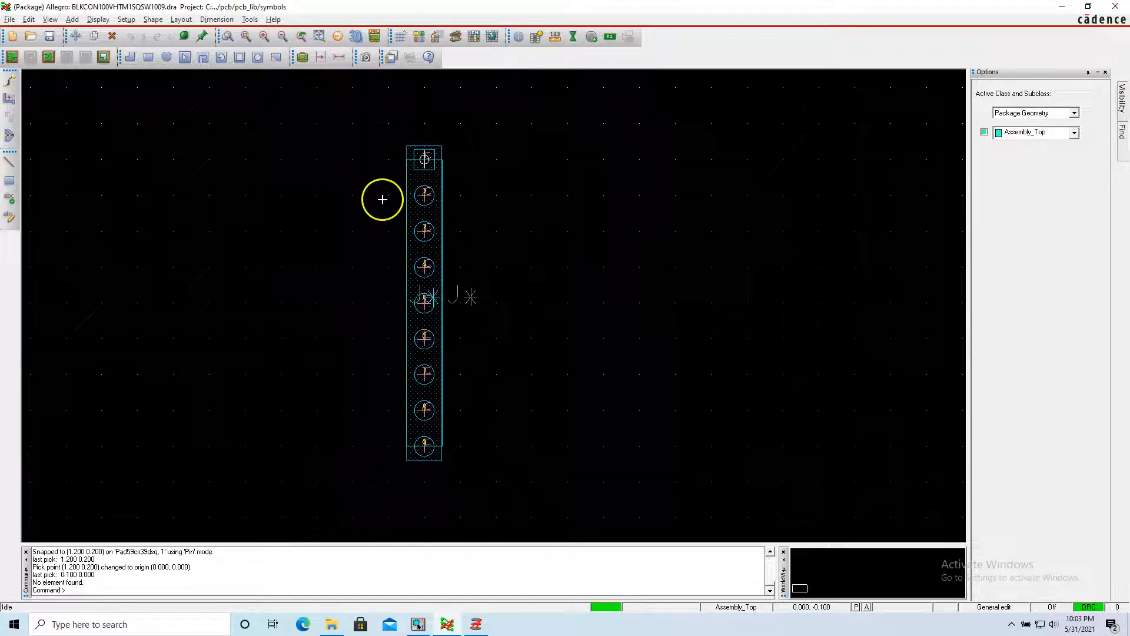
pyautogui.click(359, 157)
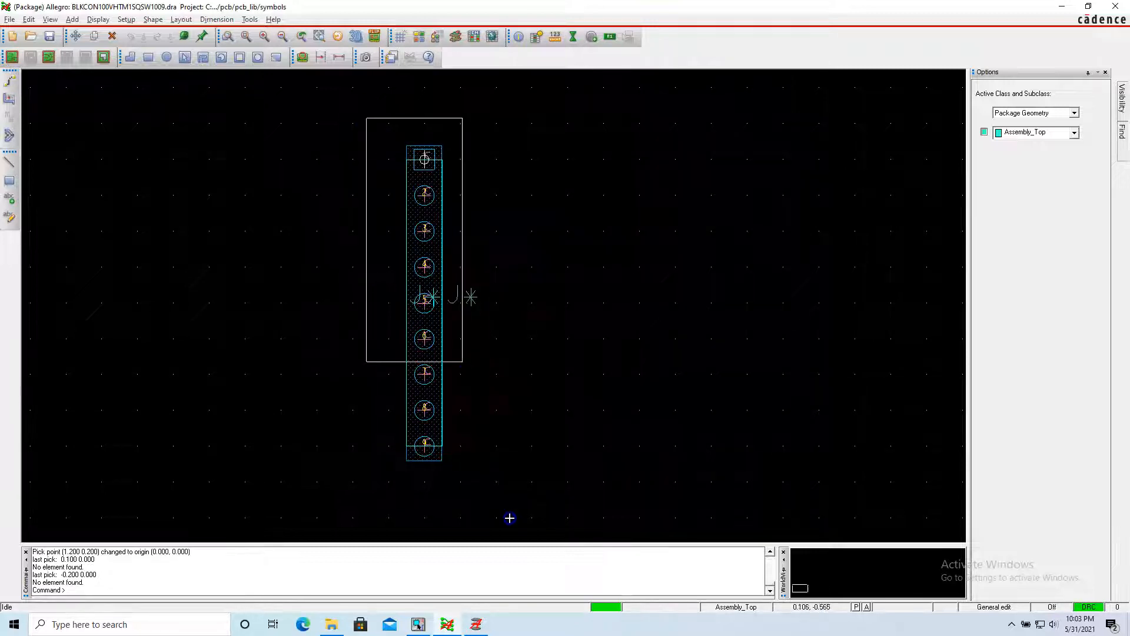
pyautogui.rightClick(443, 330)
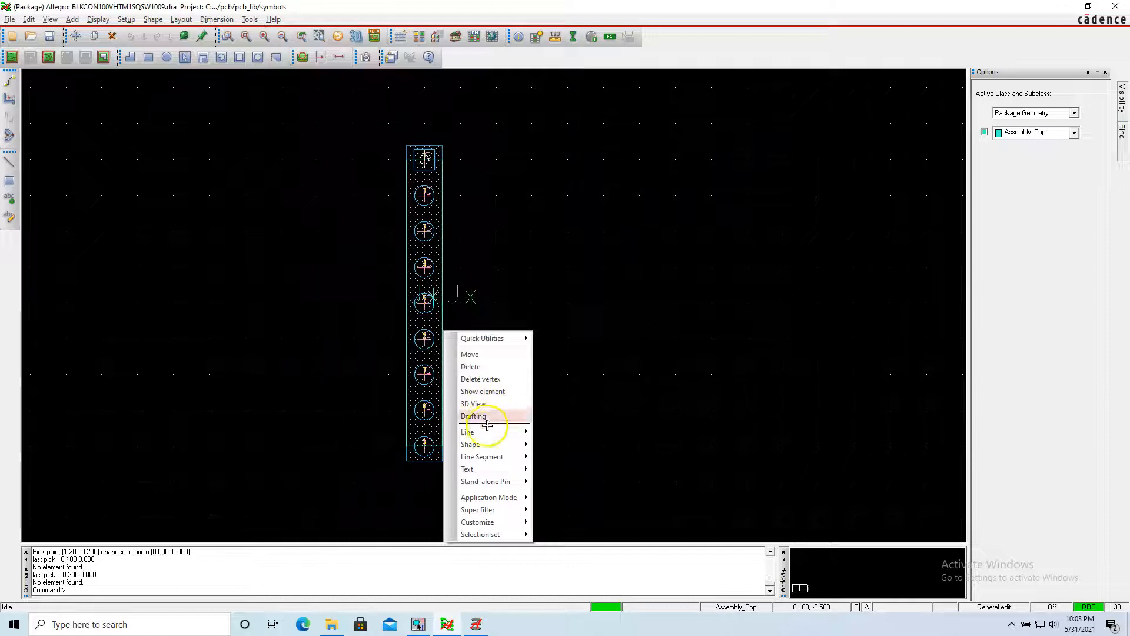
pyautogui.moveTo(487, 432)
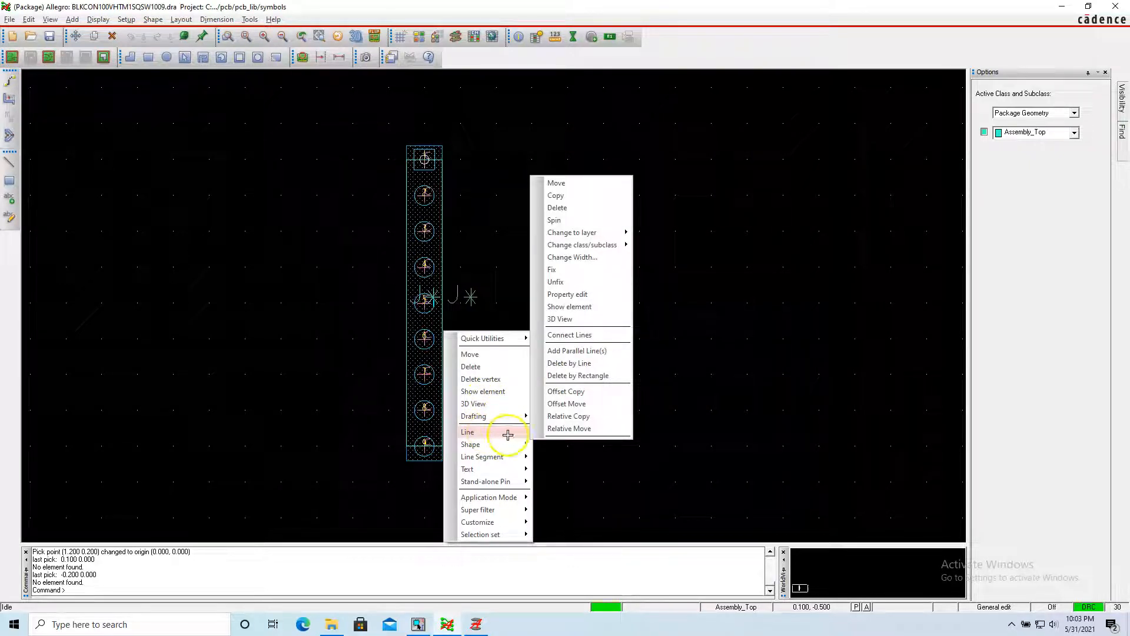
pyautogui.click(585, 257)
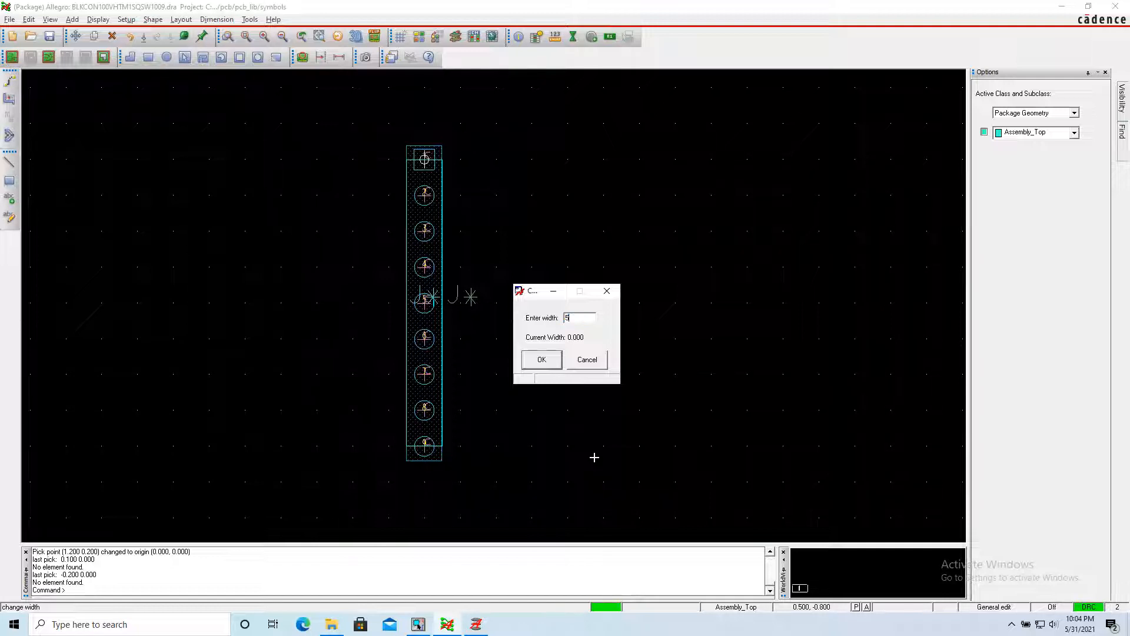
pyautogui.press('Return')
# Check the user units and drawing extents in the design parameters, leaving them unmodified.
pyautogui.scroll(3, 424, 169)
pyautogui.click(497, 162)
pyautogui.scroll(-2, 497, 162)
pyautogui.click(98, 19)
pyautogui.click(135, 32)
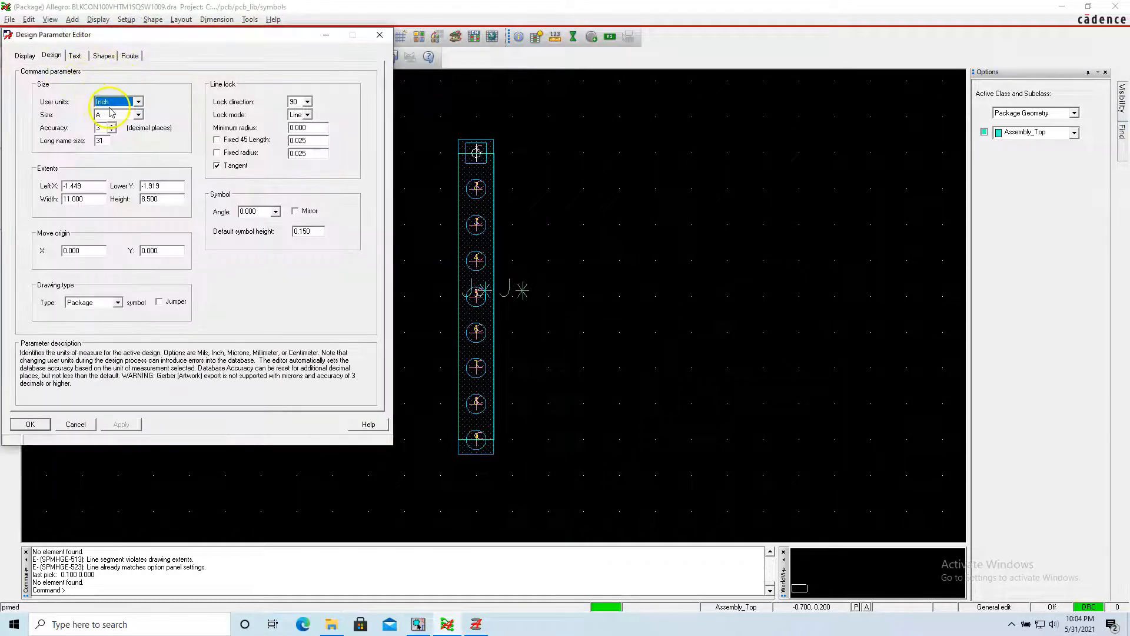
pyautogui.click(75, 424)
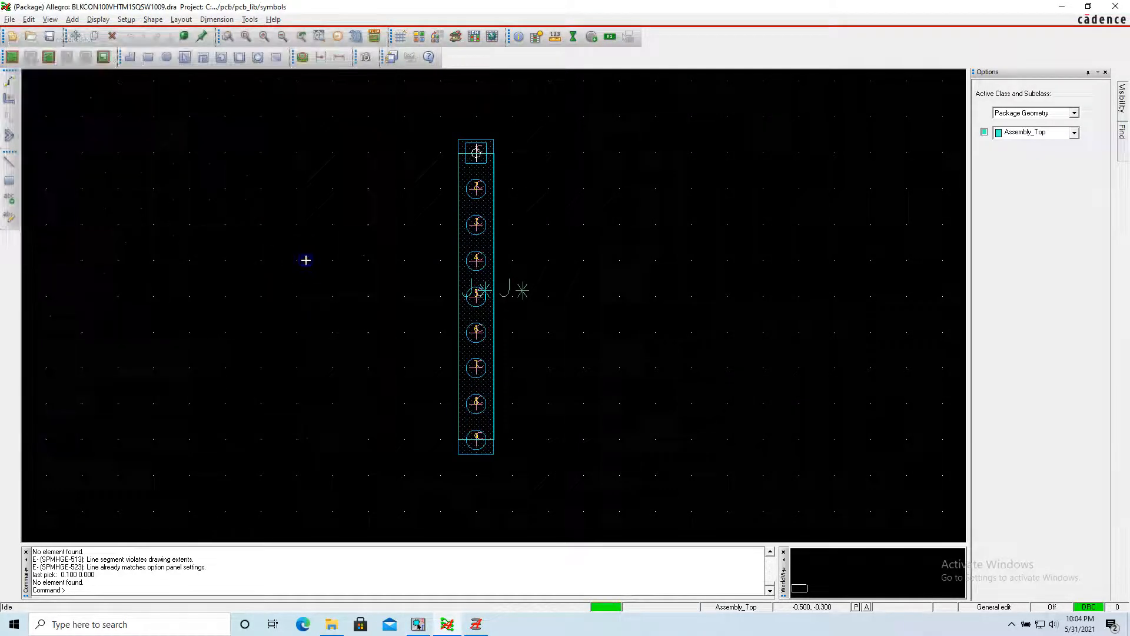
# Select the whole footprint and set the width of its lines to 0.005 inch.
pyautogui.click(304, 258)
pyautogui.moveTo(409, 111); pyautogui.dragTo(572, 531)
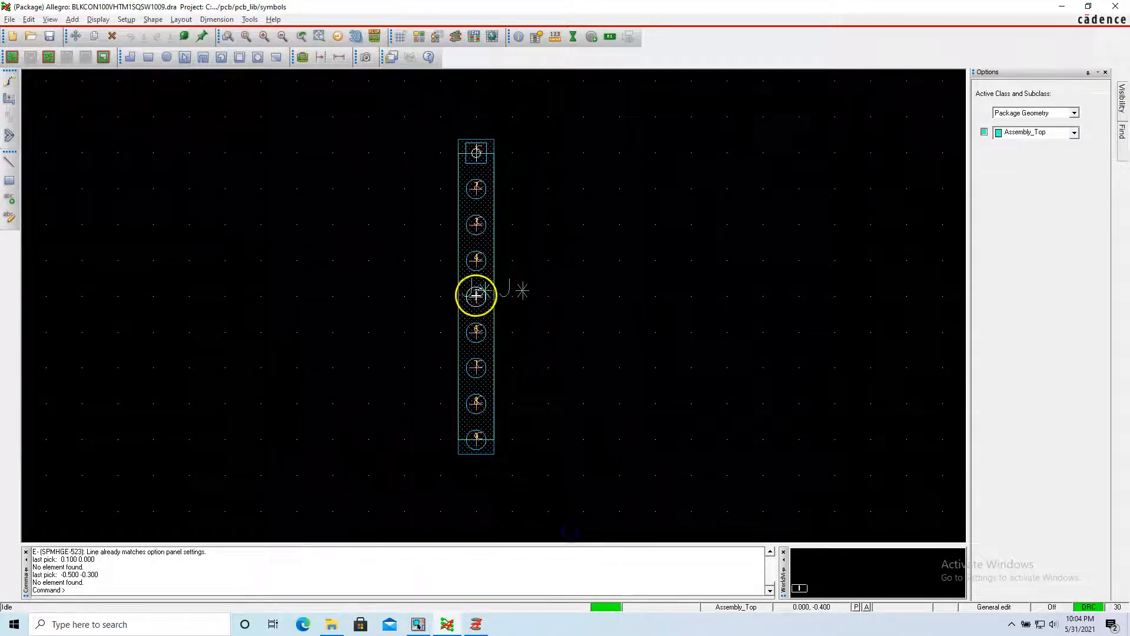
pyautogui.rightClick(493, 273)
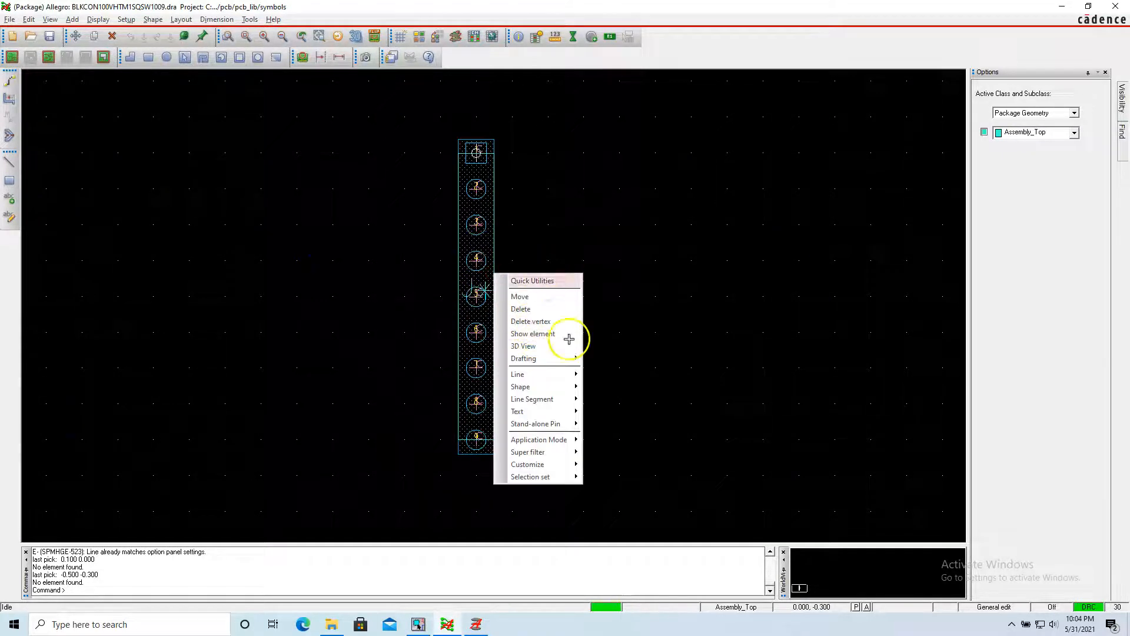
pyautogui.moveTo(563, 373)
pyautogui.click(622, 449)
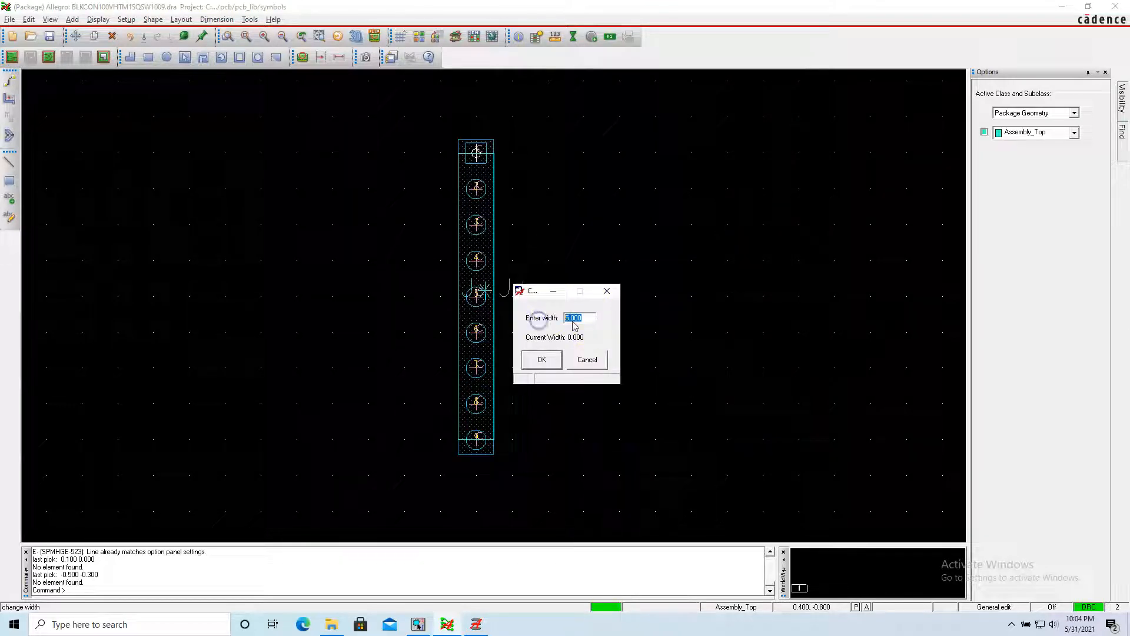
pyautogui.press('Return')
pyautogui.click(534, 201)
pyautogui.scroll(-2, 486, 149)
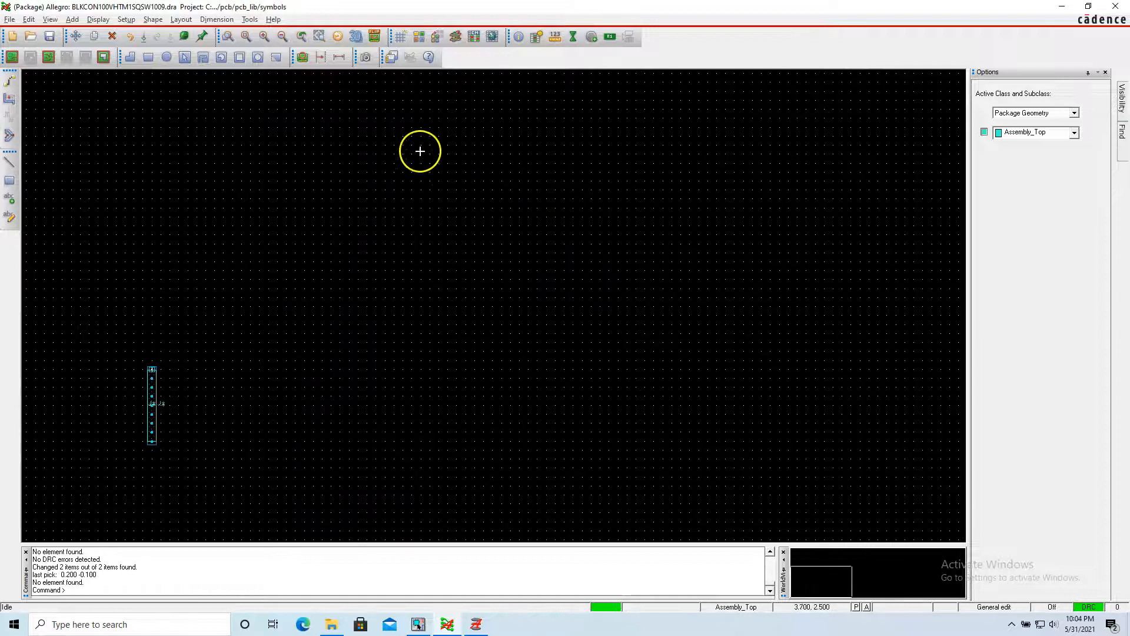
pyautogui.scroll(4, 189, 320)
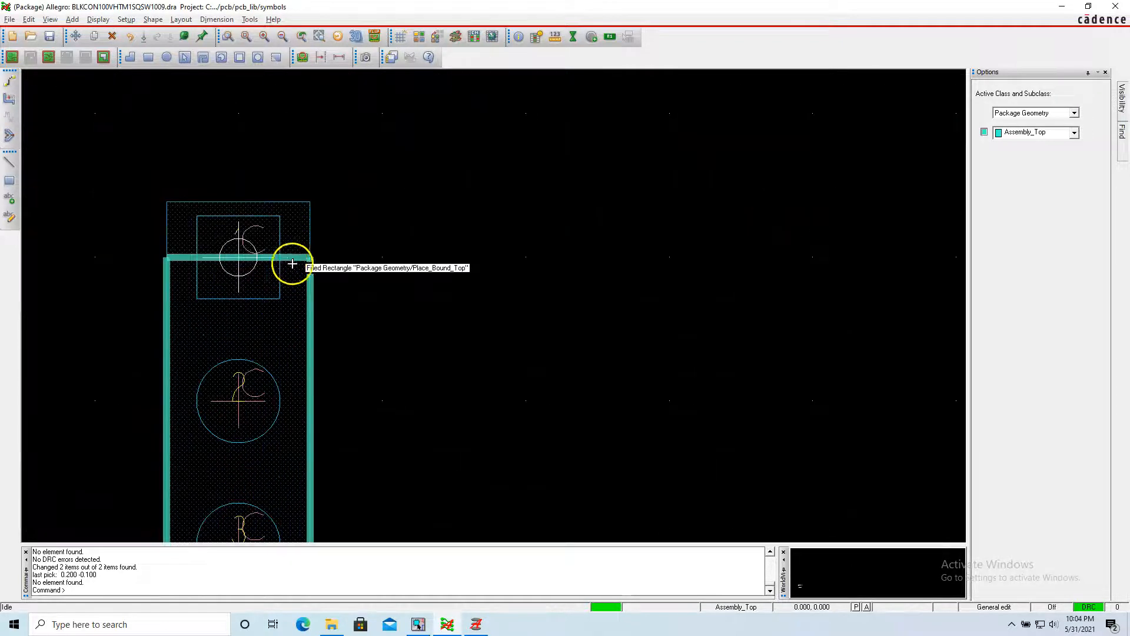
pyautogui.scroll(-2, 303, 259)
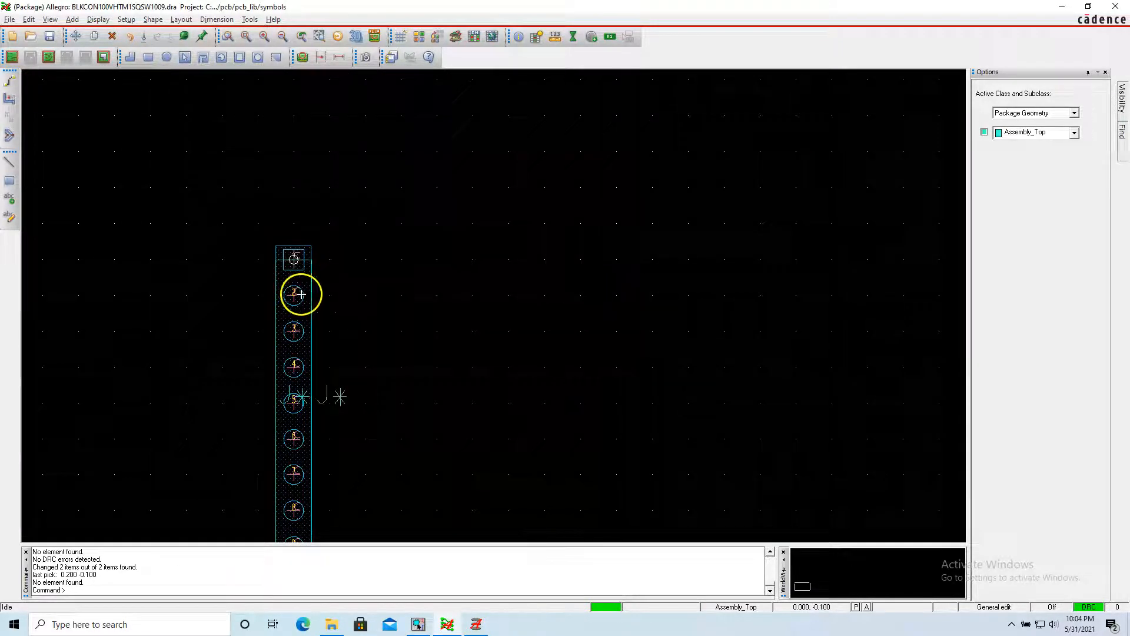
pyautogui.scroll(-1, 282, 318)
pyautogui.scroll(2, 275, 306)
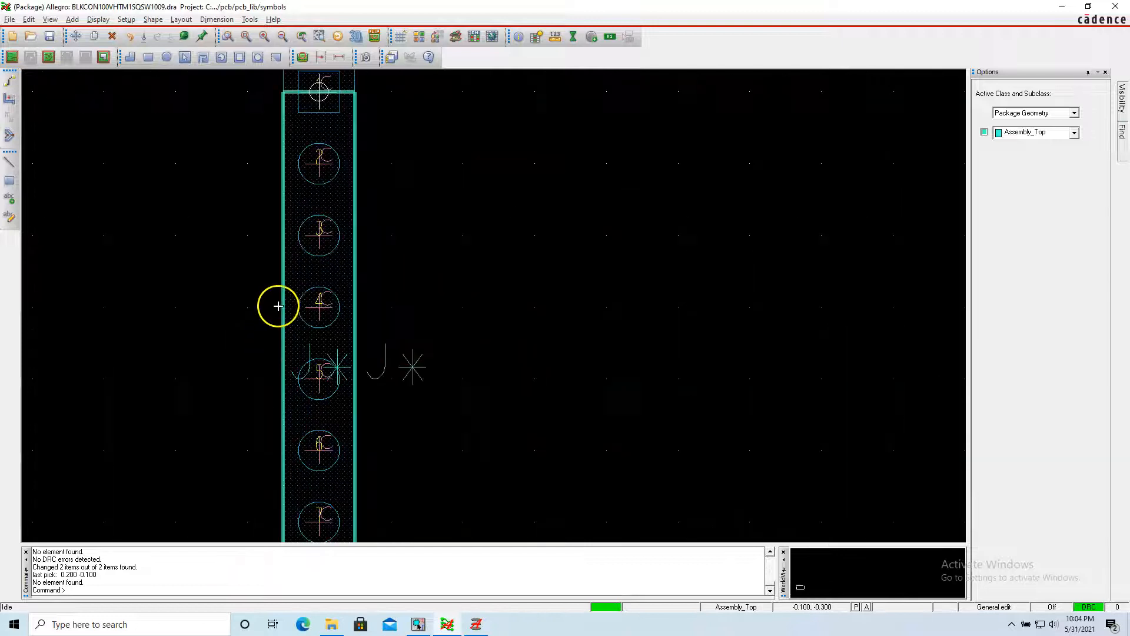
pyautogui.click(283, 277)
pyautogui.click(298, 283)
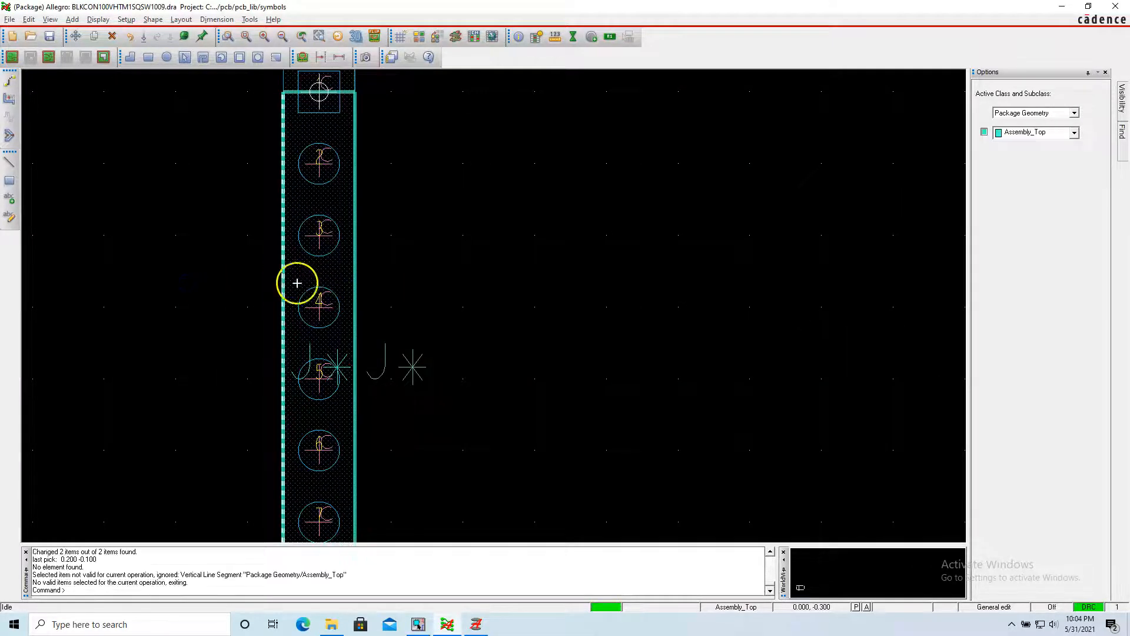
pyautogui.rightClick(284, 281)
pyautogui.click(316, 305)
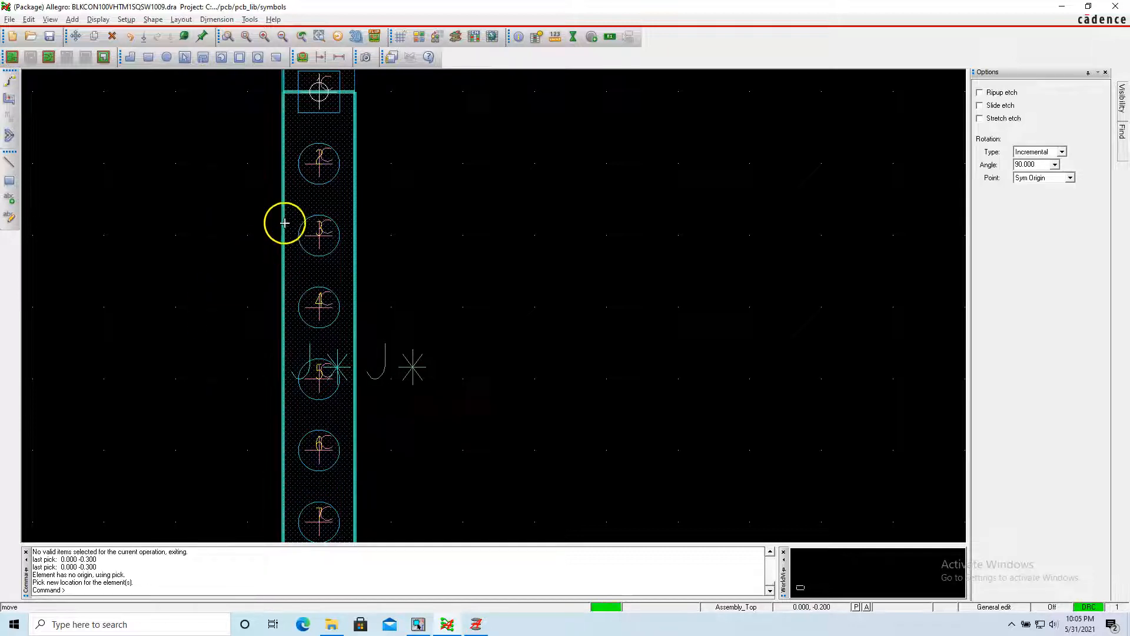
pyautogui.rightClick(246, 175)
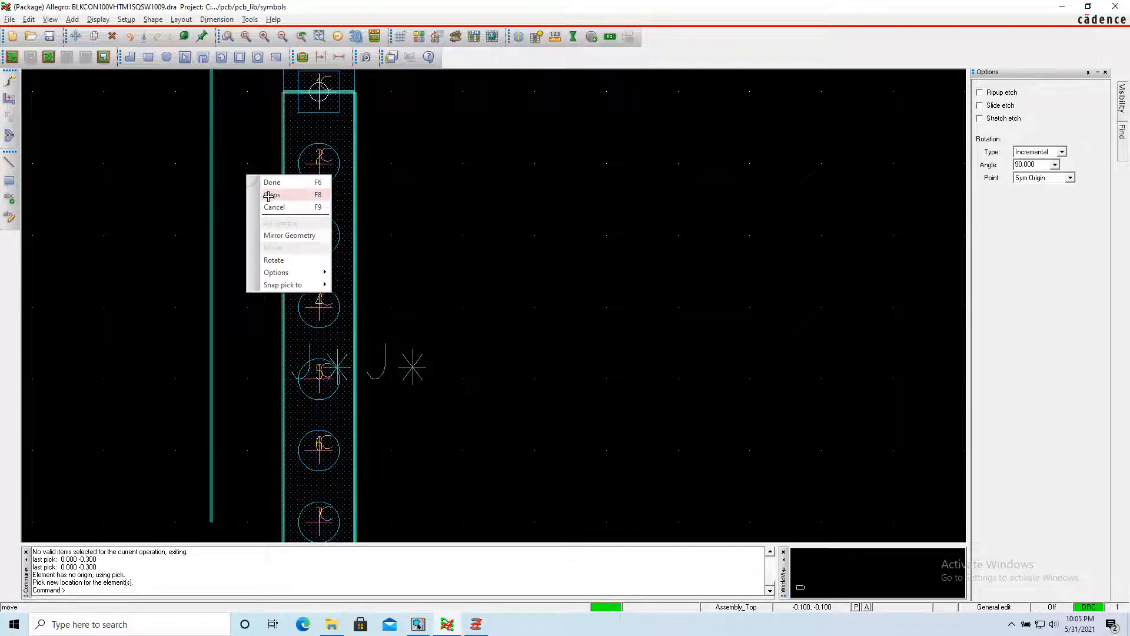
pyautogui.click(268, 196)
pyautogui.click(230, 209)
pyautogui.scroll(-1, 230, 210)
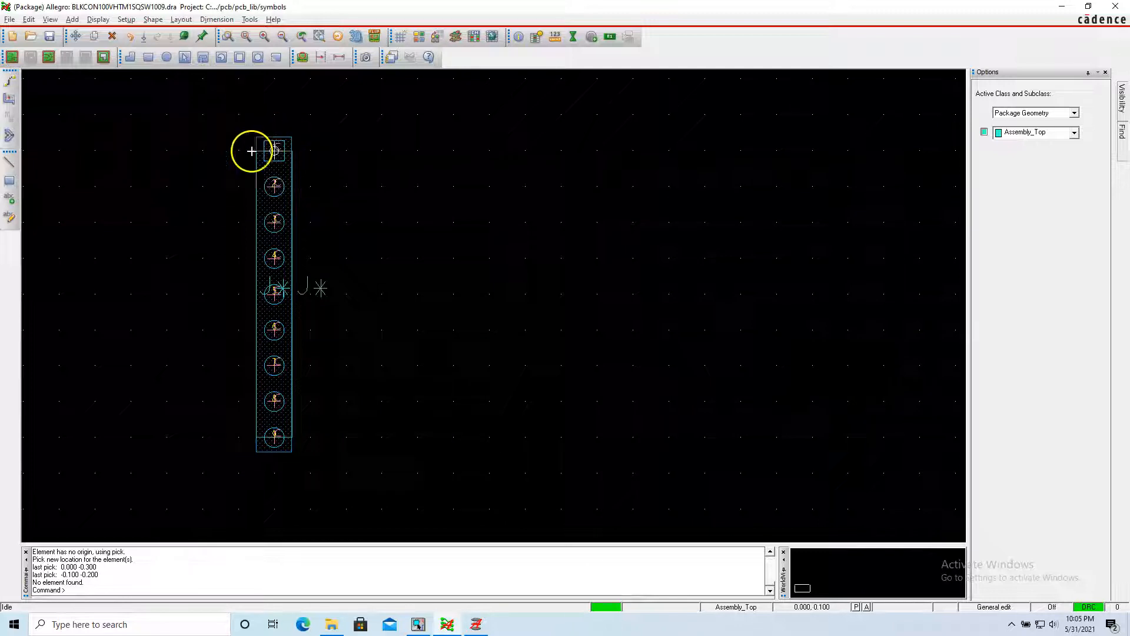
pyautogui.click(375, 200)
pyautogui.scroll(1, 232, 165)
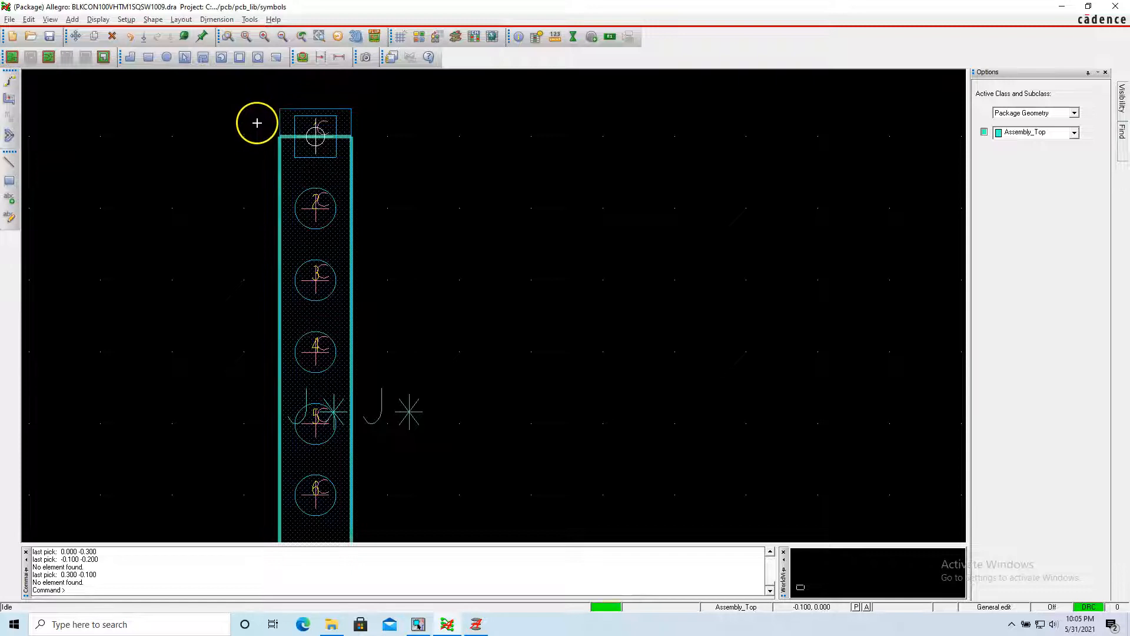
pyautogui.click(73, 19)
pyautogui.click(82, 30)
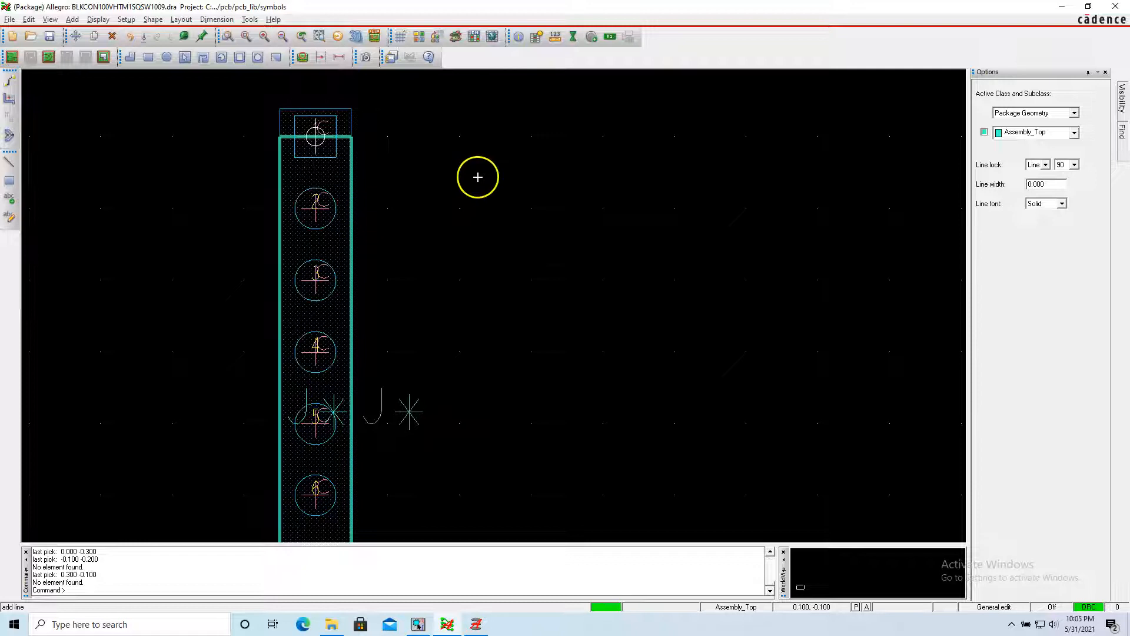
pyautogui.rightClick(504, 170)
pyautogui.click(532, 202)
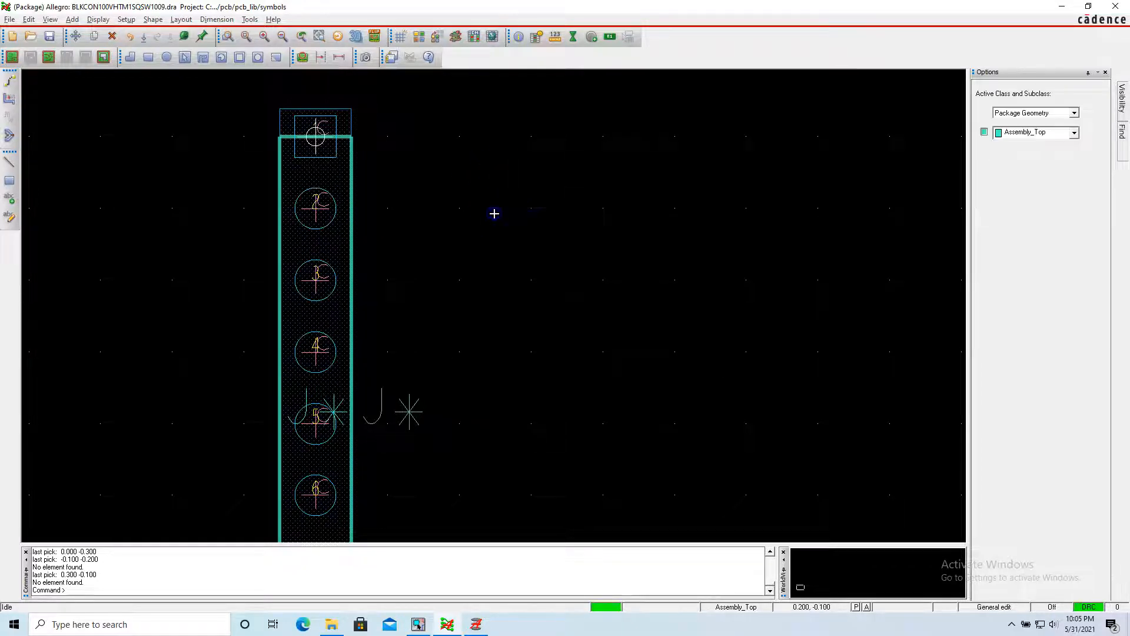
pyautogui.scroll(-1, 438, 226)
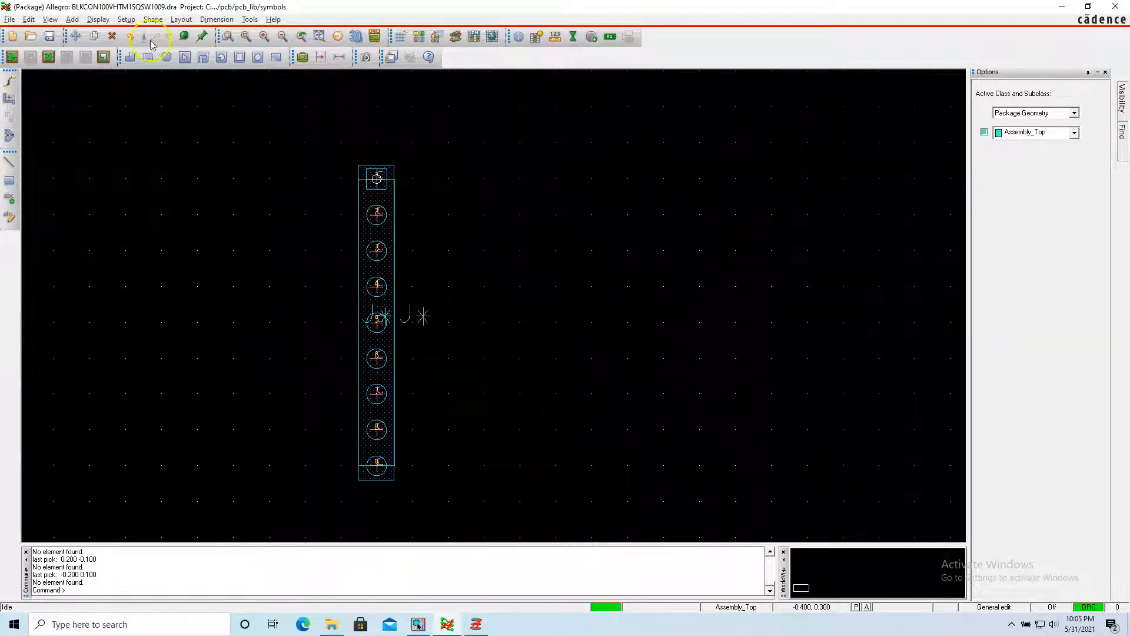
# Change the photo widths of the text blocks in the text size setup of the design parameters and apply them.
pyautogui.click(126, 19)
pyautogui.click(147, 31)
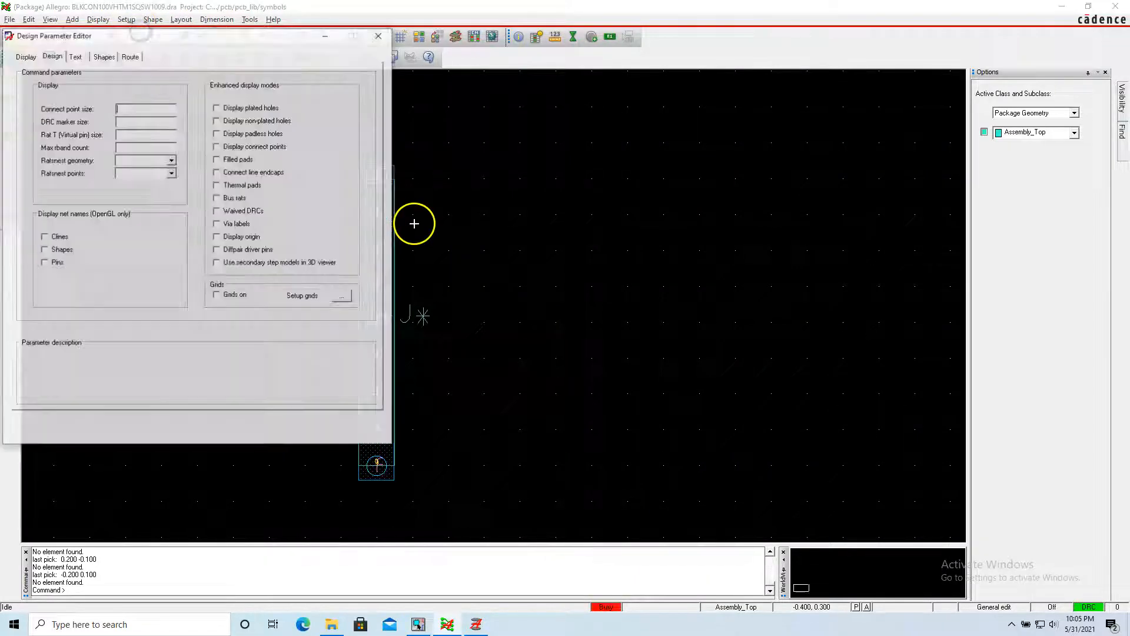
pyautogui.click(83, 56)
pyautogui.click(132, 159)
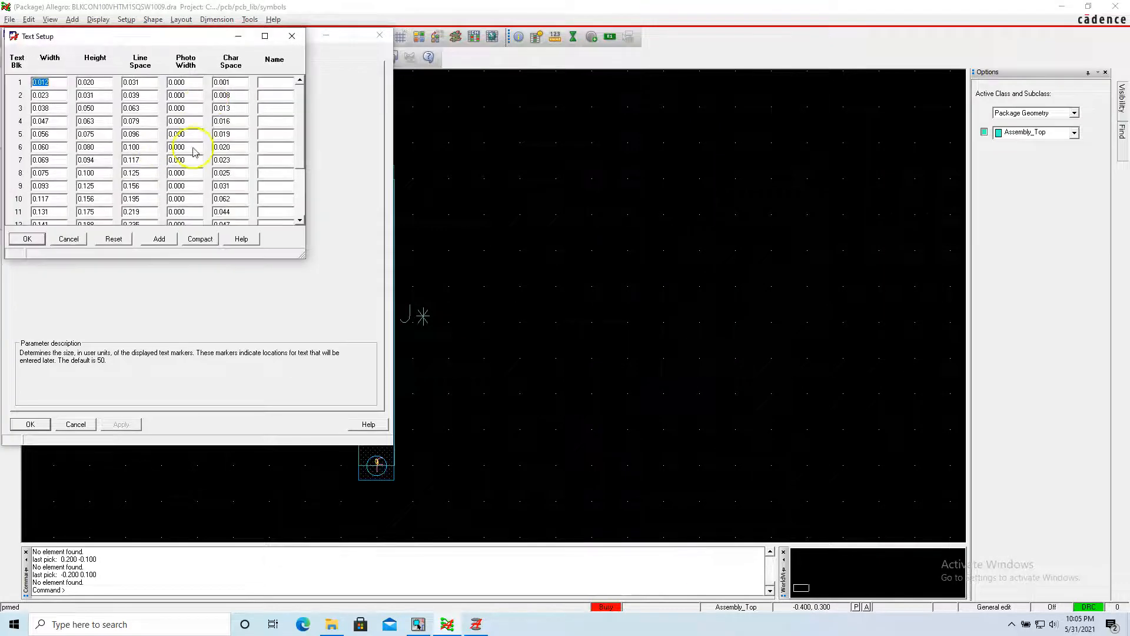
pyautogui.click(184, 82)
pyautogui.click(186, 95)
pyautogui.click(43, 239)
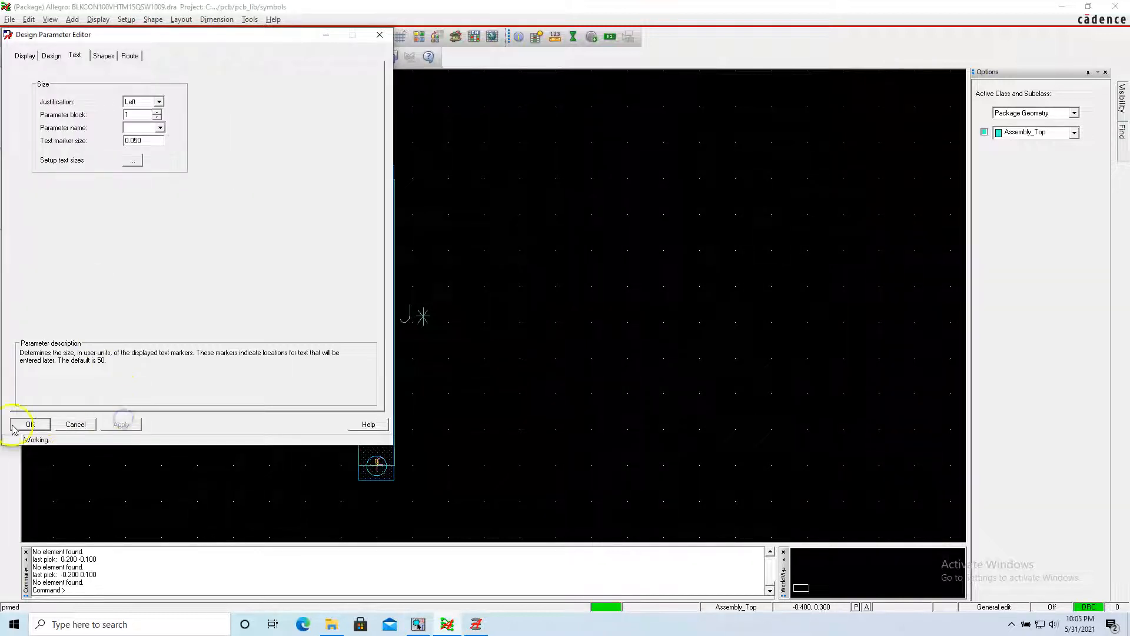
pyautogui.click(30, 423)
pyautogui.click(206, 375)
# Examine the line width of the assembly outline and the stroke thickness of the pin numbers and reference designators.
pyautogui.scroll(-1, 382, 306)
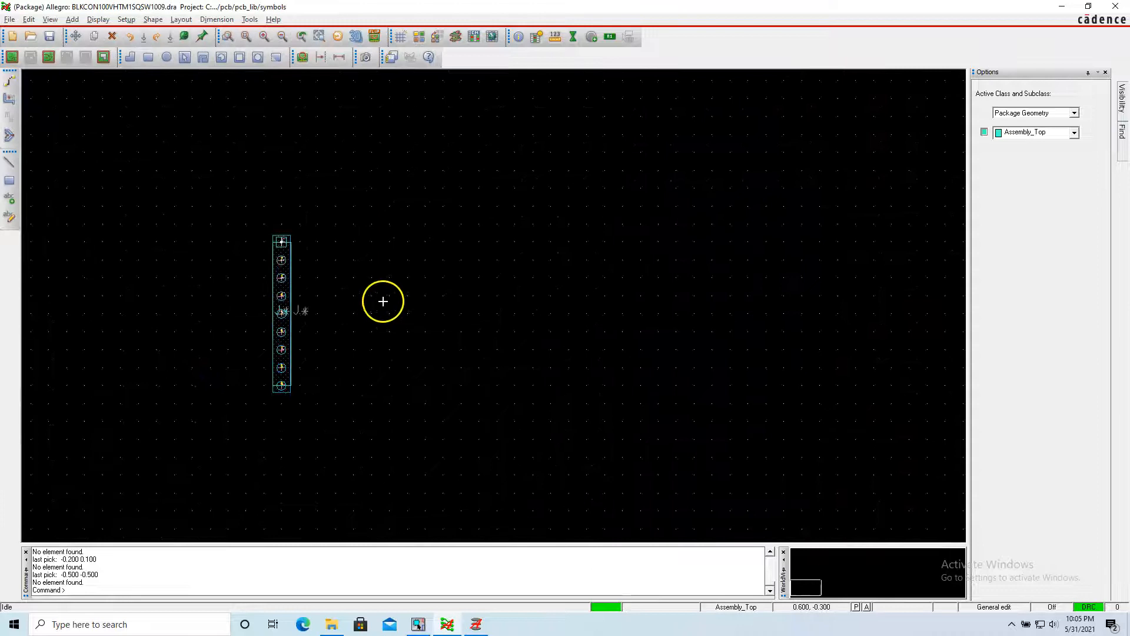
pyautogui.scroll(2, 283, 308)
pyautogui.scroll(-1, 212, 289)
pyautogui.scroll(1, 213, 289)
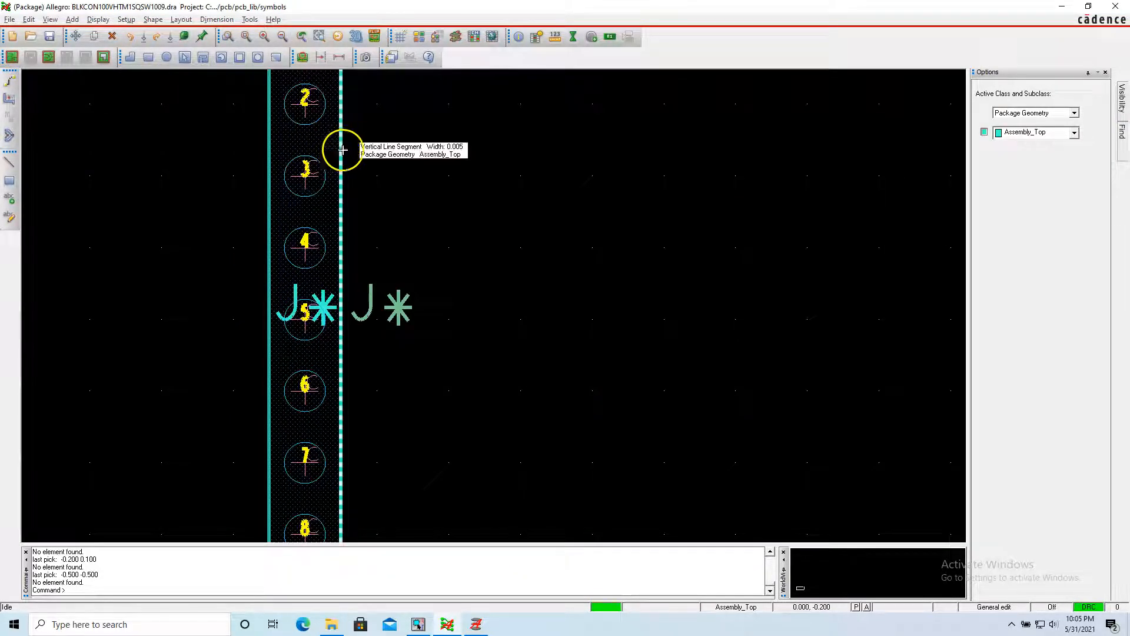
pyautogui.click(375, 144)
pyautogui.scroll(1, 375, 145)
pyautogui.scroll(-1, 375, 144)
pyautogui.scroll(-1, 374, 144)
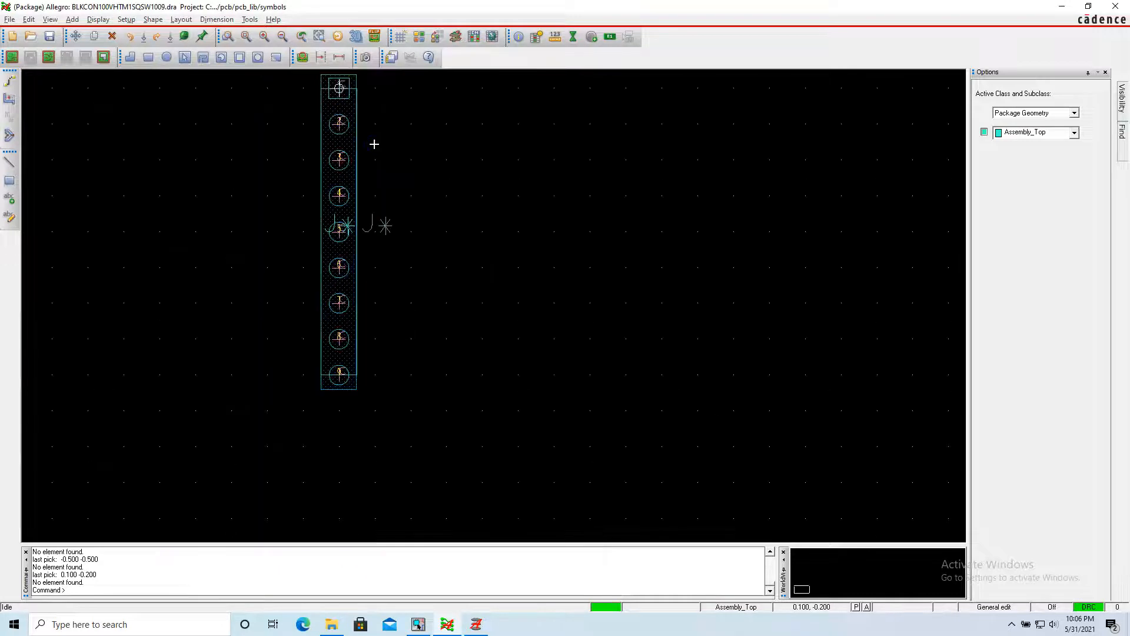
pyautogui.scroll(-1, 243, 135)
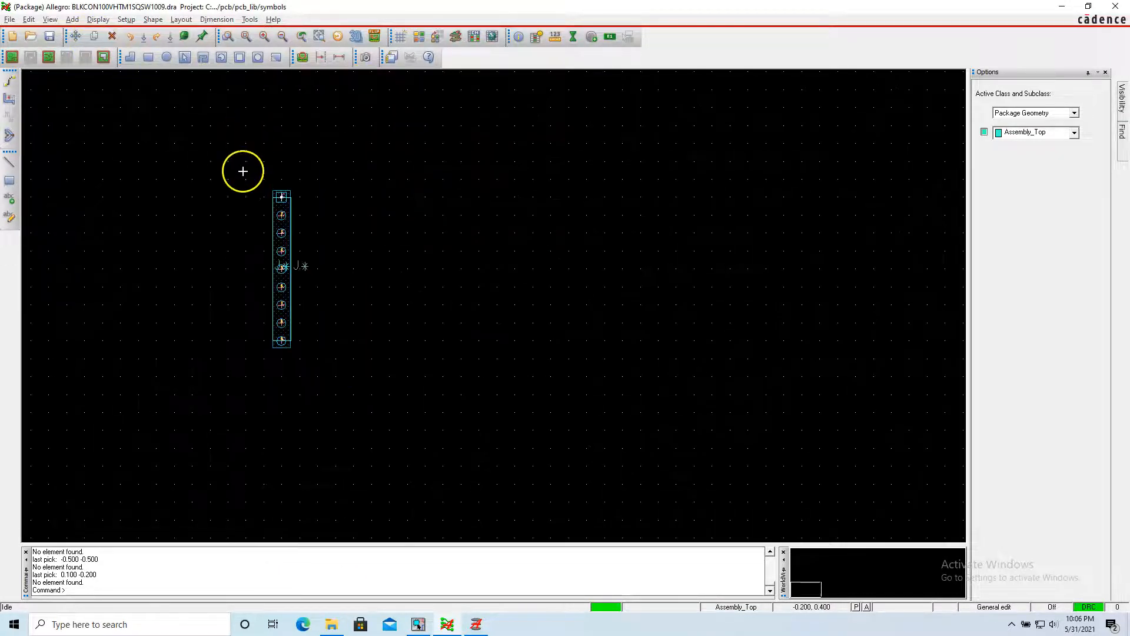
# Set the non-etch grid spacing to 0.010 inch in both x and y.
pyautogui.scroll(1, 251, 191)
pyautogui.click(377, 149)
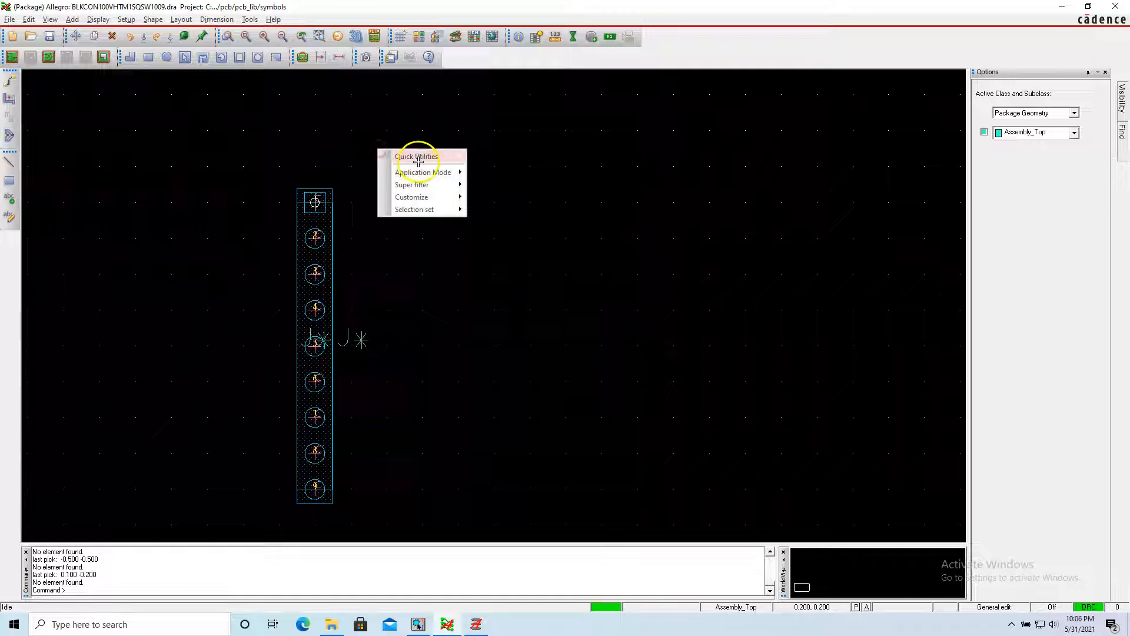
pyautogui.moveTo(472, 152)
pyautogui.click(493, 189)
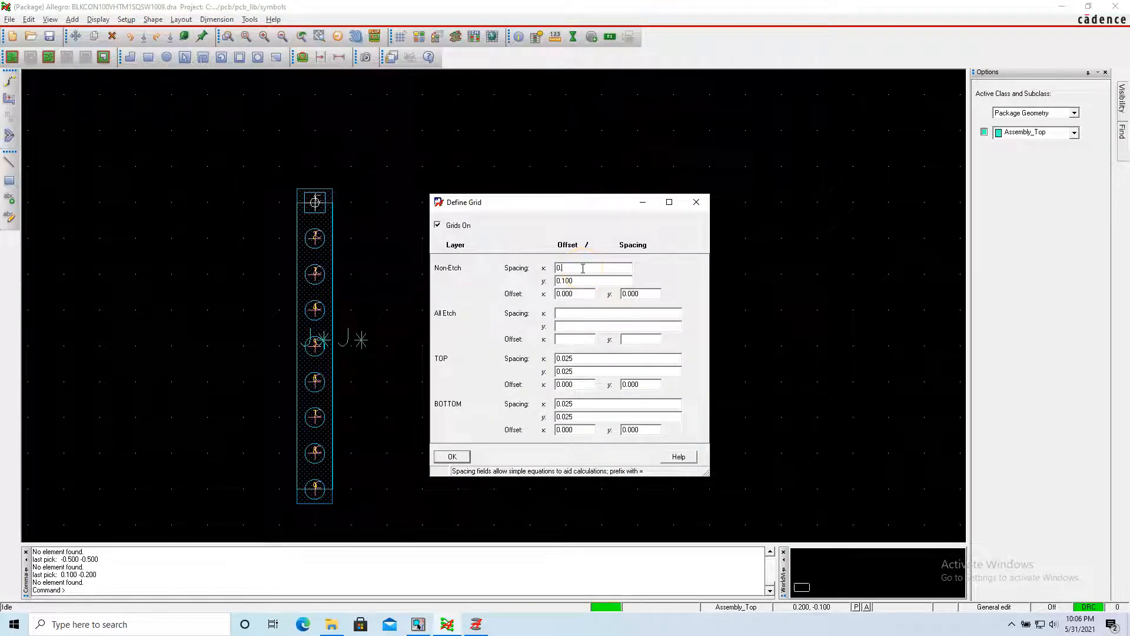
pyautogui.press('Tab')
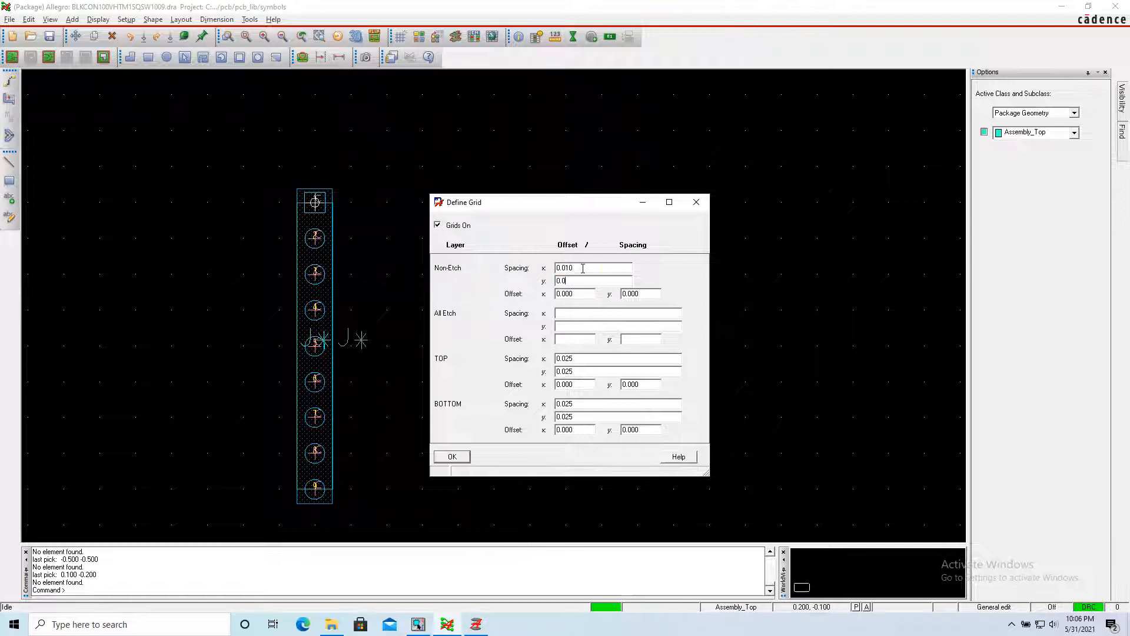
pyautogui.click(452, 458)
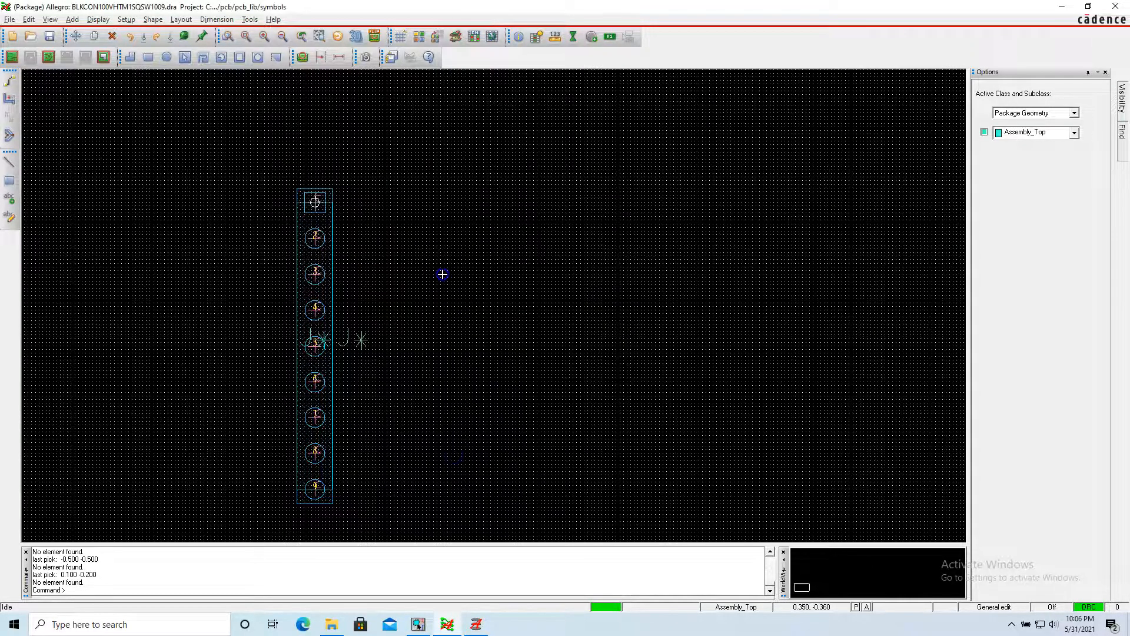
# Draw a 0.005-wide horizontal line on Package Geometry Silkscreen_Top above pin 1, from (-0.060, 0.050) to (0.060, 0.050).
pyautogui.scroll(-2, 285, 201)
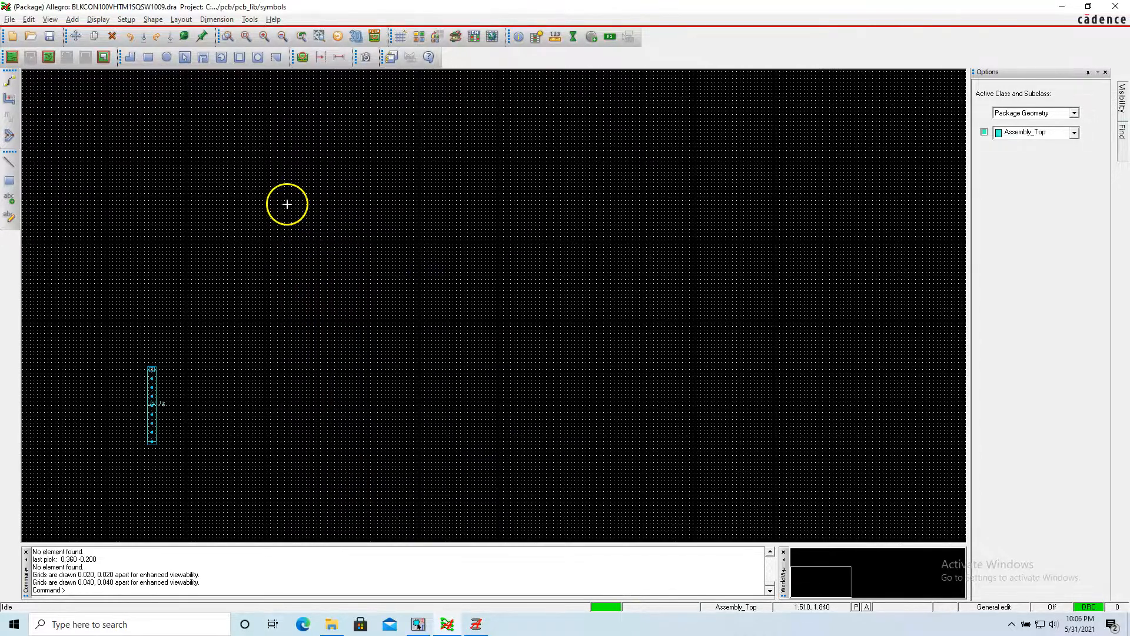
pyautogui.scroll(4, 141, 372)
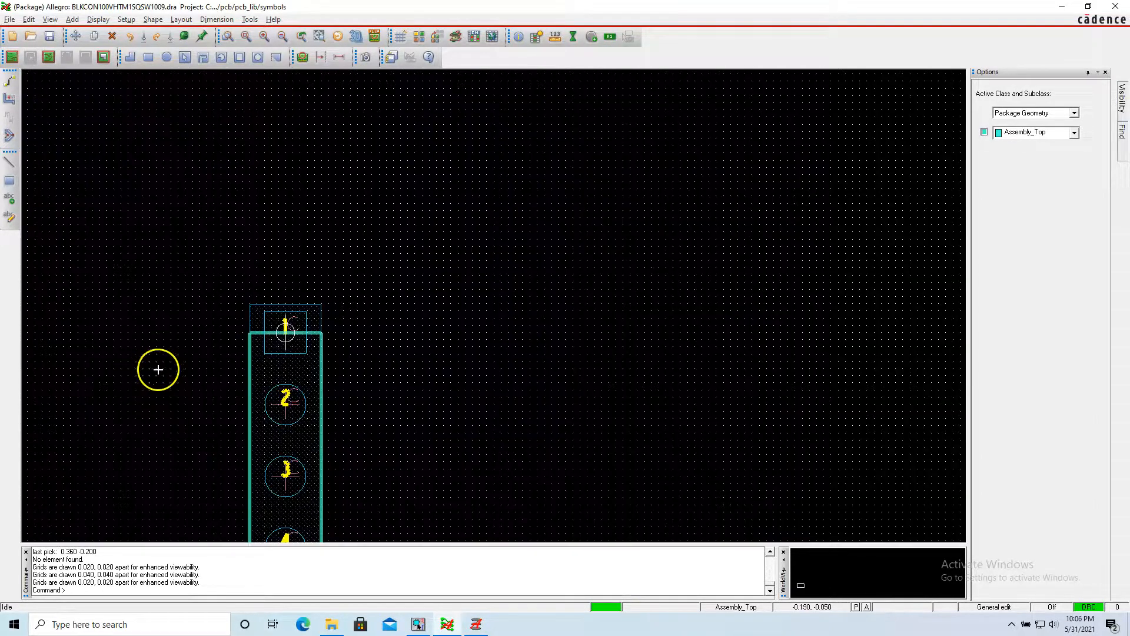
pyautogui.click(246, 212)
pyautogui.click(69, 21)
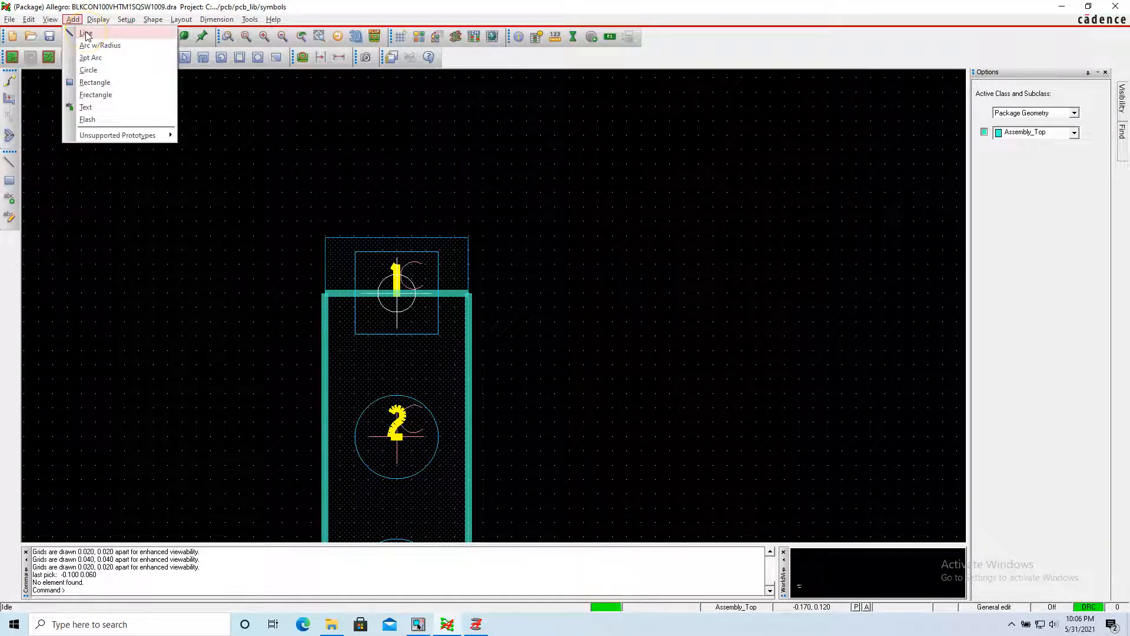
pyautogui.click(86, 33)
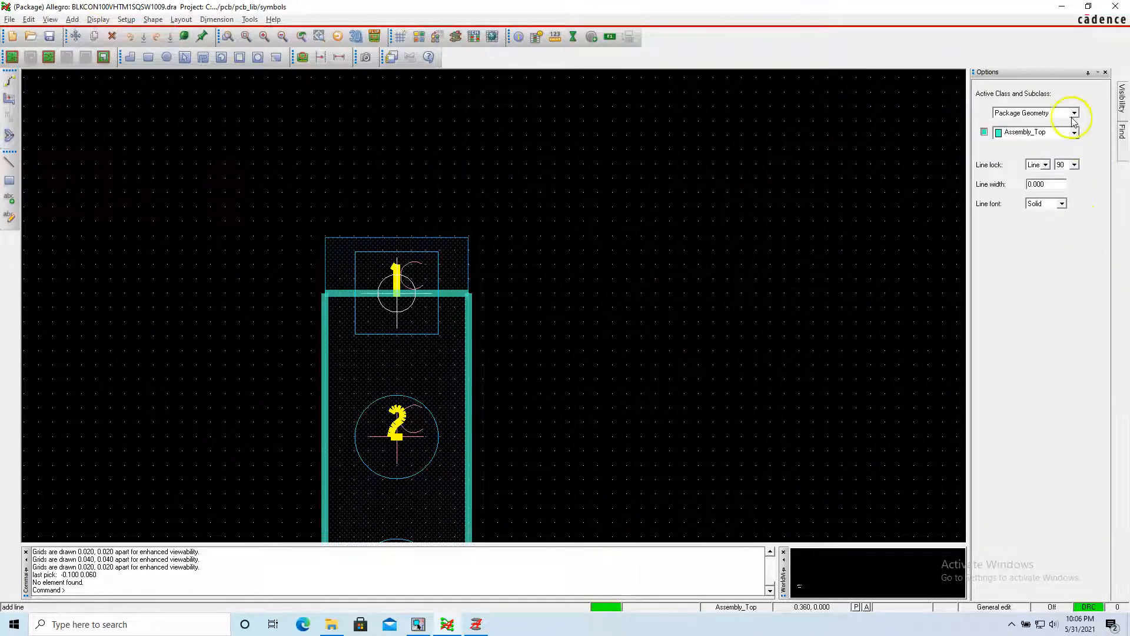
pyautogui.click(1074, 131)
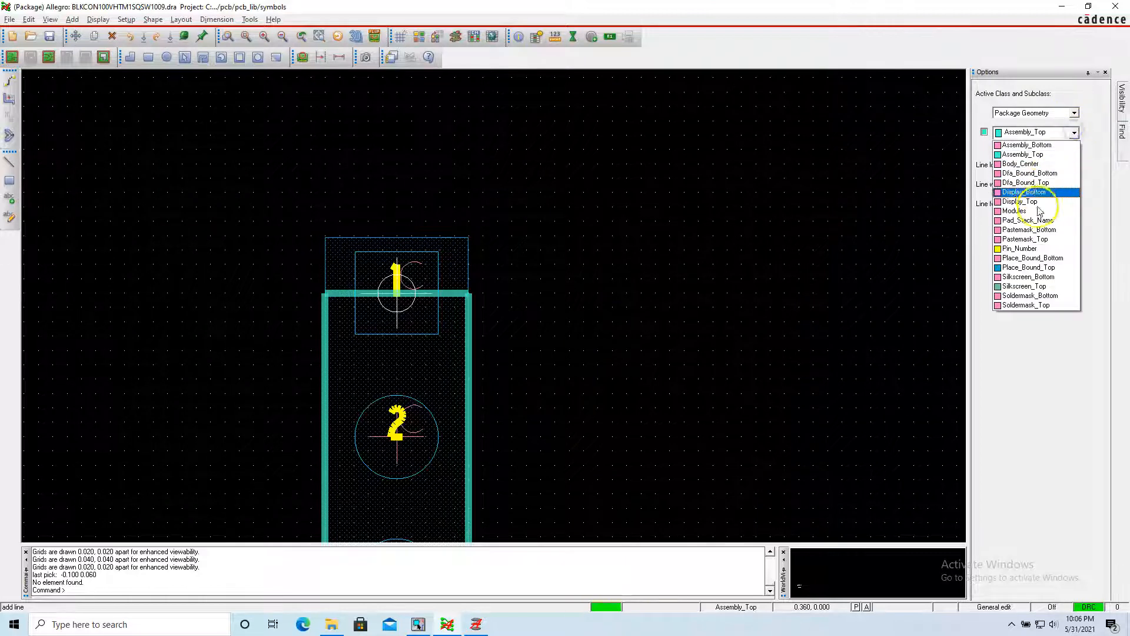
pyautogui.click(1030, 283)
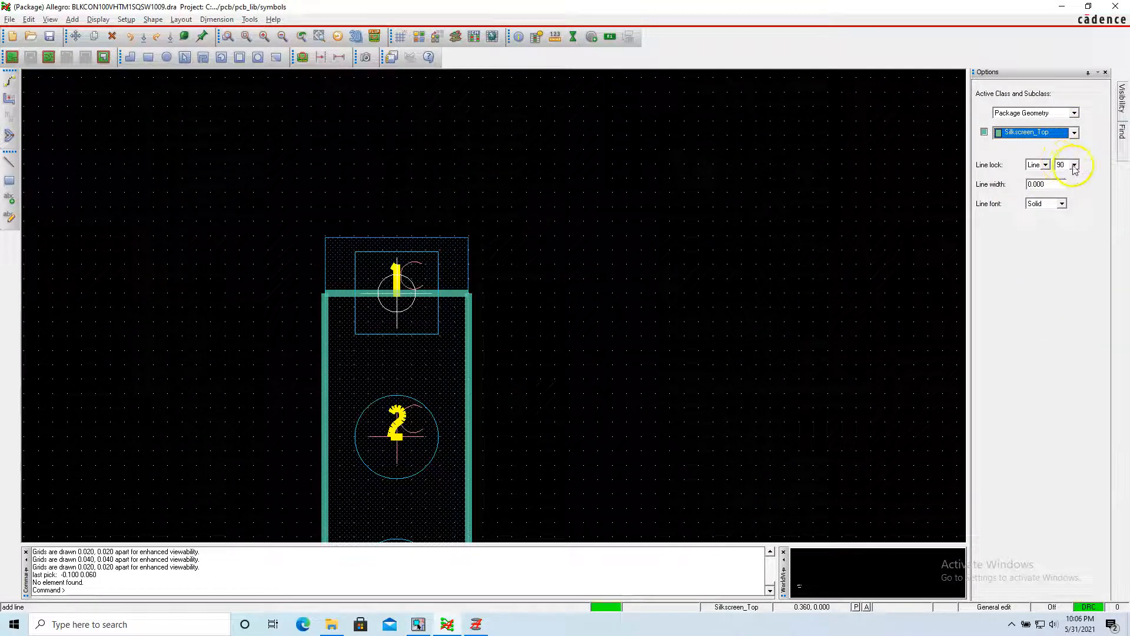
pyautogui.click(1051, 184)
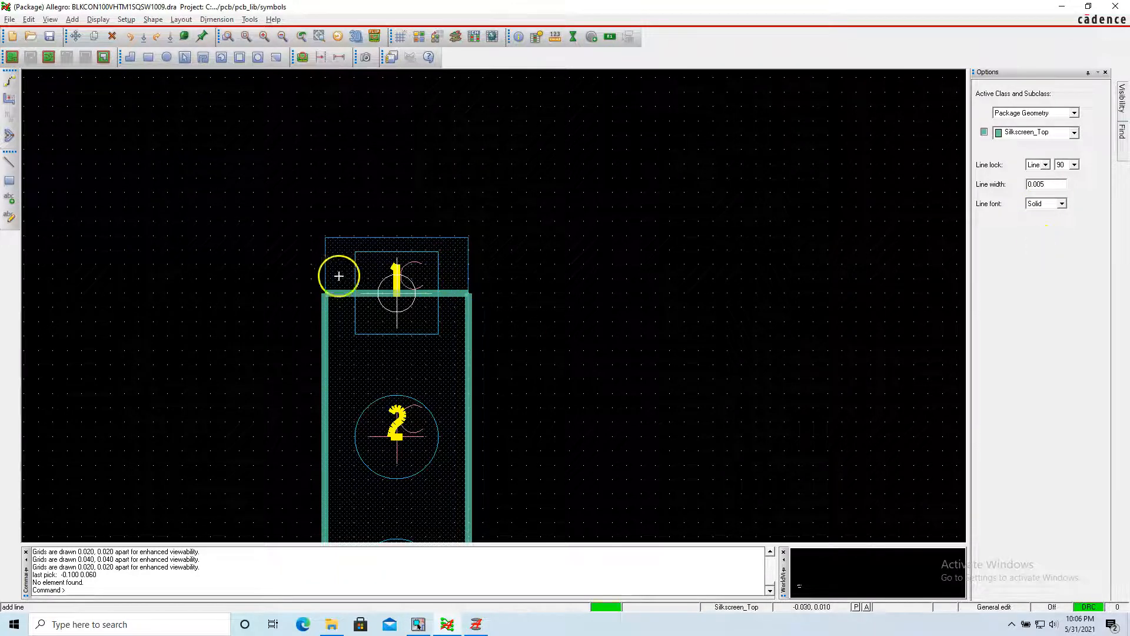
pyautogui.scroll(1, 295, 264)
pyautogui.scroll(-2, 295, 263)
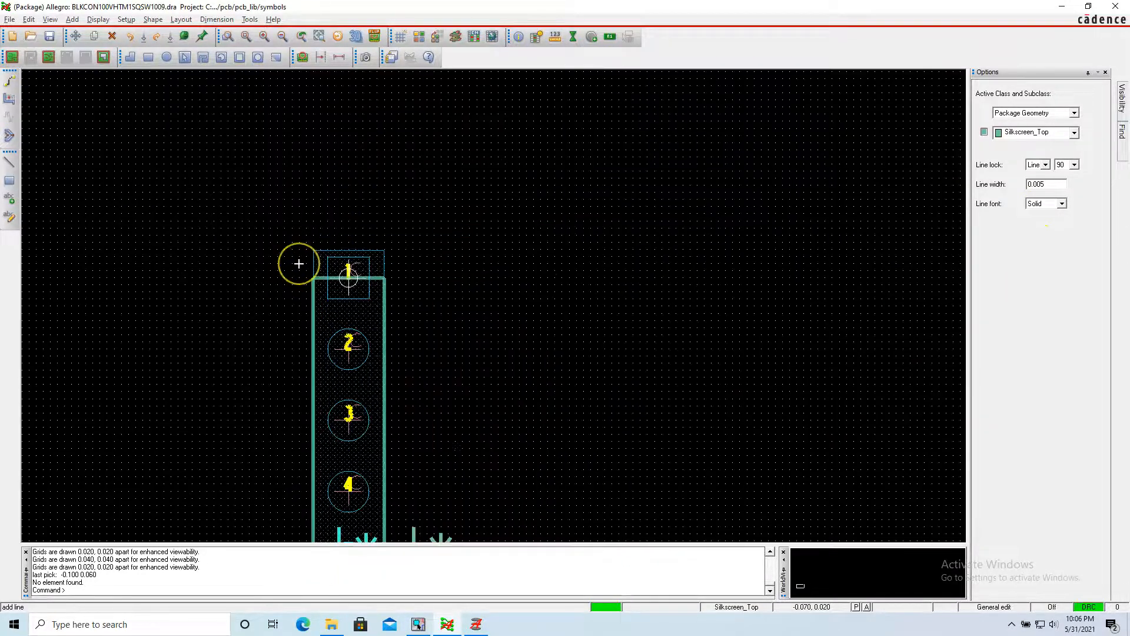
pyautogui.scroll(1, 298, 264)
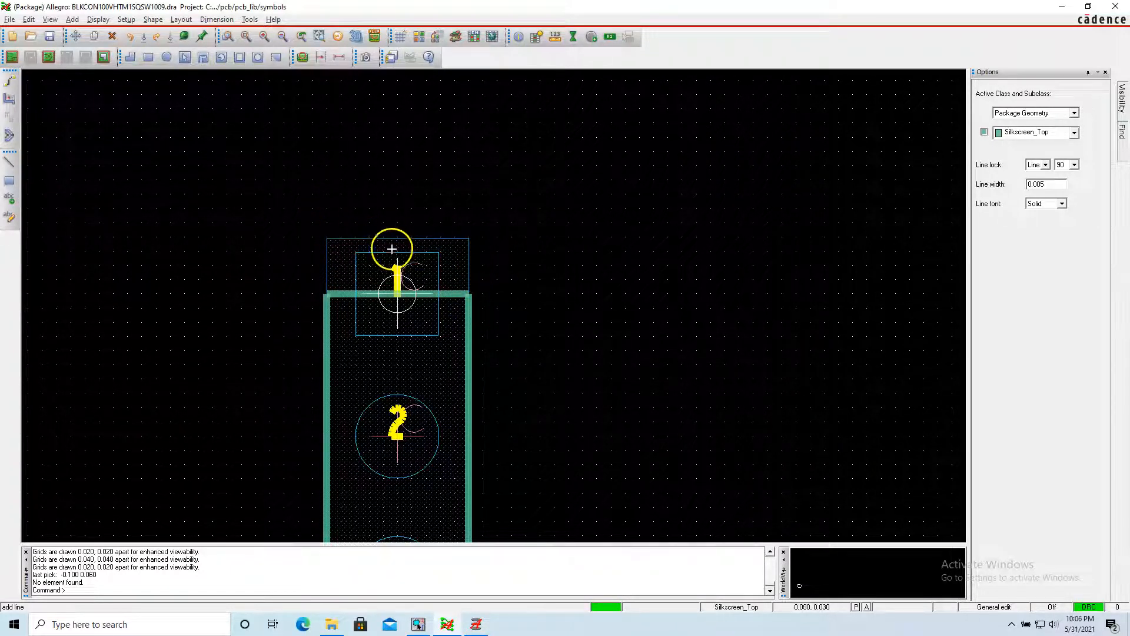
pyautogui.click(312, 222)
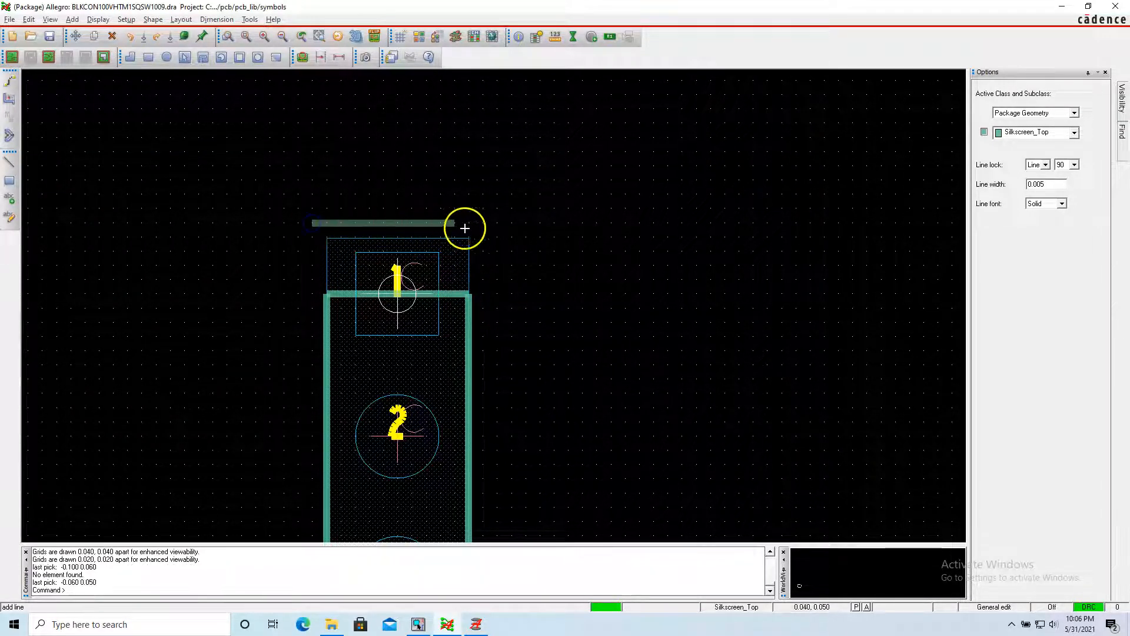
pyautogui.click(481, 222)
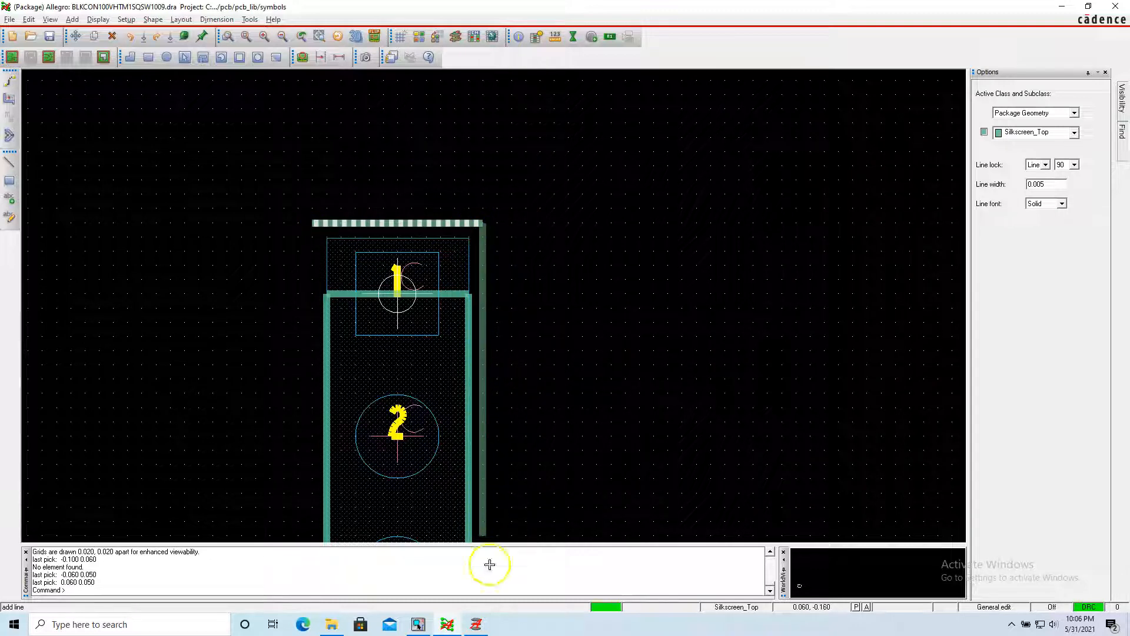
# Continue the silkscreen outline down the right side to (0.060, -0.850) and across below pin 9 to (-0.060, -0.850).
pyautogui.click(482, 408)
pyautogui.scroll(-3, 481, 412)
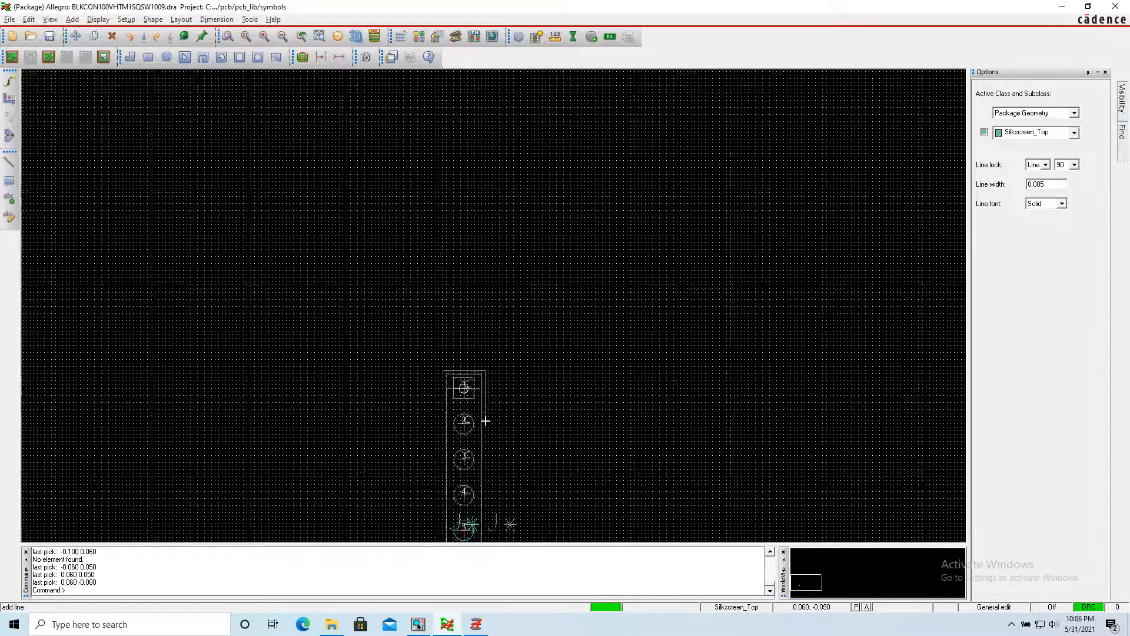
pyautogui.scroll(4, 293, 524)
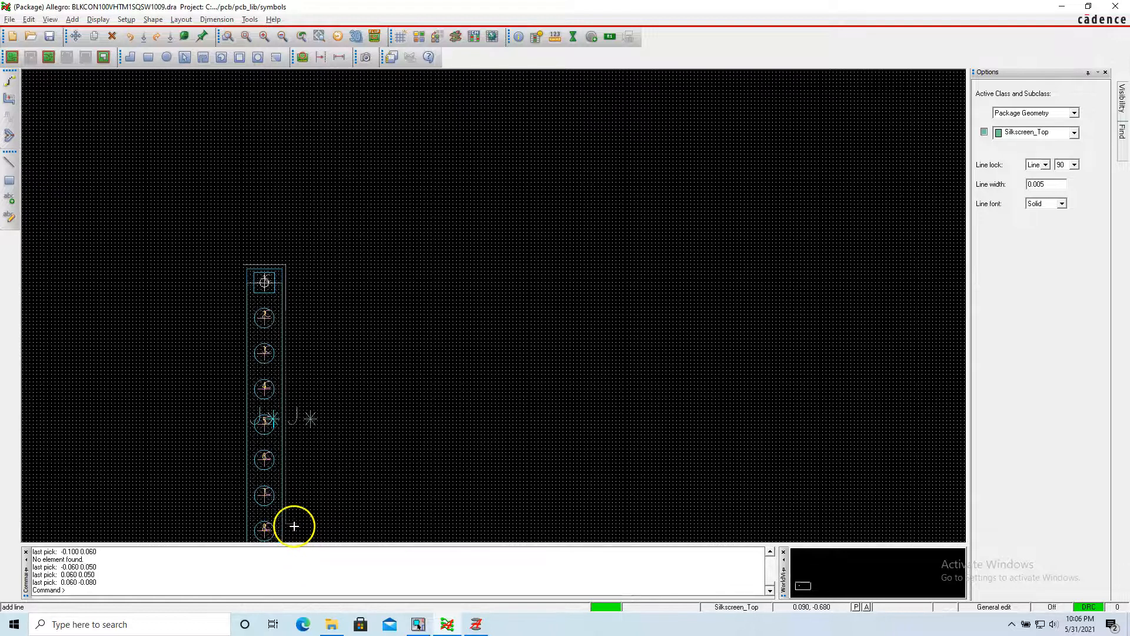
pyautogui.moveTo(285, 522); pyautogui.dragTo(278, 601, button='middle')
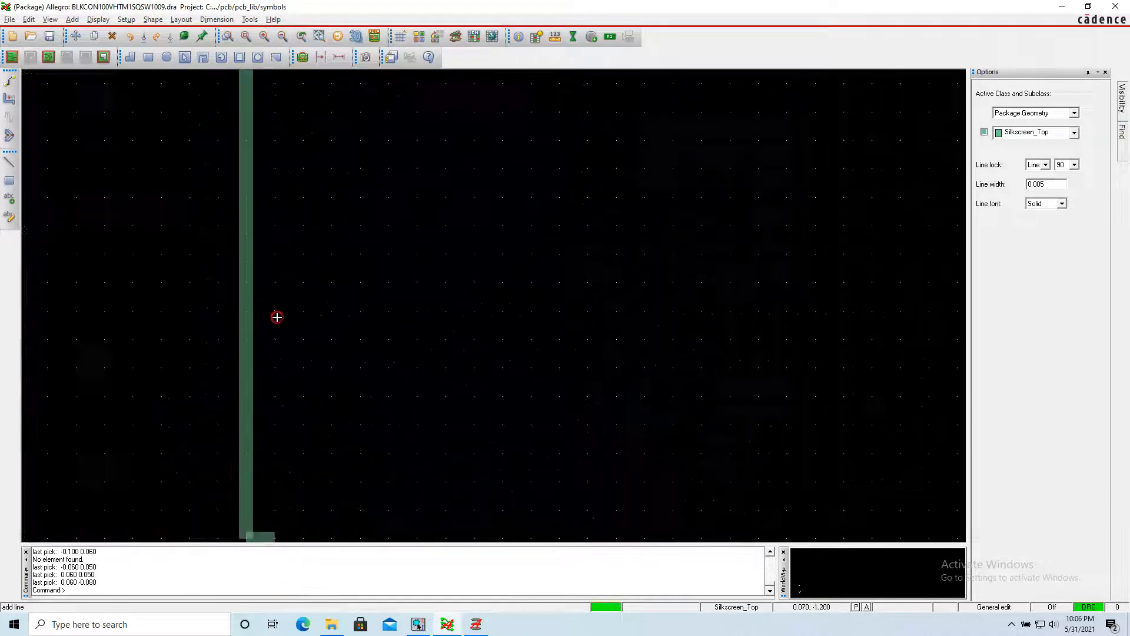
pyautogui.moveTo(230, 252); pyautogui.dragTo(247, 131, button='middle')
pyautogui.moveTo(195, 323); pyautogui.dragTo(152, 371, button='middle')
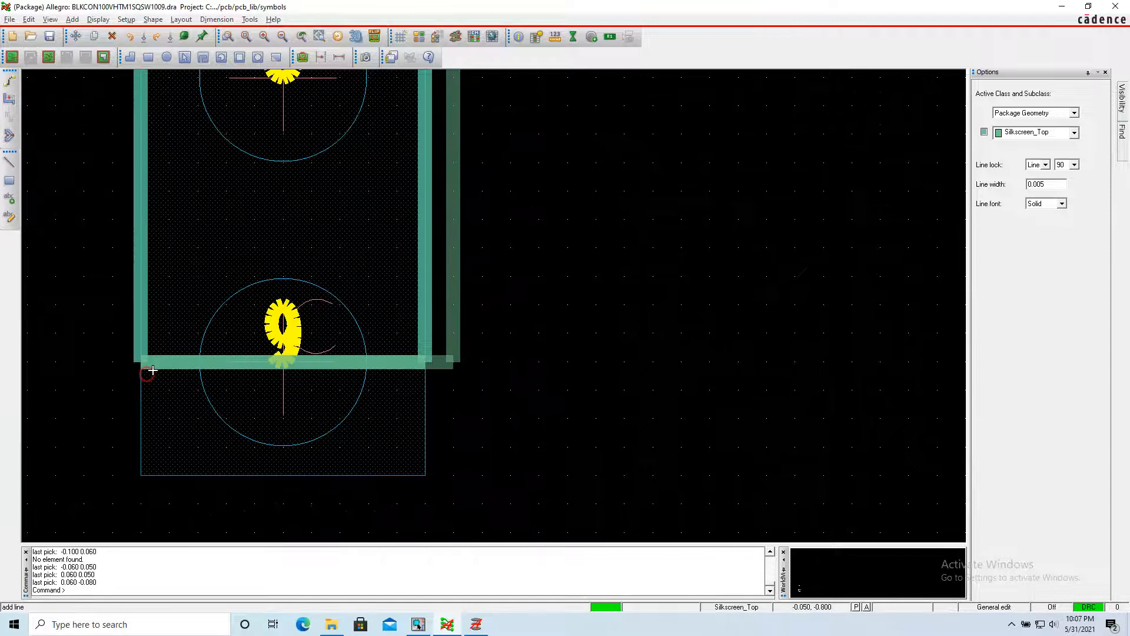
pyautogui.click(456, 503)
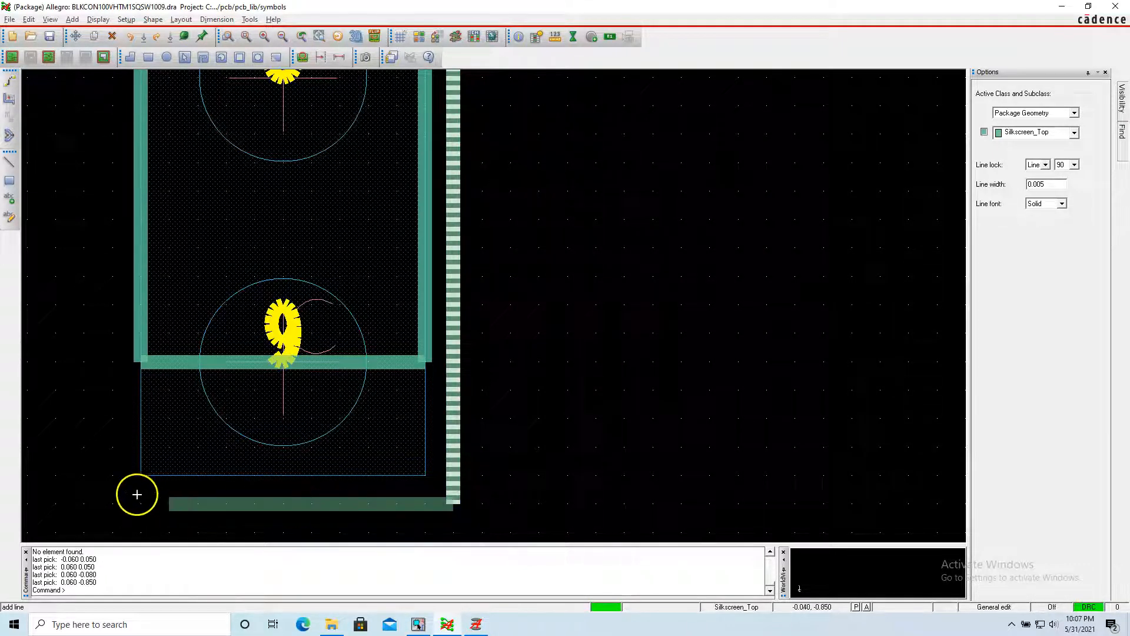
pyautogui.click(110, 499)
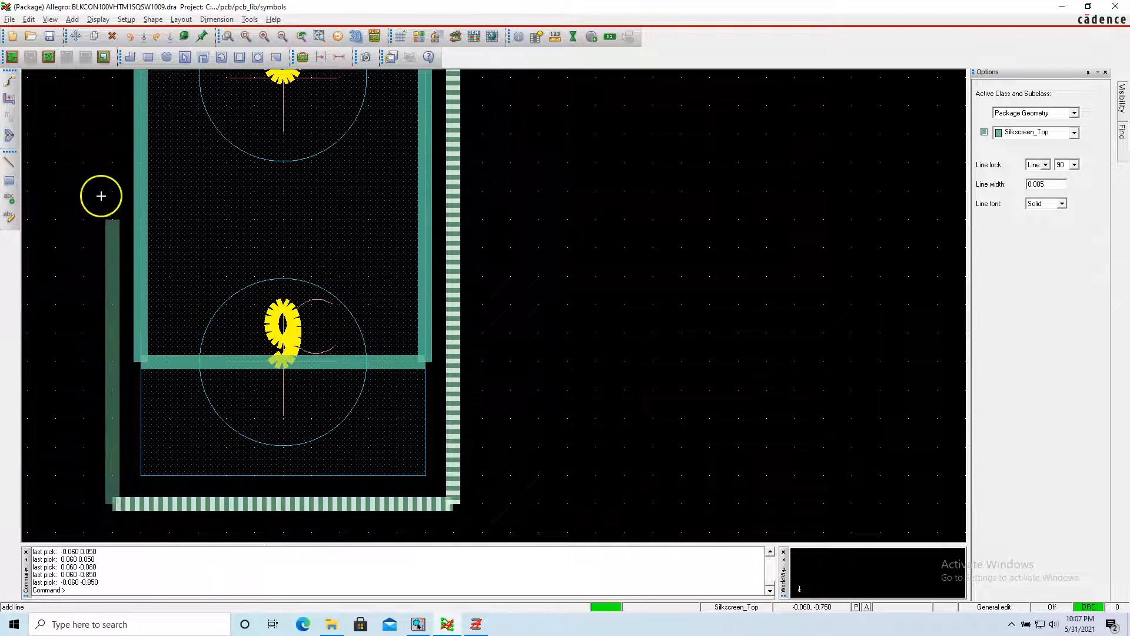
# Close the Silkscreen_Top outline up the left side to (-0.060, 0.050) and finish the line command.
pyautogui.moveTo(110, 92); pyautogui.dragTo(126, 19, button='middle')
pyautogui.moveTo(87, 96); pyautogui.dragTo(97, 53, button='middle')
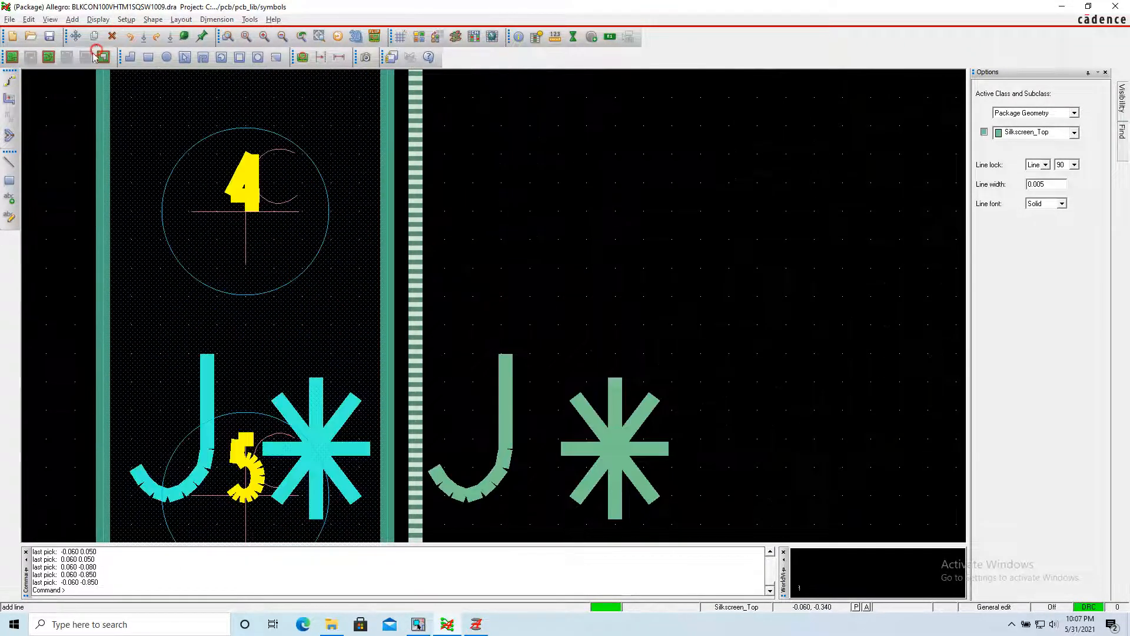
pyautogui.moveTo(74, 104); pyautogui.dragTo(68, 60, button='middle')
pyautogui.moveTo(139, 121); pyautogui.dragTo(136, 61, button='middle')
pyautogui.moveTo(239, 157); pyautogui.dragTo(233, 80, button='middle')
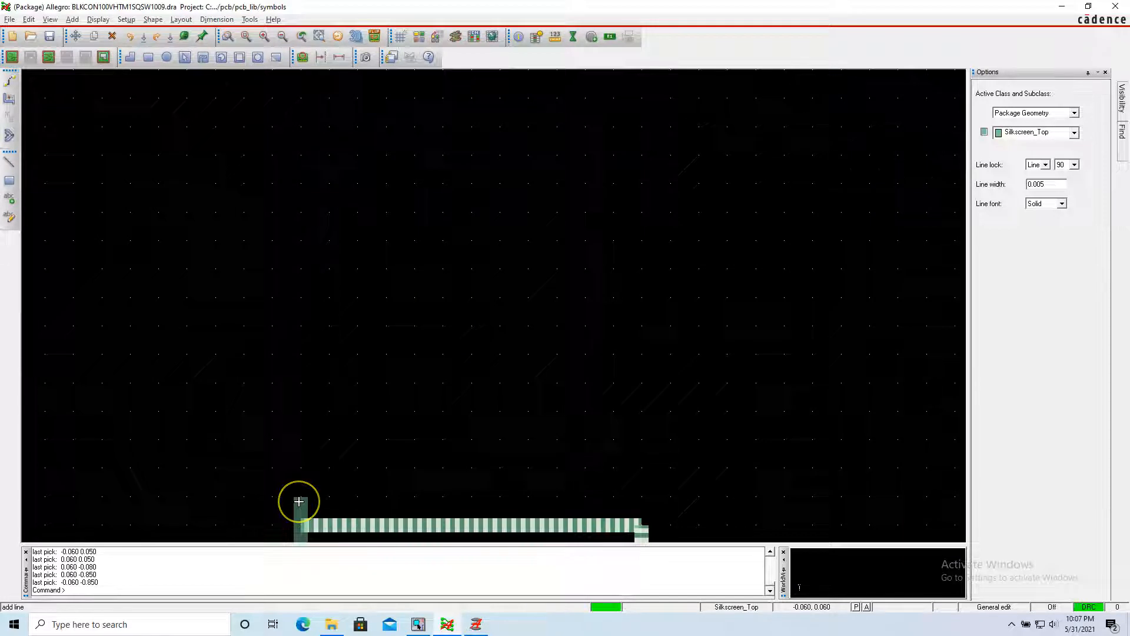
pyautogui.scroll(-2, 298, 500)
pyautogui.scroll(3, 296, 510)
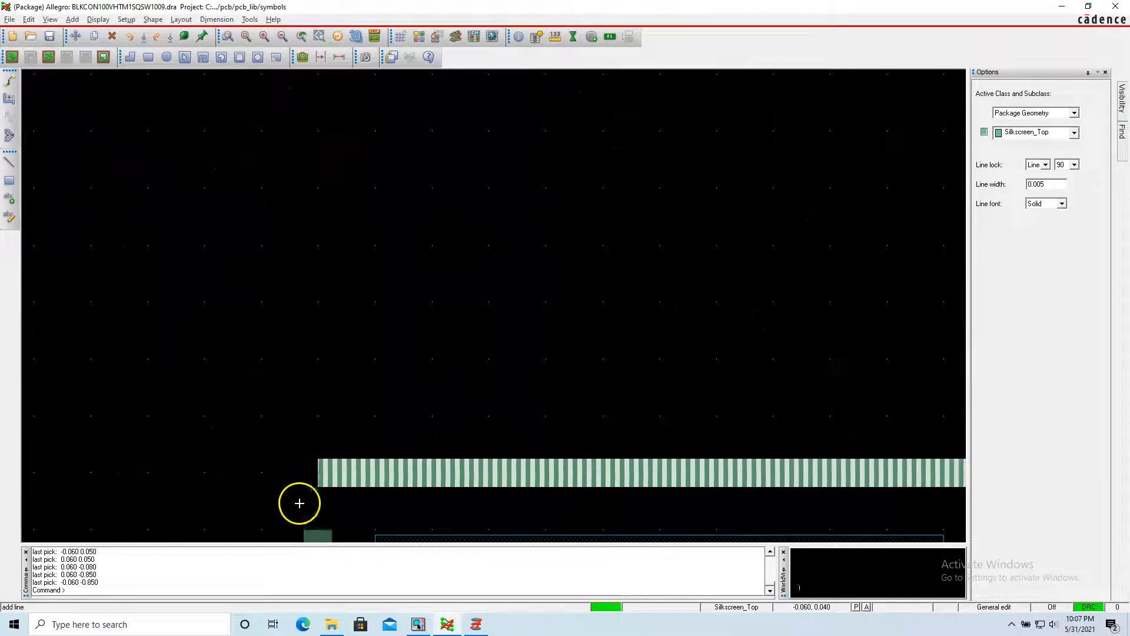
pyautogui.click(324, 465)
pyautogui.rightClick(324, 465)
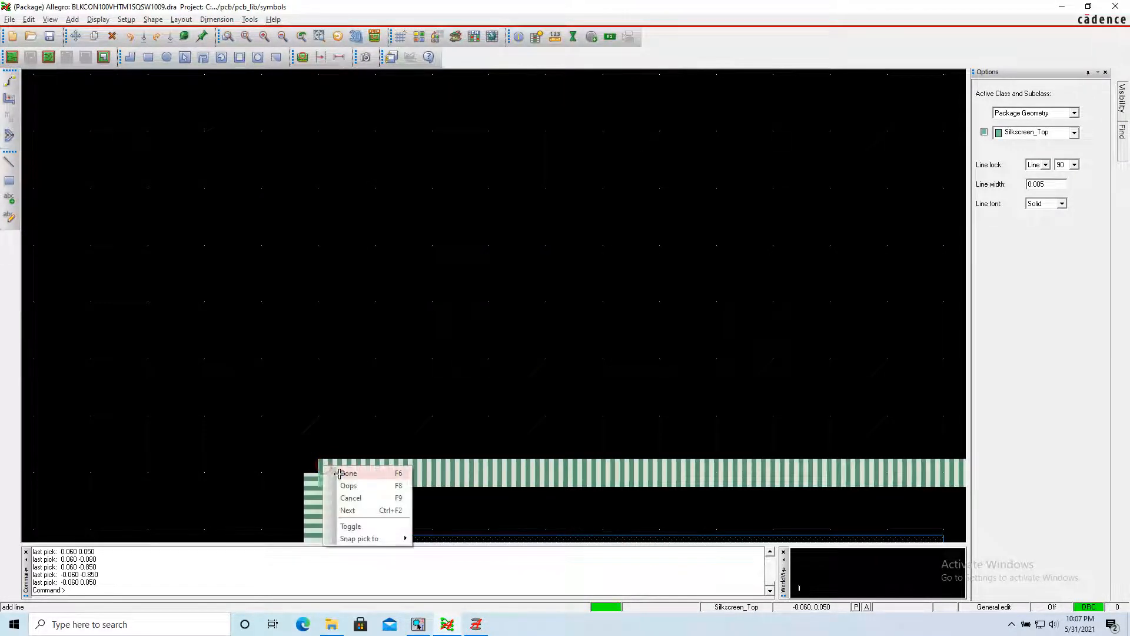
pyautogui.click(347, 470)
pyautogui.rightClick(380, 314)
pyautogui.click(323, 249)
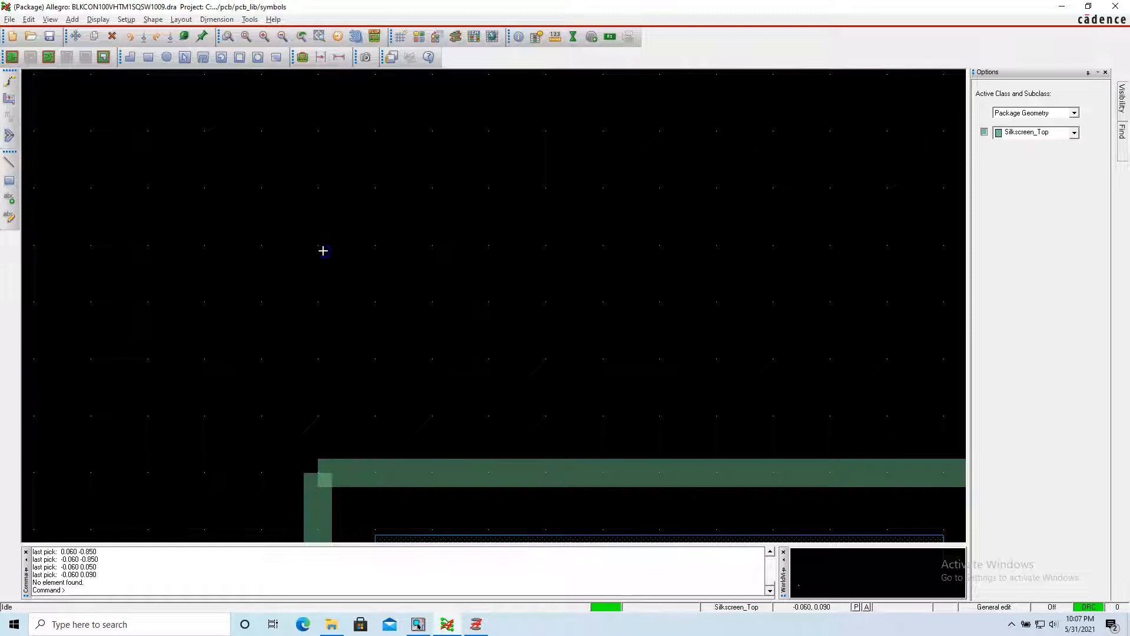
# Turn off the grid display in the grid definition settings.
pyautogui.scroll(-2, 154, 147)
pyautogui.scroll(-1, 187, 217)
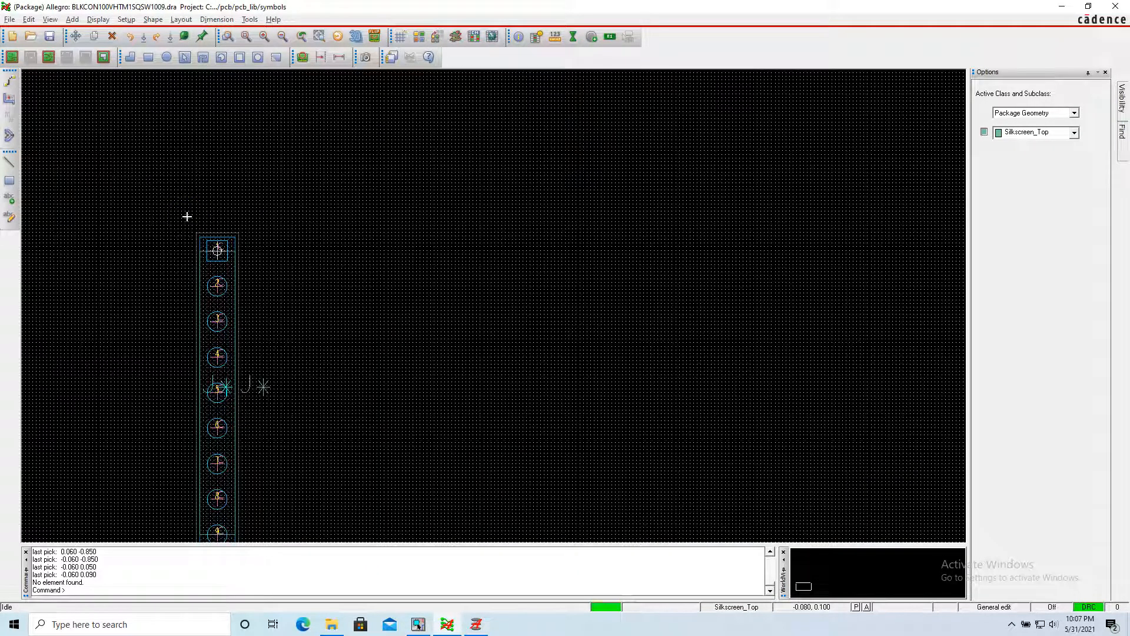
pyautogui.scroll(-1, 186, 216)
pyautogui.click(189, 212)
pyautogui.rightClick(189, 255)
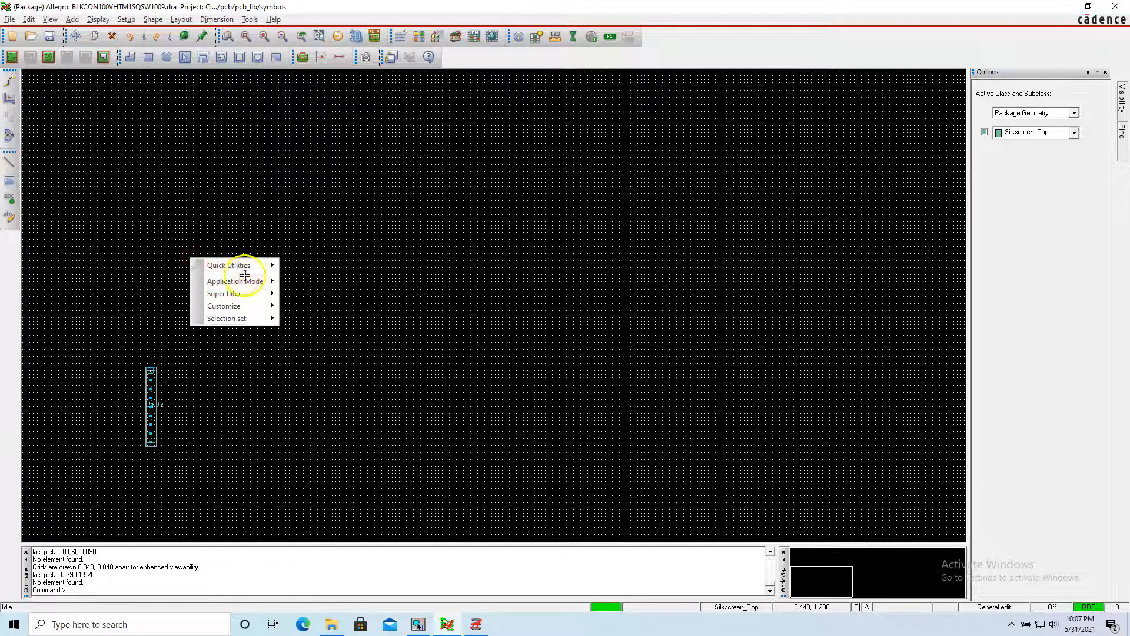
pyautogui.moveTo(265, 265)
pyautogui.click(307, 290)
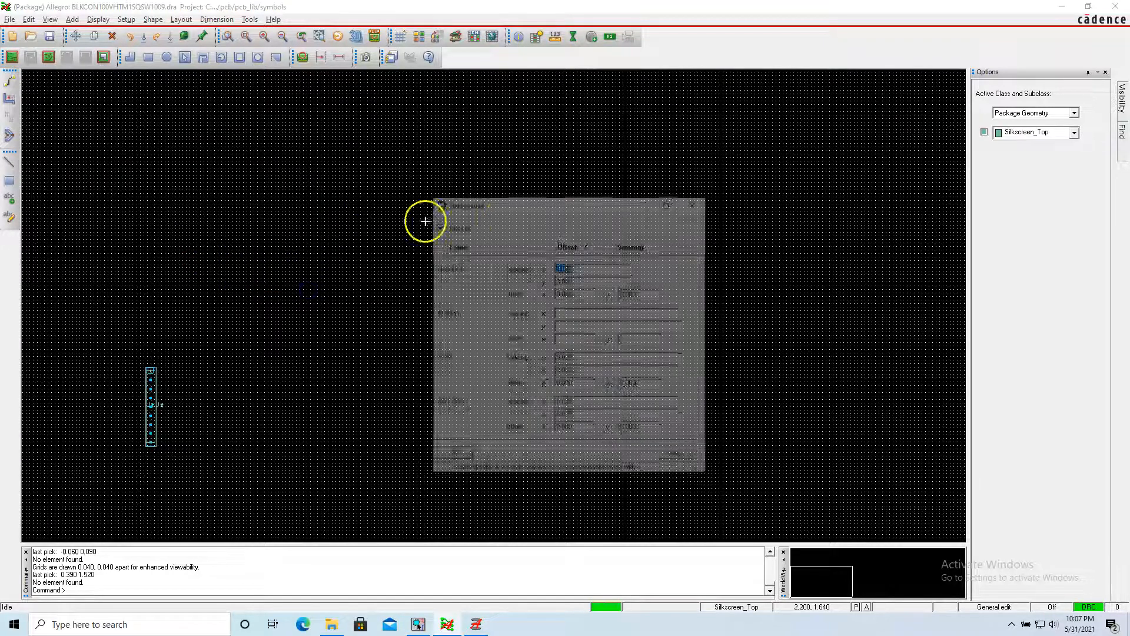
pyautogui.click(437, 226)
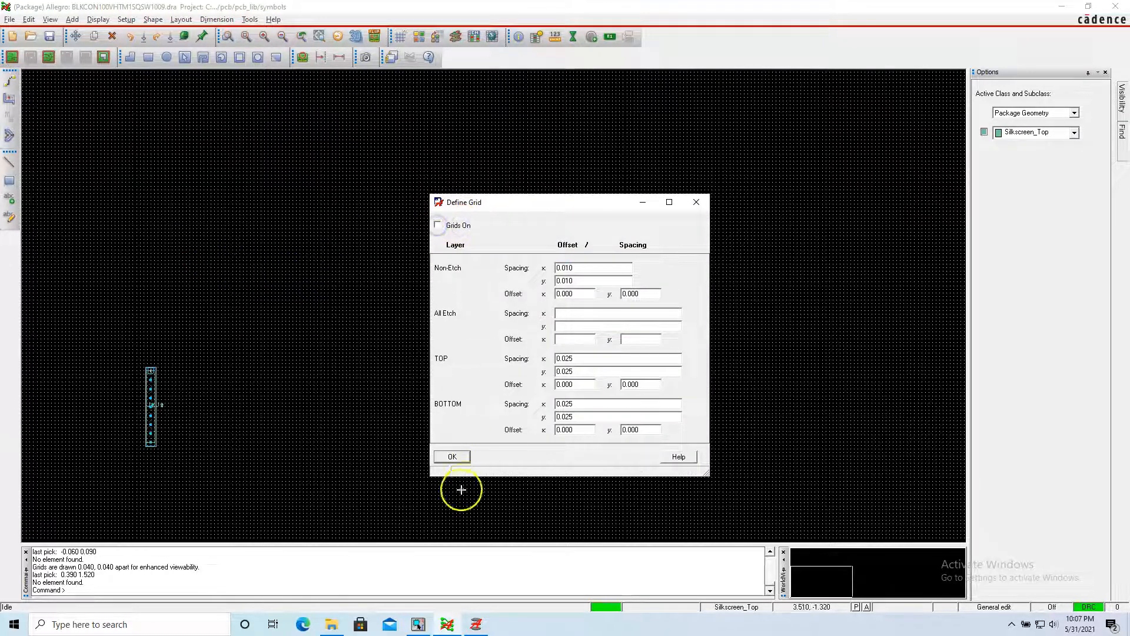
pyautogui.click(452, 457)
pyautogui.click(108, 460)
pyautogui.click(108, 396)
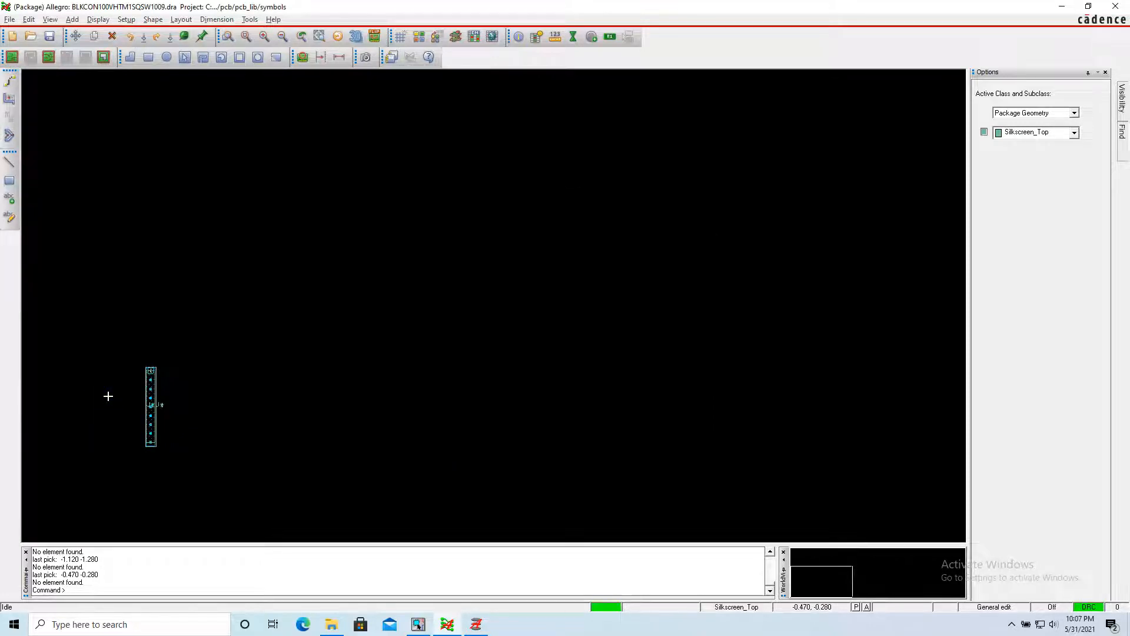
# Save the BLKCON100VHTM1SQSW1009 footprint, overwriting the existing drawing file.
pyautogui.hotkey('ctrl', 's')
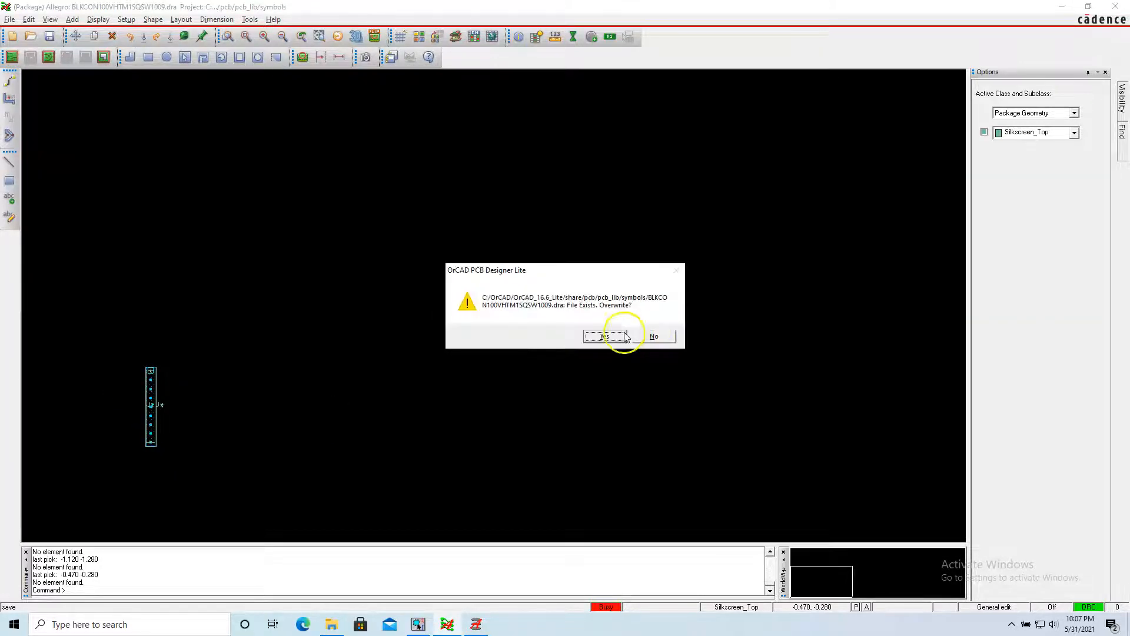
pyautogui.click(619, 333)
pyautogui.scroll(2, 118, 449)
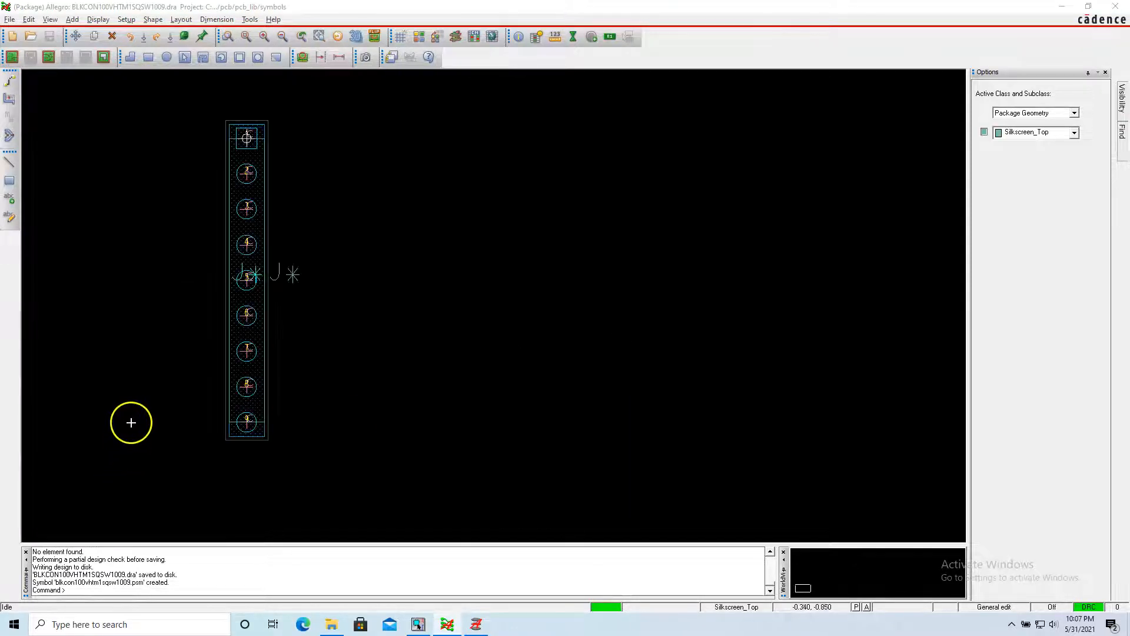
pyautogui.scroll(2, 163, 218)
pyautogui.scroll(-2, 177, 229)
pyautogui.click(192, 169)
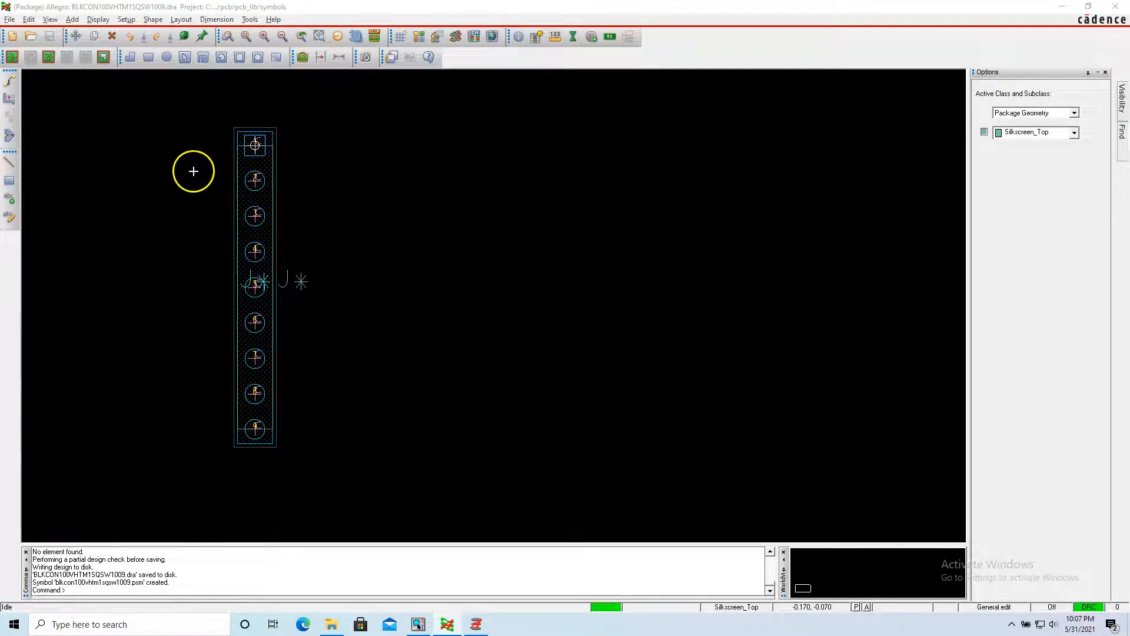
pyautogui.click(335, 126)
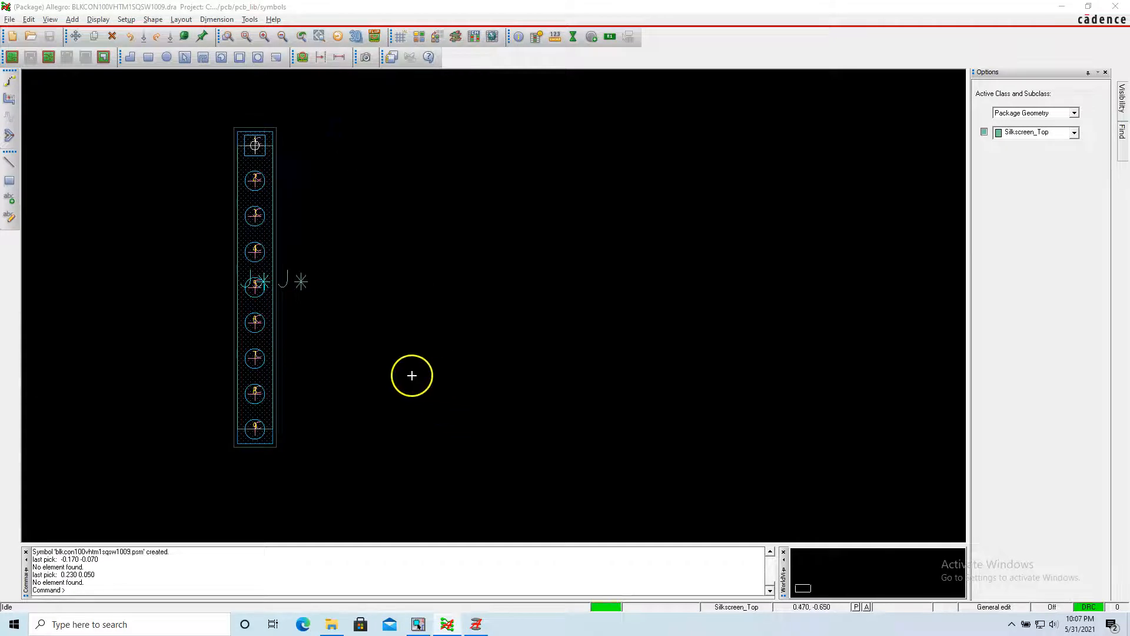
# Inspect the footprint's body from an angle in the 3D viewer, and close the viewer.
pyautogui.click(356, 37)
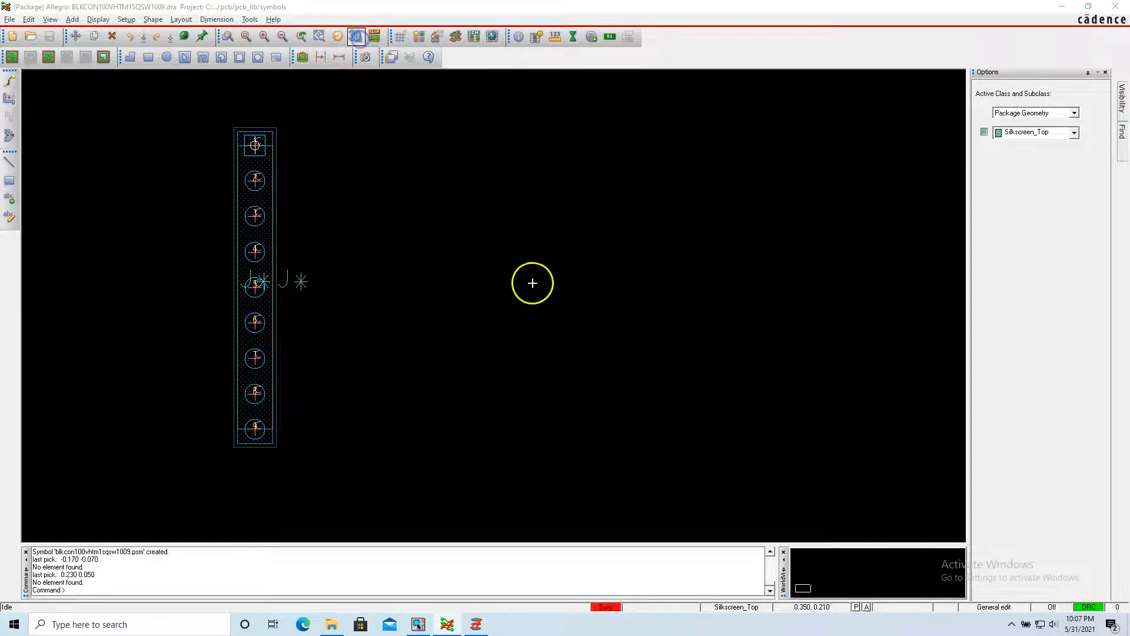
pyautogui.moveTo(514, 323); pyautogui.dragTo(485, 365)
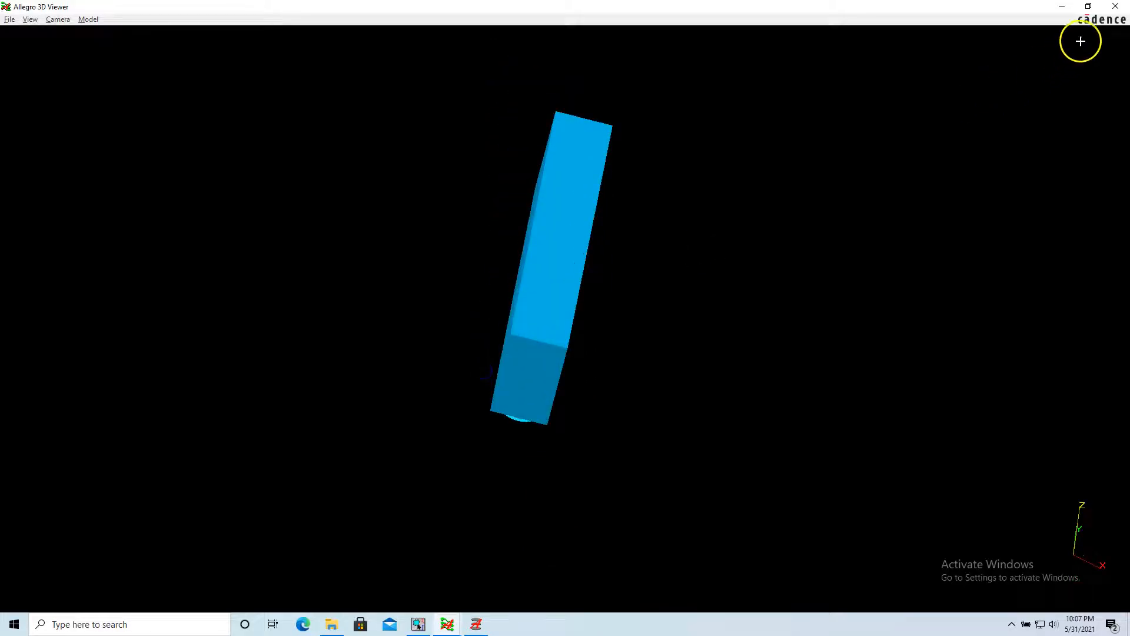
pyautogui.click(1115, 7)
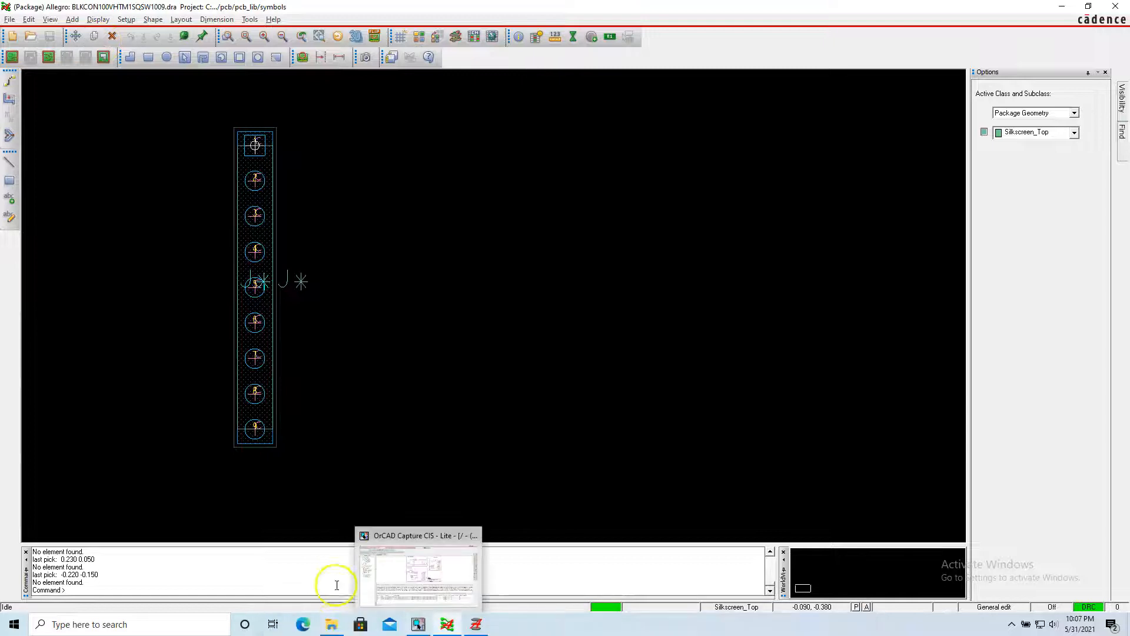
# Switch to File Explorer and cut PREC009SAAN-RC.STEP from the parts_downloaded\step folder.
pyautogui.click(333, 627)
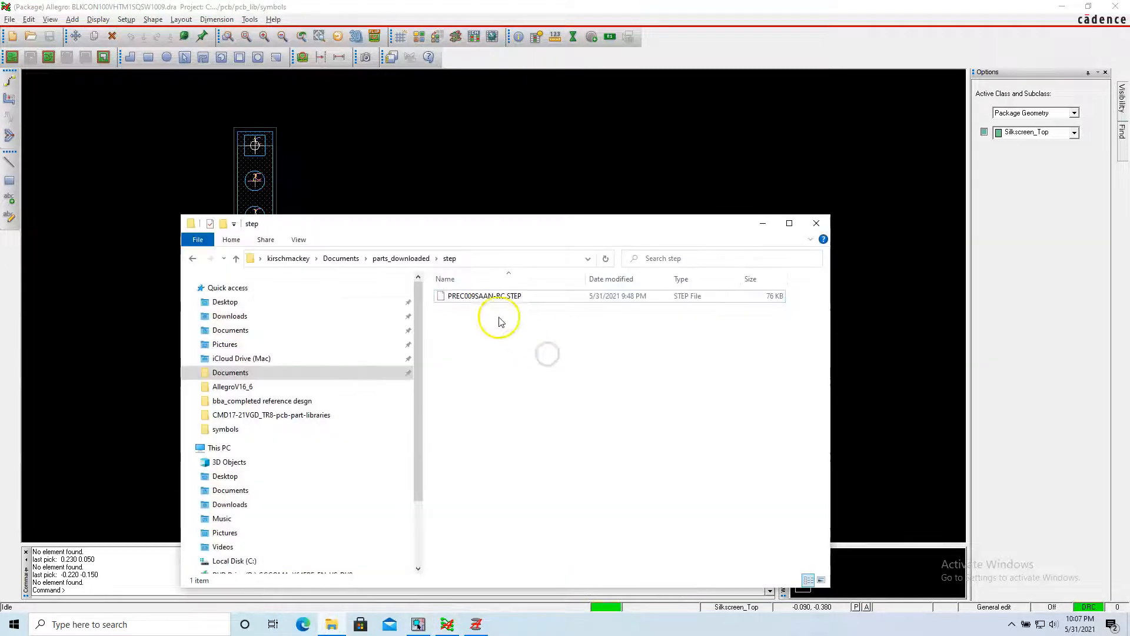
pyautogui.click(489, 300)
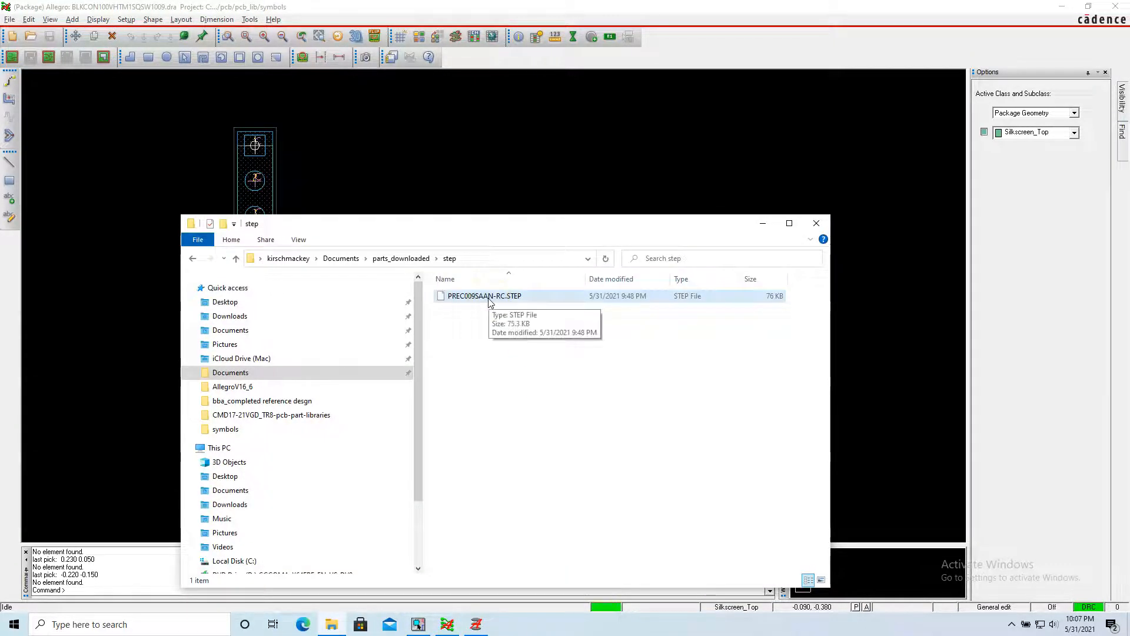
pyautogui.doubleClick(490, 298)
pyautogui.rightClick(489, 300)
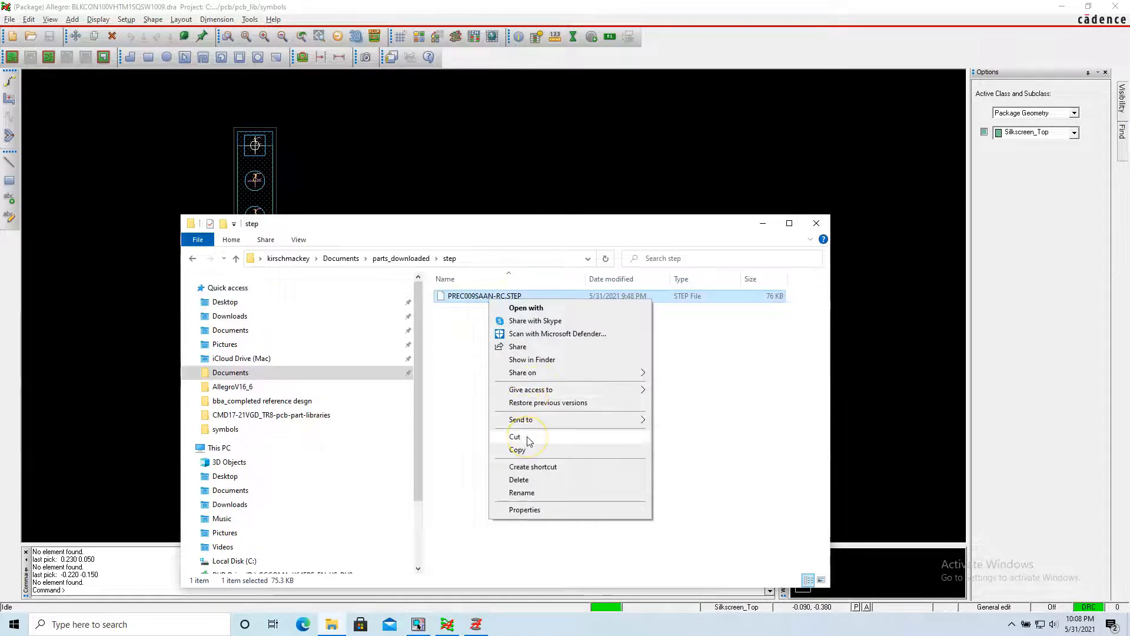
pyautogui.click(527, 438)
pyautogui.click(498, 351)
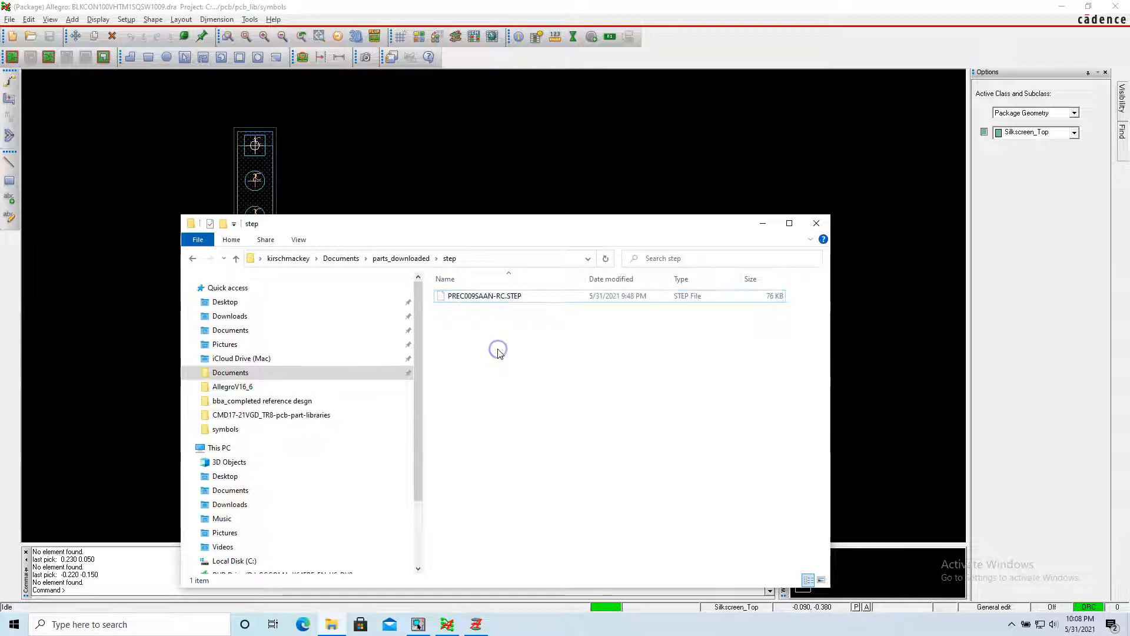
# Browse to the C:\OrCAD\OrCAD_16.6_Lite\share folder.
pyautogui.scroll(-2, 356, 465)
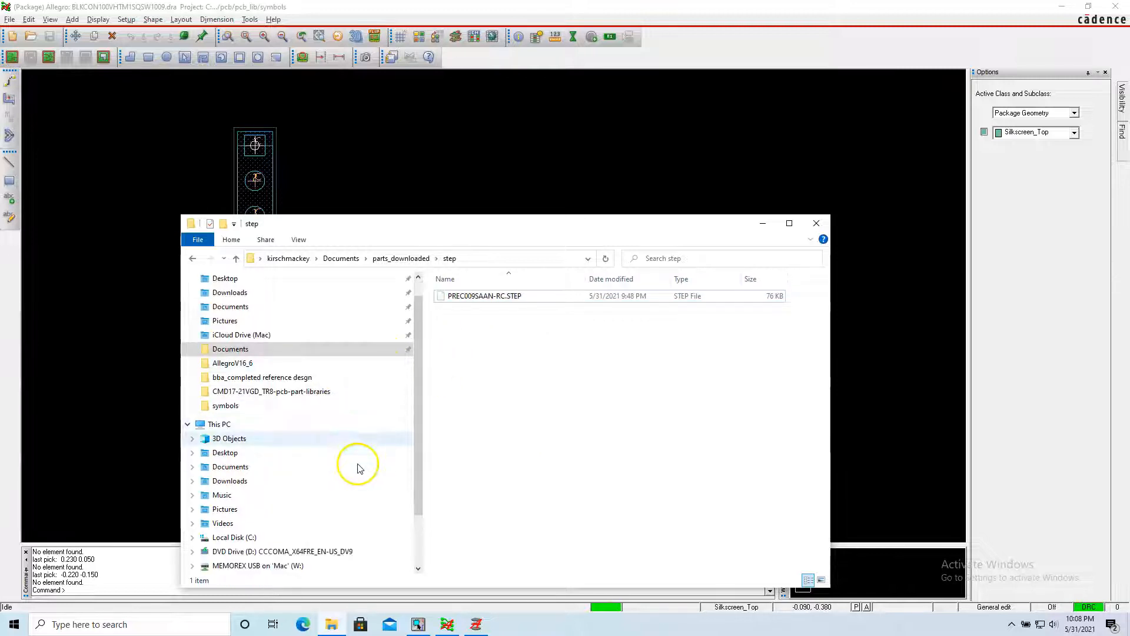
pyautogui.click(302, 494)
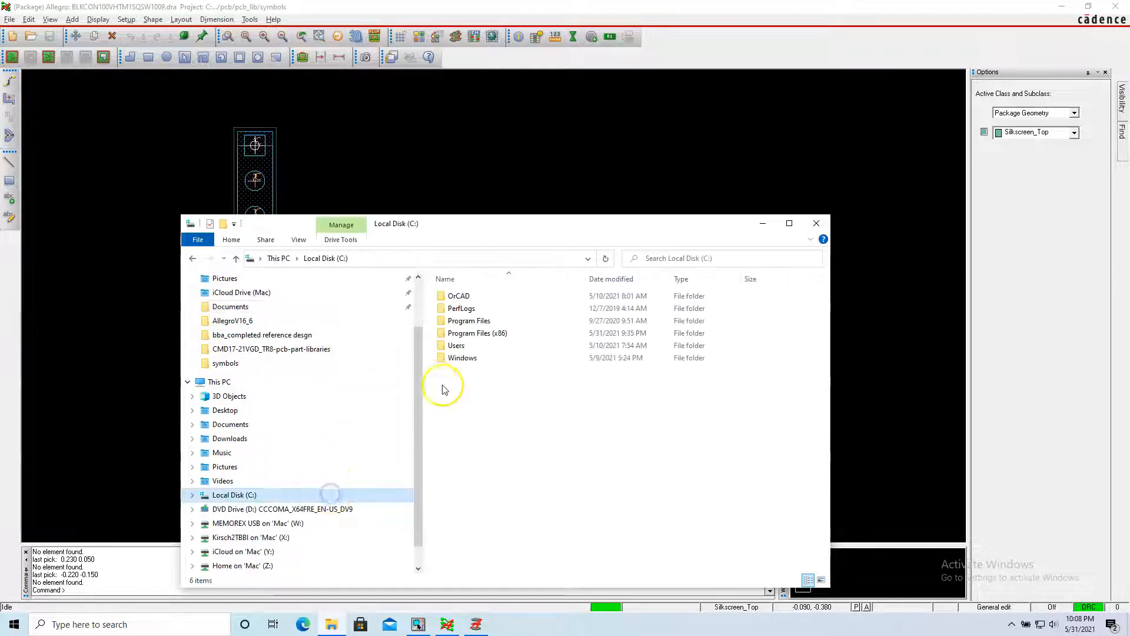
pyautogui.click(474, 300)
pyautogui.doubleClick(475, 301)
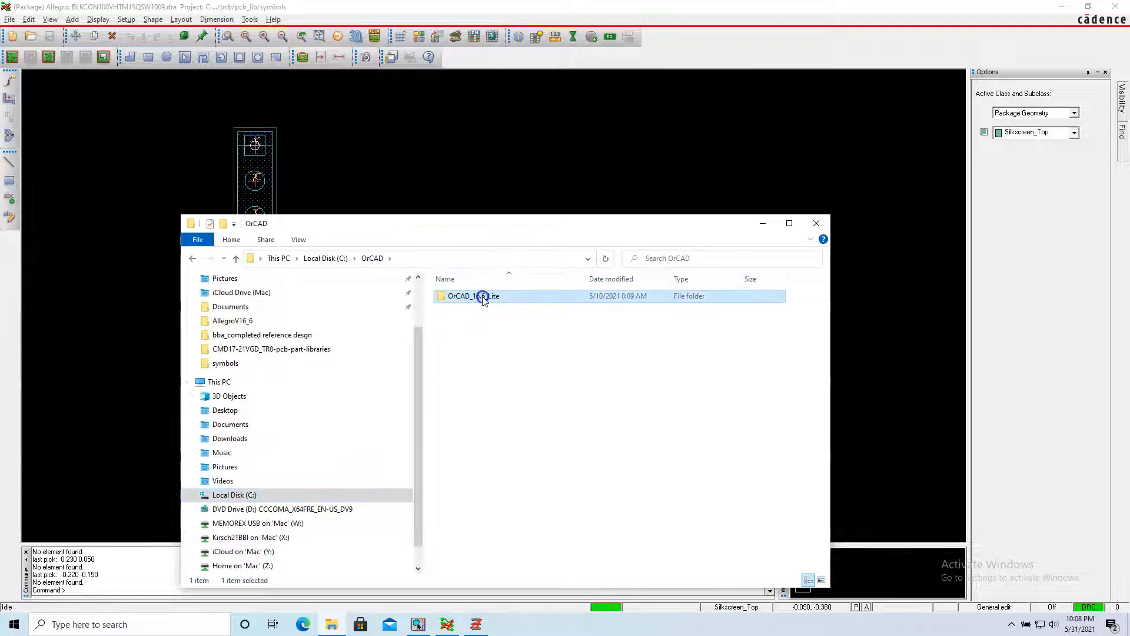
pyautogui.doubleClick(478, 295)
pyautogui.doubleClick(485, 346)
pyautogui.click(484, 371)
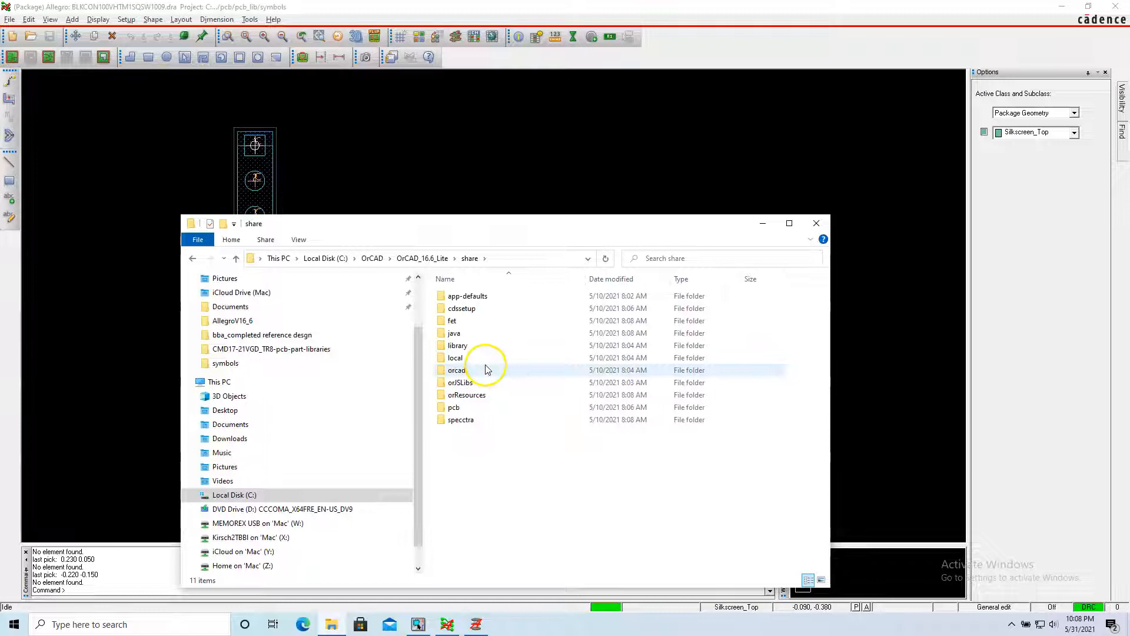
pyautogui.doubleClick(482, 405)
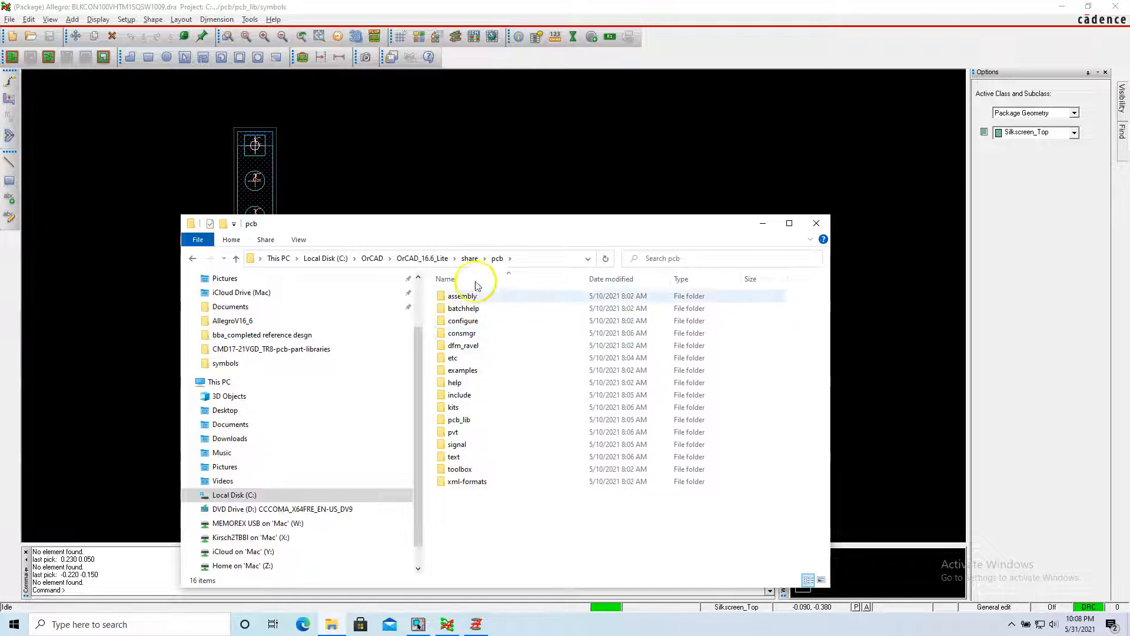
pyautogui.click(470, 259)
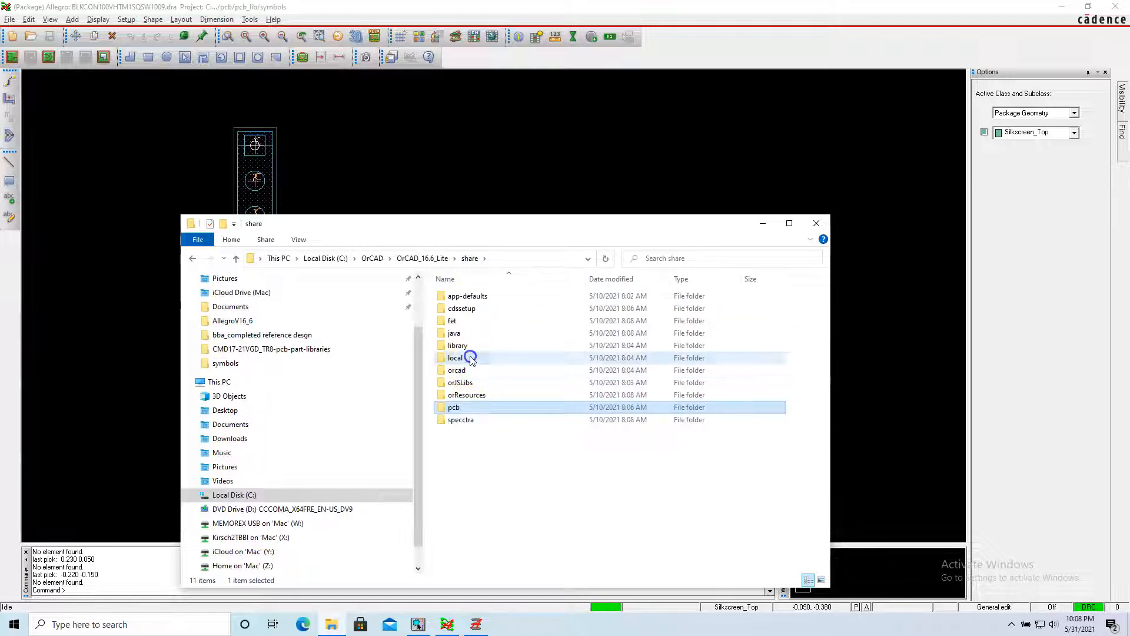
# Paste the PREC009SAAN-RC.STEP file into the local\pcb\step folder.
pyautogui.doubleClick(467, 359)
pyautogui.click(475, 309)
pyautogui.doubleClick(474, 310)
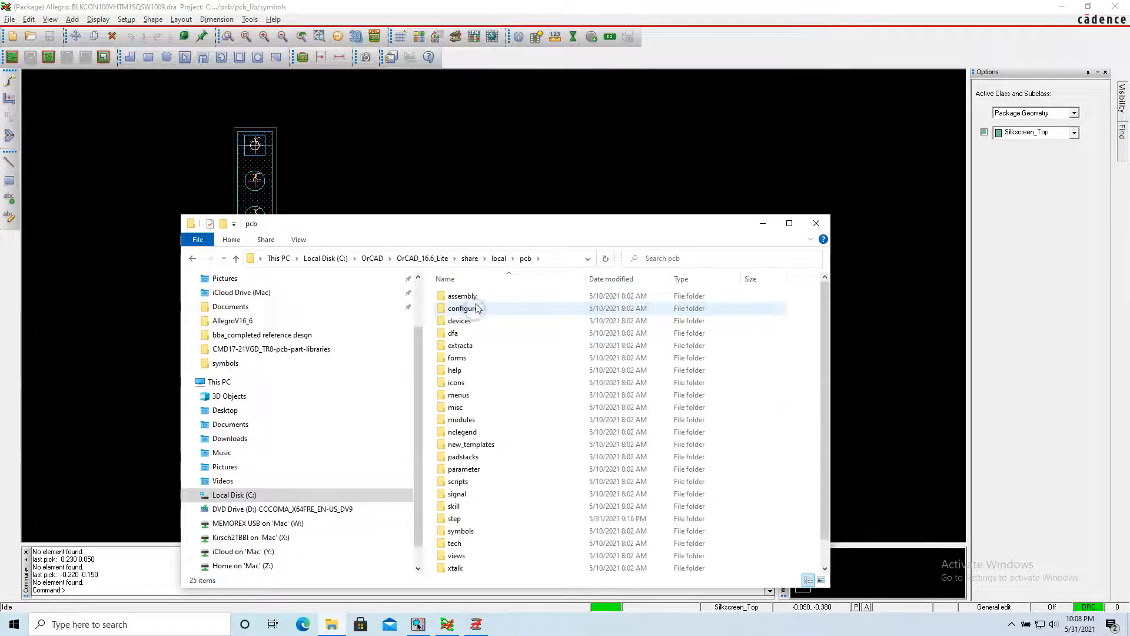
pyautogui.doubleClick(485, 519)
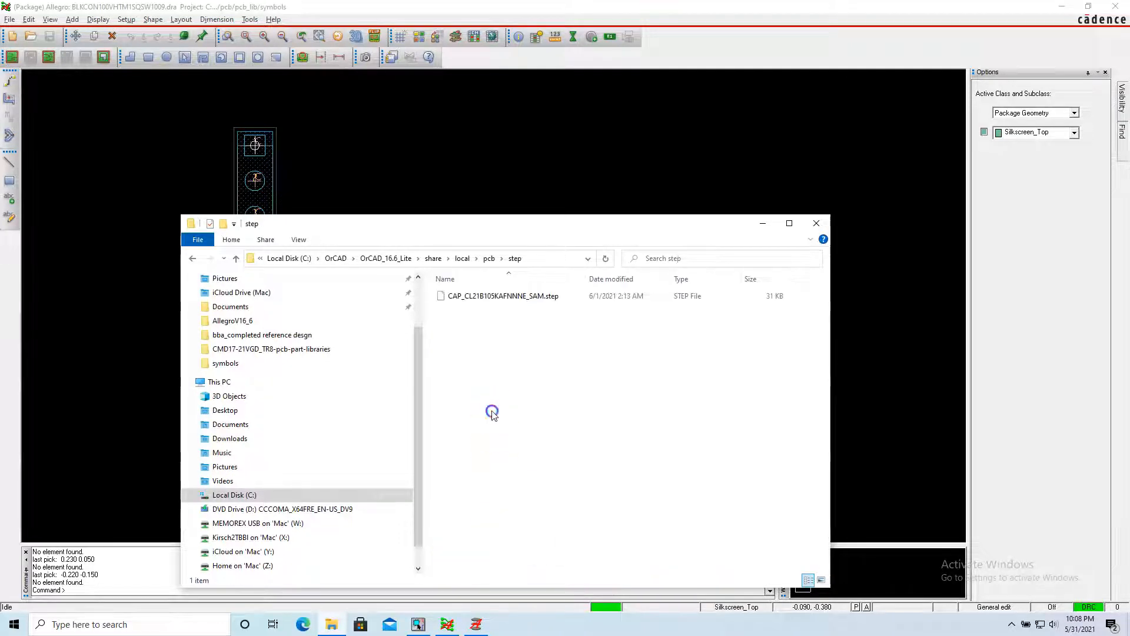
pyautogui.rightClick(492, 411)
pyautogui.click(536, 492)
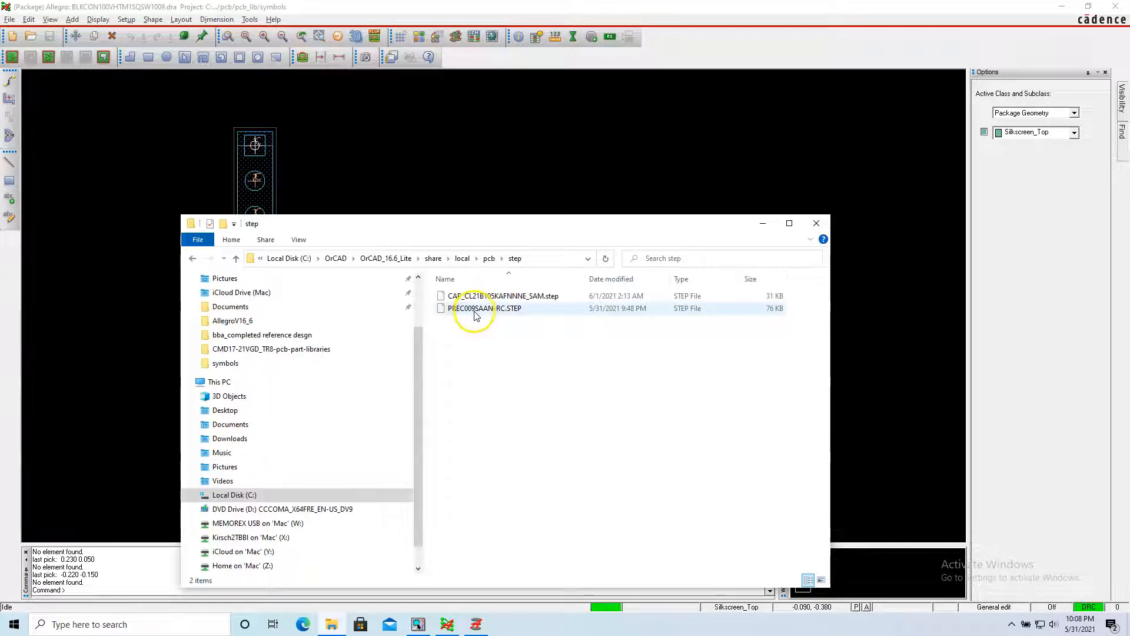
# Back in Allegro, map PREC009SAAN-RC.STEP to the footprint as its primary STEP model and maximize the STEP Package Mapping window.
pyautogui.doubleClick(428, 164)
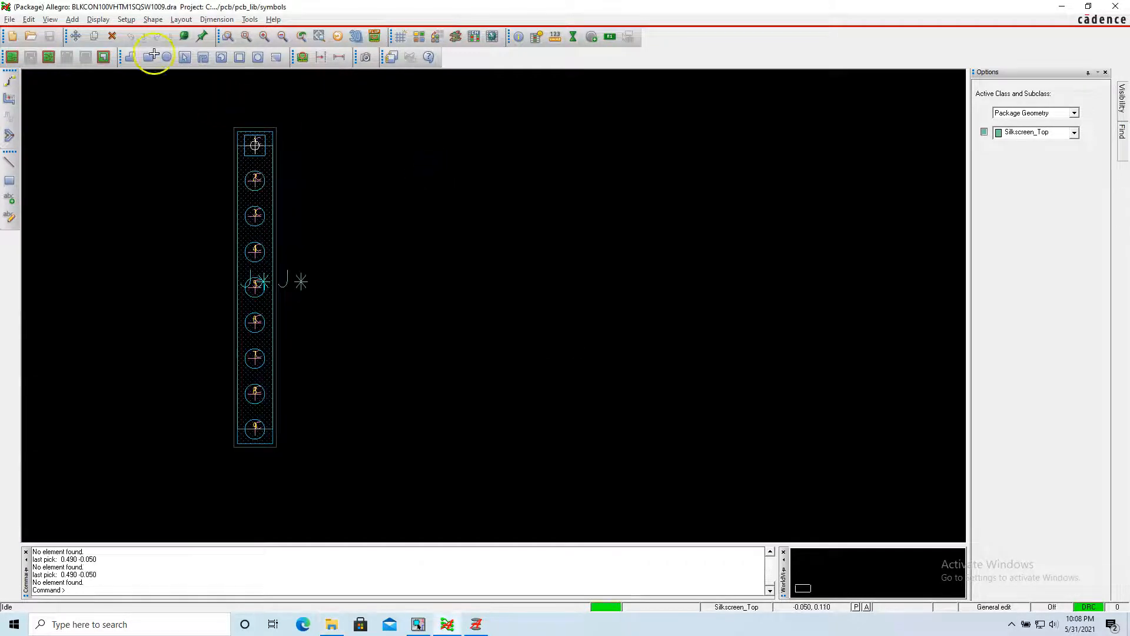
pyautogui.click(125, 20)
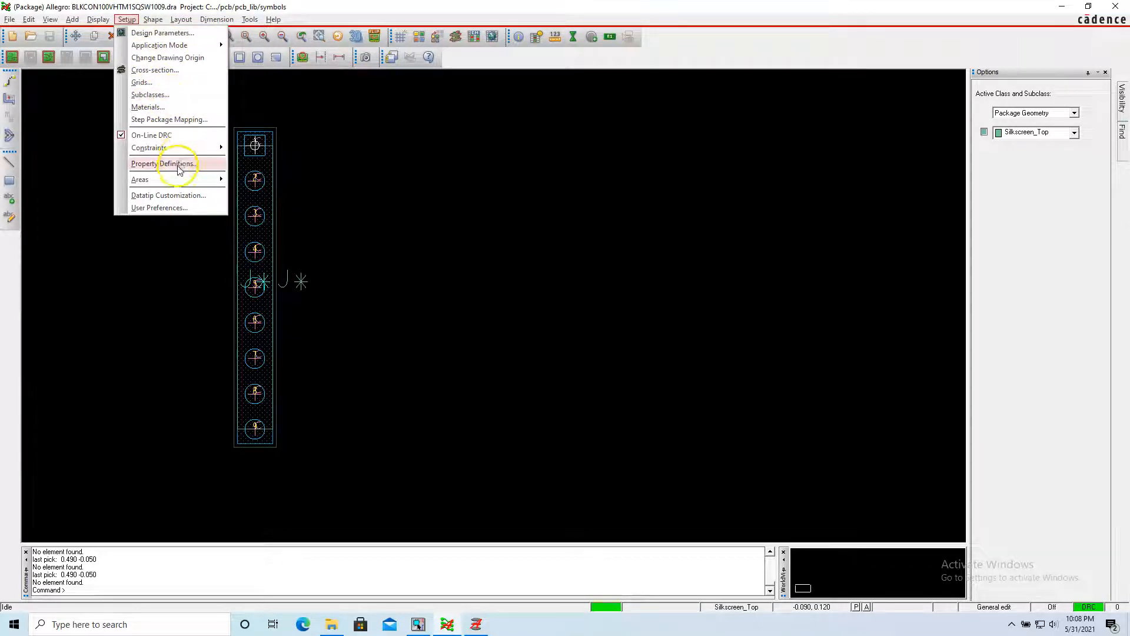
pyautogui.click(182, 120)
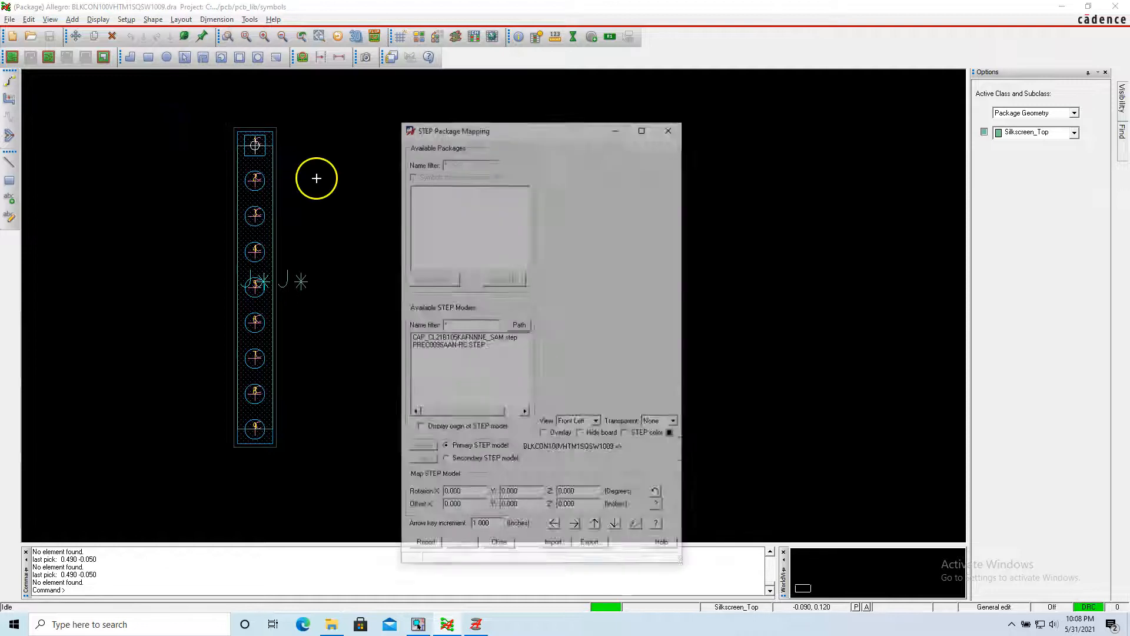
pyautogui.click(461, 346)
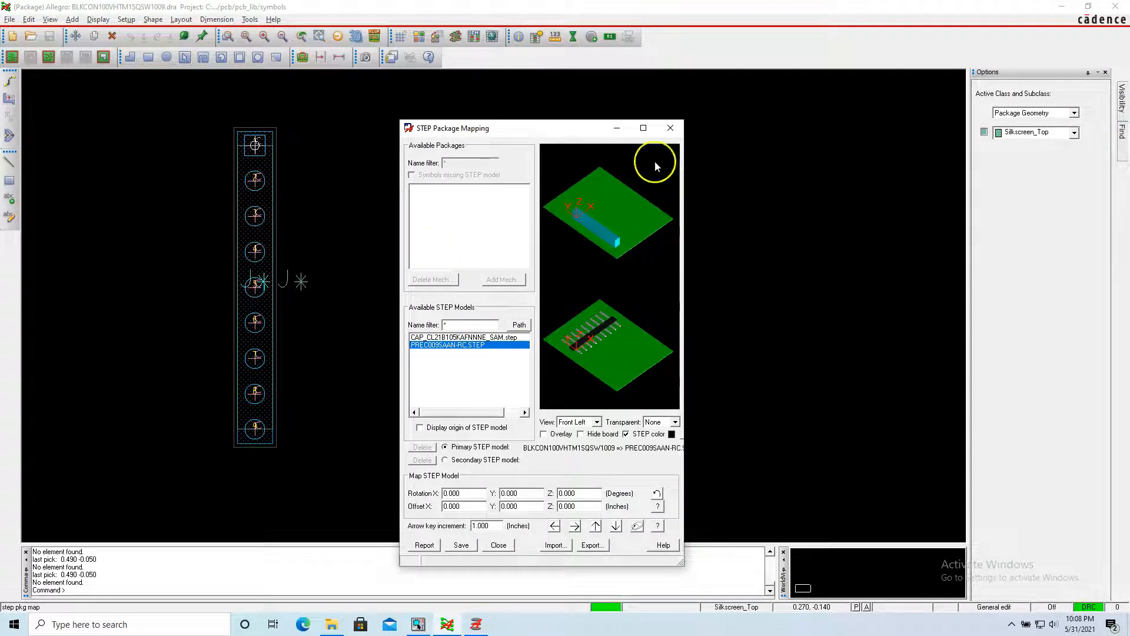
pyautogui.click(643, 128)
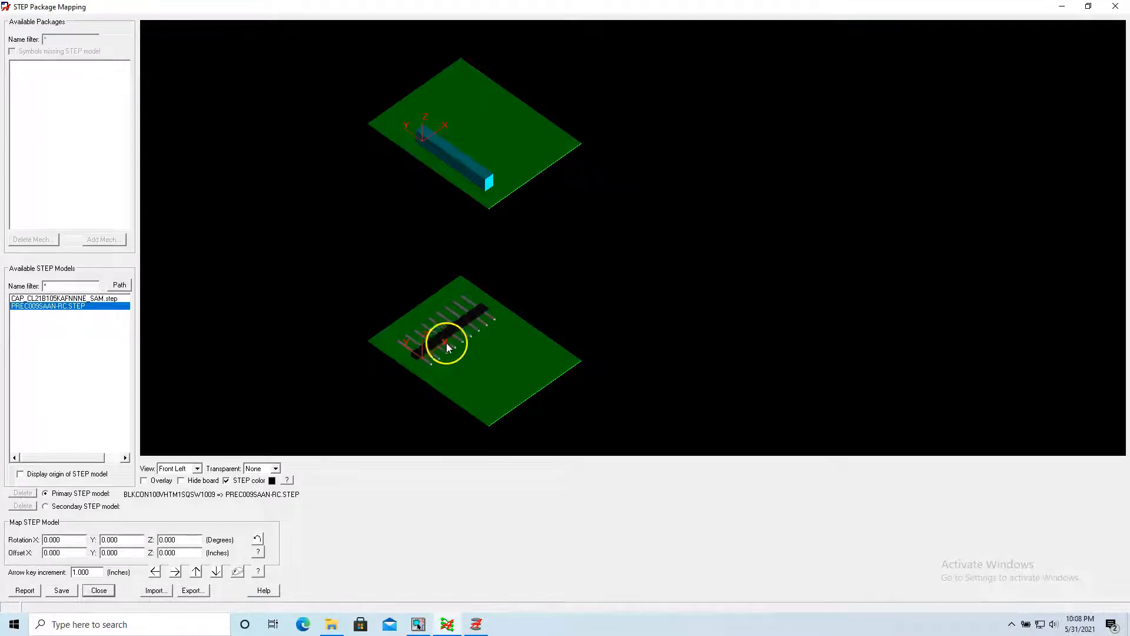
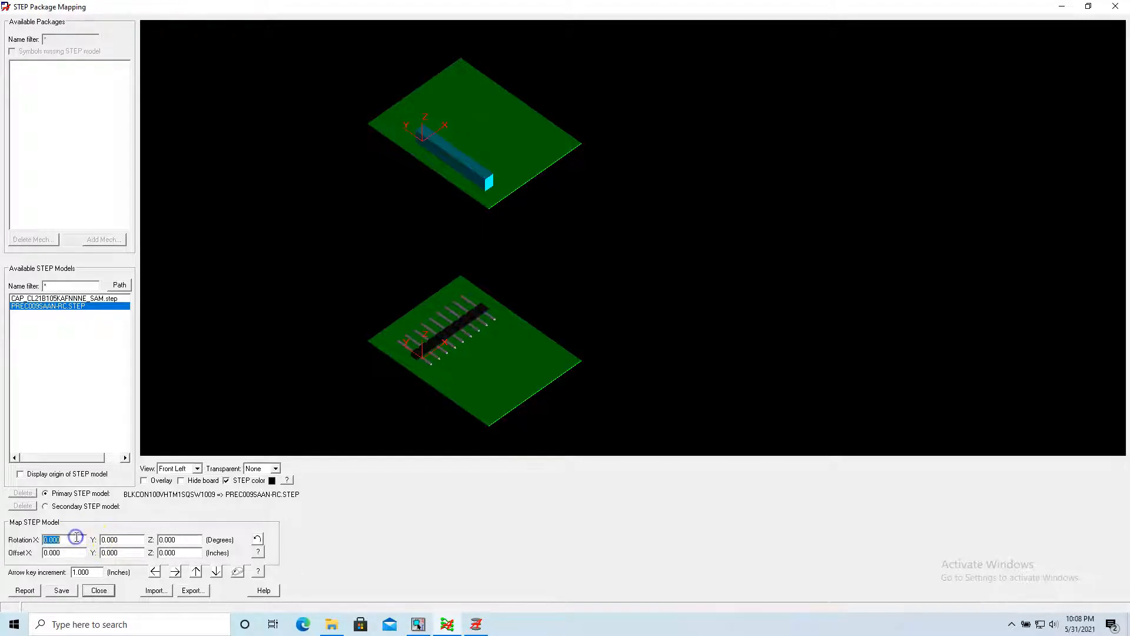
# Set the STEP model's X rotation to 90 degrees and overlay the model on the footprint.
pyautogui.press('Tab')
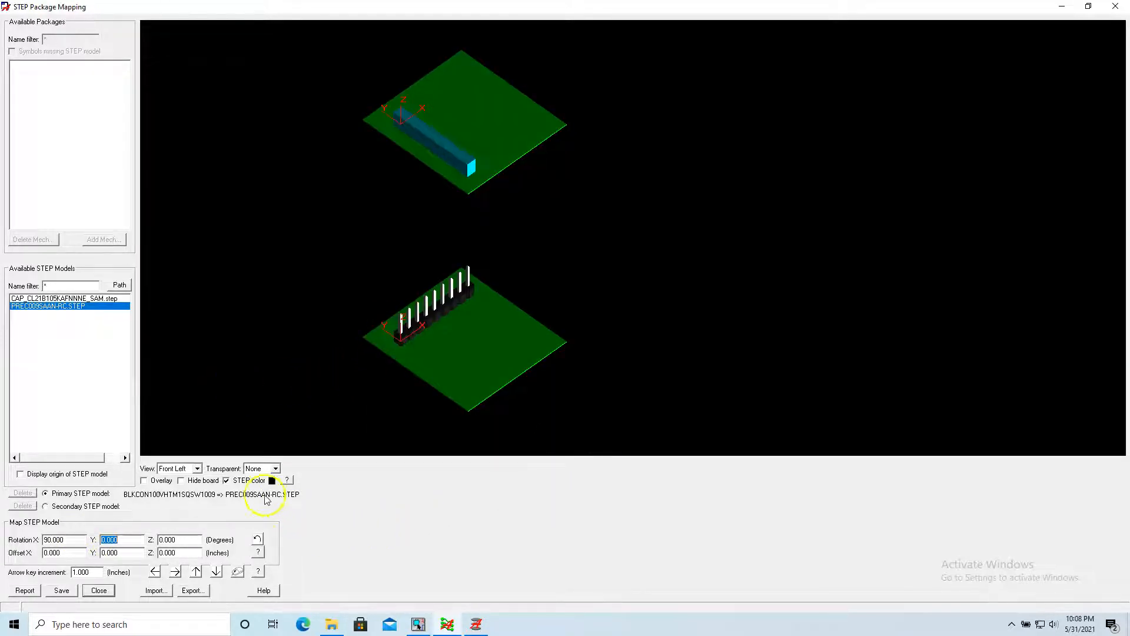
pyautogui.click(144, 480)
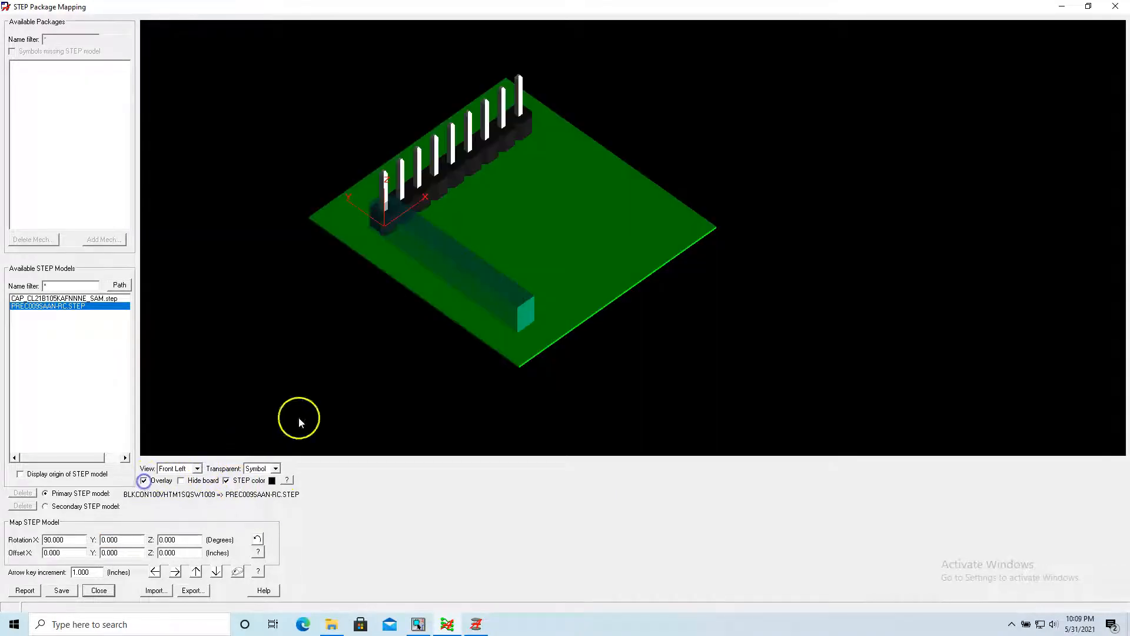
pyautogui.click(143, 481)
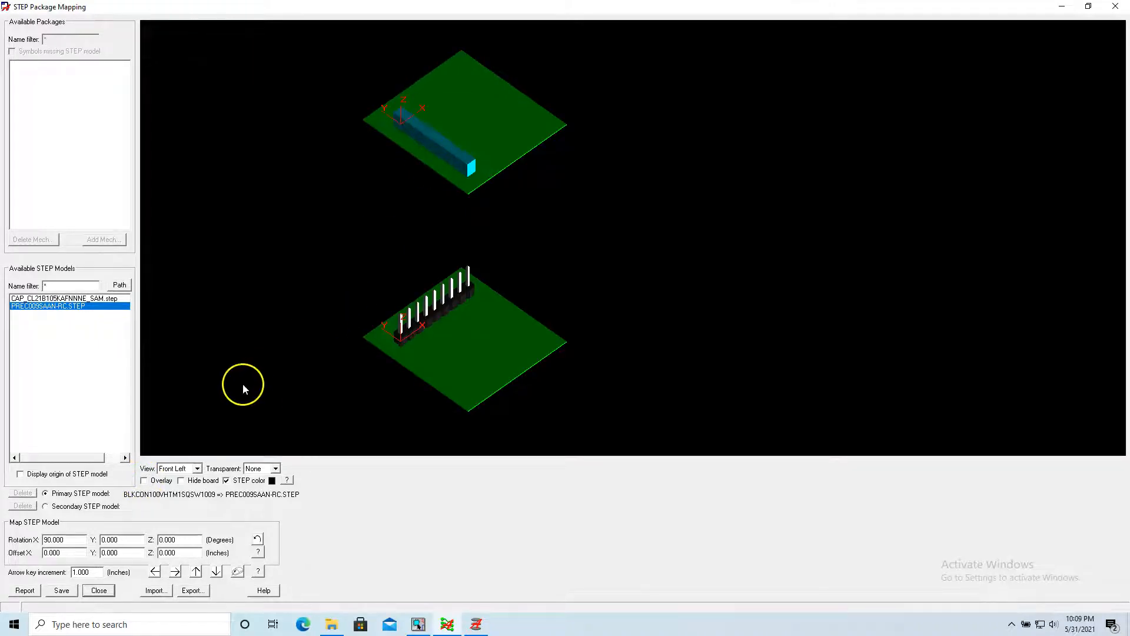
pyautogui.click(143, 481)
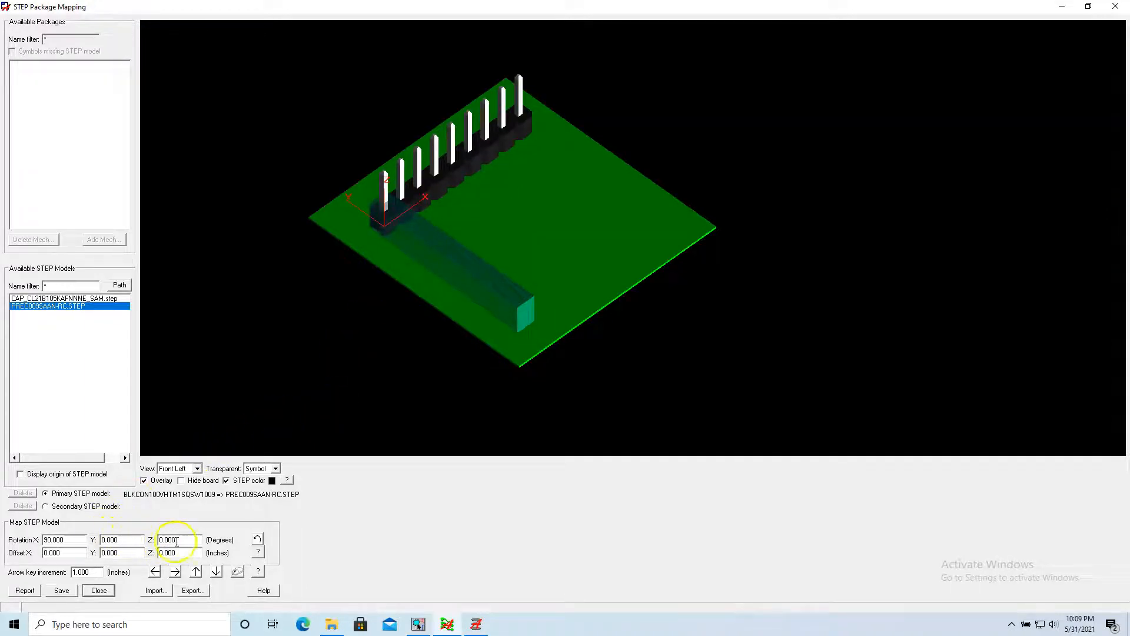
# Try Z rotations of 90 and 180 degrees for the STEP model and set the Z rotation to 270 degrees.
pyautogui.press('Return')
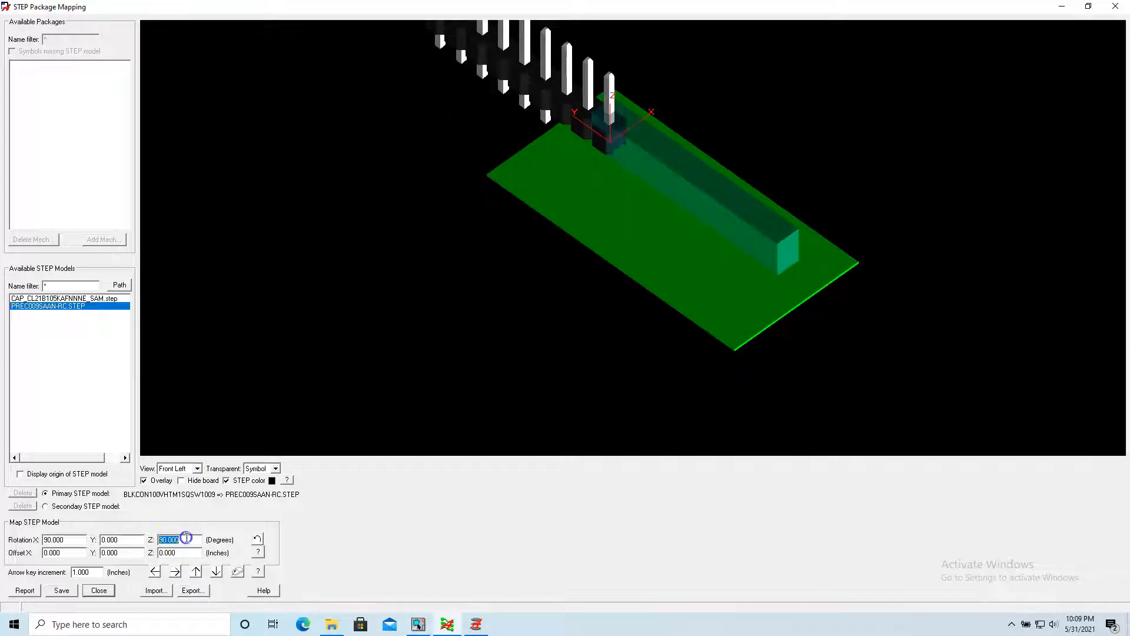
pyautogui.write('180')
pyautogui.press('Return')
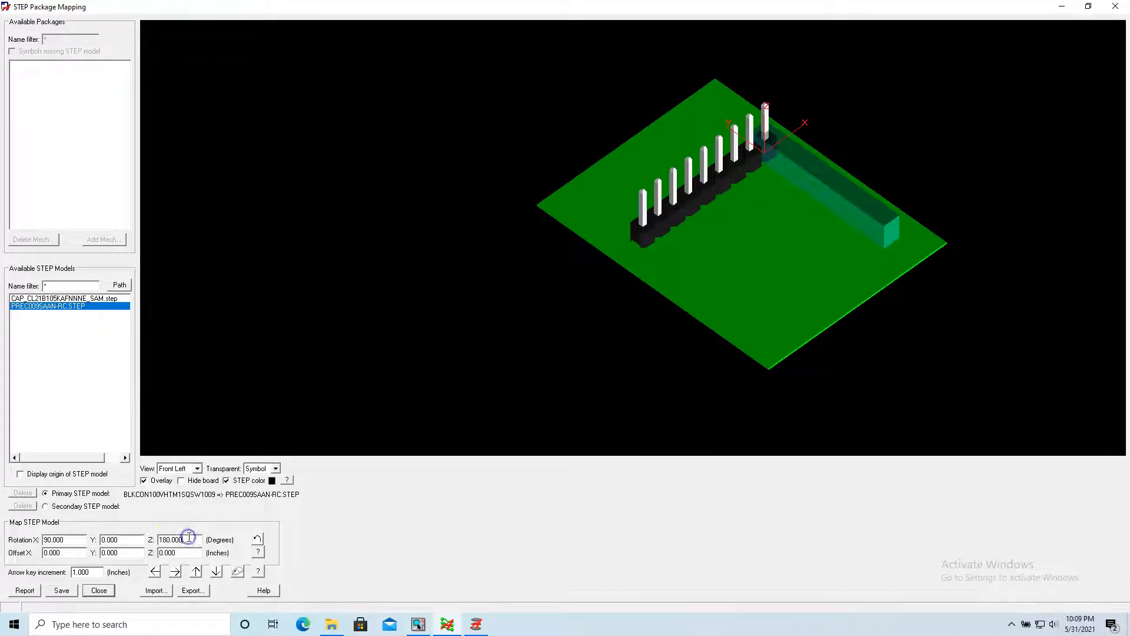
pyautogui.write('270')
pyautogui.press('Return')
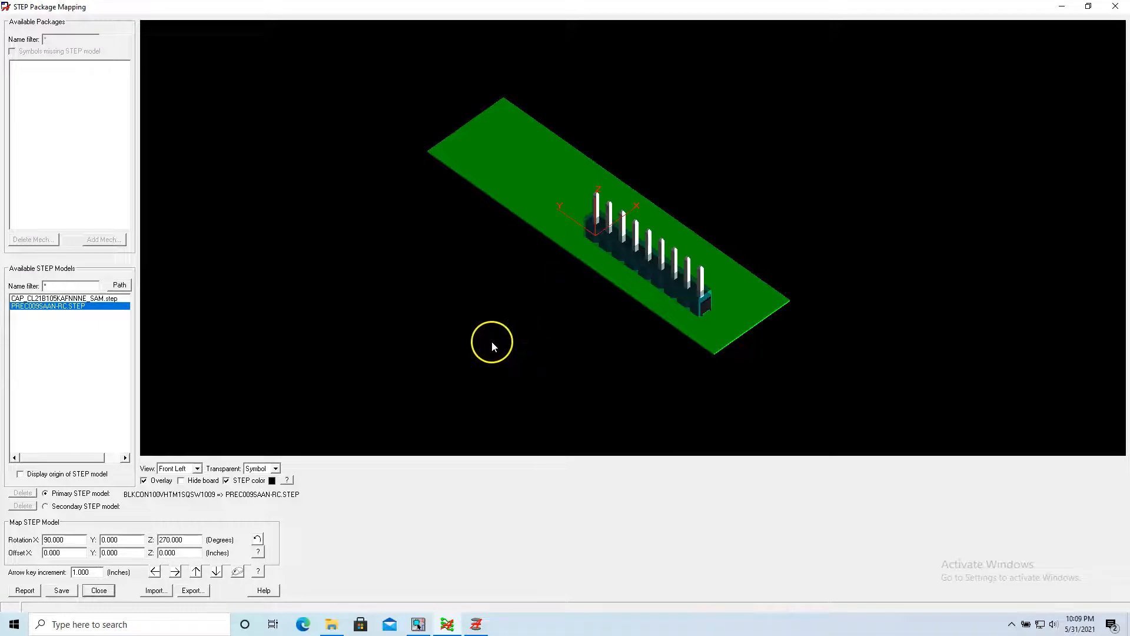
# Examine the fit of the header model on the board from the front, back and left views.
pyautogui.click(203, 470)
pyautogui.click(170, 476)
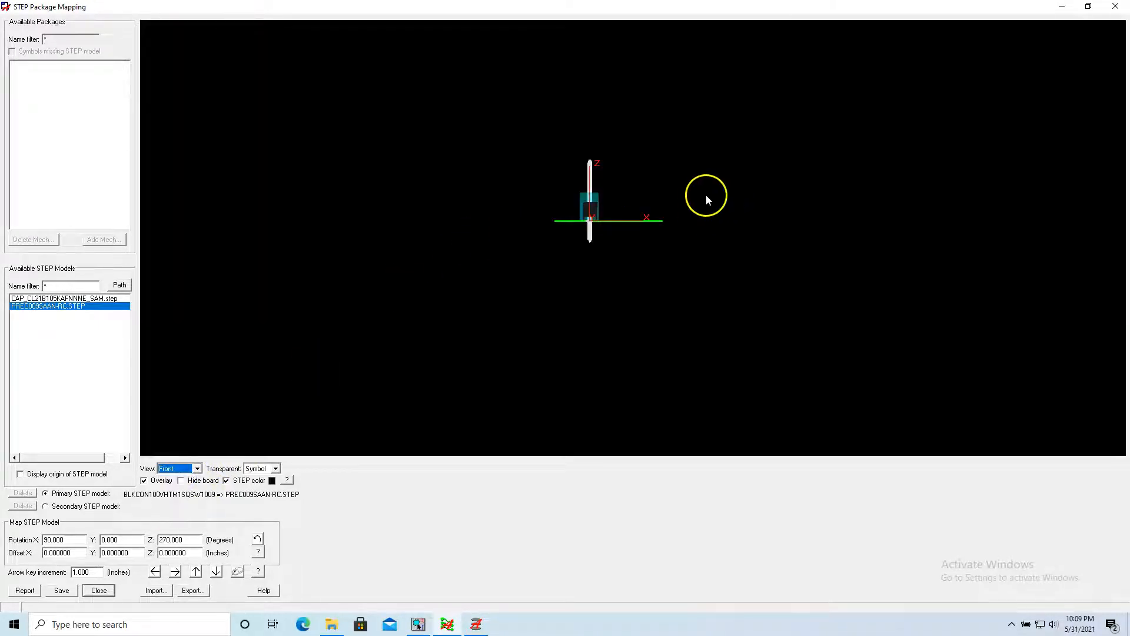
pyautogui.scroll(2, 591, 221)
pyautogui.scroll(5, 602, 165)
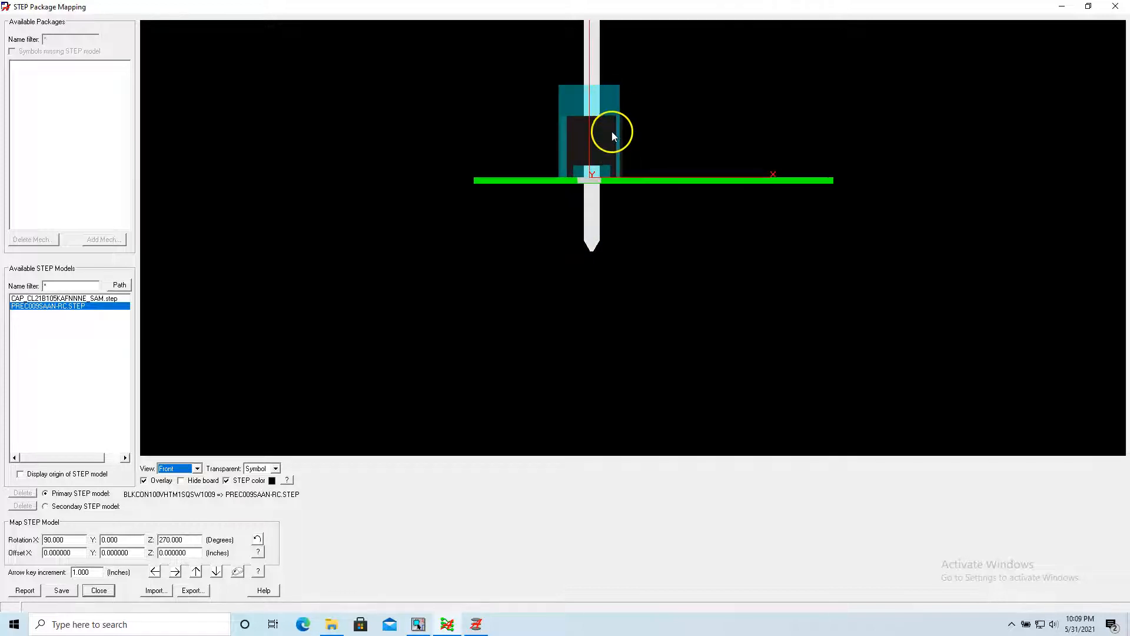
pyautogui.moveTo(648, 209)
pyautogui.mouseDown(button='middle')
pyautogui.moveTo(630, 243)
pyautogui.moveTo(645, 222)
pyautogui.mouseUp(button='middle')
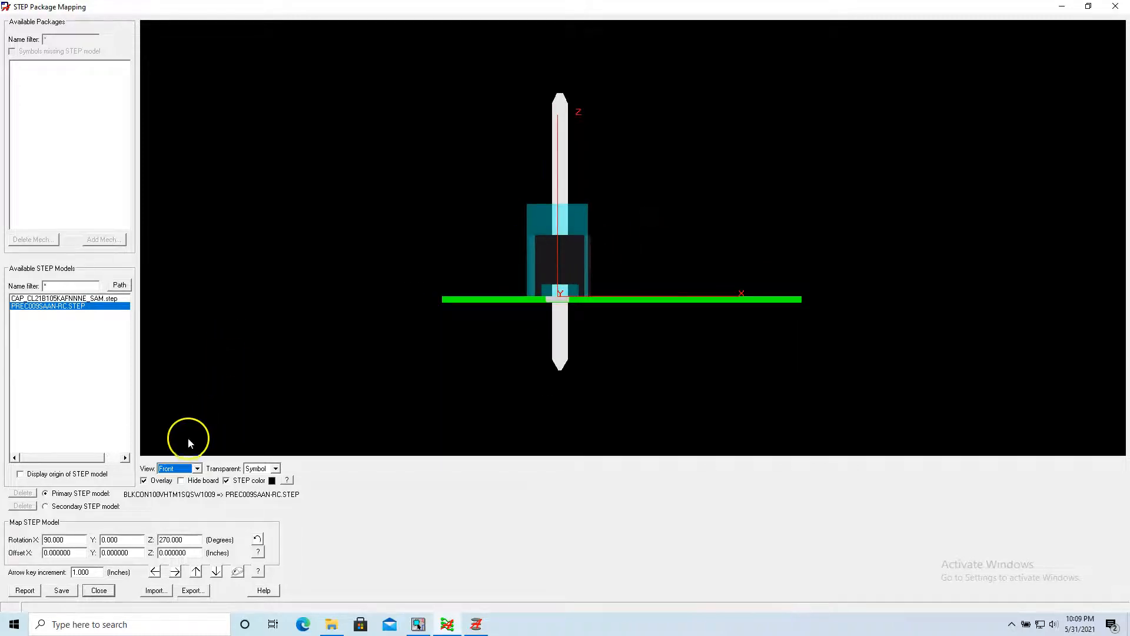
pyautogui.click(197, 469)
pyautogui.click(194, 488)
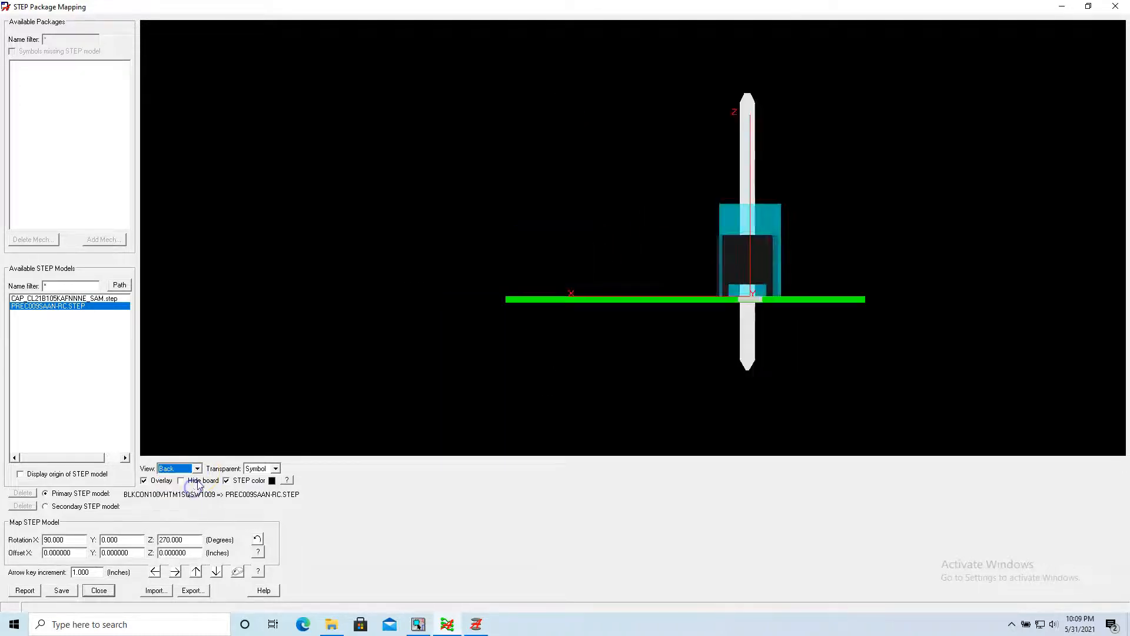
pyautogui.click(195, 469)
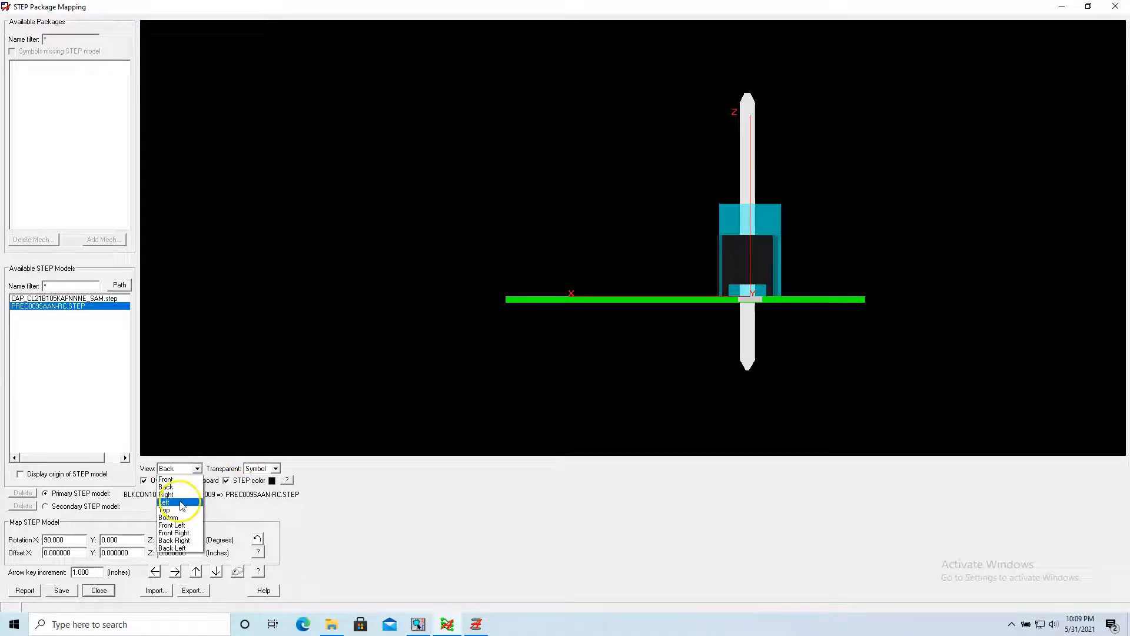
pyautogui.click(179, 503)
pyautogui.moveTo(507, 256); pyautogui.dragTo(567, 198, button='middle')
# From the bottom view, use a 0.001 inch increment to shift the STEP model's X offset to -0.004, centering the pins in their pads.
pyautogui.click(196, 469)
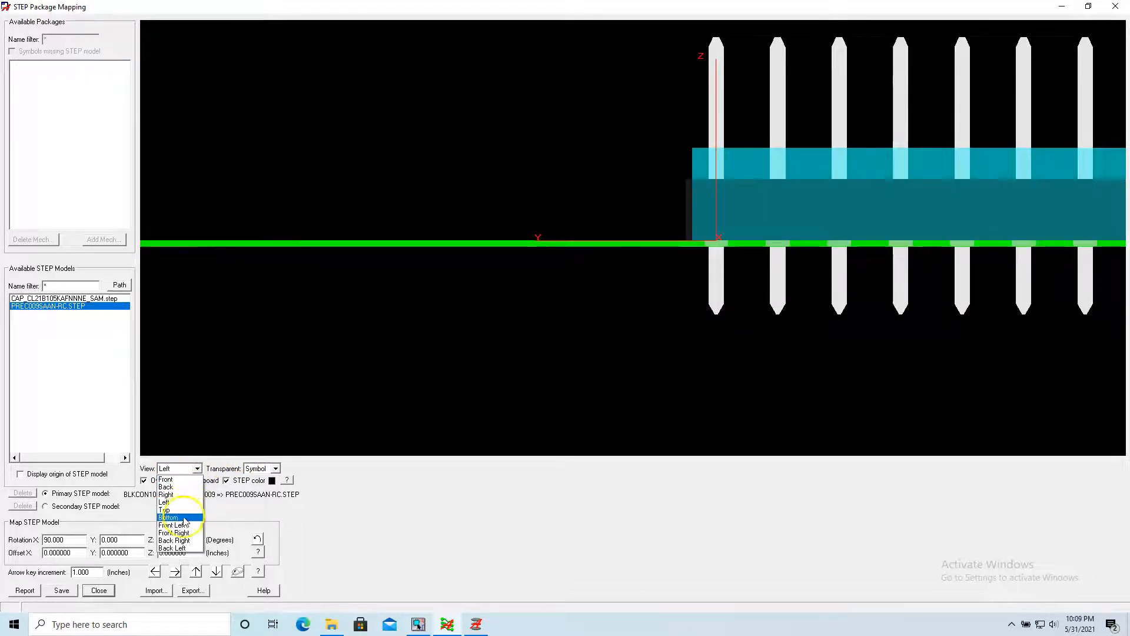
pyautogui.click(182, 518)
pyautogui.scroll(1, 469, 281)
pyautogui.scroll(-3, 469, 281)
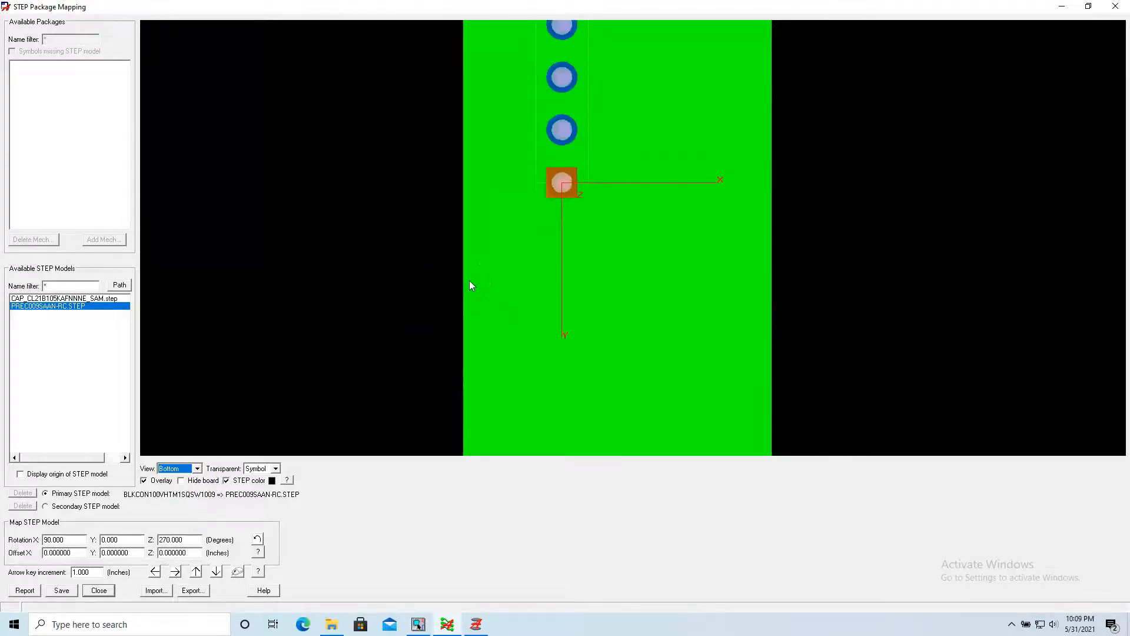
pyautogui.scroll(5, 568, 109)
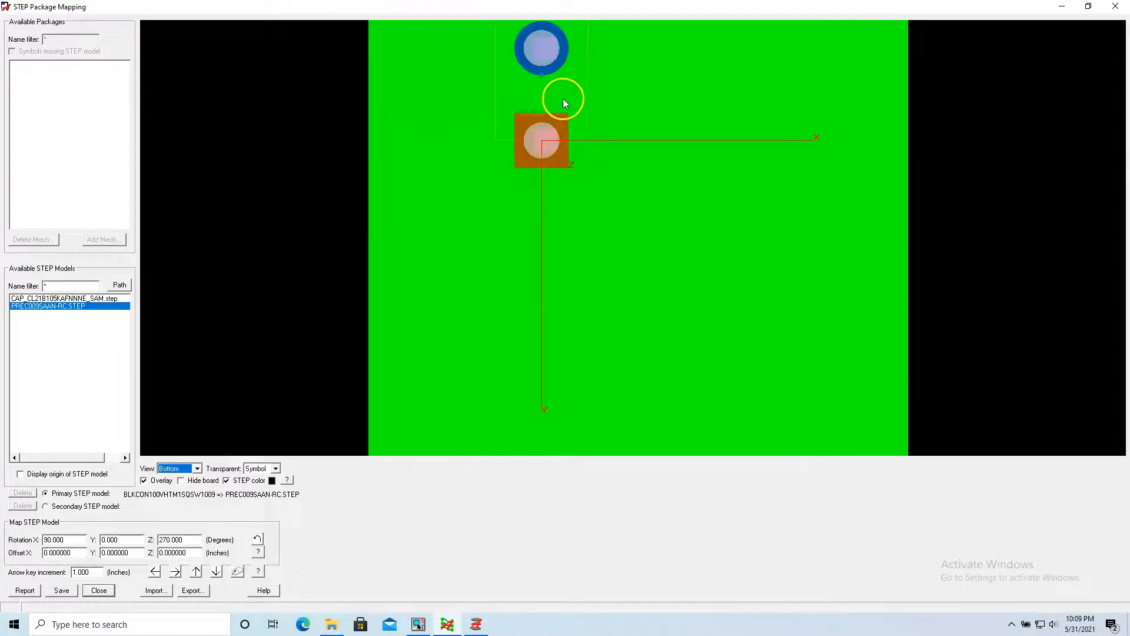
pyautogui.moveTo(586, 181); pyautogui.dragTo(600, 242, button='middle')
pyautogui.moveTo(640, 197)
pyautogui.mouseDown(button='middle')
pyautogui.moveTo(661, 282)
pyautogui.moveTo(650, 211)
pyautogui.mouseUp(button='middle')
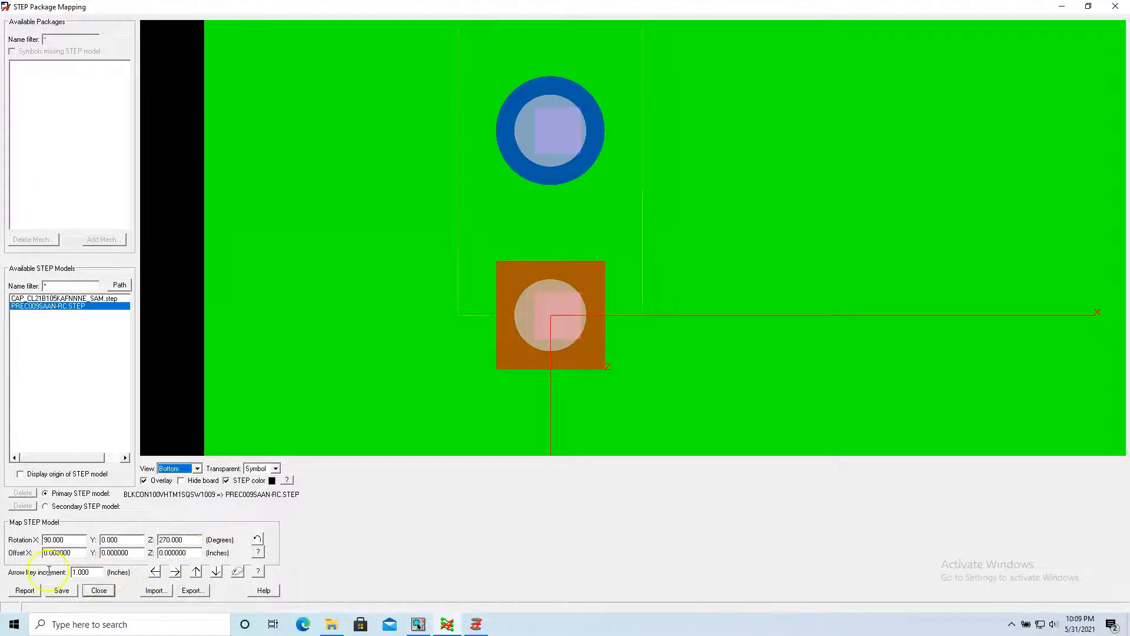
pyautogui.click(100, 572)
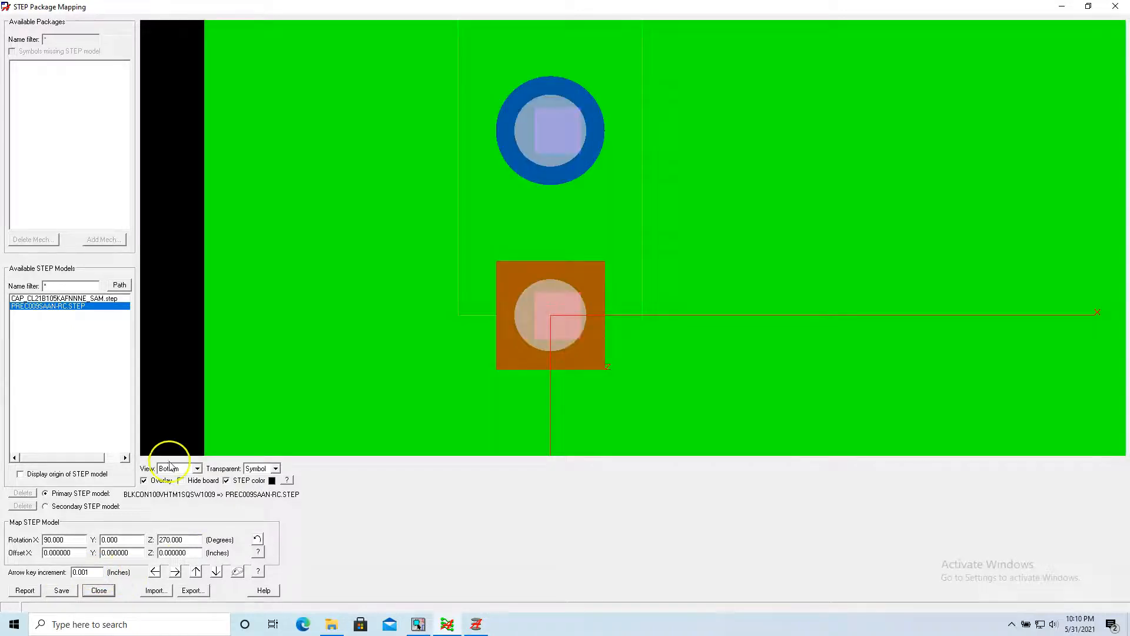
pyautogui.click(155, 572)
pyautogui.click(155, 572)
pyautogui.click(154, 571)
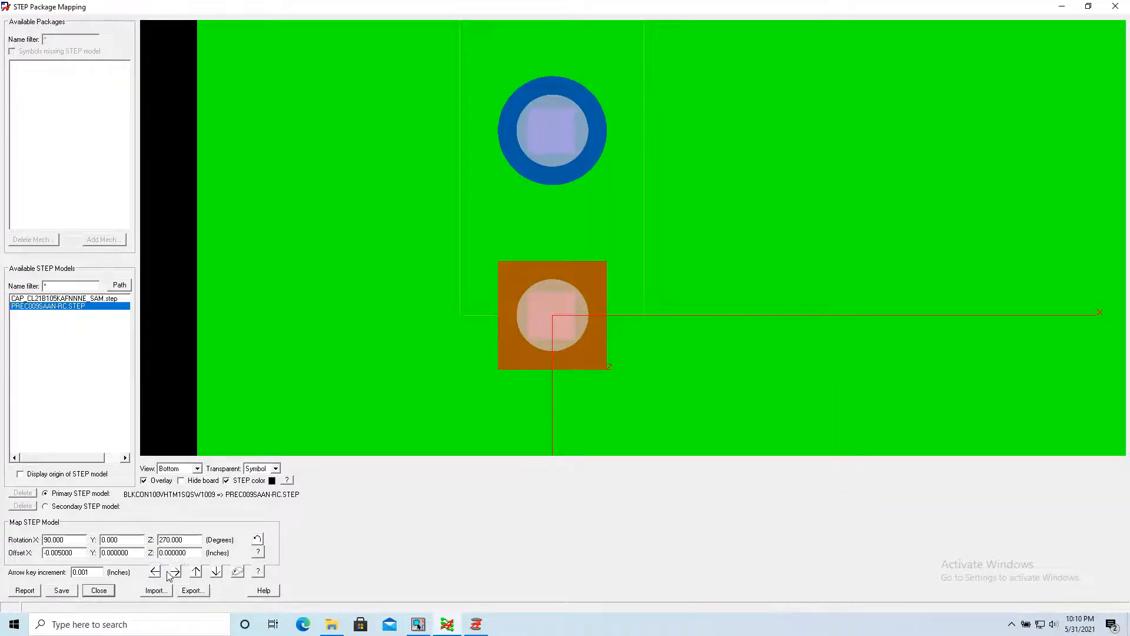
pyautogui.click(175, 571)
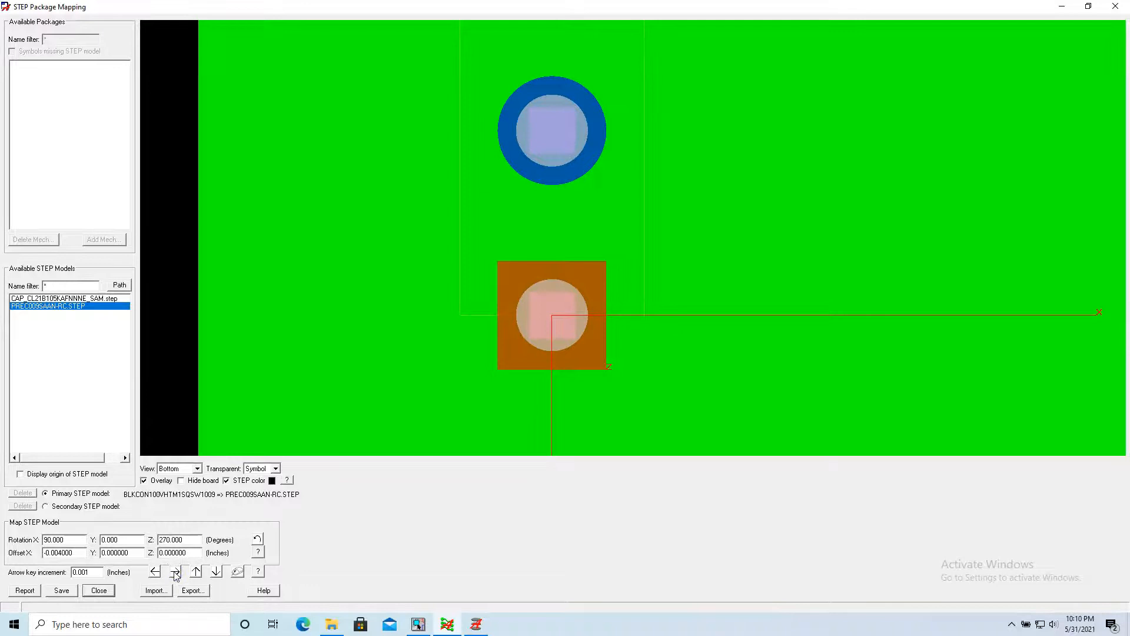
# Check the alignment of the whole row of header pins with their pads from the bottom view.
pyautogui.scroll(-3, 592, 199)
pyautogui.moveTo(604, 97)
pyautogui.mouseDown(button='middle')
pyautogui.moveTo(605, 206)
pyautogui.moveTo(618, 240)
pyautogui.mouseUp(button='middle')
pyautogui.moveTo(616, 139); pyautogui.dragTo(618, 254, button='middle')
pyautogui.scroll(-3, 483, 235)
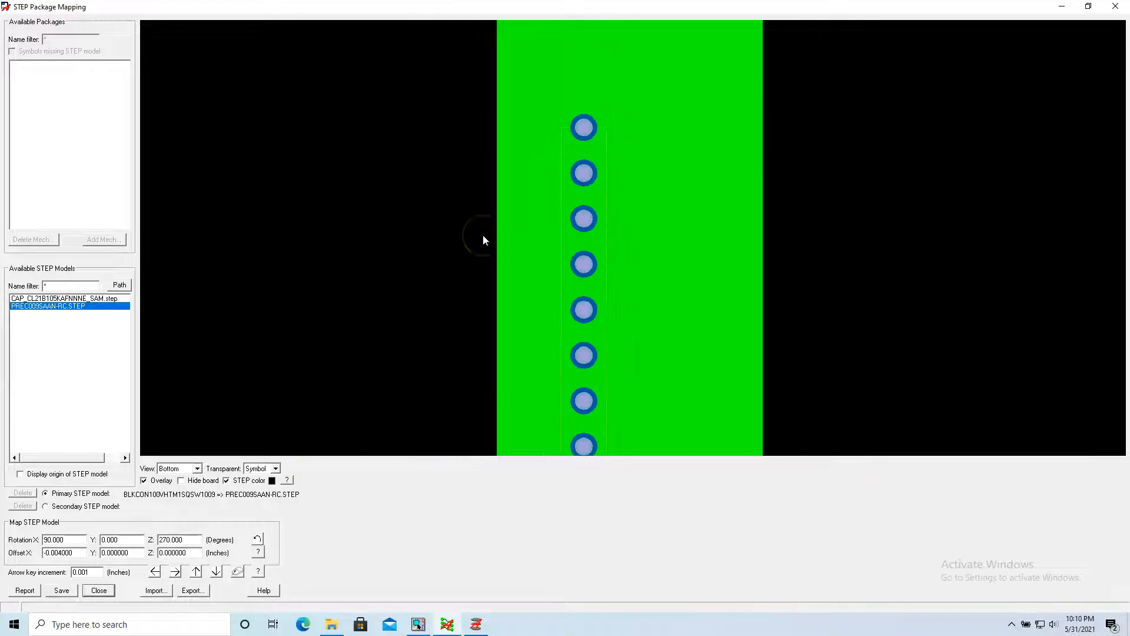
pyautogui.scroll(-2, 484, 239)
pyautogui.moveTo(650, 172); pyautogui.dragTo(648, 157, button='middle')
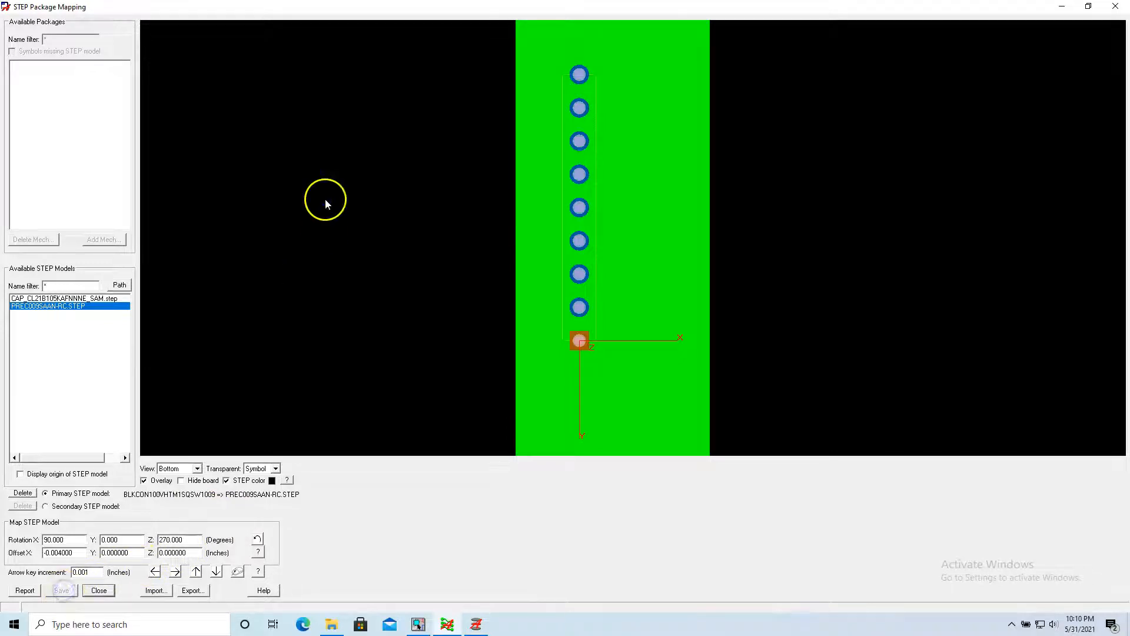
# Return to the Front Left view, save and close the STEP mapping, and save the footprint over its existing file.
pyautogui.click(180, 470)
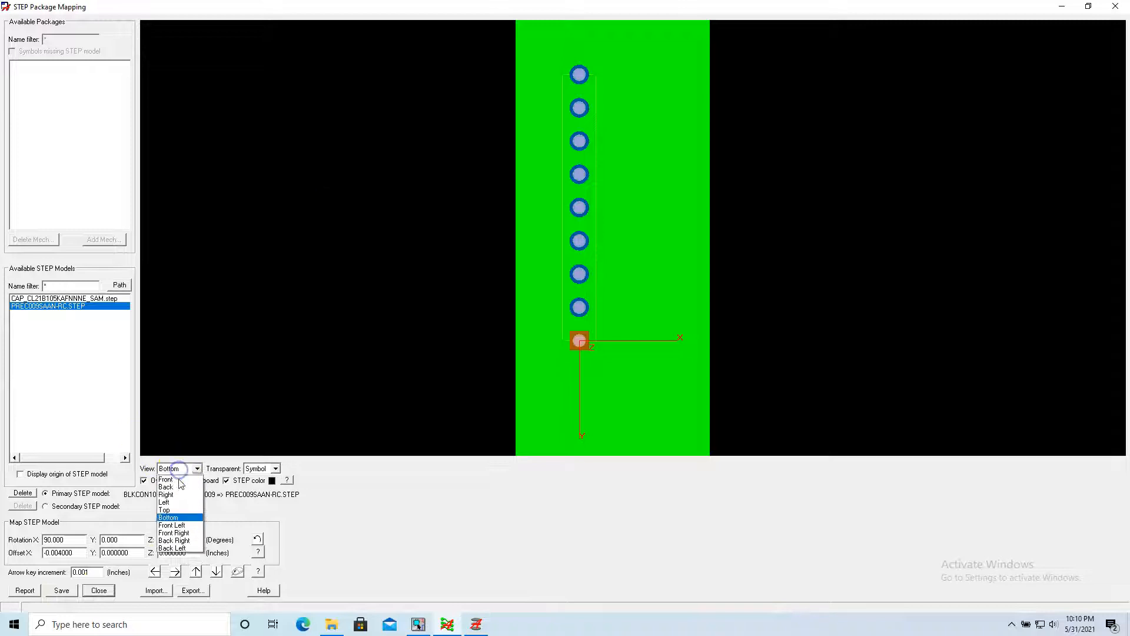
pyautogui.click(182, 524)
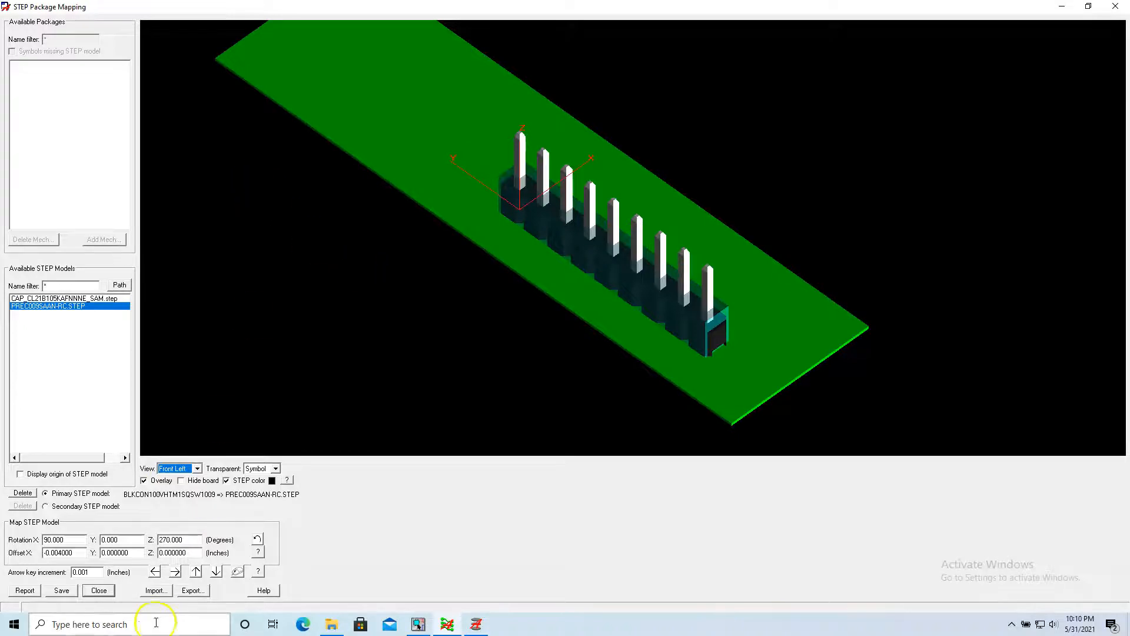
pyautogui.click(63, 593)
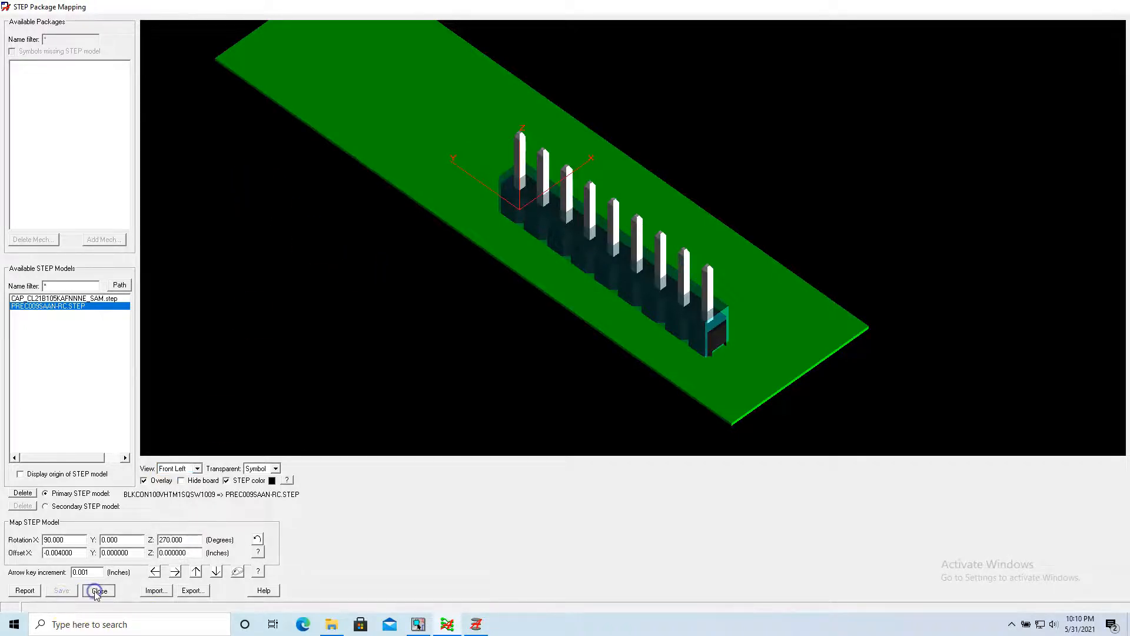
pyautogui.click(98, 591)
pyautogui.click(50, 36)
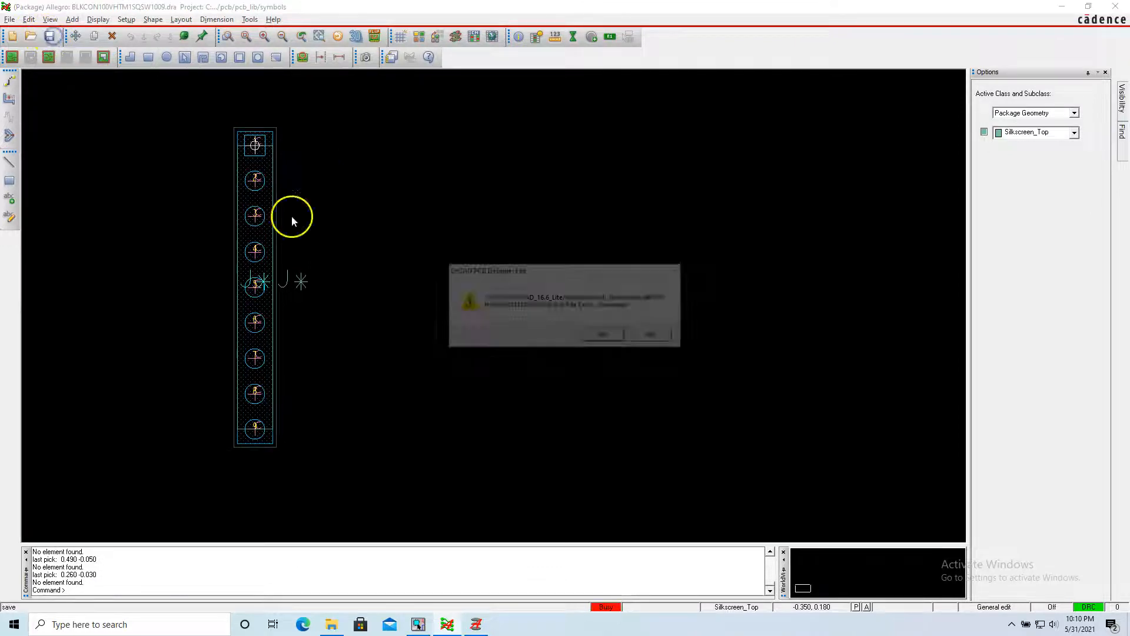
pyautogui.click(609, 336)
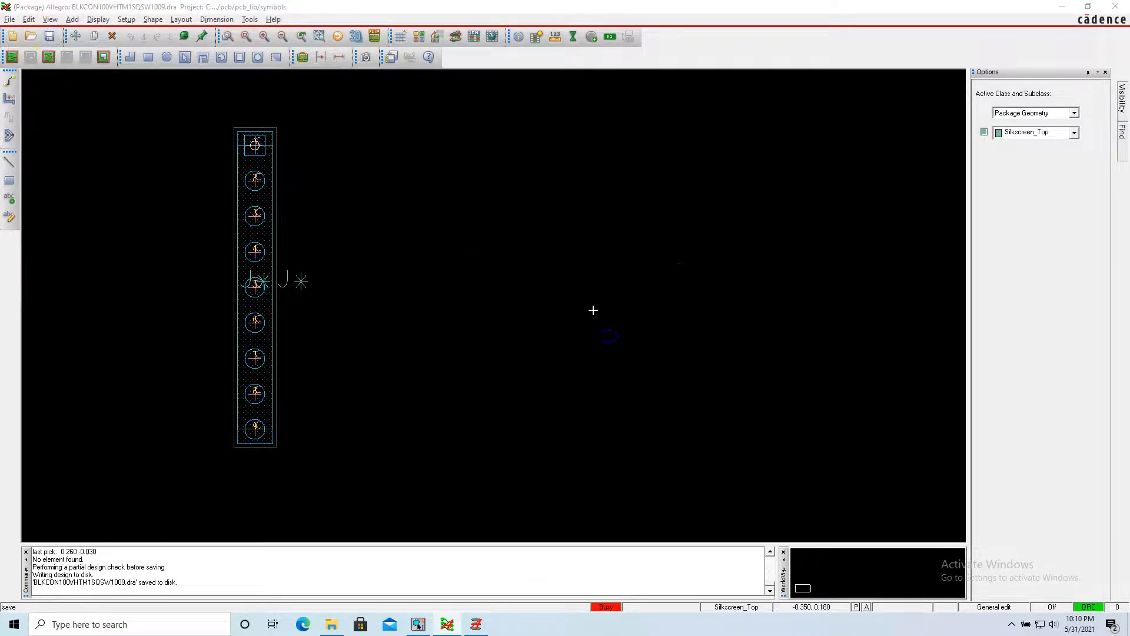
# Inspect the finished footprint with its STEP model in the Allegro 3D Viewer from several angles, and close the viewer.
pyautogui.click(353, 36)
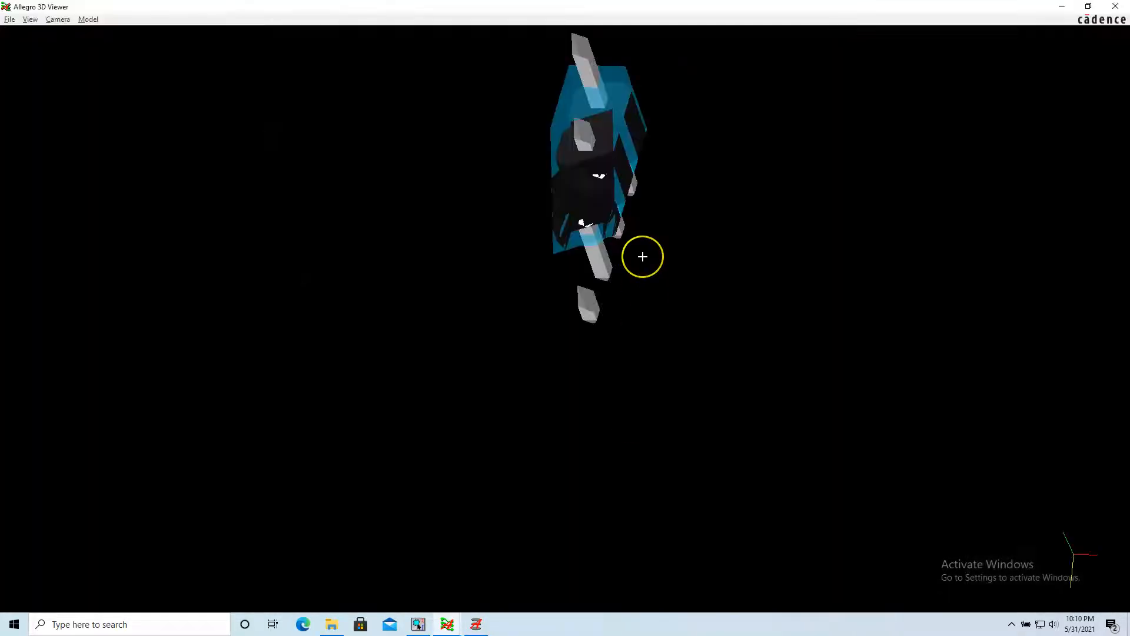
pyautogui.scroll(5, 642, 257)
pyautogui.scroll(-7, 642, 257)
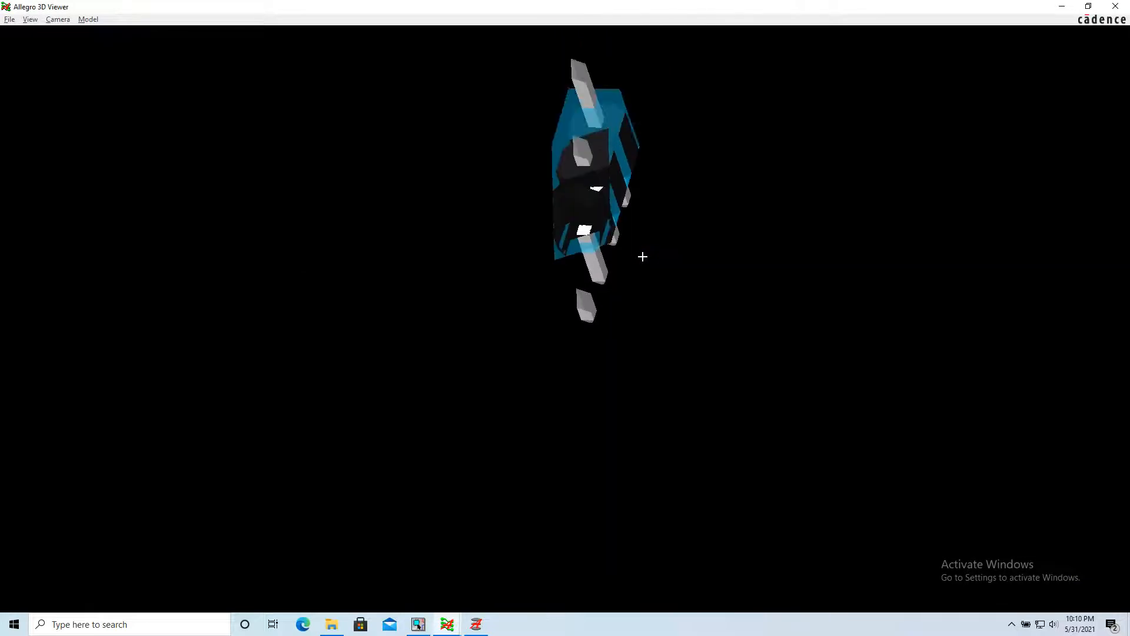
pyautogui.scroll(-2, 642, 256)
pyautogui.moveTo(641, 255); pyautogui.dragTo(518, 352)
pyautogui.moveTo(524, 355); pyautogui.dragTo(663, 288)
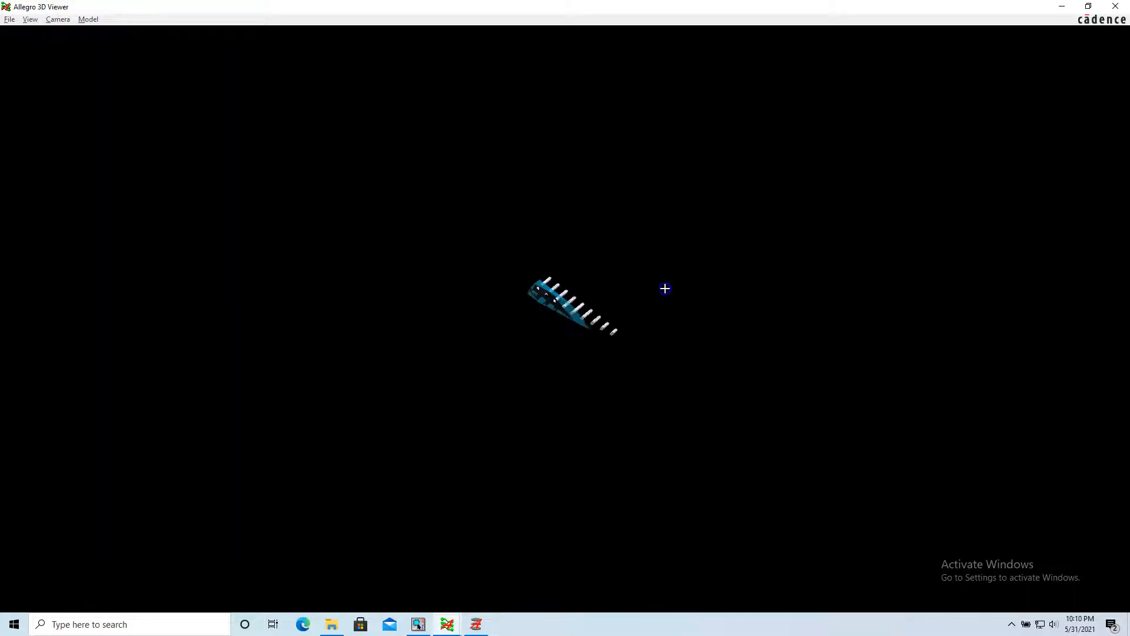
pyautogui.click(1117, 7)
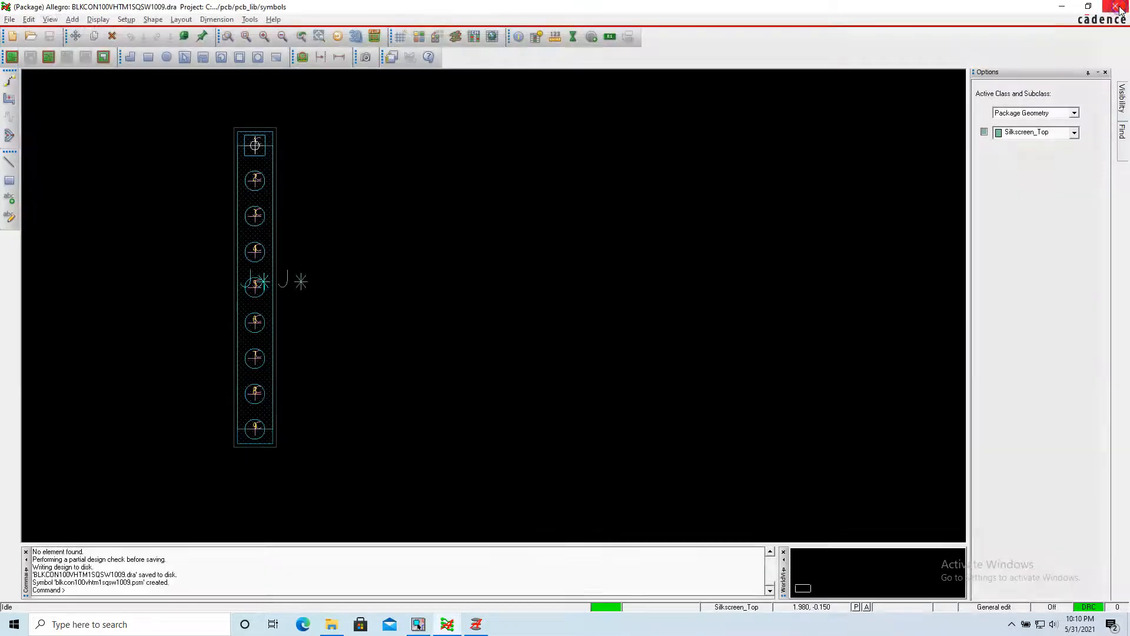
pyautogui.click(370, 223)
pyautogui.click(118, 121)
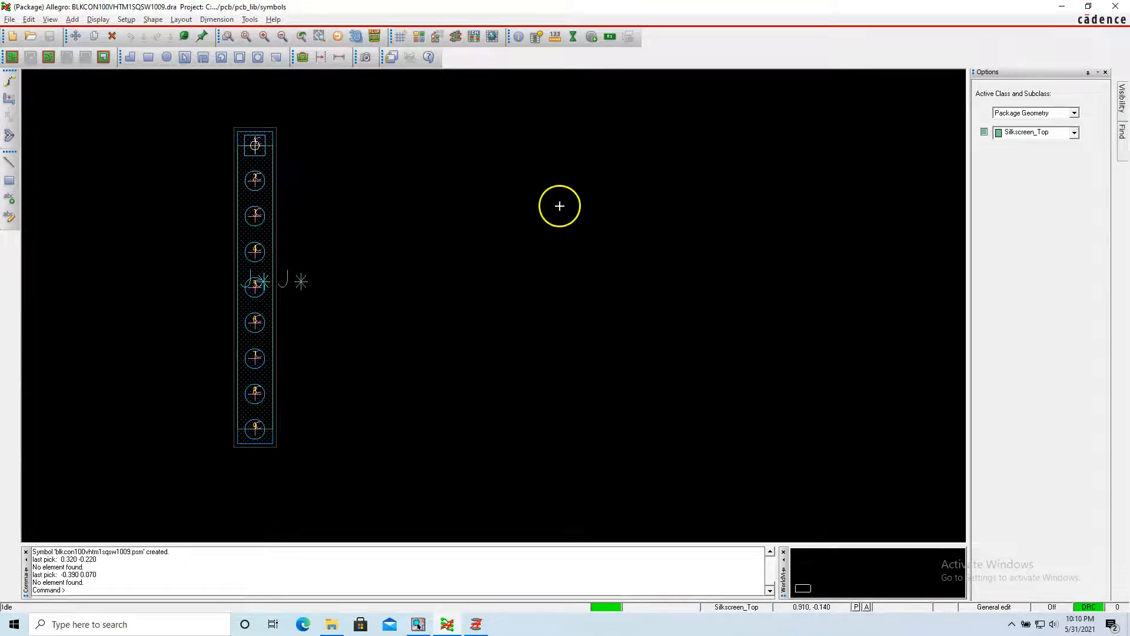
pyautogui.click(444, 266)
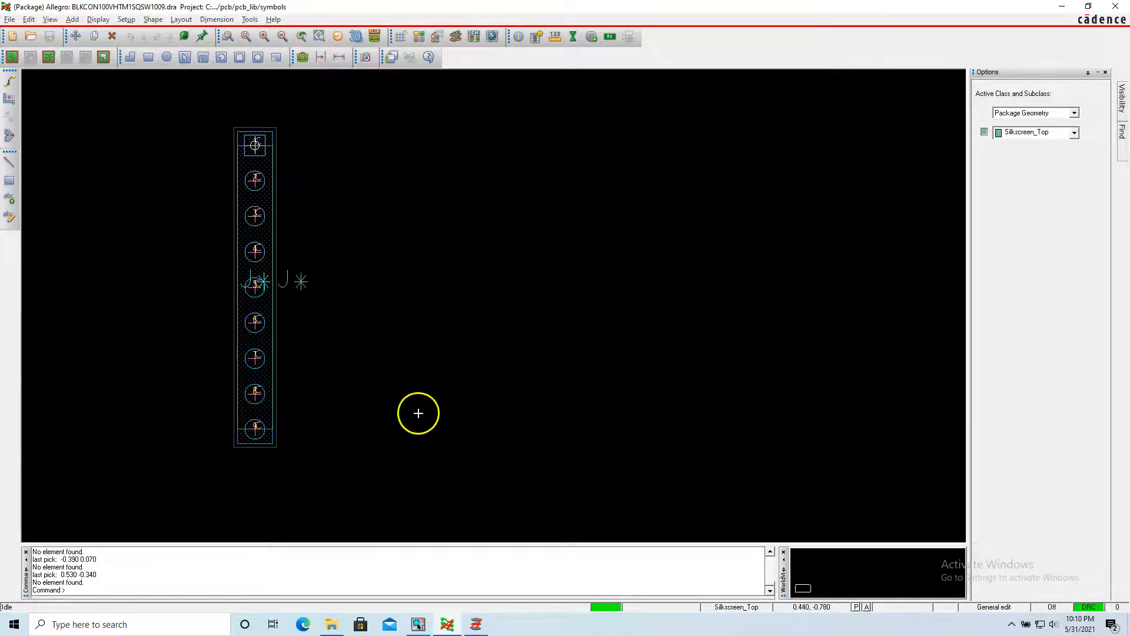
# Close the Allegro footprint editor and minimize File Explorer to return to the OrCAD Capture schematic.
pyautogui.click(1116, 7)
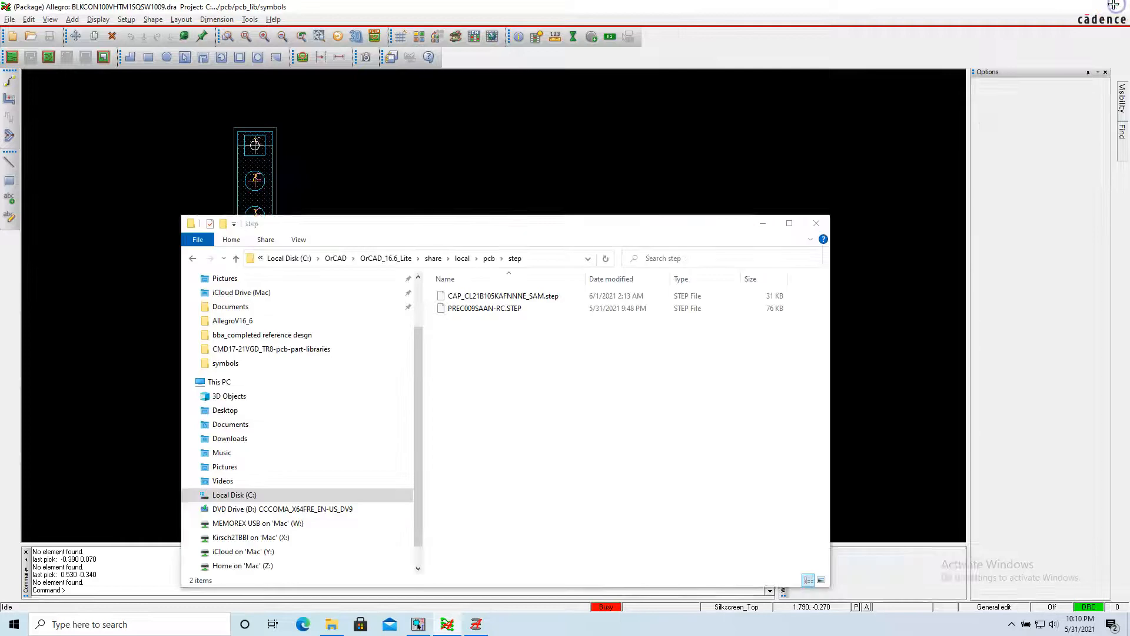
pyautogui.click(765, 225)
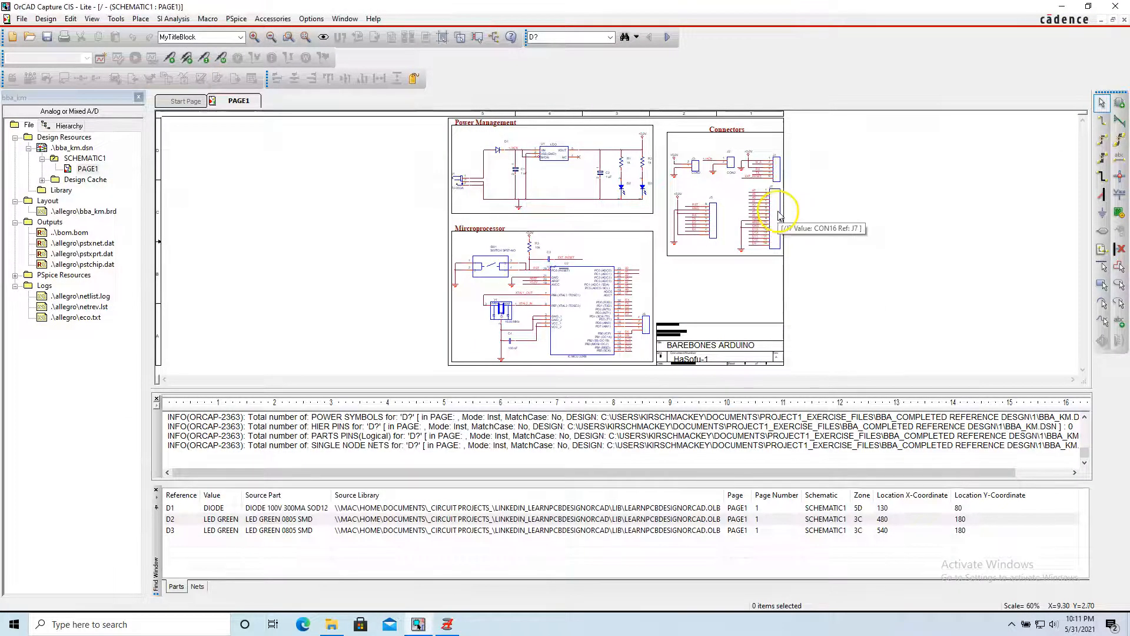
pyautogui.click(735, 219)
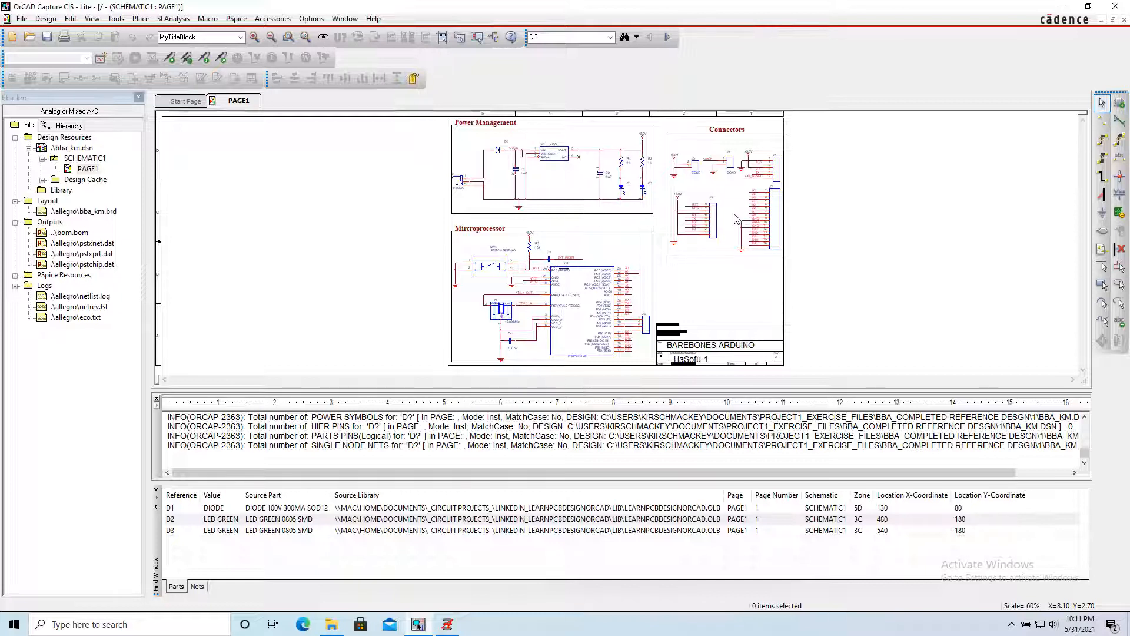
# Copy J5's PCB footprint name BLKCON100VHTM1SQSW1009 from the BOM spreadsheet and return to the Connectors section of the OrCAD Capture schematic.
pyautogui.moveTo(678, 158); pyautogui.dragTo(808, 287)
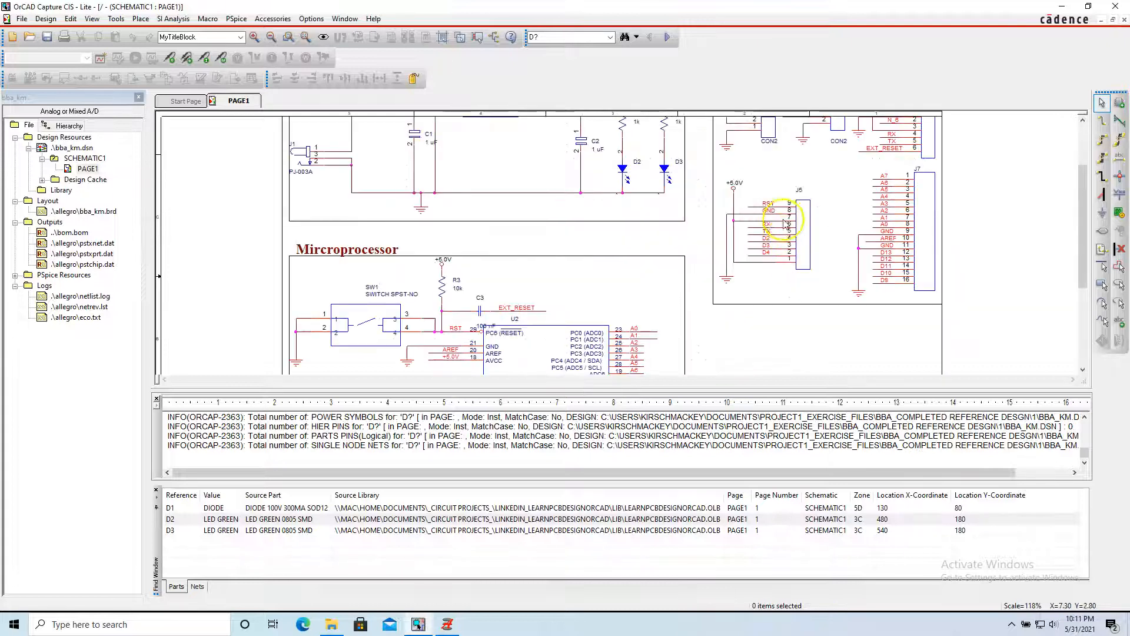
pyautogui.hotkey('ctrl', 'Left')
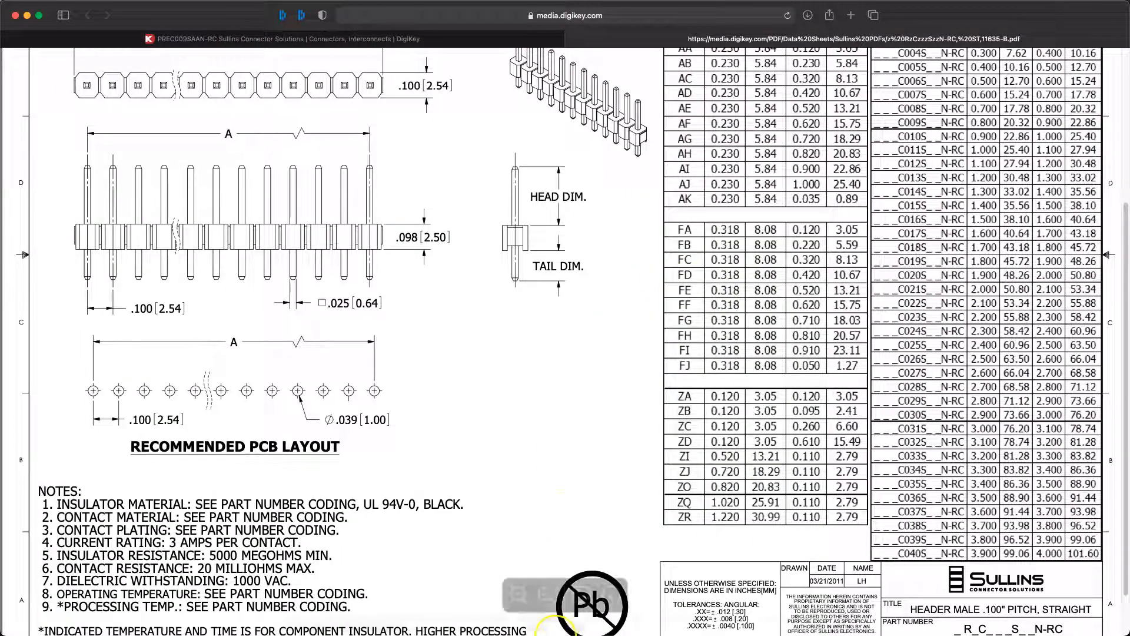
pyautogui.moveTo(557, 630)
pyautogui.click(657, 615)
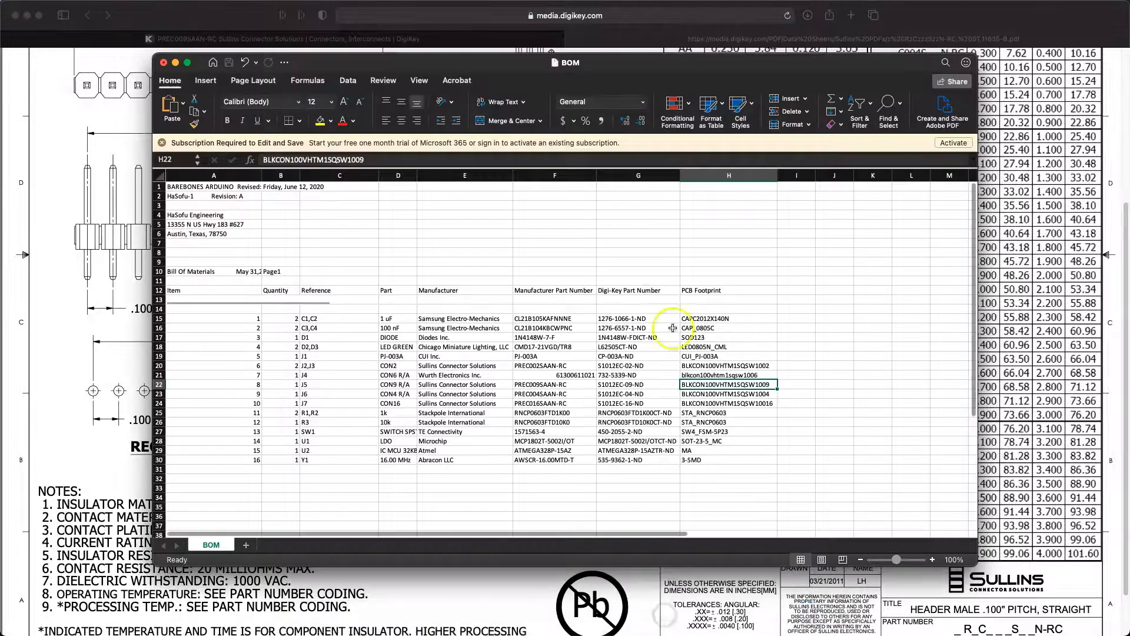
pyautogui.press('super+c')
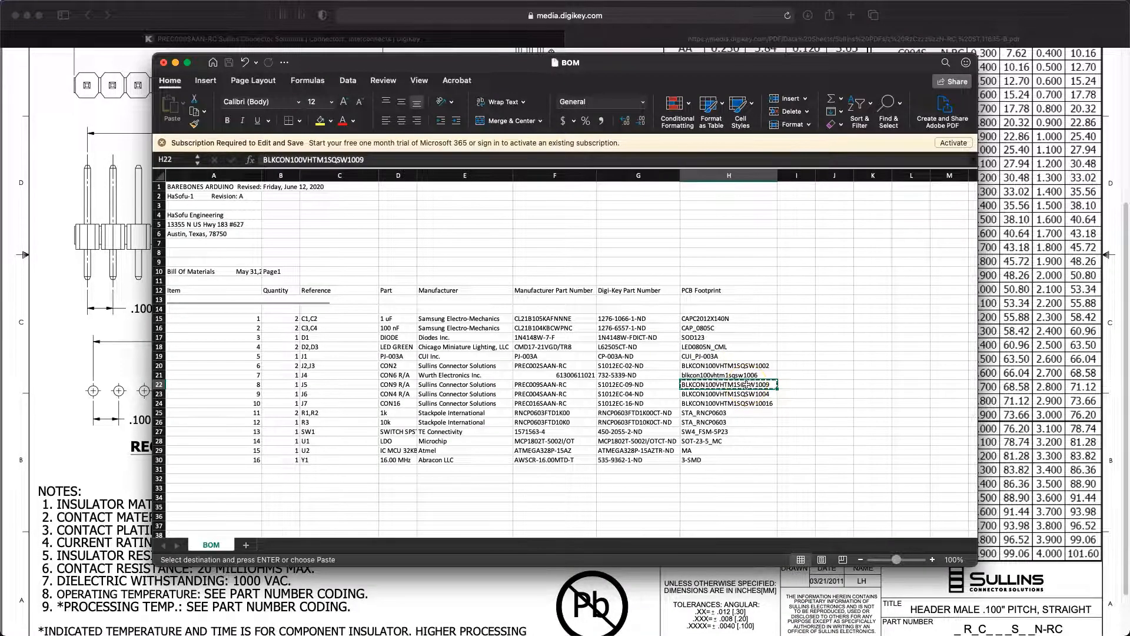
pyautogui.hotkey('ctrl', 'Right')
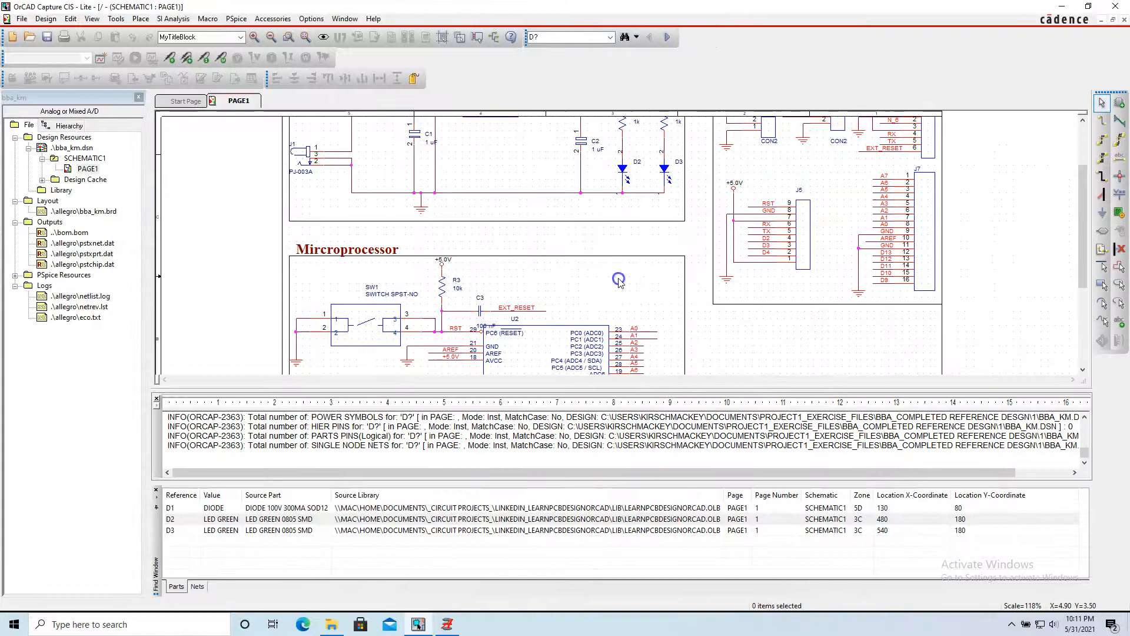
pyautogui.hotkey('ctrl', 'Left')
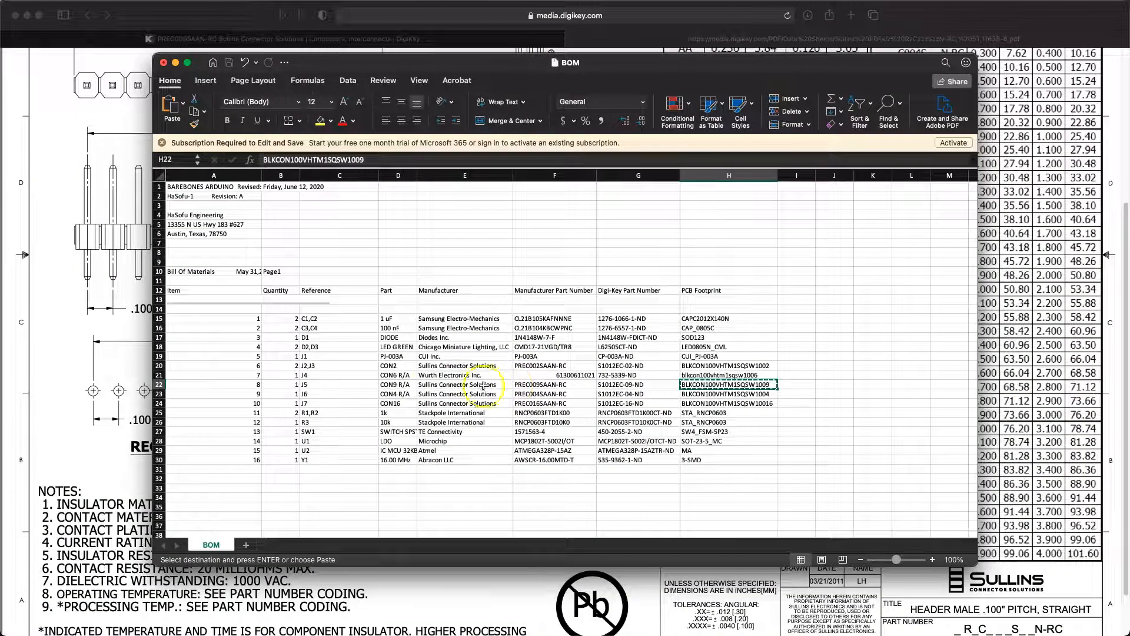
pyautogui.hotkey('ctrl', 'Right')
# Show the Allegro footprint of connector J5 in the Footprint Viewer and enlarge its preview.
pyautogui.scroll(5, 807, 276)
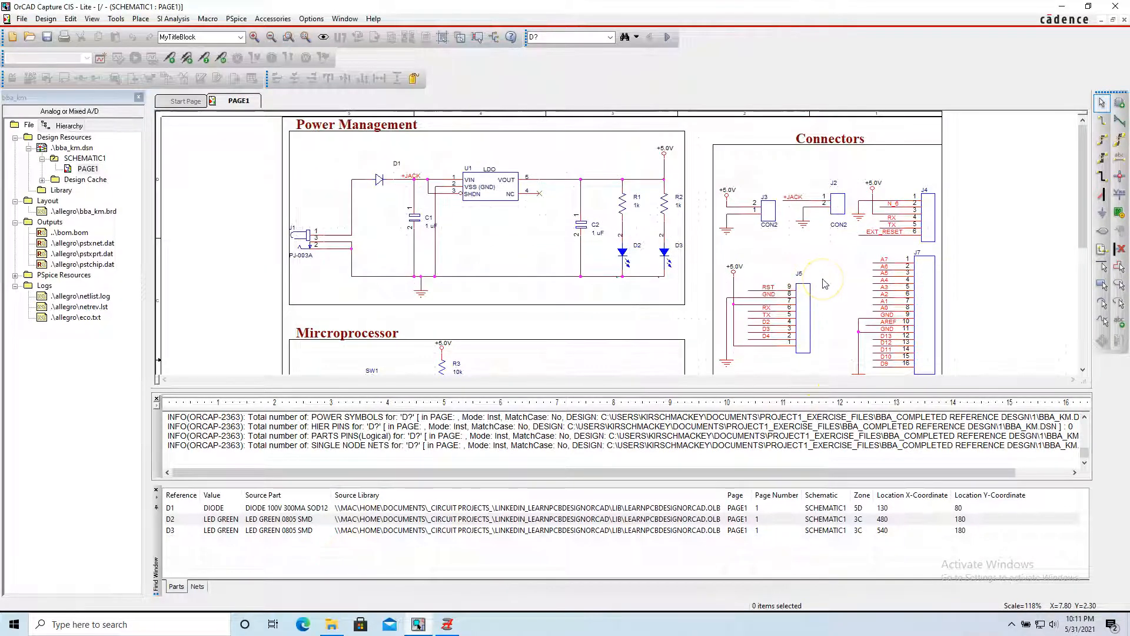
pyautogui.scroll(-2, 825, 285)
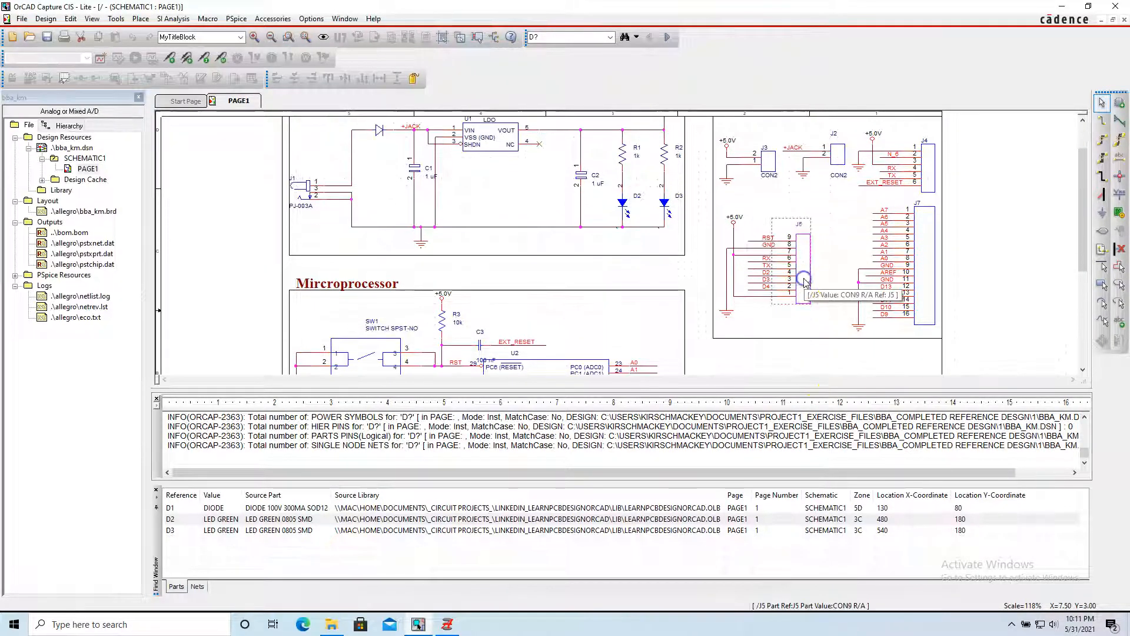
pyautogui.rightClick(805, 281)
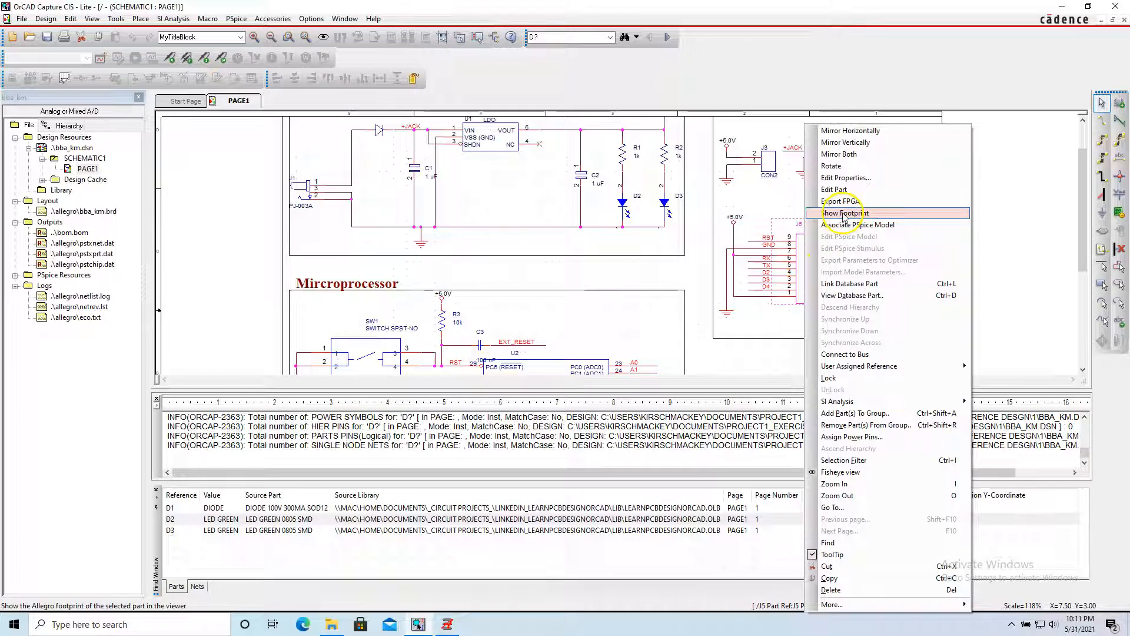
pyautogui.click(844, 216)
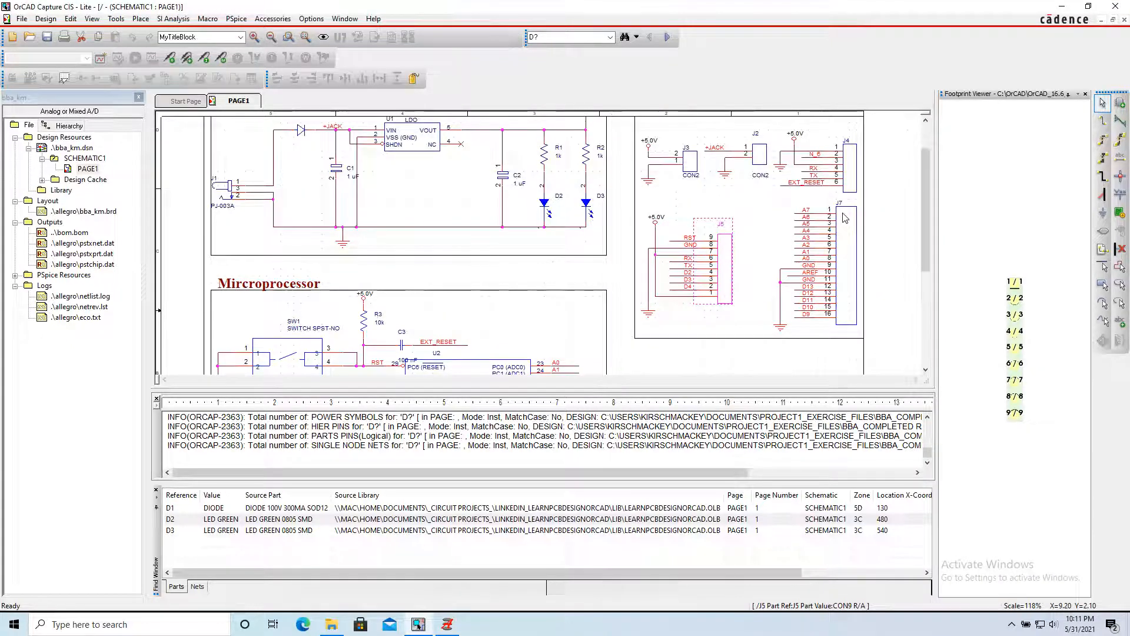
pyautogui.scroll(-2, 1035, 389)
pyautogui.scroll(4, 1035, 389)
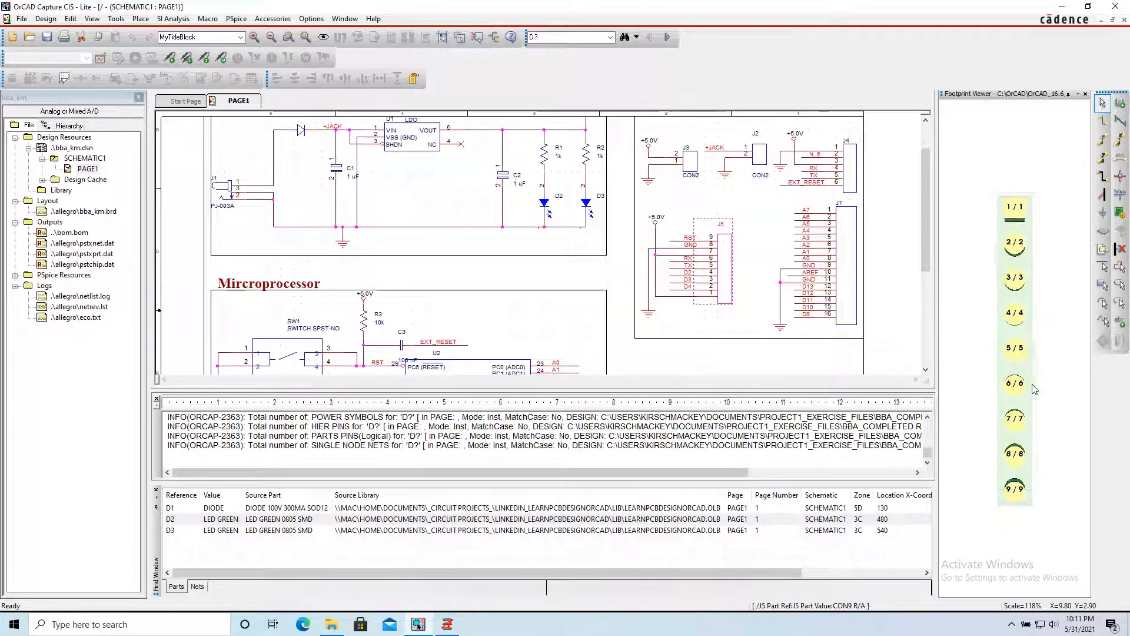
# Check how J5's schematic pins 9, 8 and 7 map to the pads in the footprint preview.
pyautogui.click(678, 241)
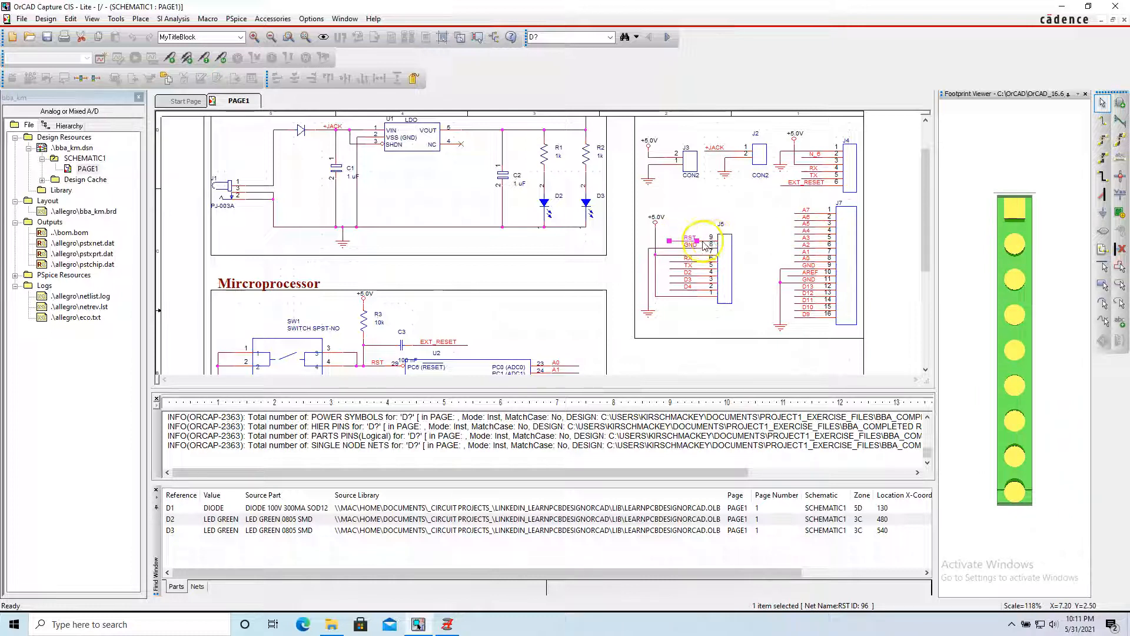
pyautogui.click(704, 241)
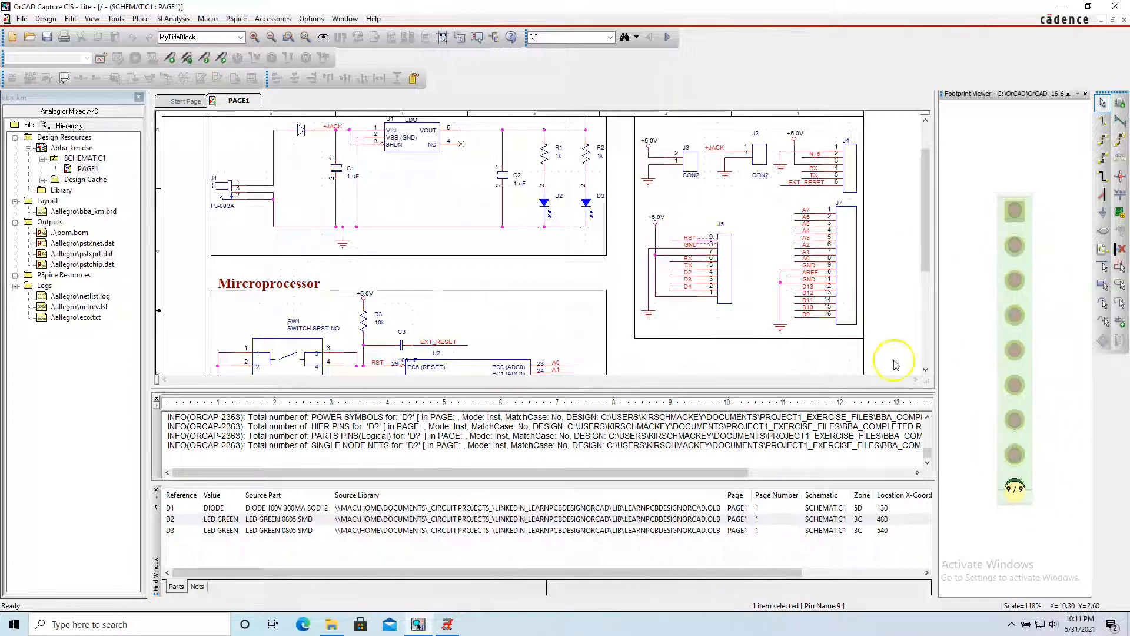
pyautogui.click(705, 246)
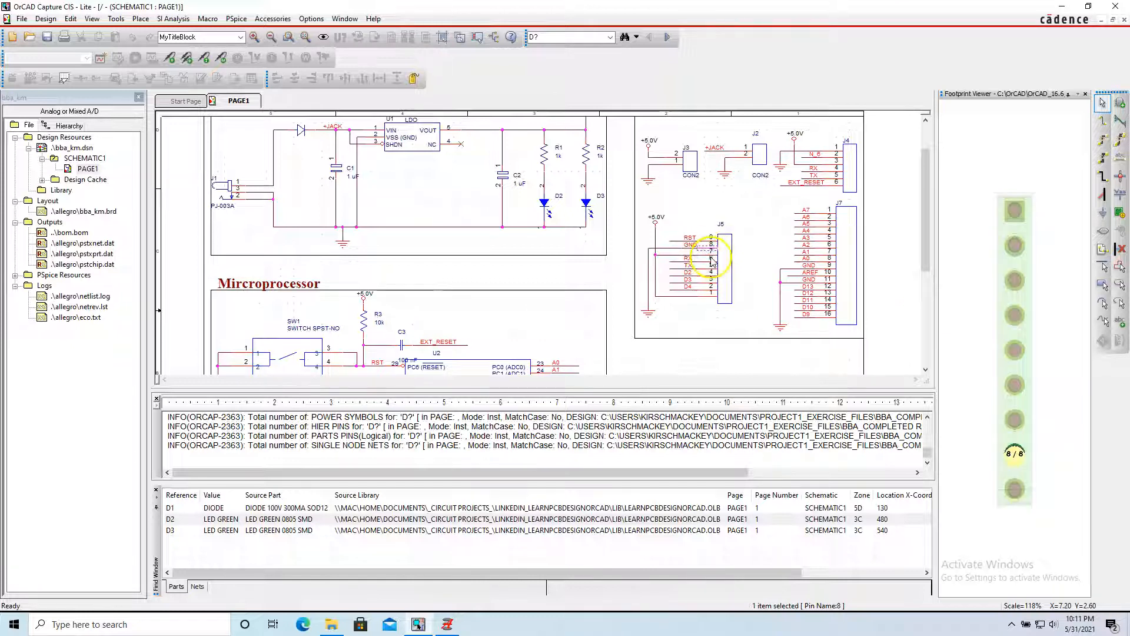
pyautogui.click(705, 253)
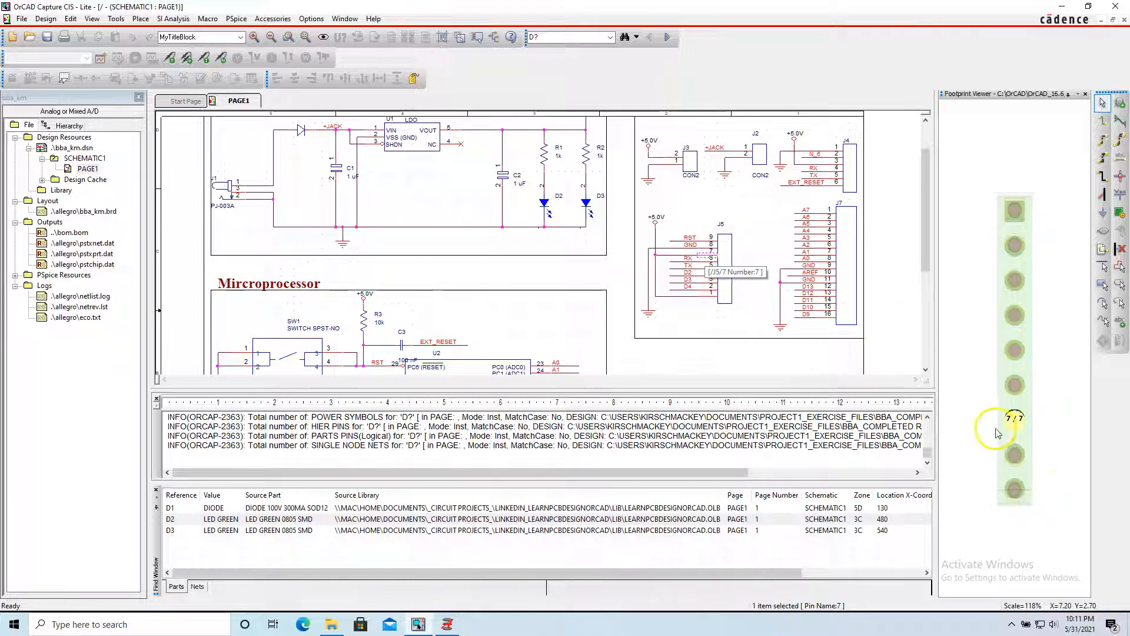
# Tilt and enlarge the J5 footprint preview, and save the schematic.
pyautogui.moveTo(1031, 377); pyautogui.dragTo(1027, 327)
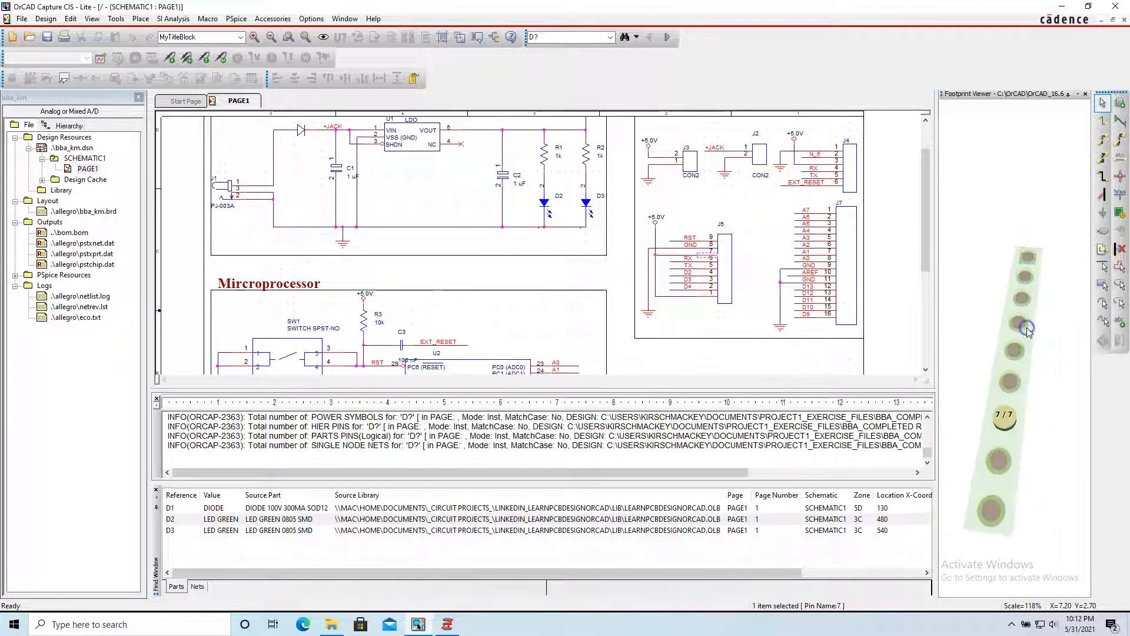
pyautogui.moveTo(938, 283); pyautogui.dragTo(856, 282)
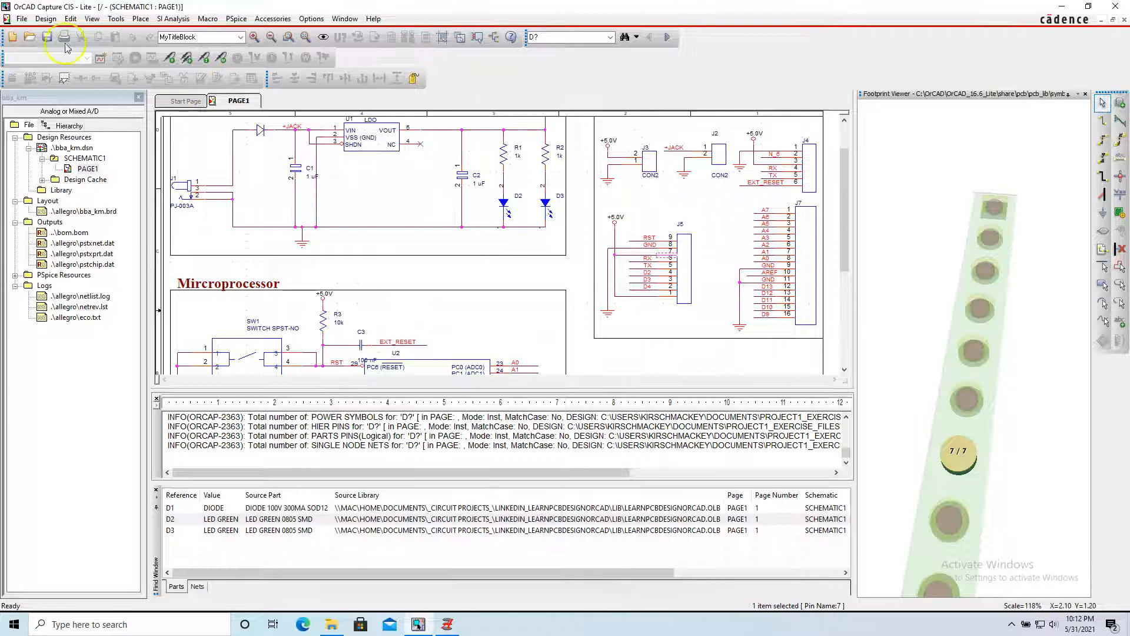
pyautogui.click(46, 36)
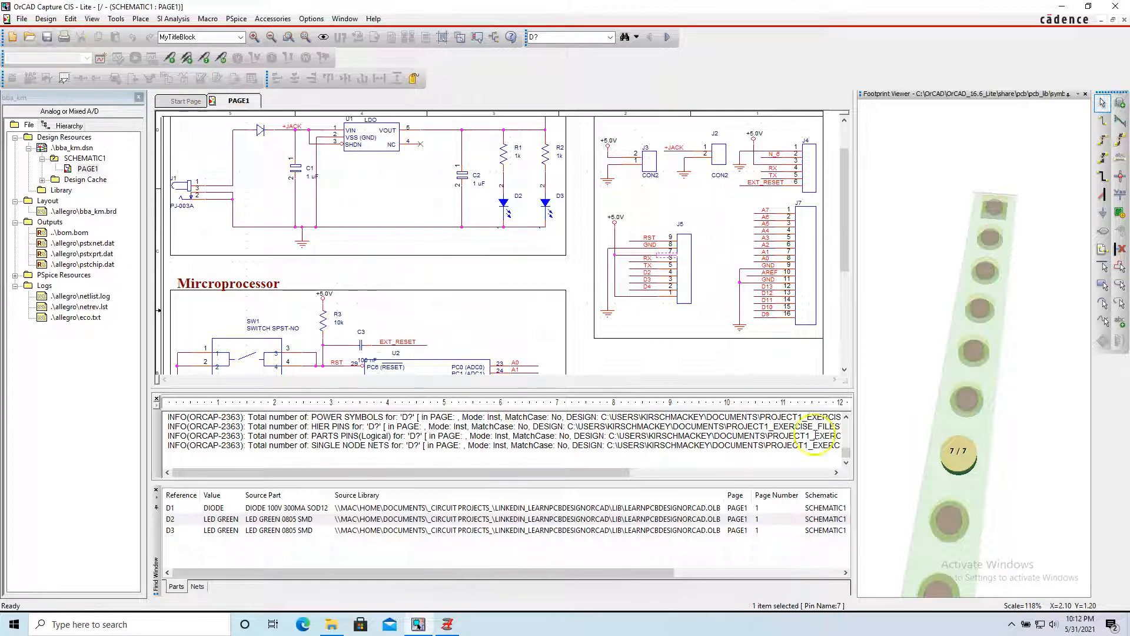
# Switch to the DigiKey page of PREC009SAAN-RC in the browser and review its attributes and EDA/CAD model files.
pyautogui.click(745, 362)
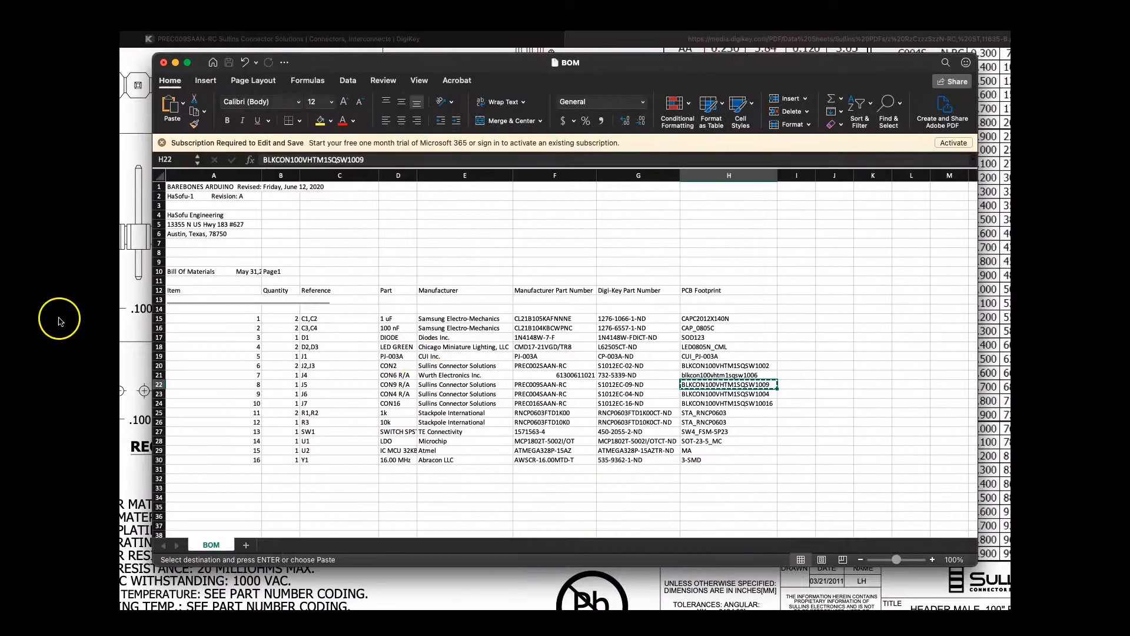
pyautogui.click(61, 319)
pyautogui.click(382, 39)
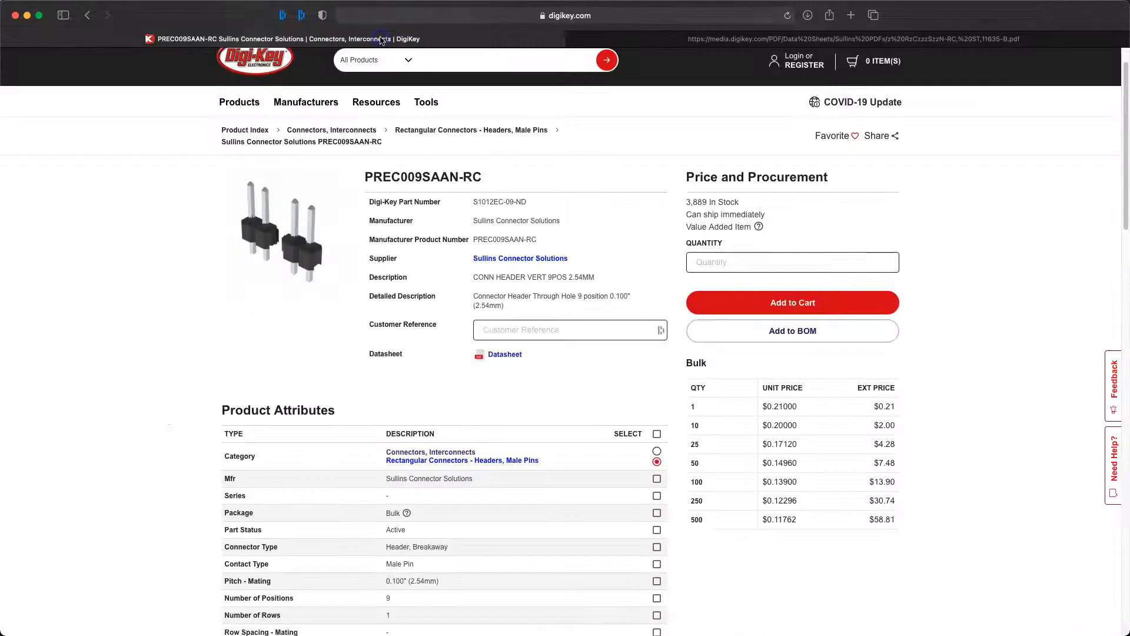
pyautogui.scroll(-10, 497, 380)
pyautogui.scroll(-9, 489, 388)
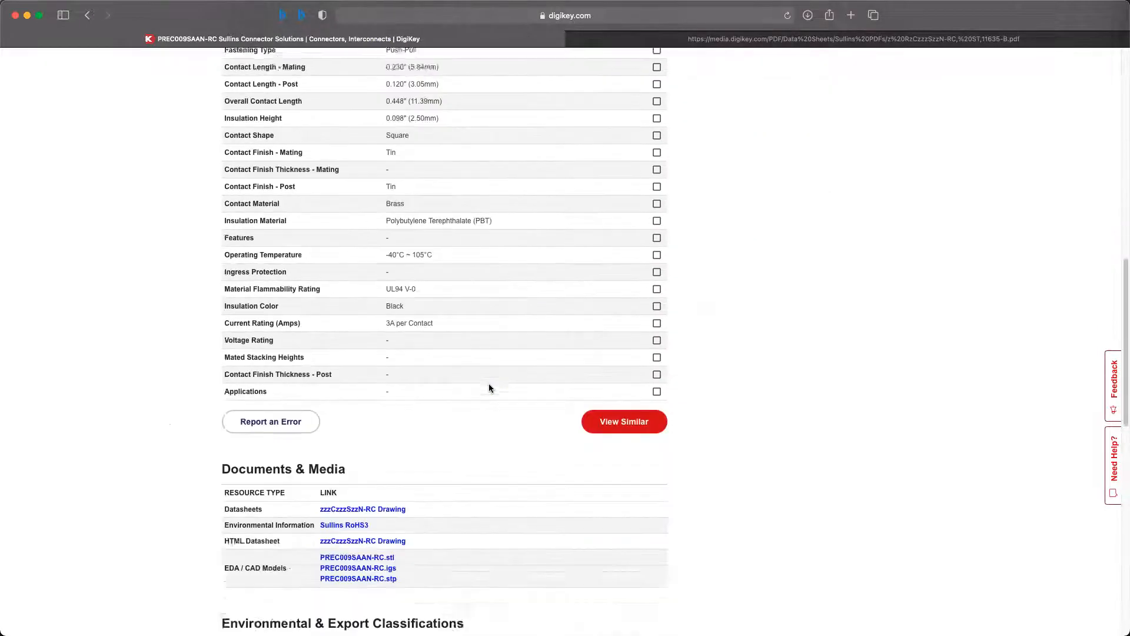
pyautogui.click(375, 284)
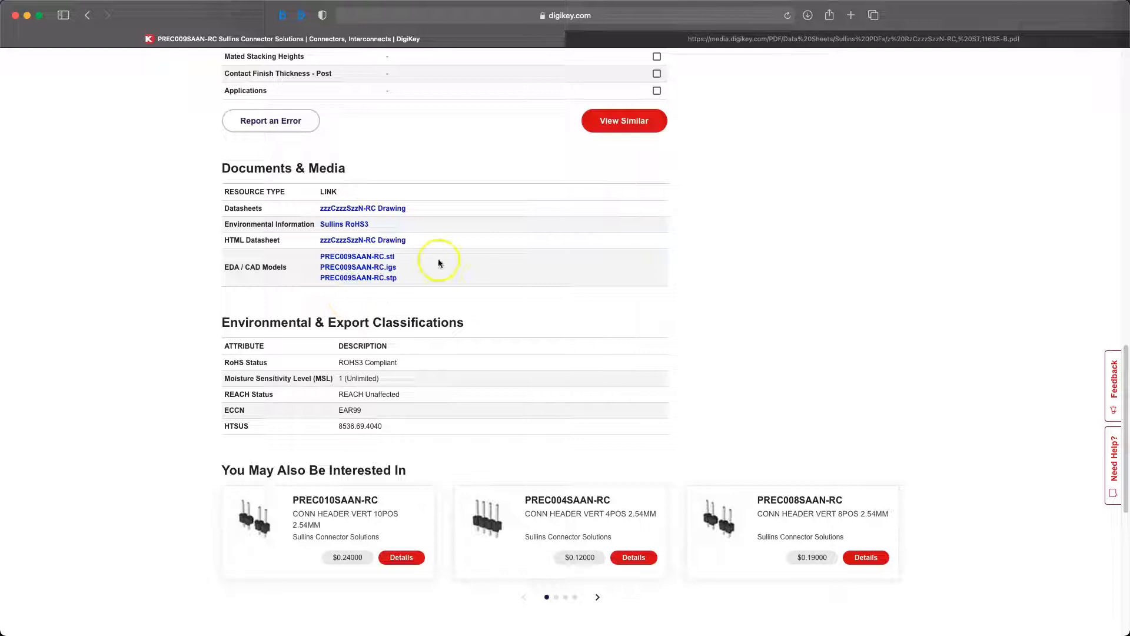
pyautogui.click(453, 305)
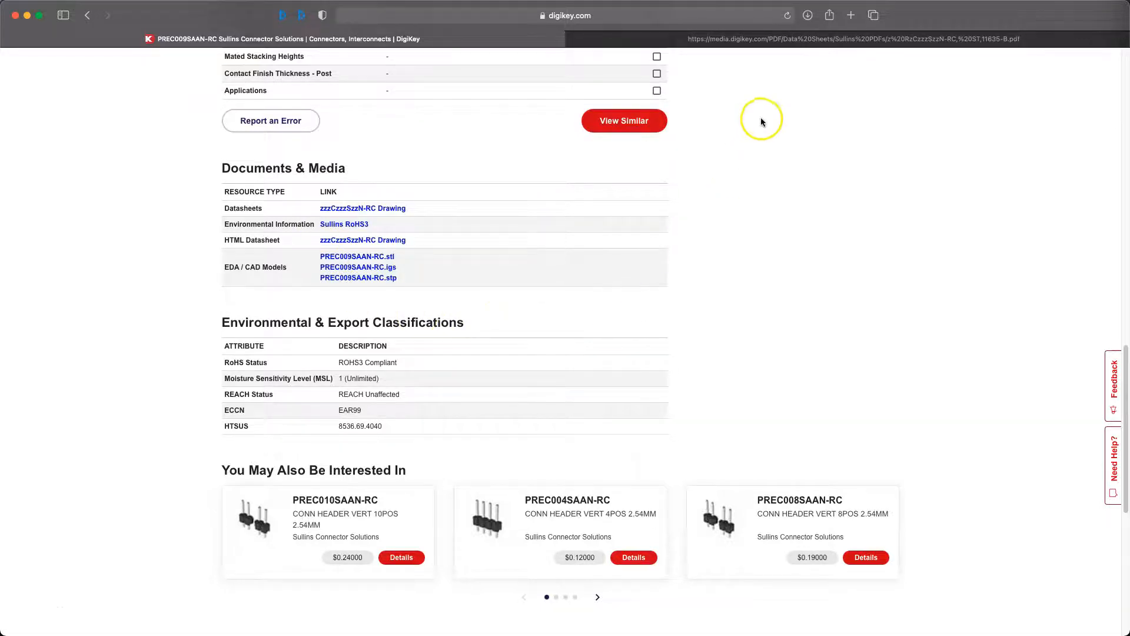
# Review the recommended PCB layout in the header's datasheet, close the datasheet, and return to the start of the DigiKey product page.
pyautogui.click(782, 40)
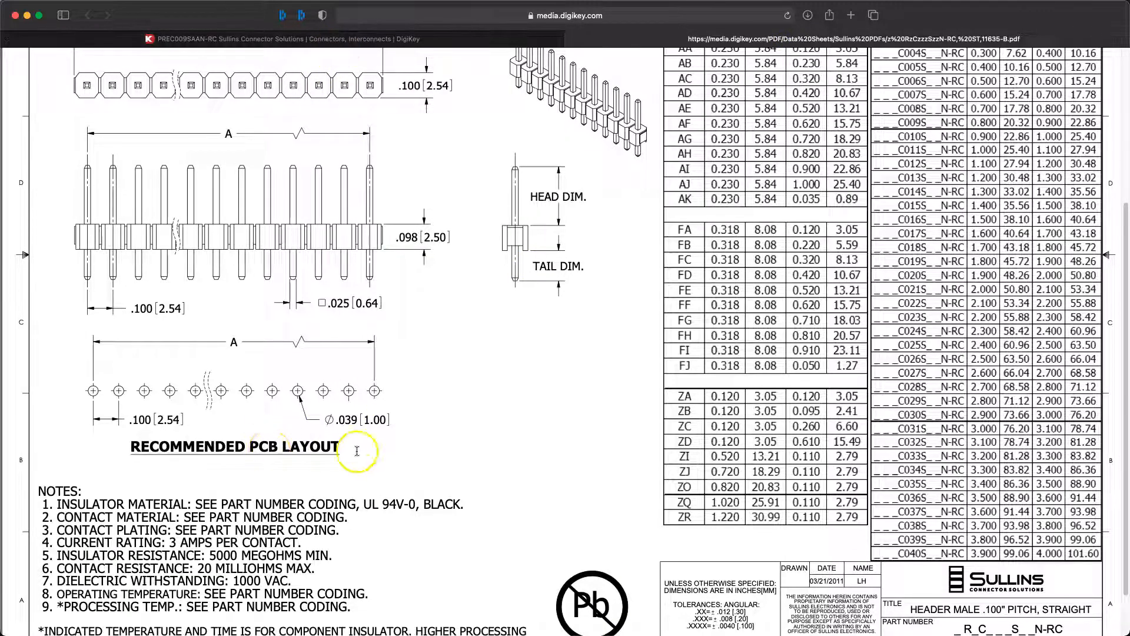
pyautogui.scroll(3, 357, 451)
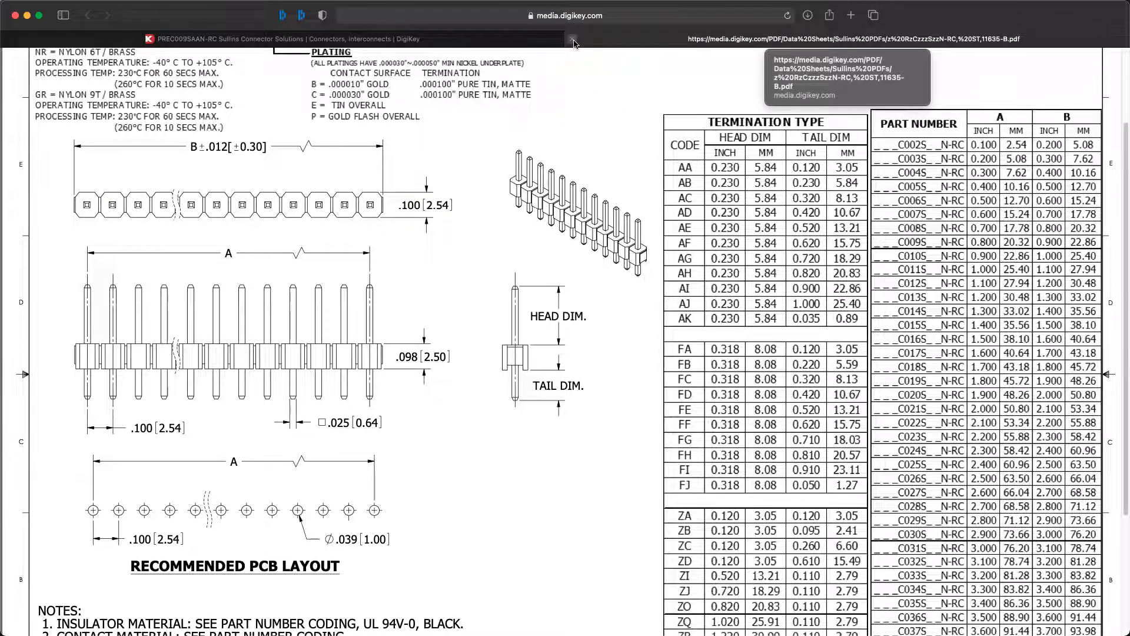
pyautogui.click(573, 40)
pyautogui.scroll(5, 772, 386)
pyautogui.scroll(10, 773, 389)
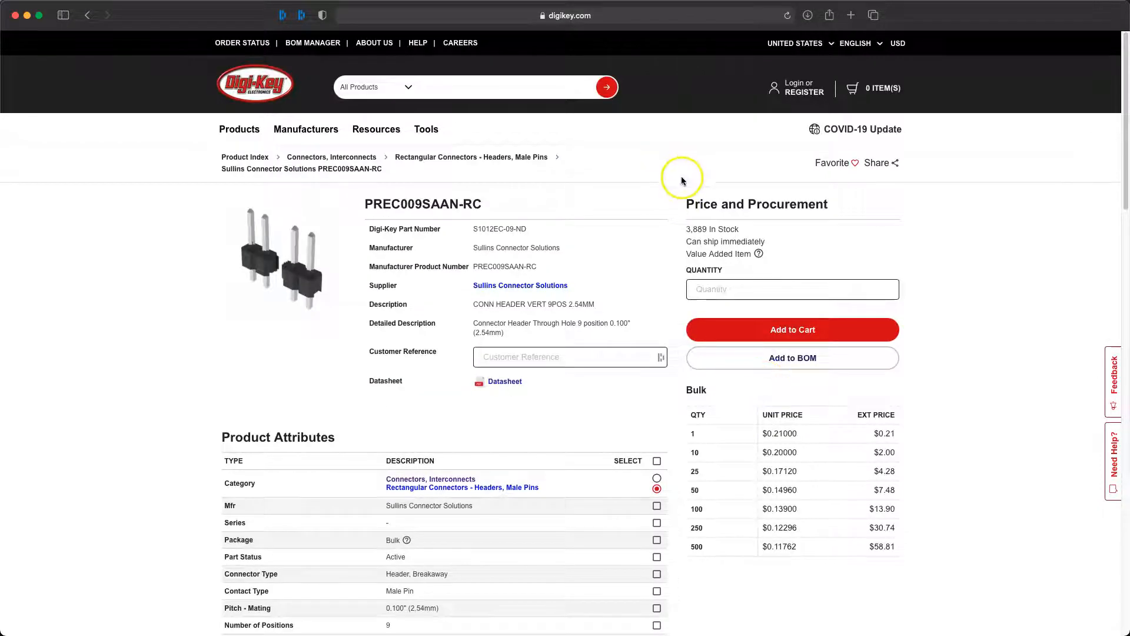